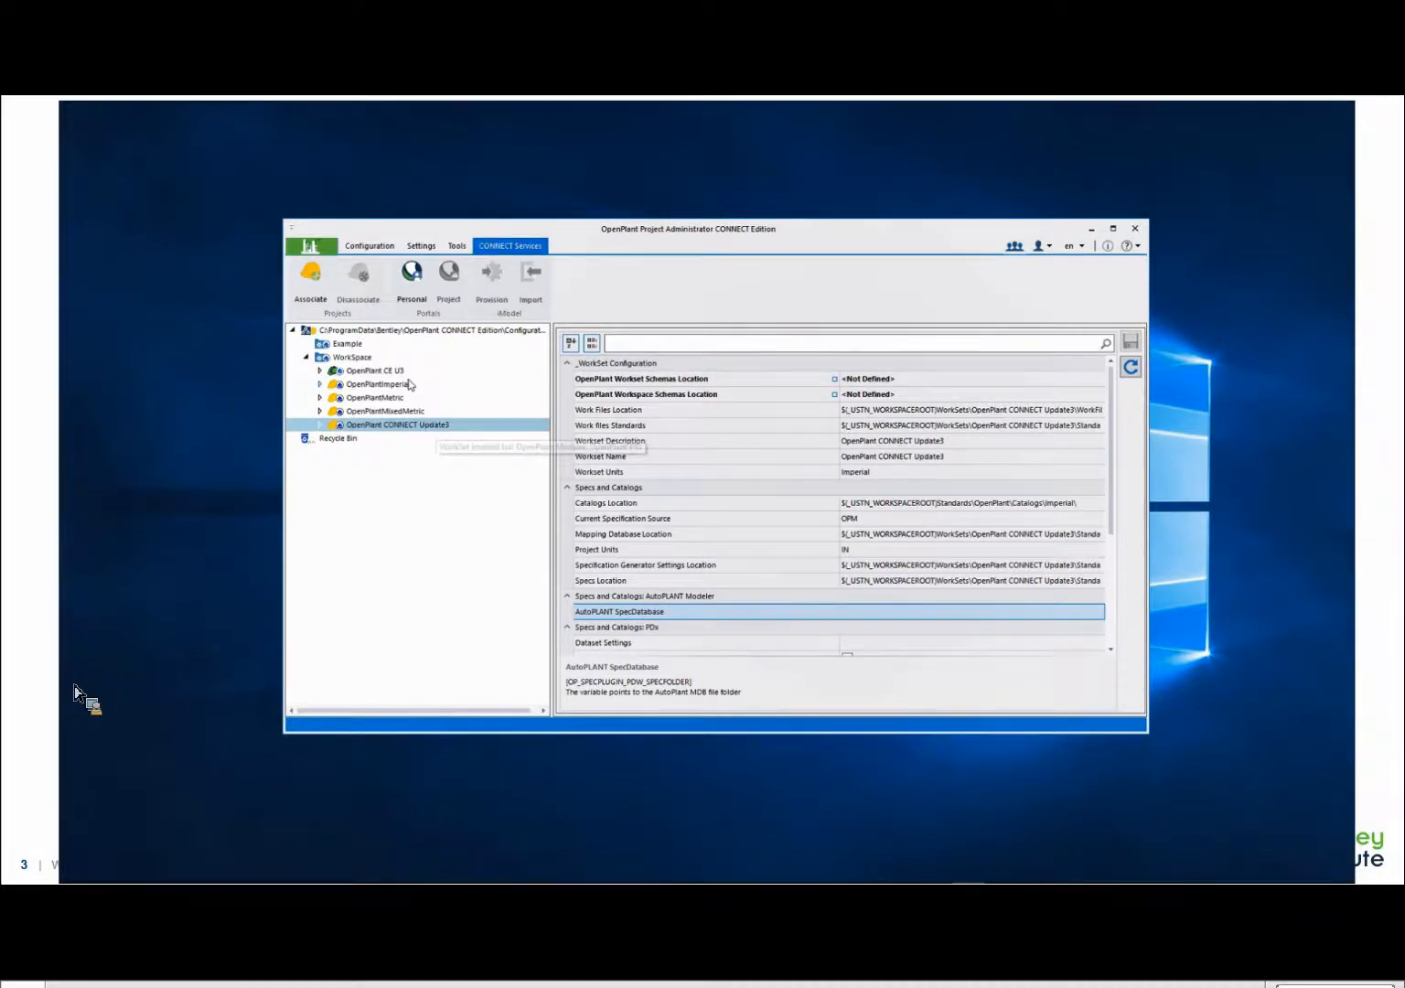
# - Start associating a CONNECT project with the OpenPlant CONNECT Update3 workset and search the projects for "OpenPlant CONNECT Edition Up"
pyautogui.click(311, 284)
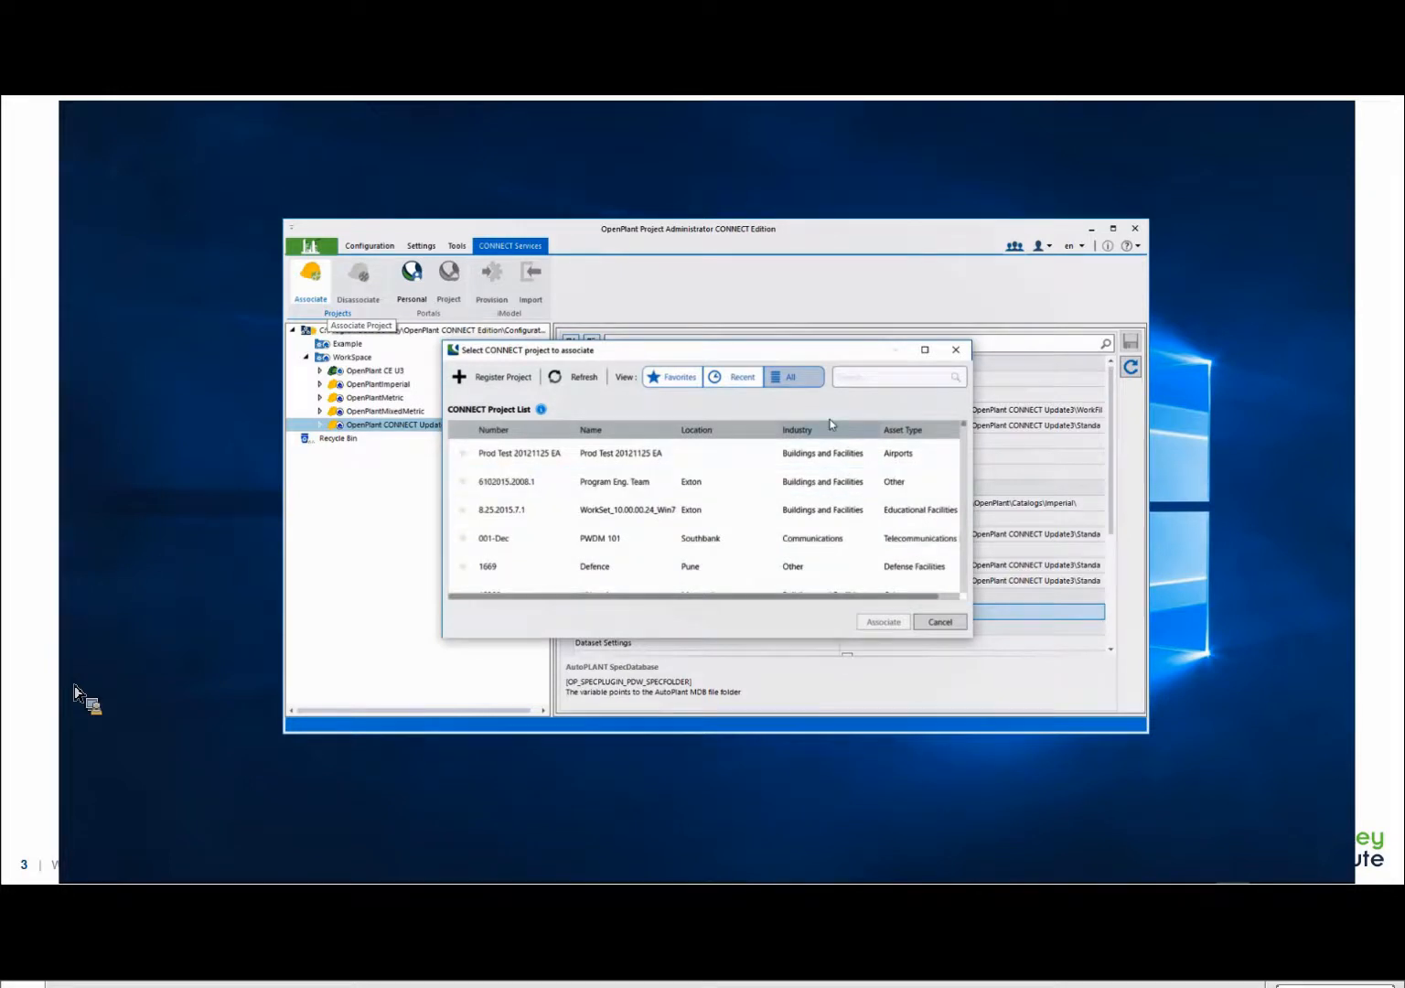
pyautogui.click(868, 380)
pyautogui.write('OpenPlant')
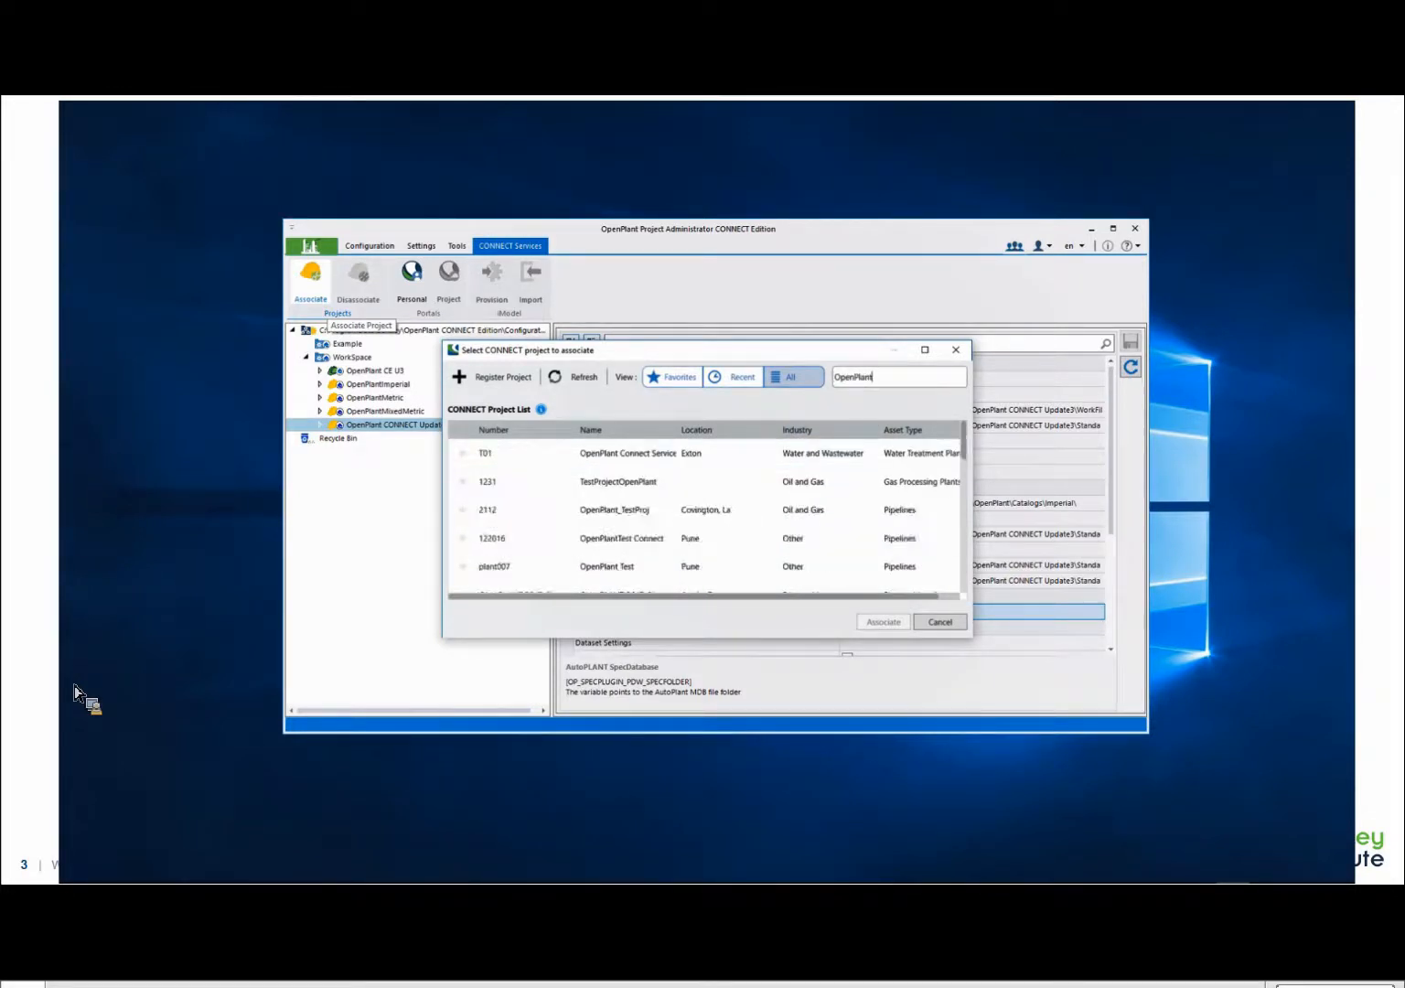
pyautogui.write(' CONNECT Ed')
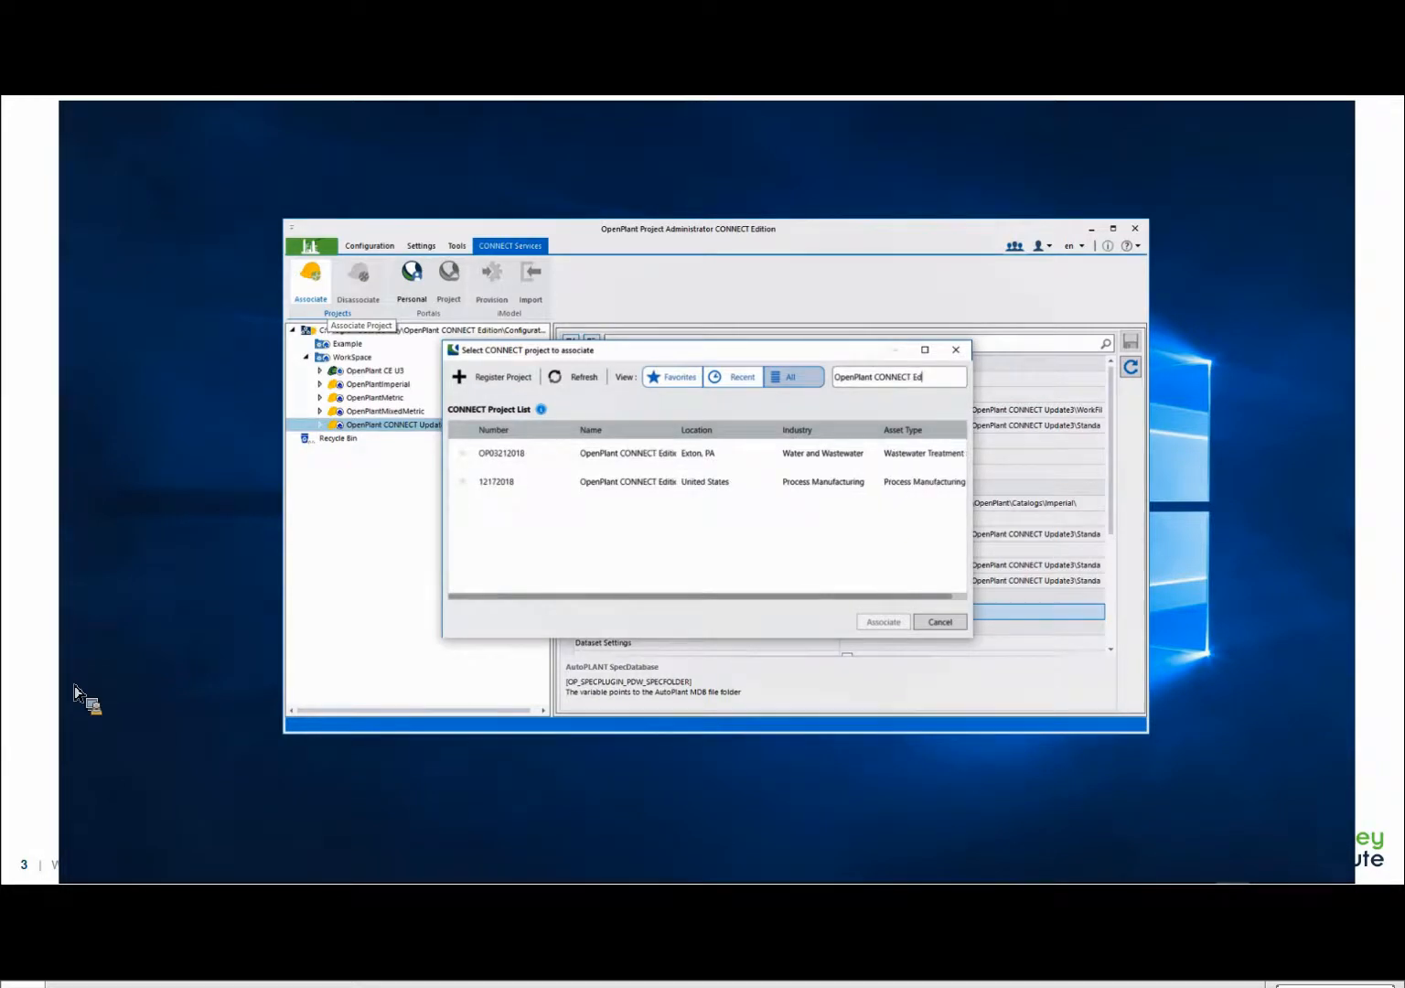
pyautogui.press('BackSpace')
pyautogui.write('dition Upda')
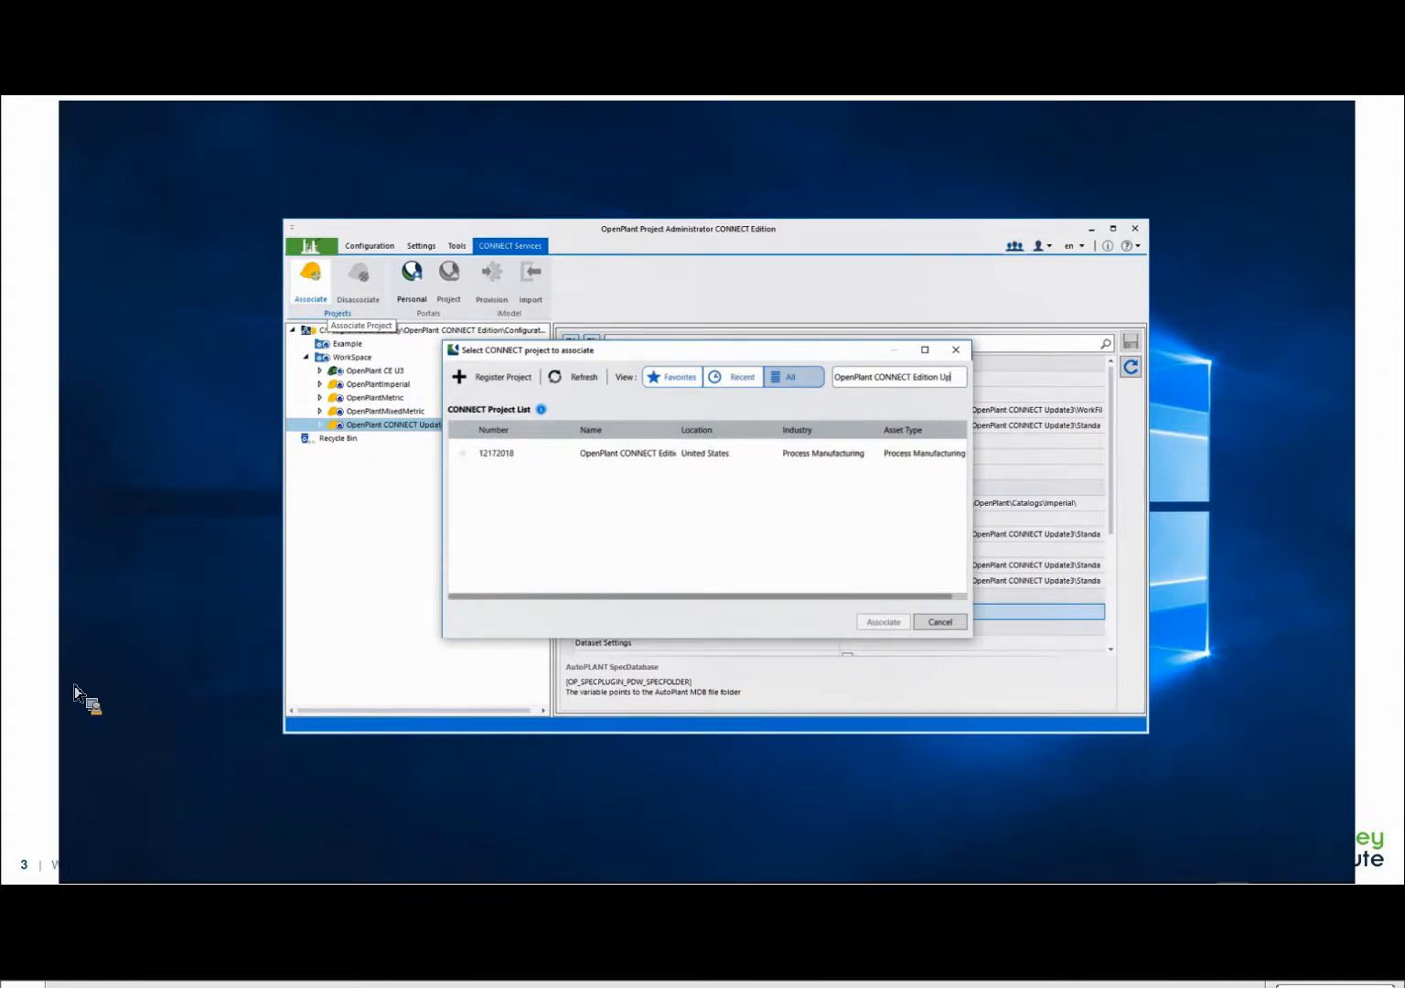
# - Try the project search with "OpenPlant CONNECT update" instead and clear the search text
pyautogui.press('BackSpace')
pyautogui.press('BackSpace')
pyautogui.press('BackSpace')
pyautogui.press('BackSpace')
pyautogui.press('BackSpace')
pyautogui.press('BackSpace')
pyautogui.press('BackSpace')
pyautogui.press('BackSpace')
pyautogui.press('BackSpace')
pyautogui.press('BackSpace')
pyautogui.press('BackSpace')
pyautogui.press('BackSpace')
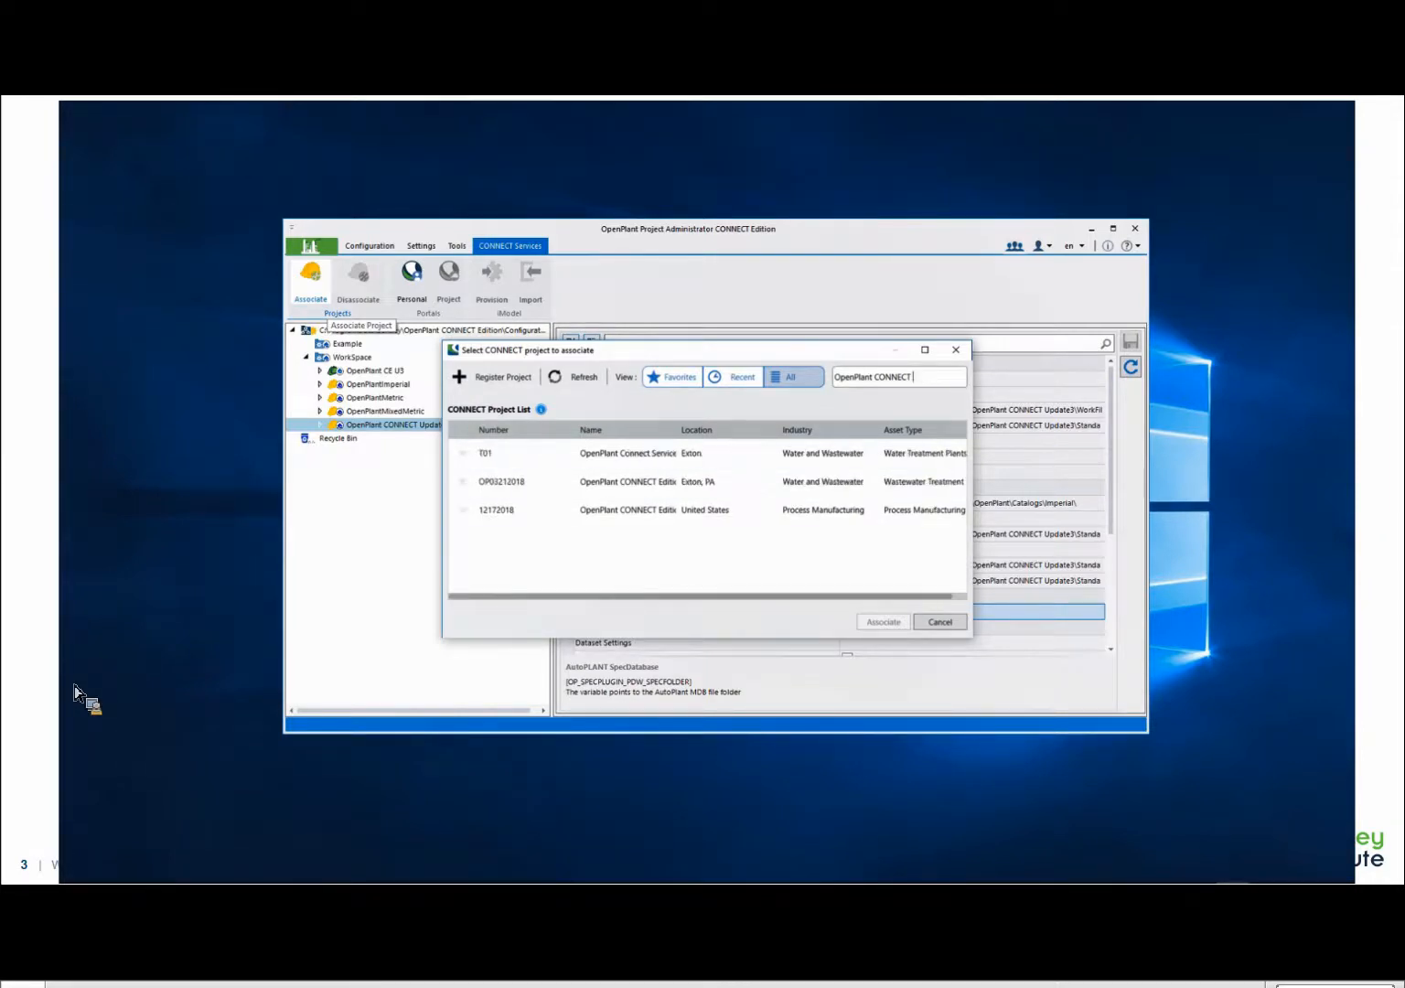
pyautogui.write('I')
pyautogui.press('BackSpace')
pyautogui.write('update')
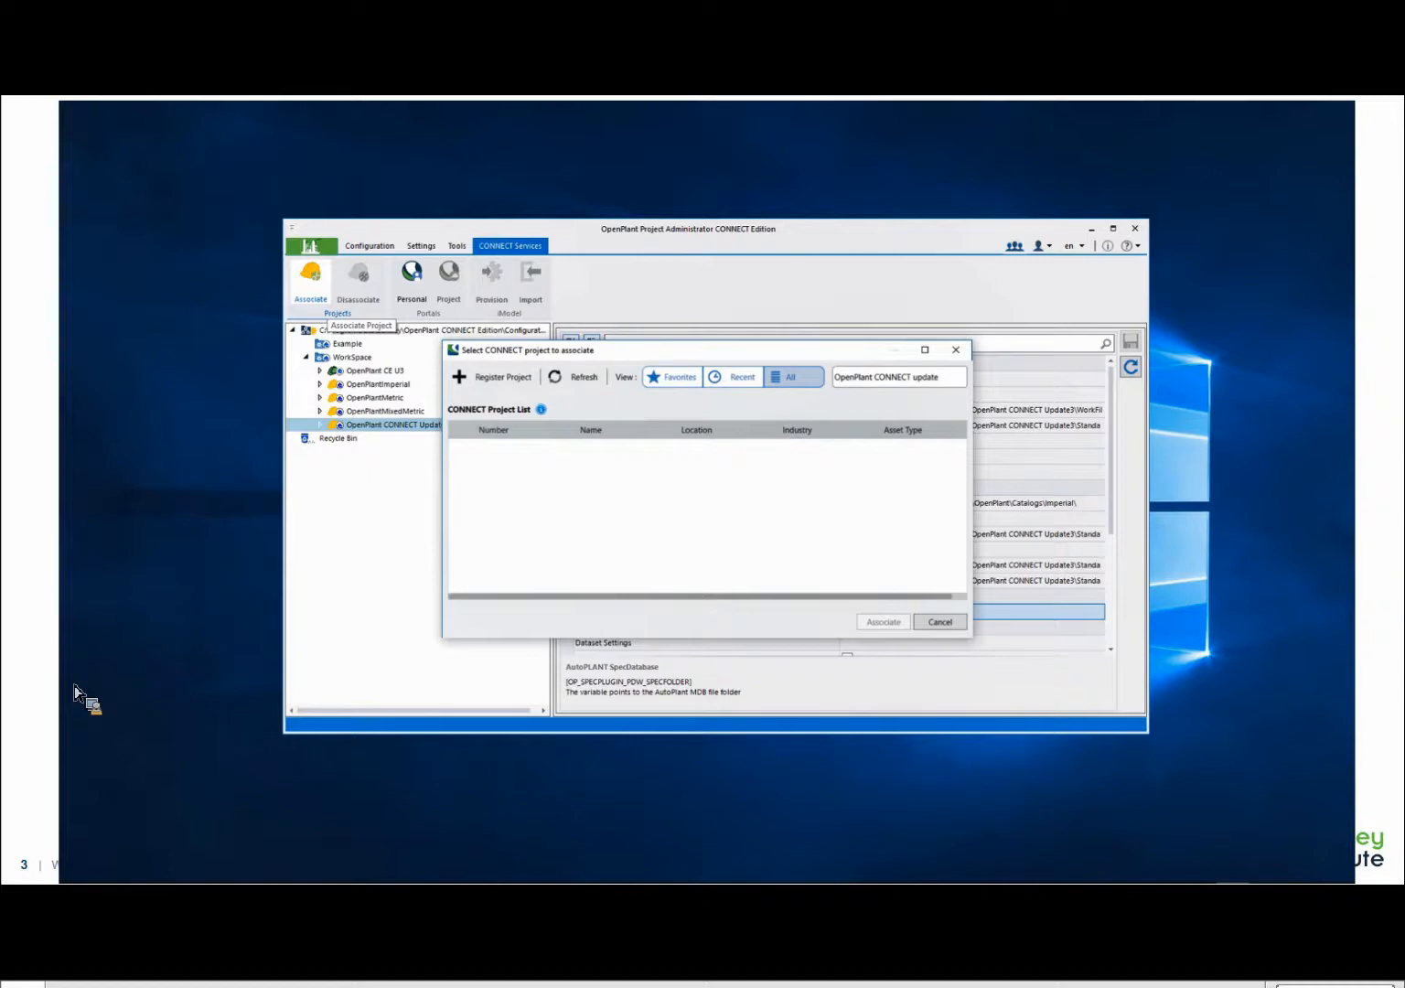
pyautogui.press('BackSpace')
pyautogui.press('BackSpace')
pyautogui.press('BackSpace')
pyautogui.press('BackSpace')
pyautogui.press('BackSpace')
pyautogui.press('BackSpace')
pyautogui.press('BackSpace')
pyautogui.press('BackSpace')
pyautogui.press('BackSpace')
pyautogui.press('BackSpace')
pyautogui.press('BackSpace')
pyautogui.press('BackSpace')
pyautogui.press('BackSpace')
pyautogui.press('BackSpace')
pyautogui.press('BackSpace')
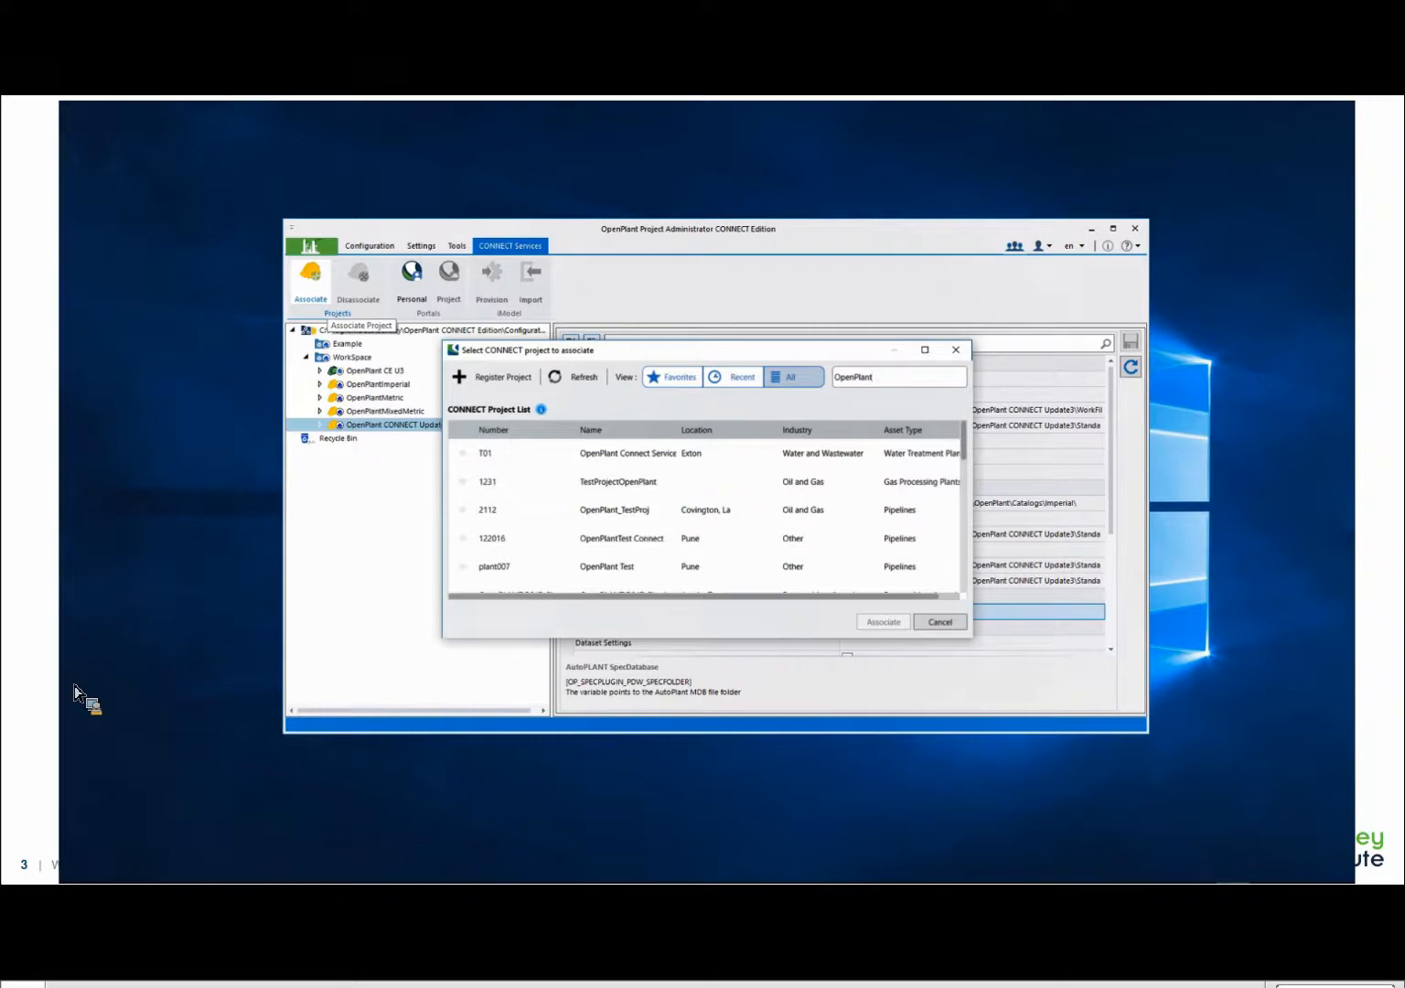
pyautogui.press('BackSpace')
pyautogui.press('BackSpace')
pyautogui.press('BackSpace')
pyautogui.press('BackSpace')
pyautogui.press('BackSpace')
pyautogui.press('BackSpace')
pyautogui.press('BackSpace')
pyautogui.press('BackSpace')
pyautogui.press('BackSpace')
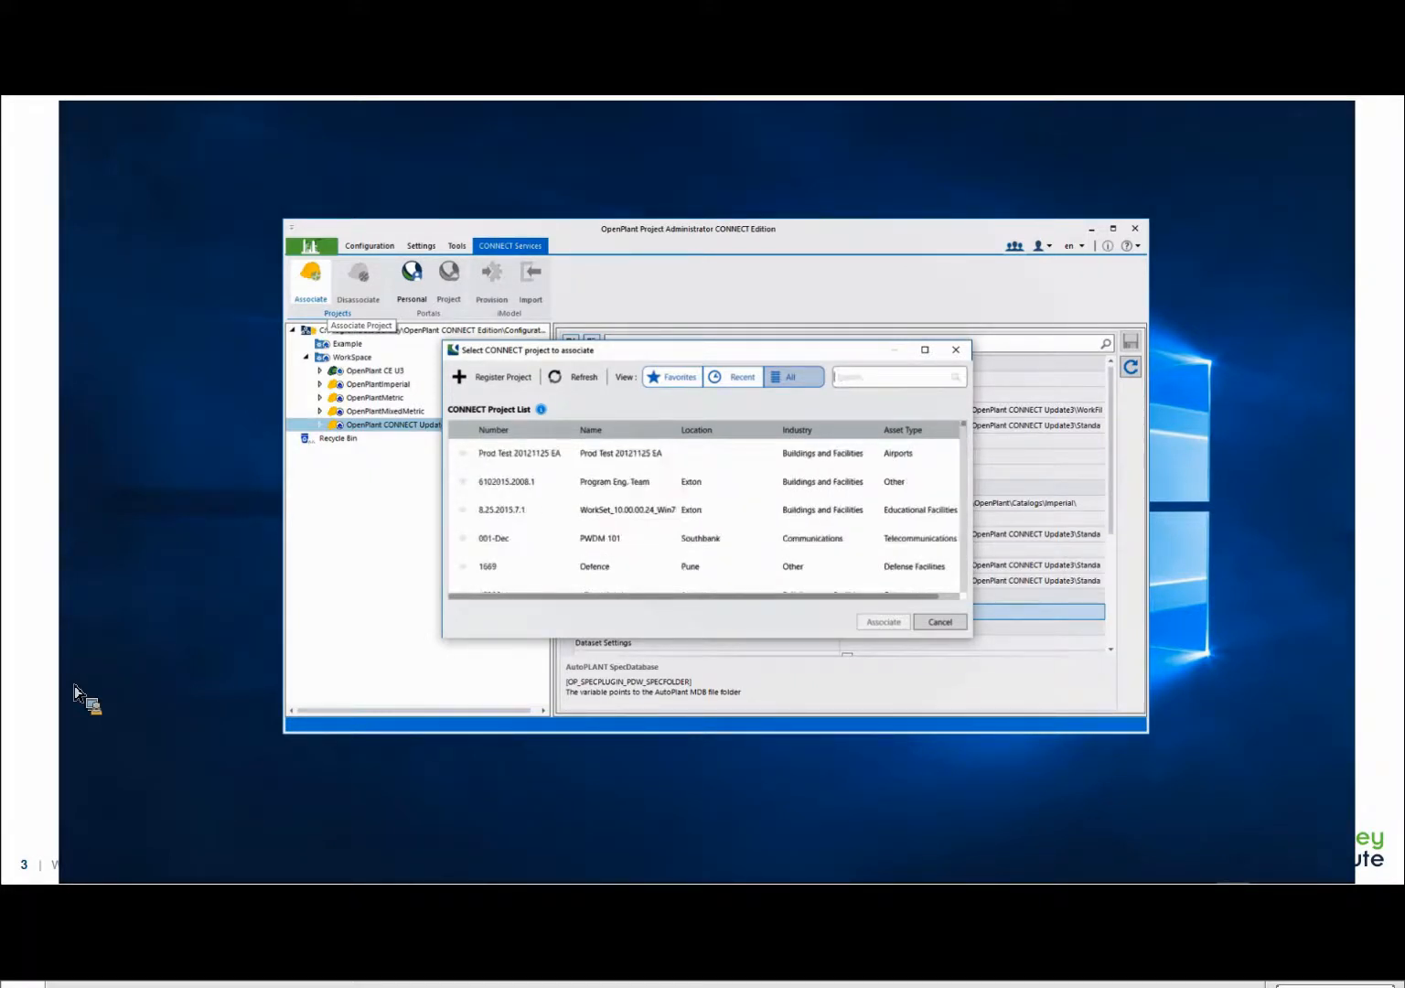
# - Find project number 01172019 in the refreshed project list and associate it with the OpenPlant CONNECT Update3 workset
pyautogui.write('01')
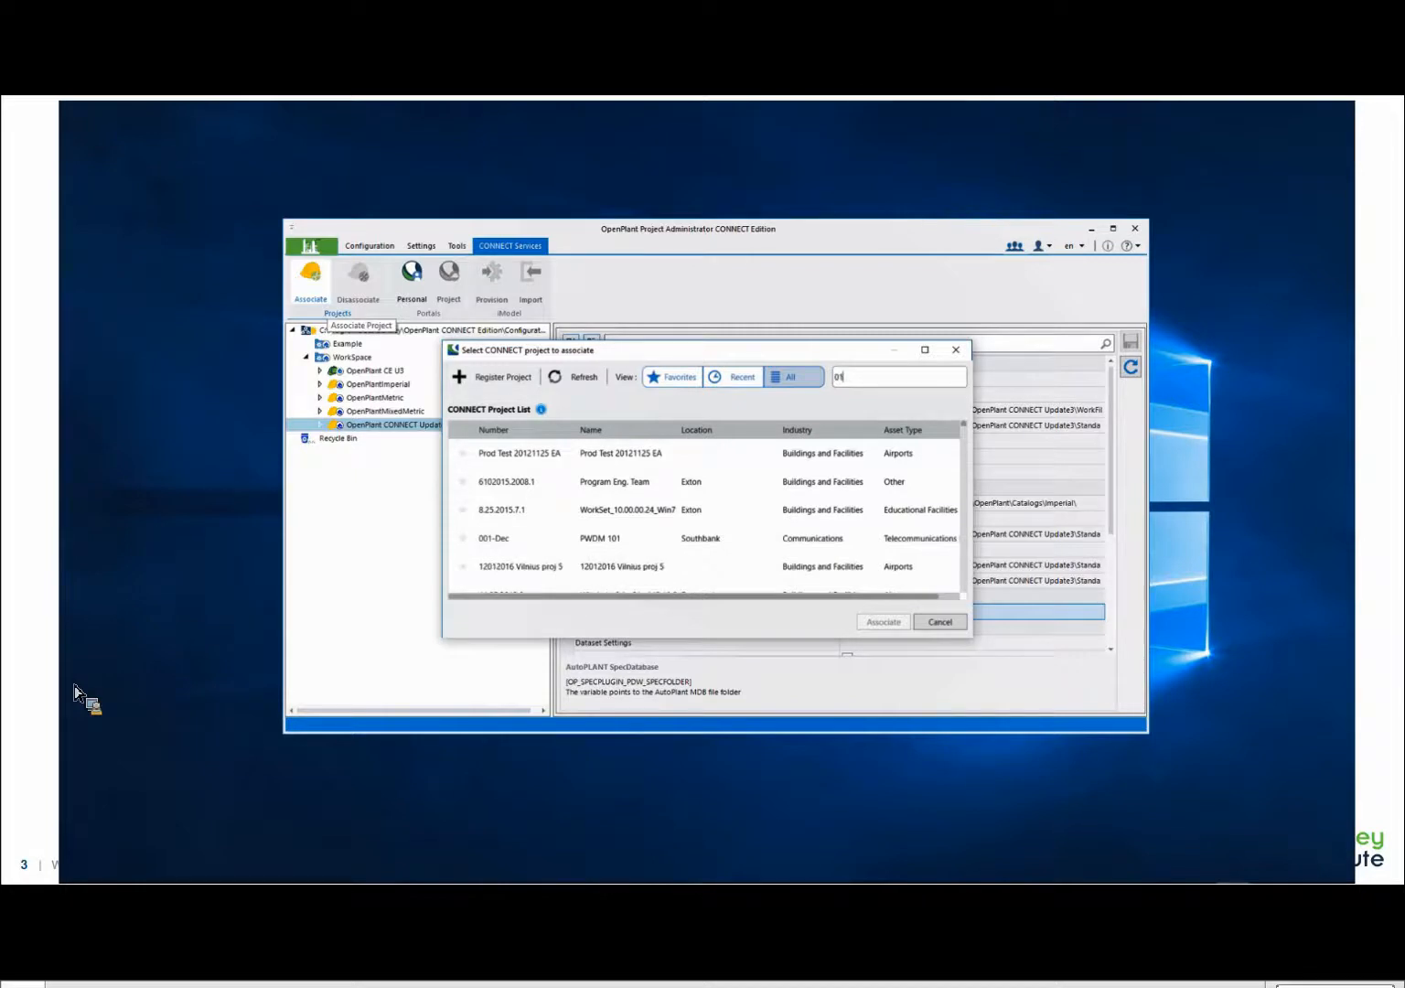
pyautogui.write('1')
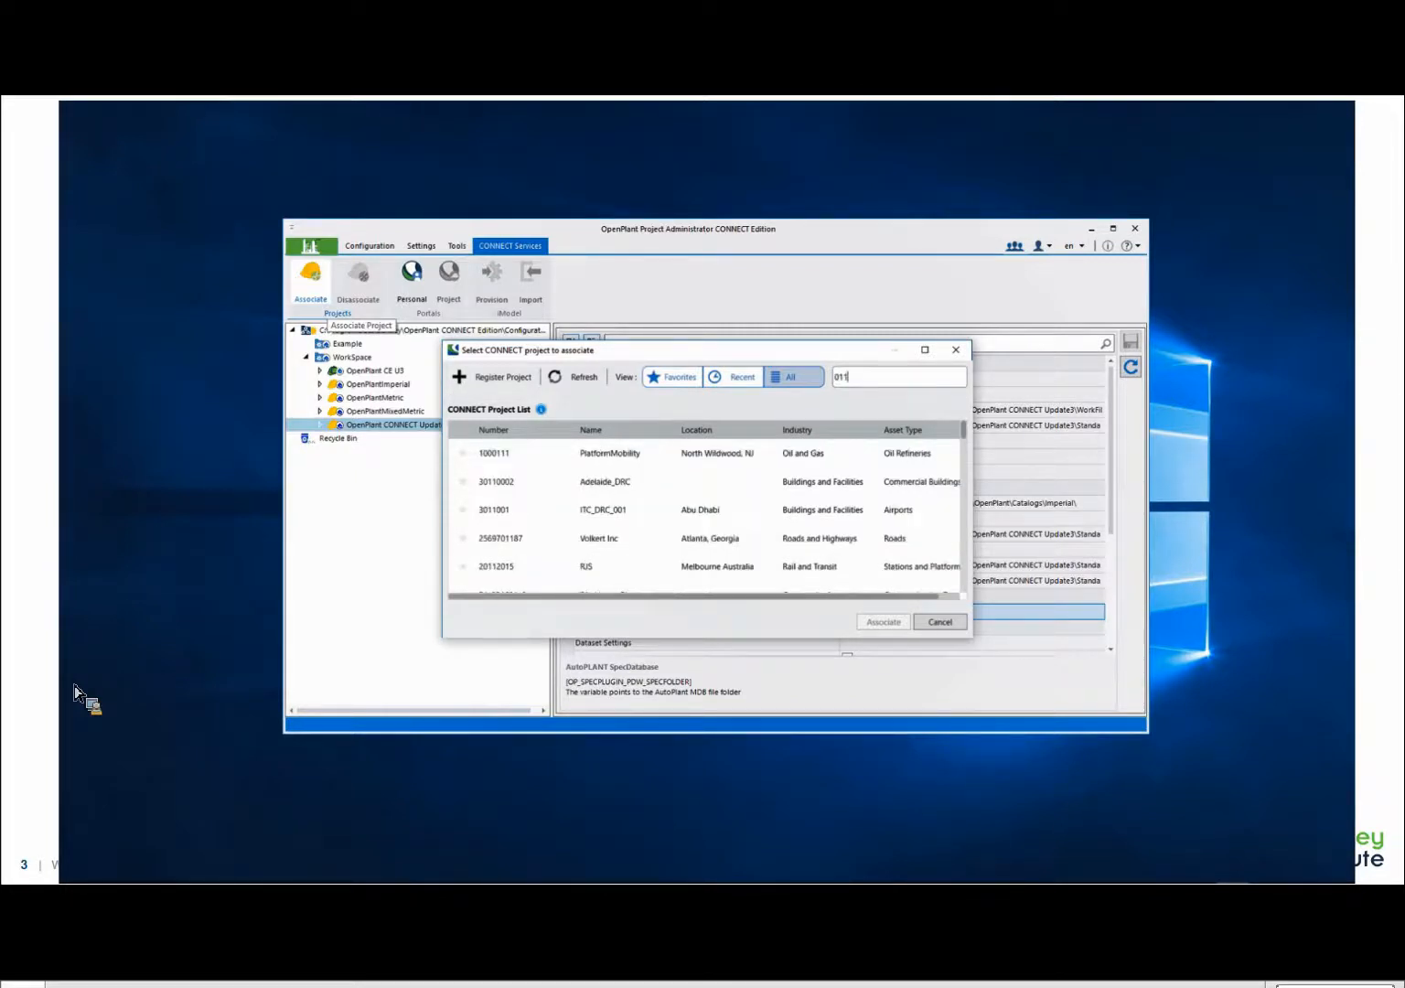
pyautogui.write('72019')
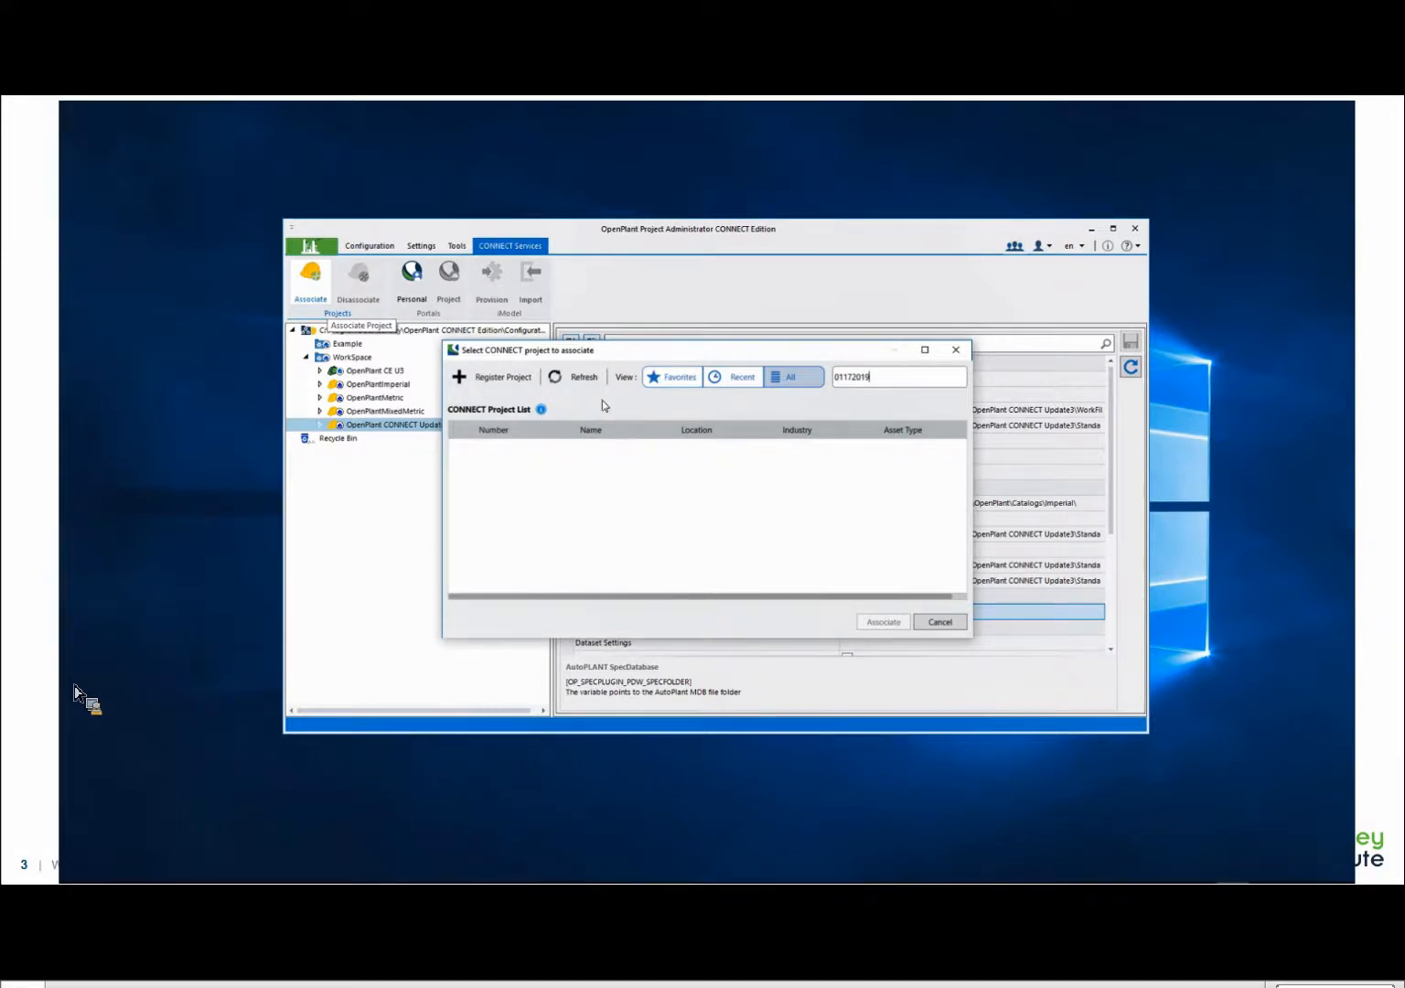
pyautogui.click(576, 376)
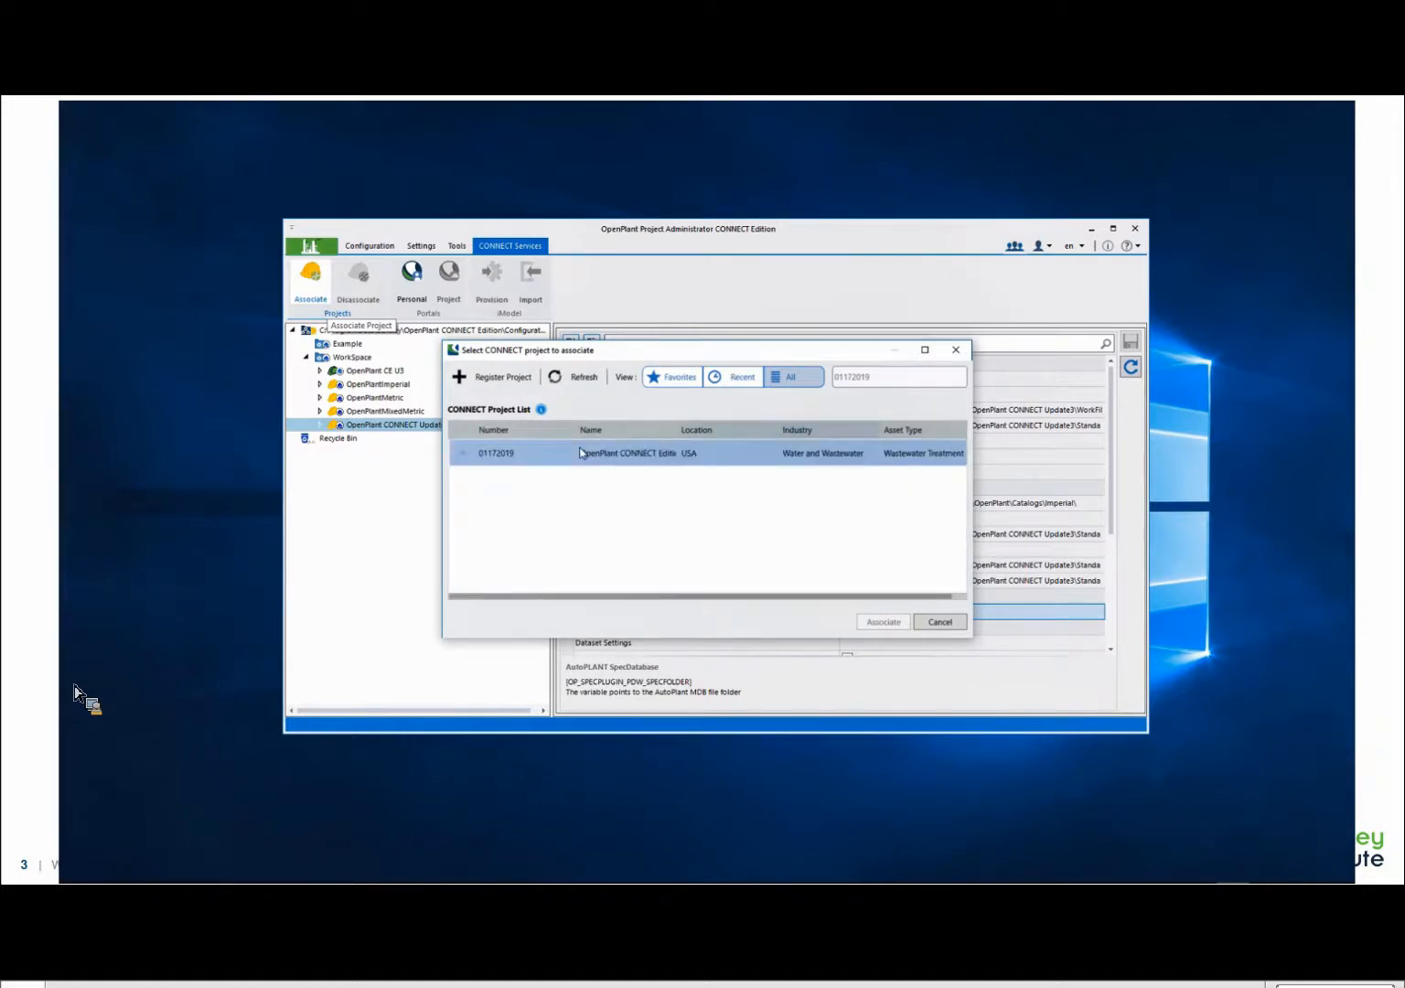
pyautogui.click(715, 462)
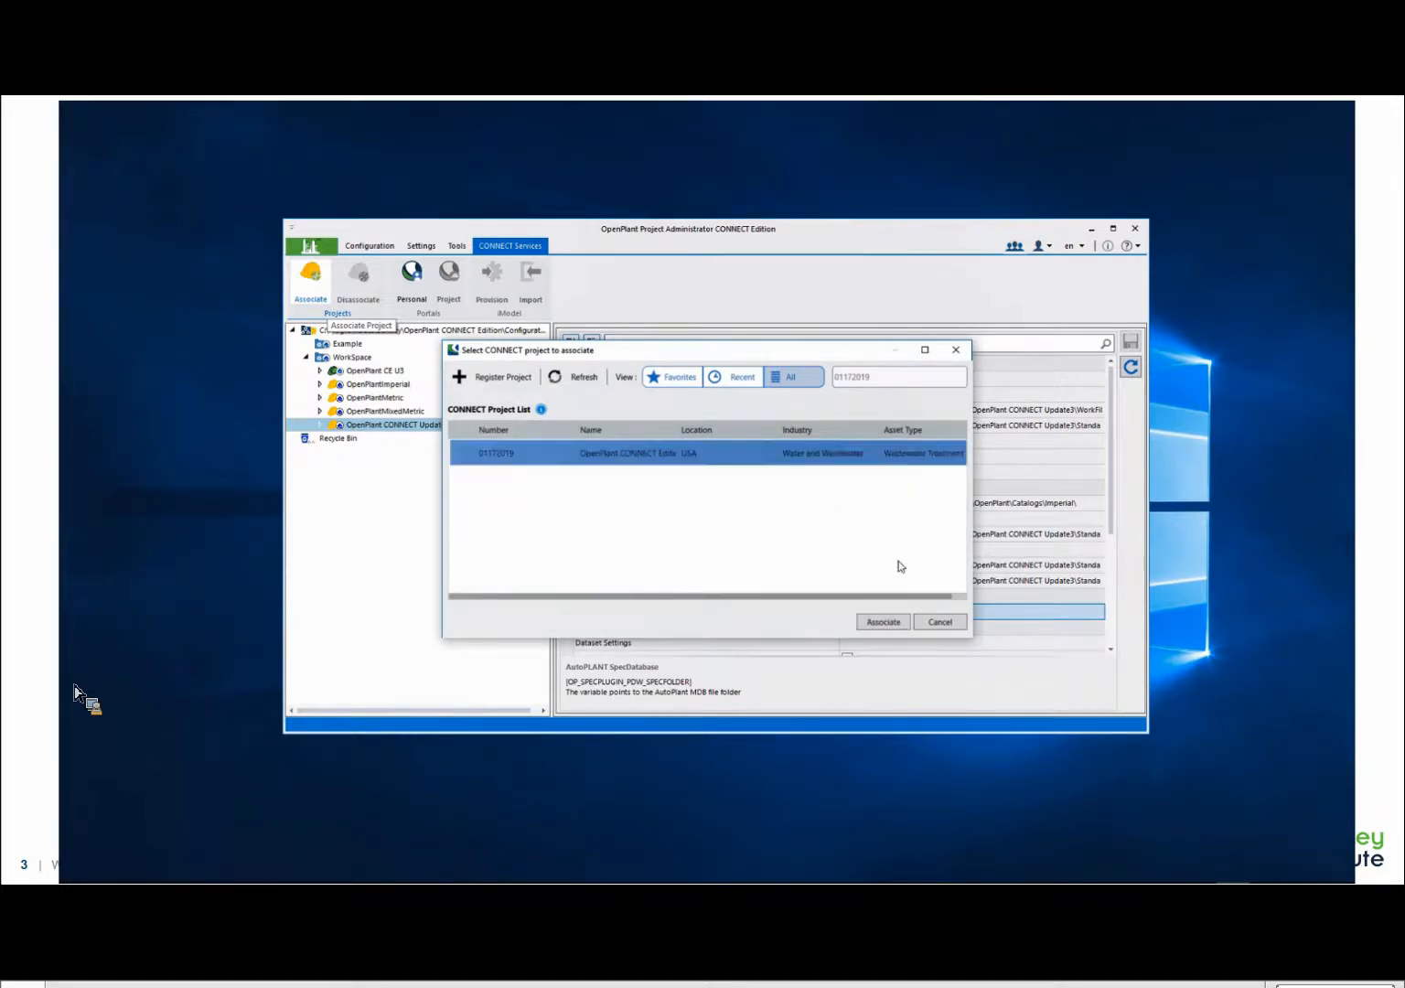
pyautogui.click(880, 623)
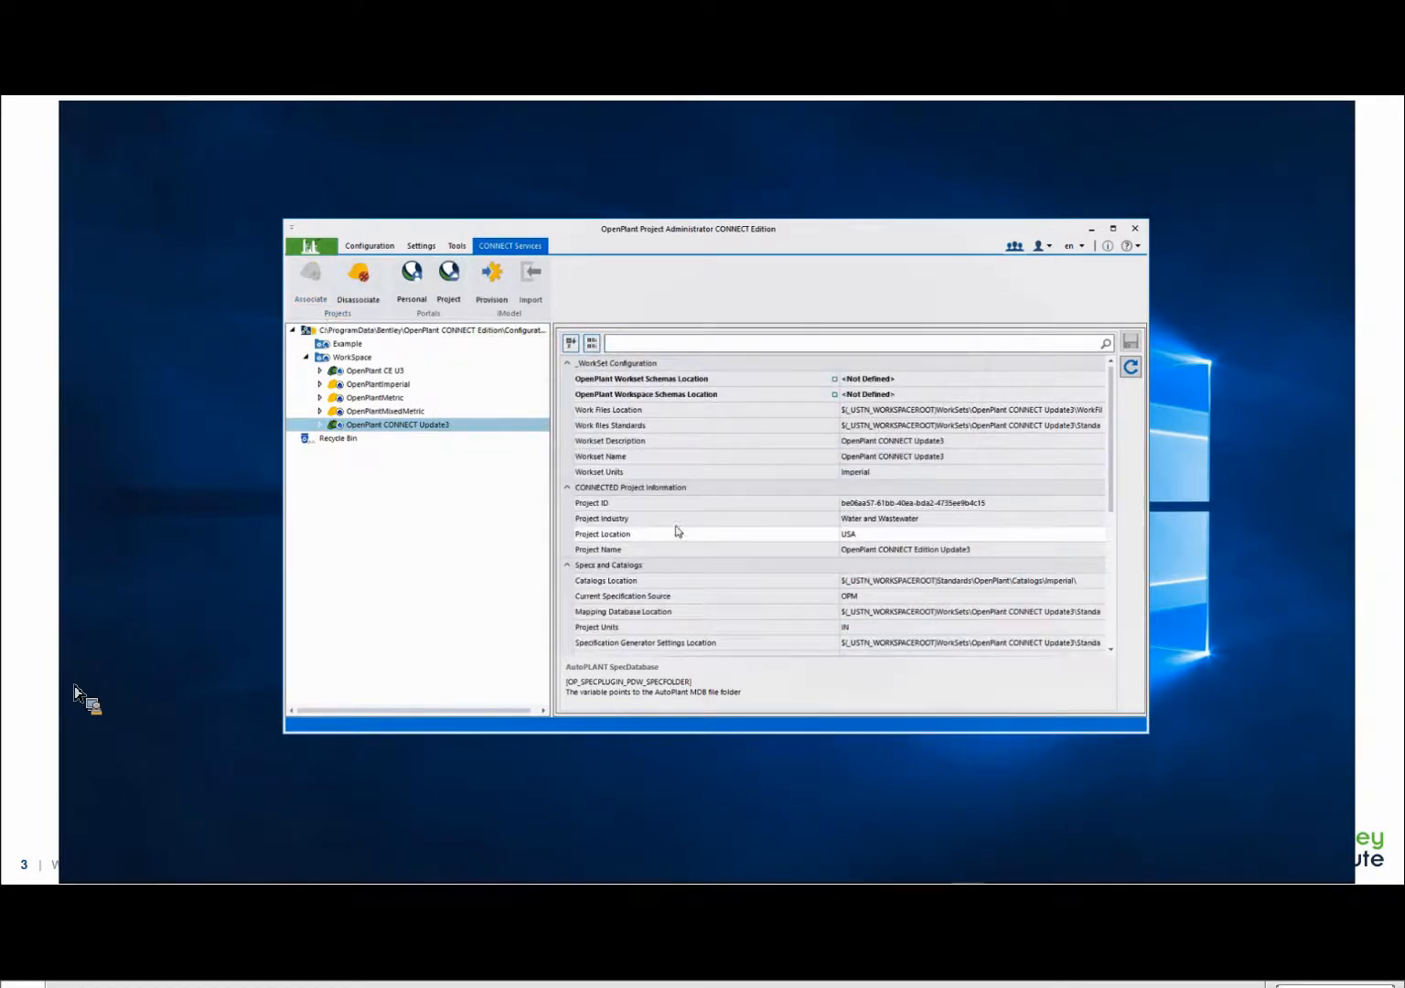
pyautogui.click(320, 425)
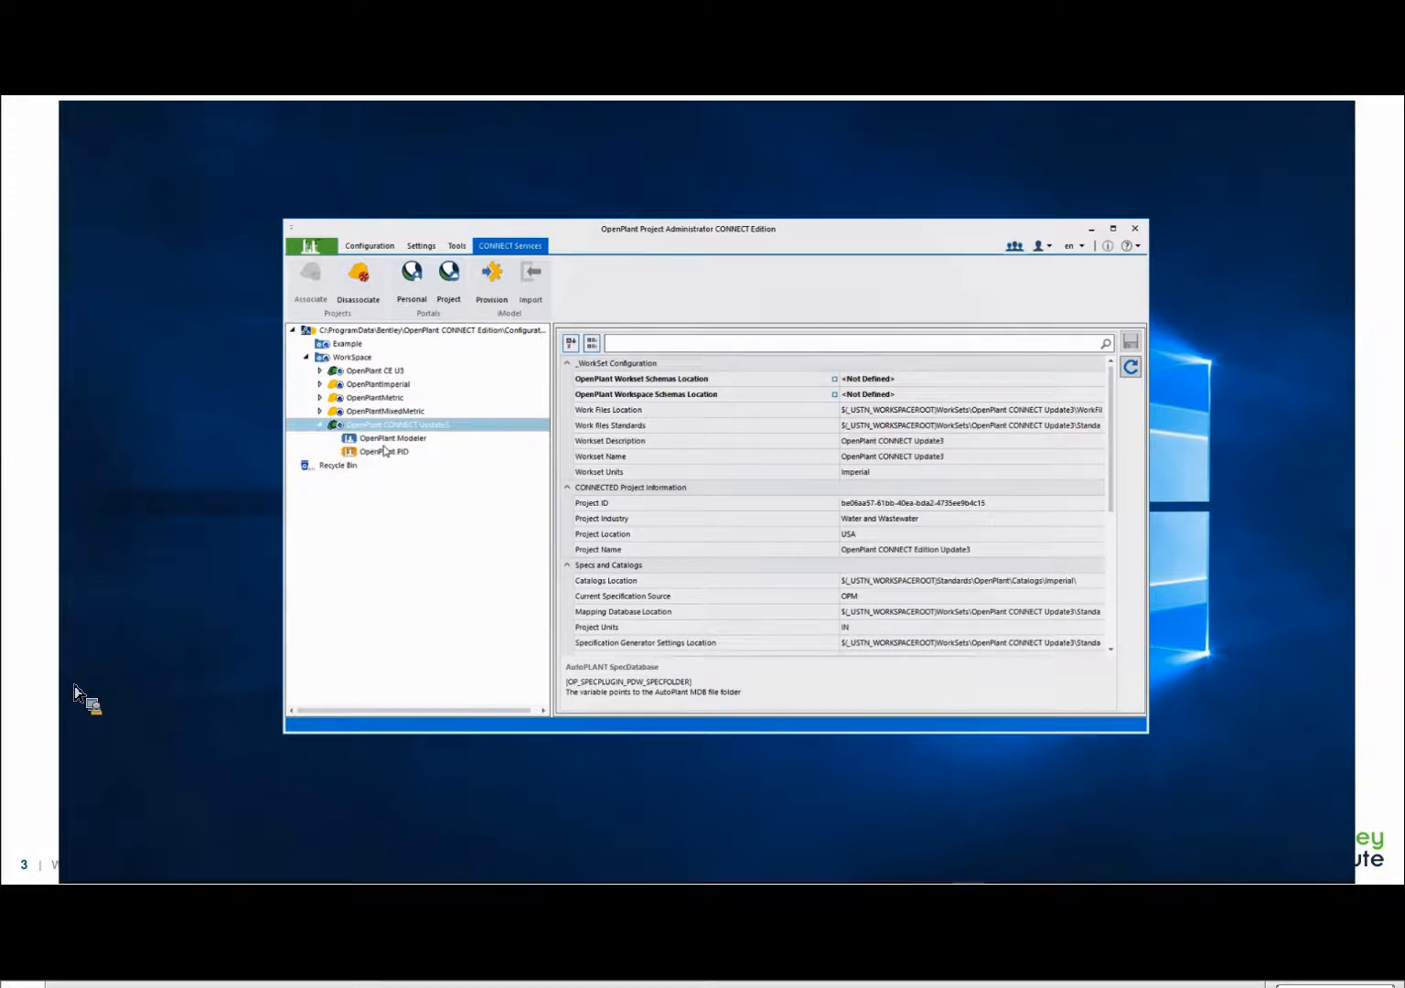
pyautogui.click(320, 426)
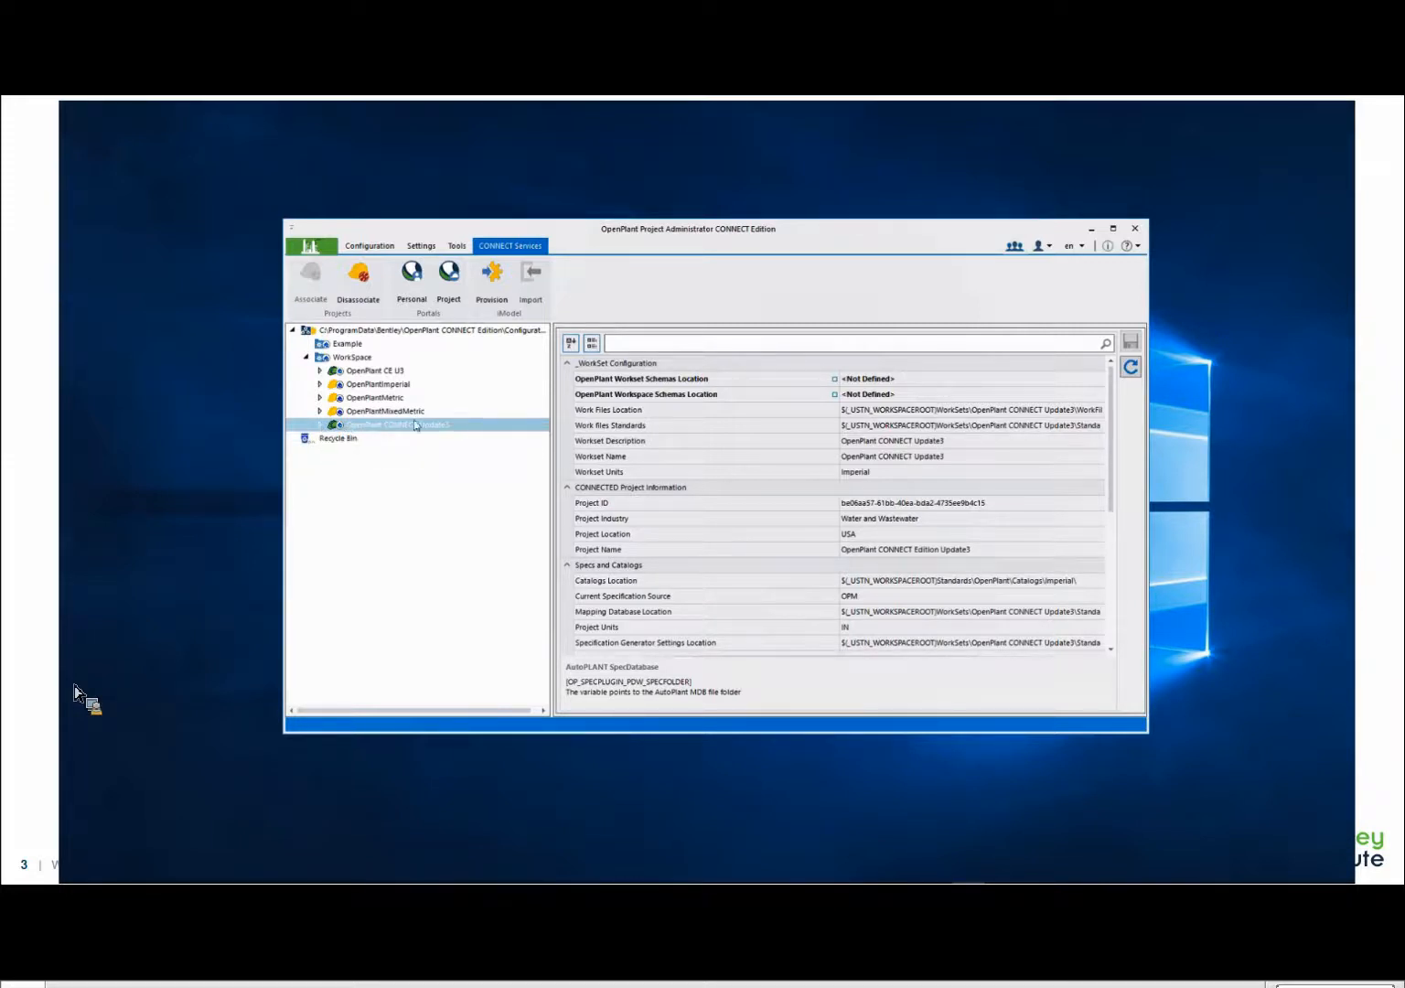
# - Provision the iModel OpenPlant Tech Talk for the OpenPlant CONNECT Update3 workset and finish the wizard
pyautogui.click(500, 286)
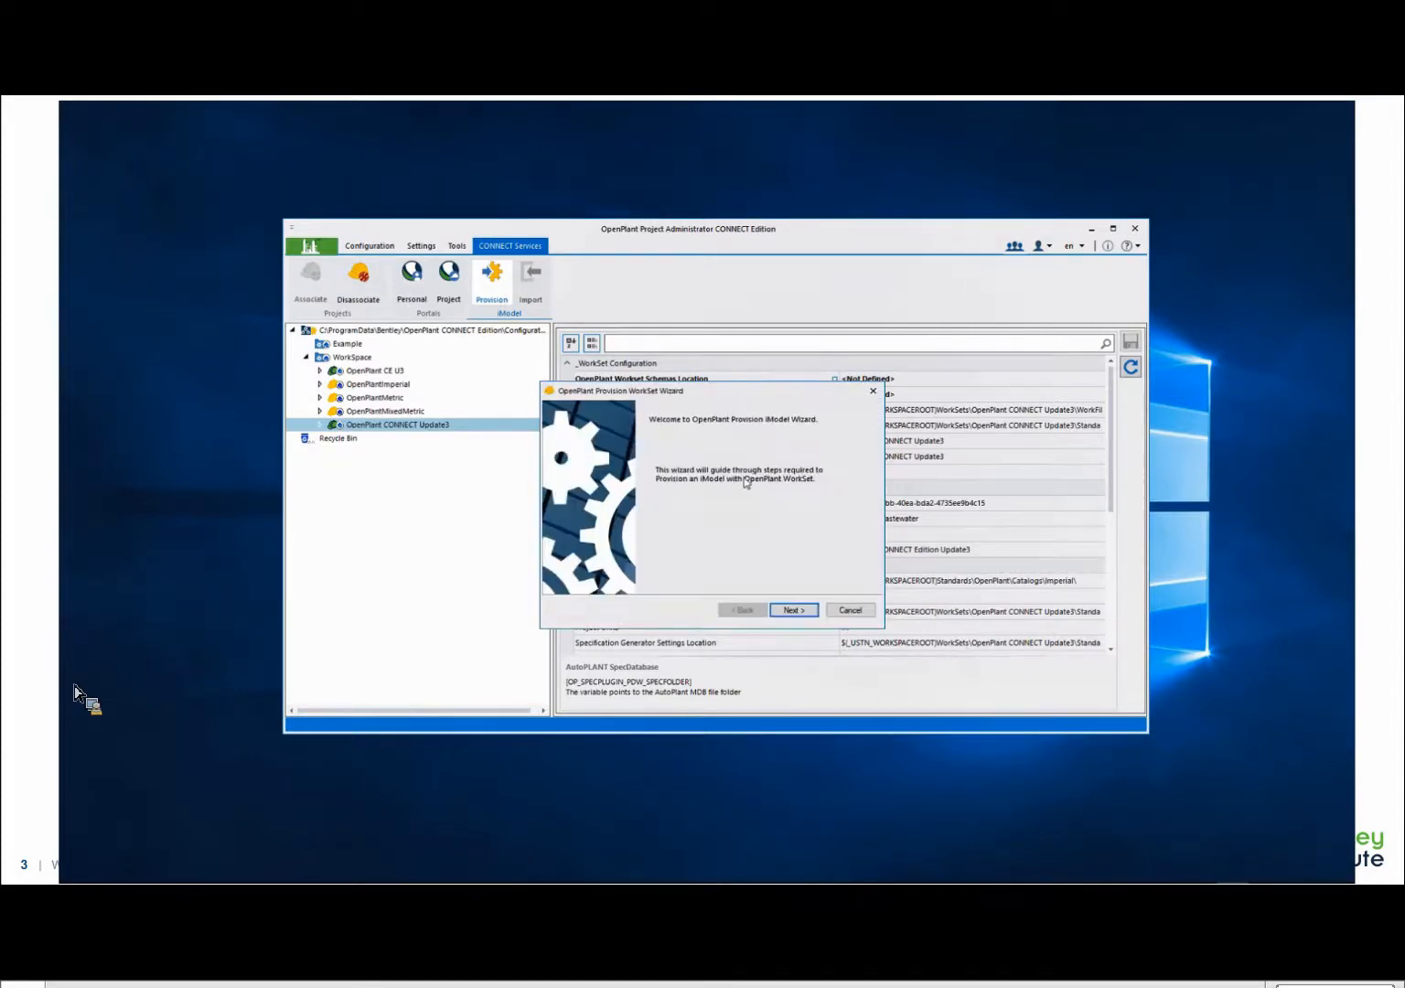
pyautogui.click(795, 610)
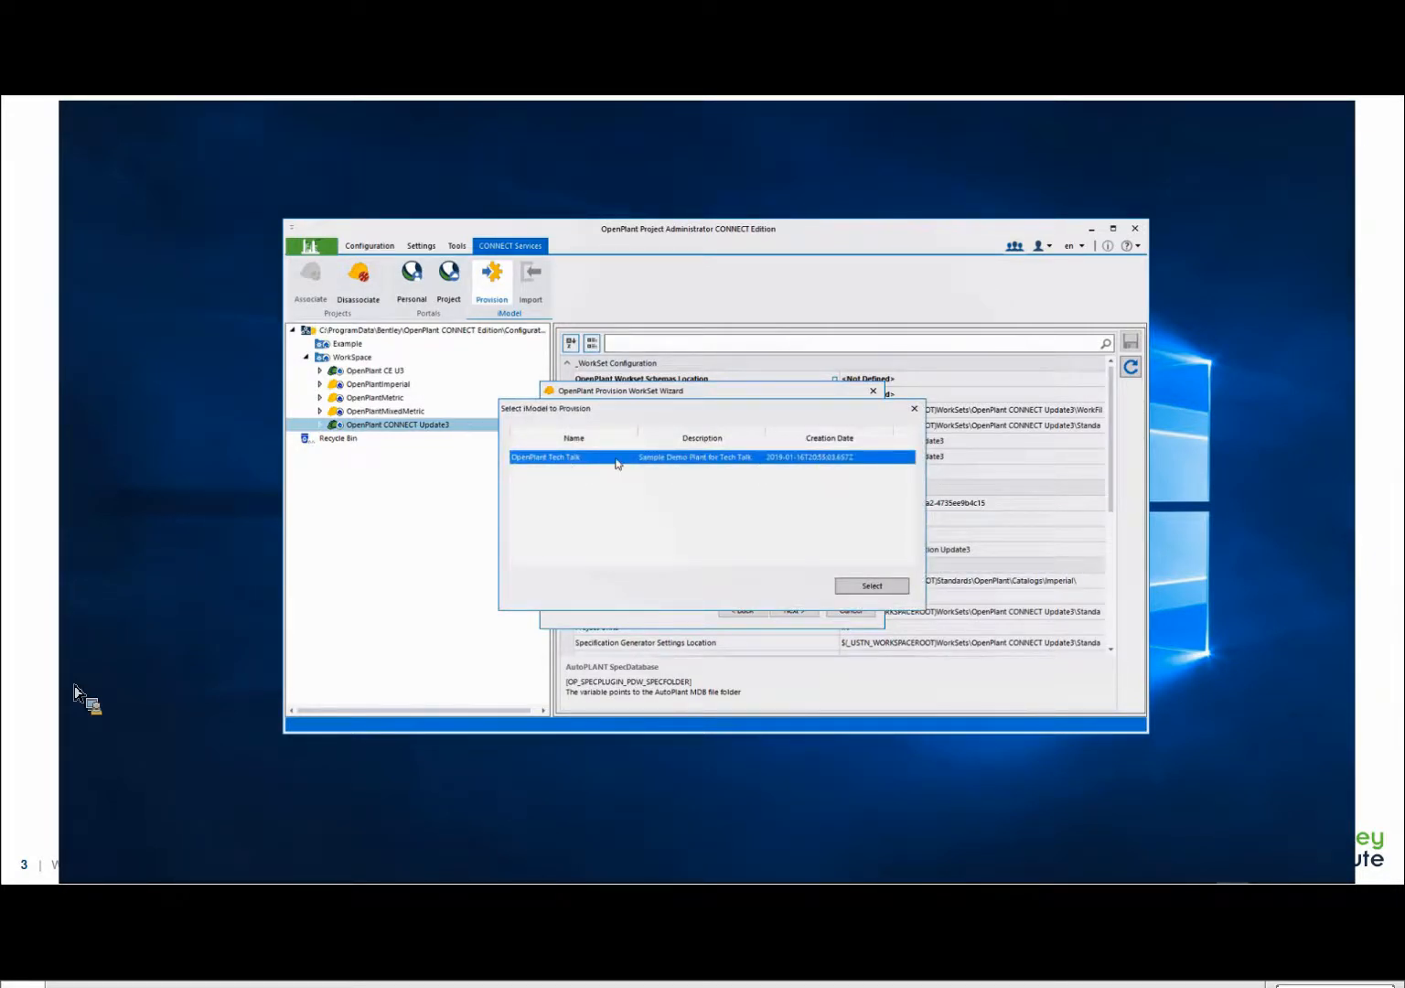
pyautogui.click(864, 585)
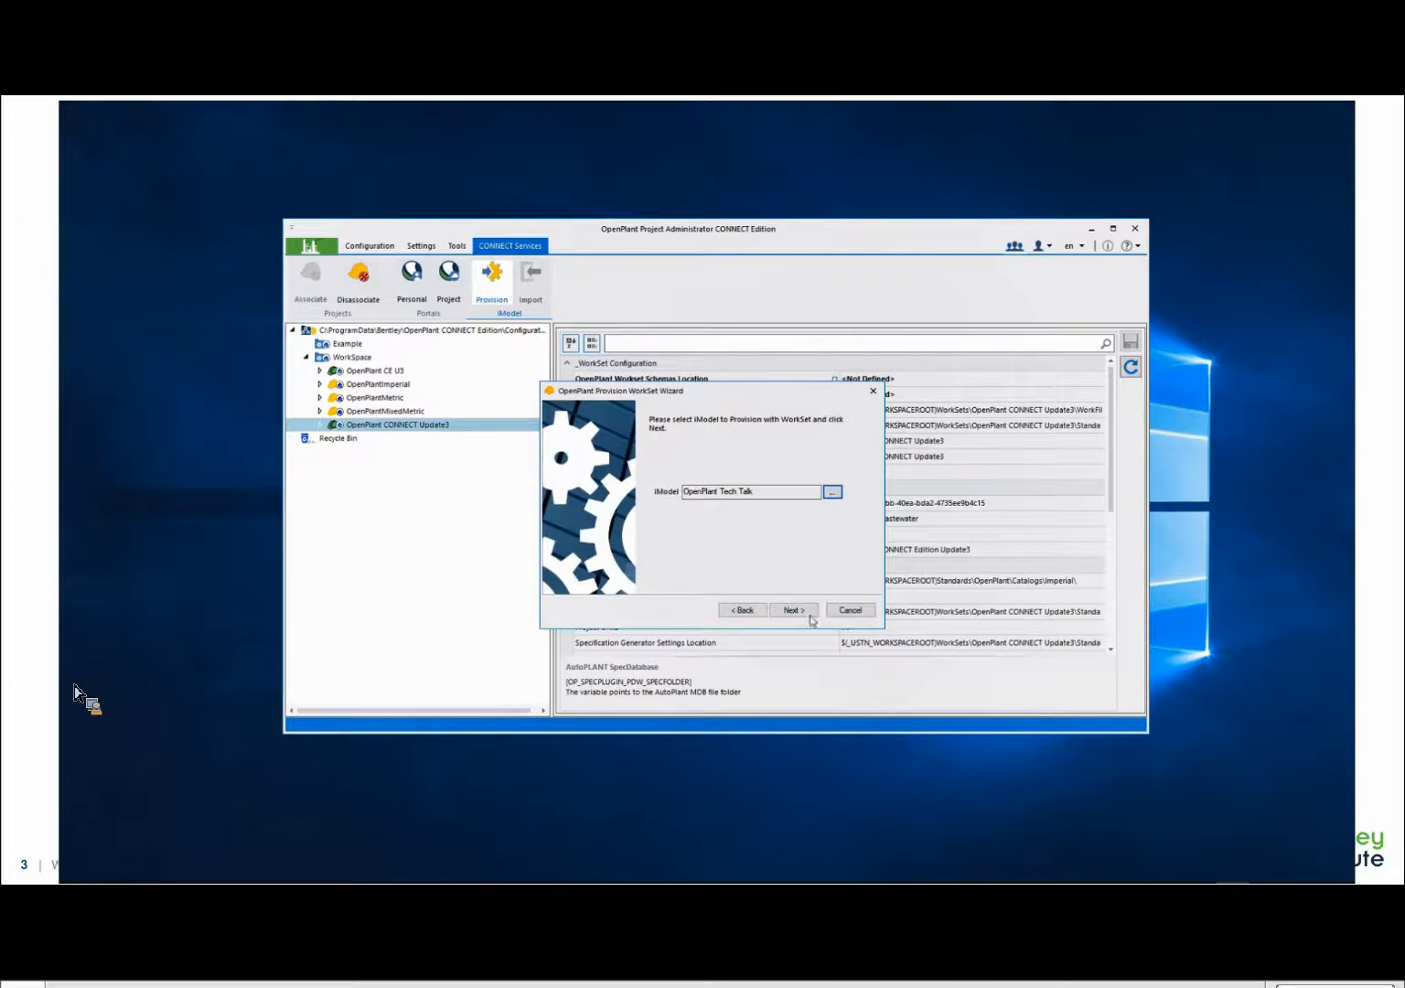
pyautogui.click(799, 613)
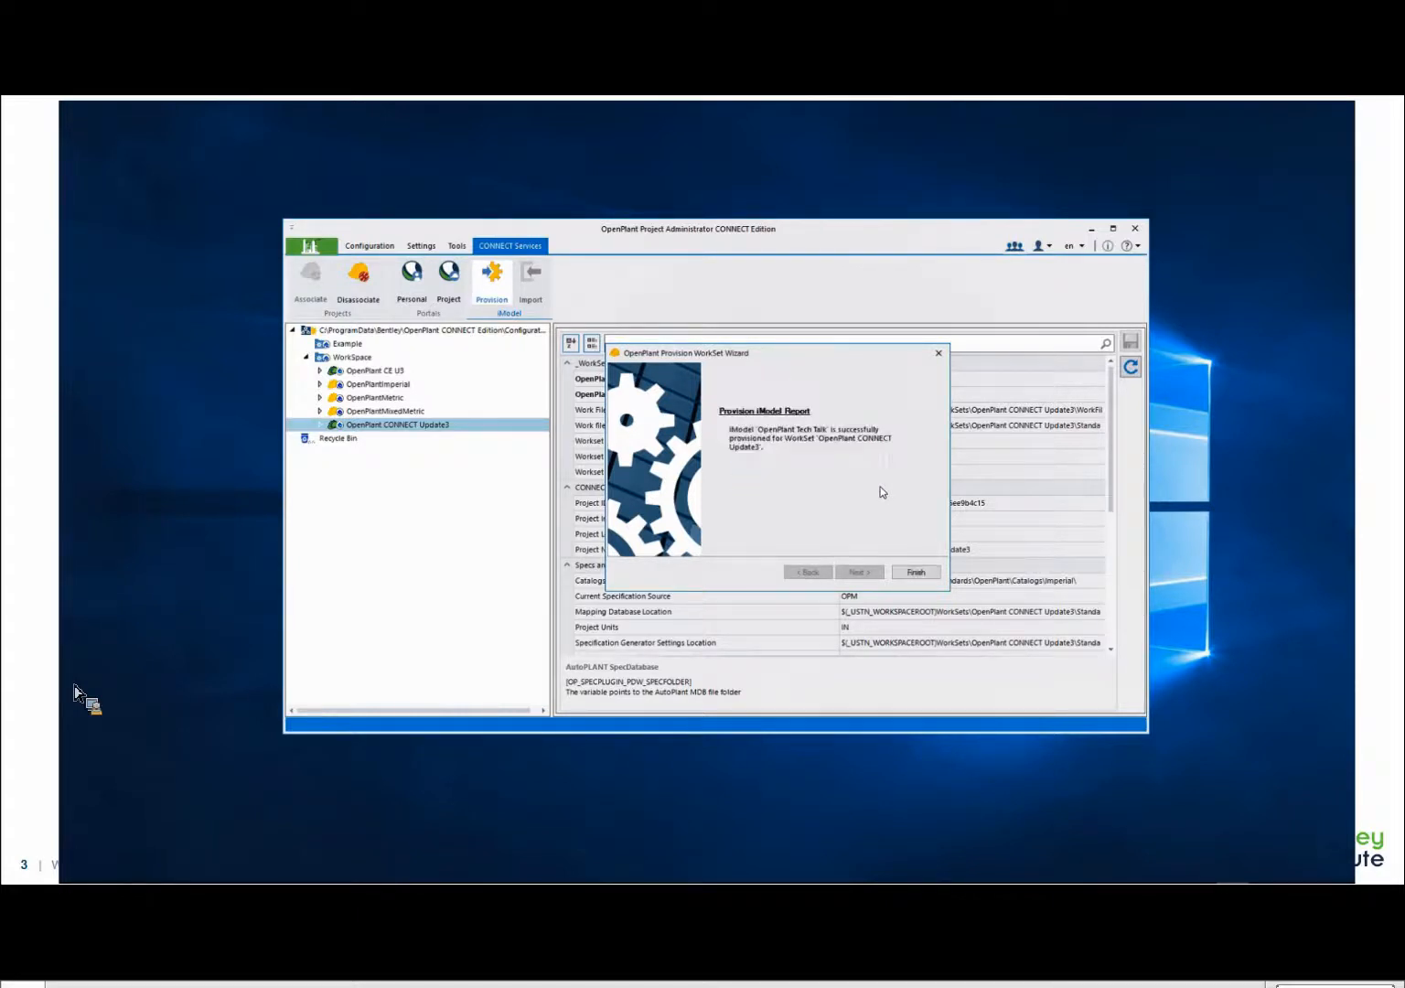
pyautogui.click(916, 572)
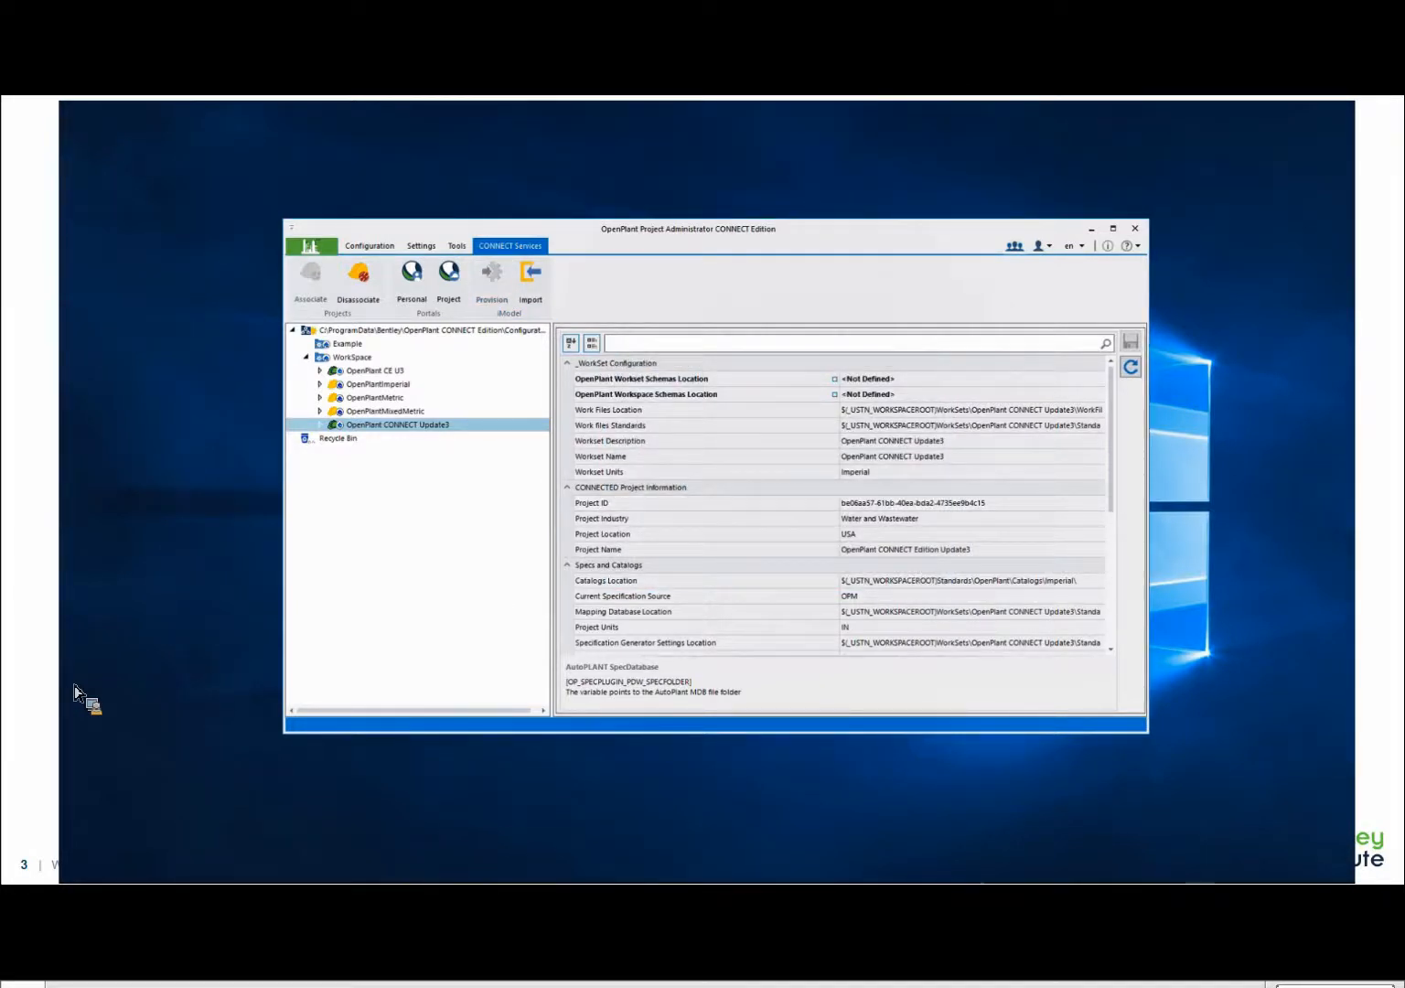
# - Switch to File Explorer and browse the OpenPlant CONNECT Update3 workset through WorkFiles and Models to the Modeler folder
pyautogui.click(1091, 229)
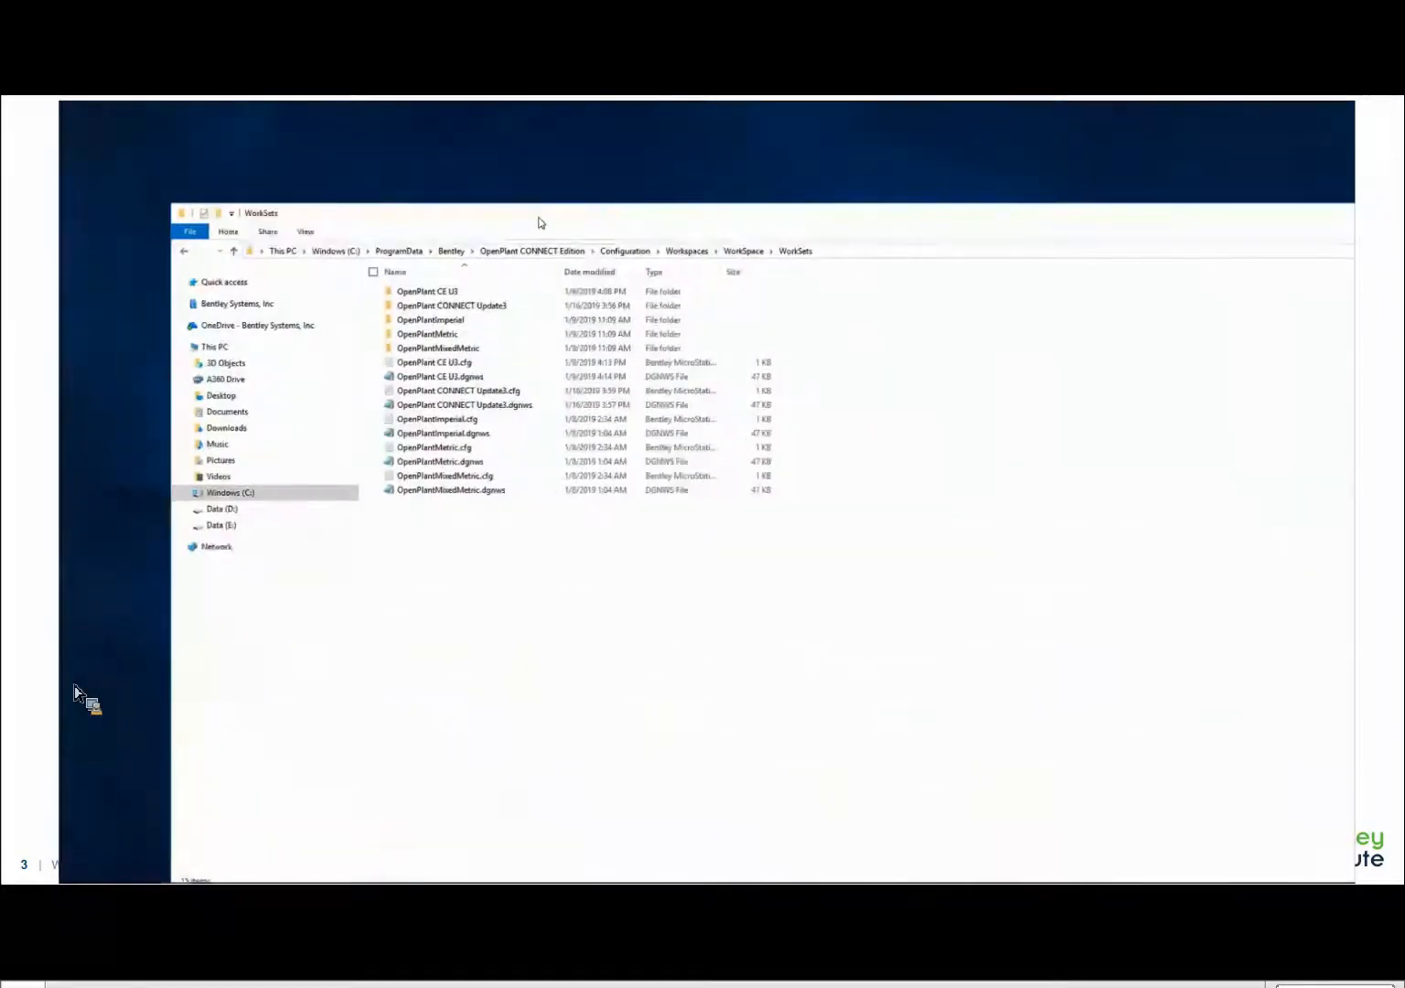
pyautogui.doubleClick(540, 223)
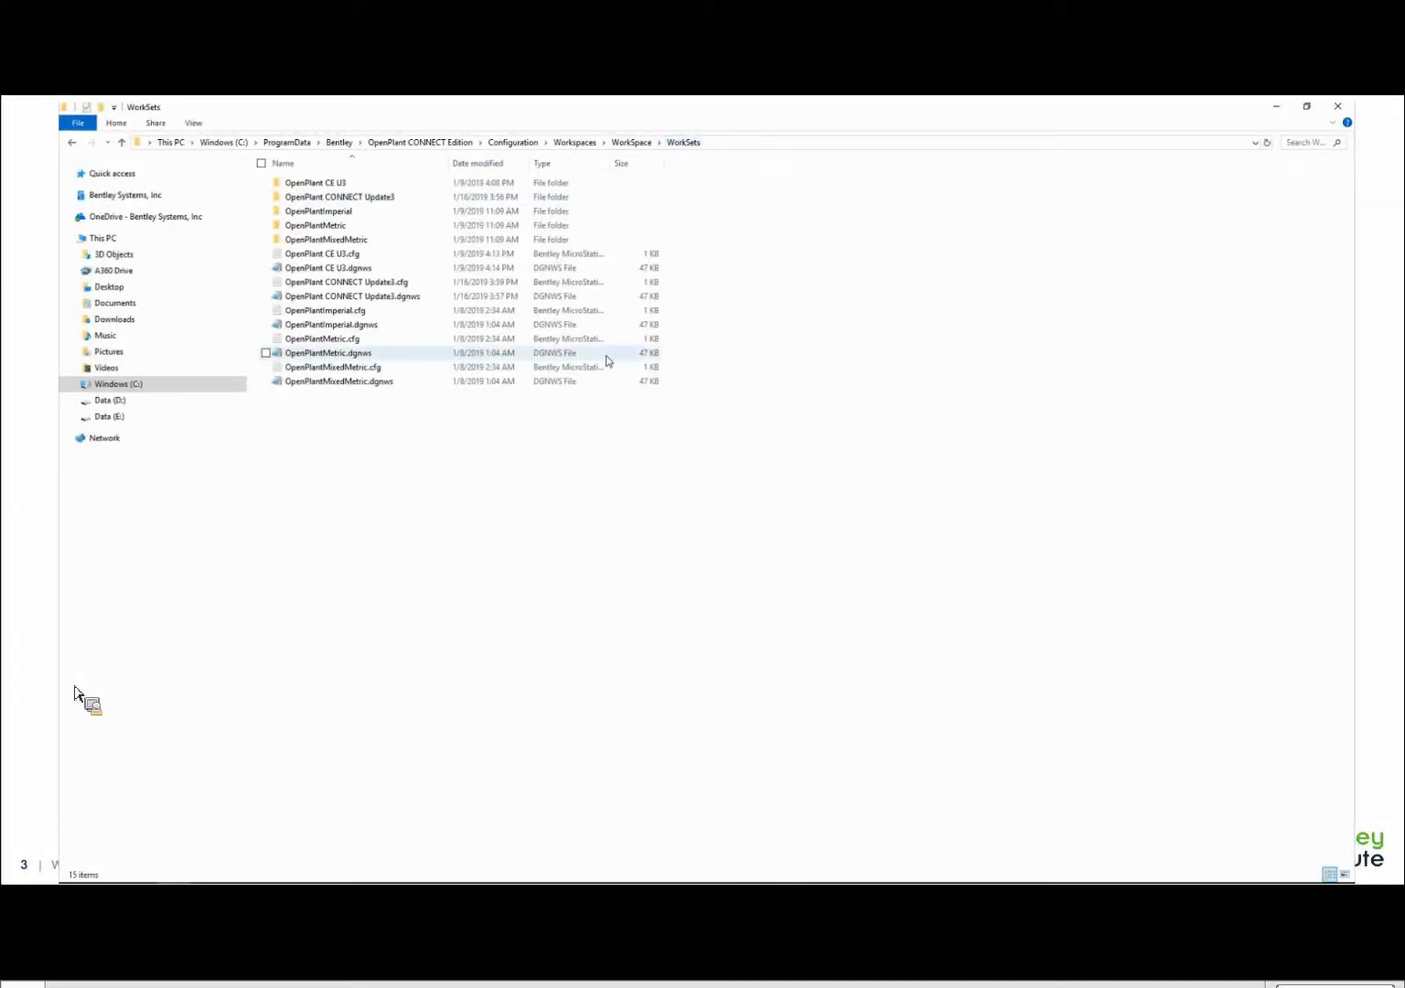
pyautogui.doubleClick(360, 197)
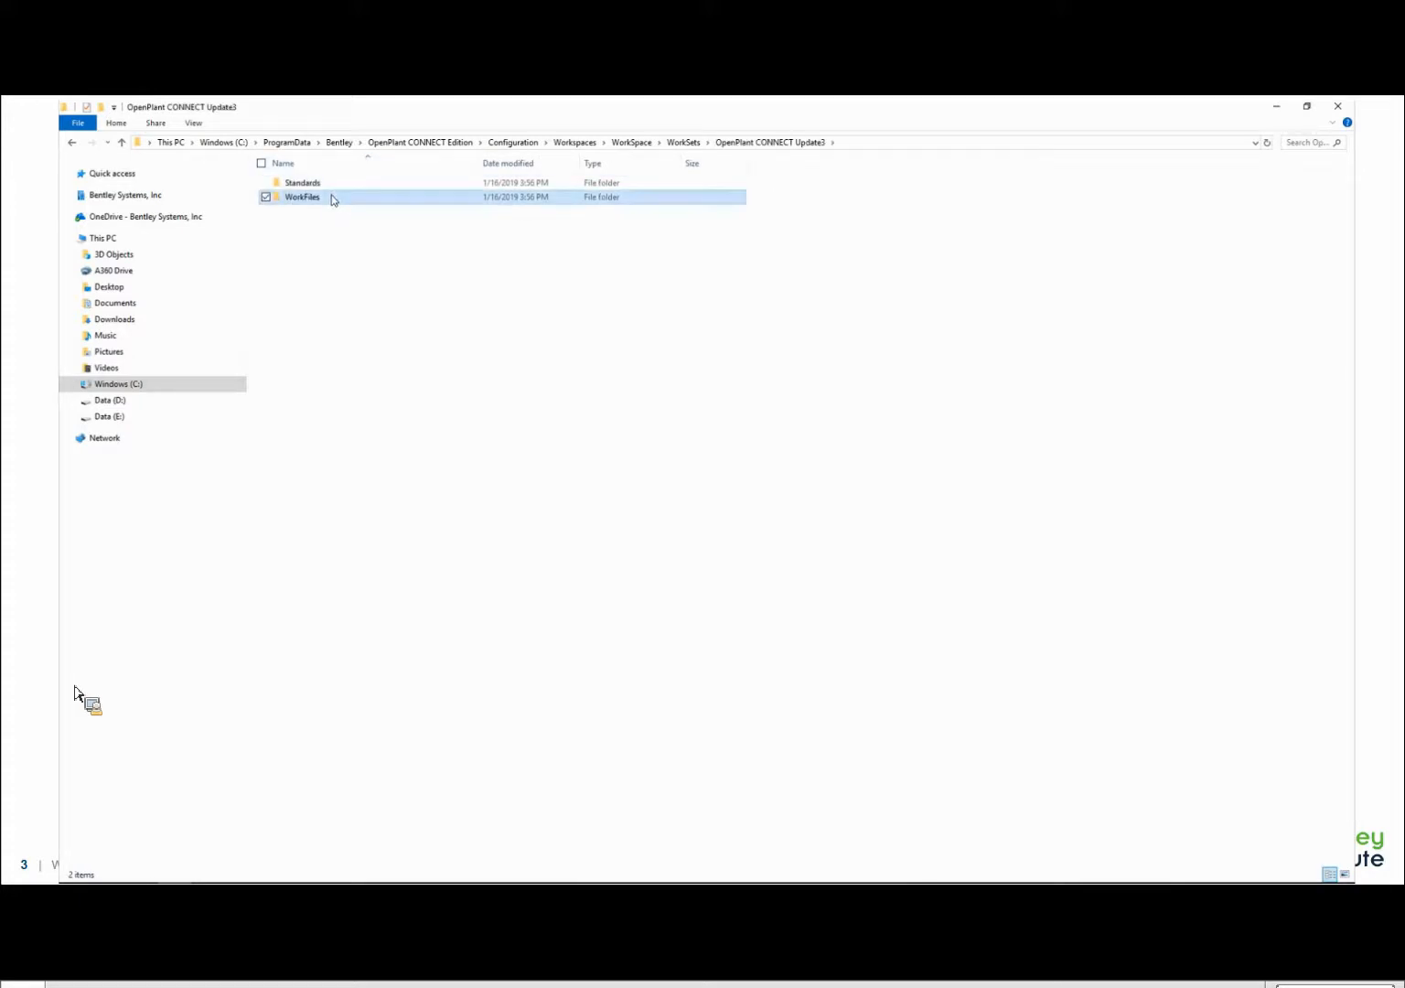
pyautogui.doubleClick(333, 198)
pyautogui.doubleClick(316, 214)
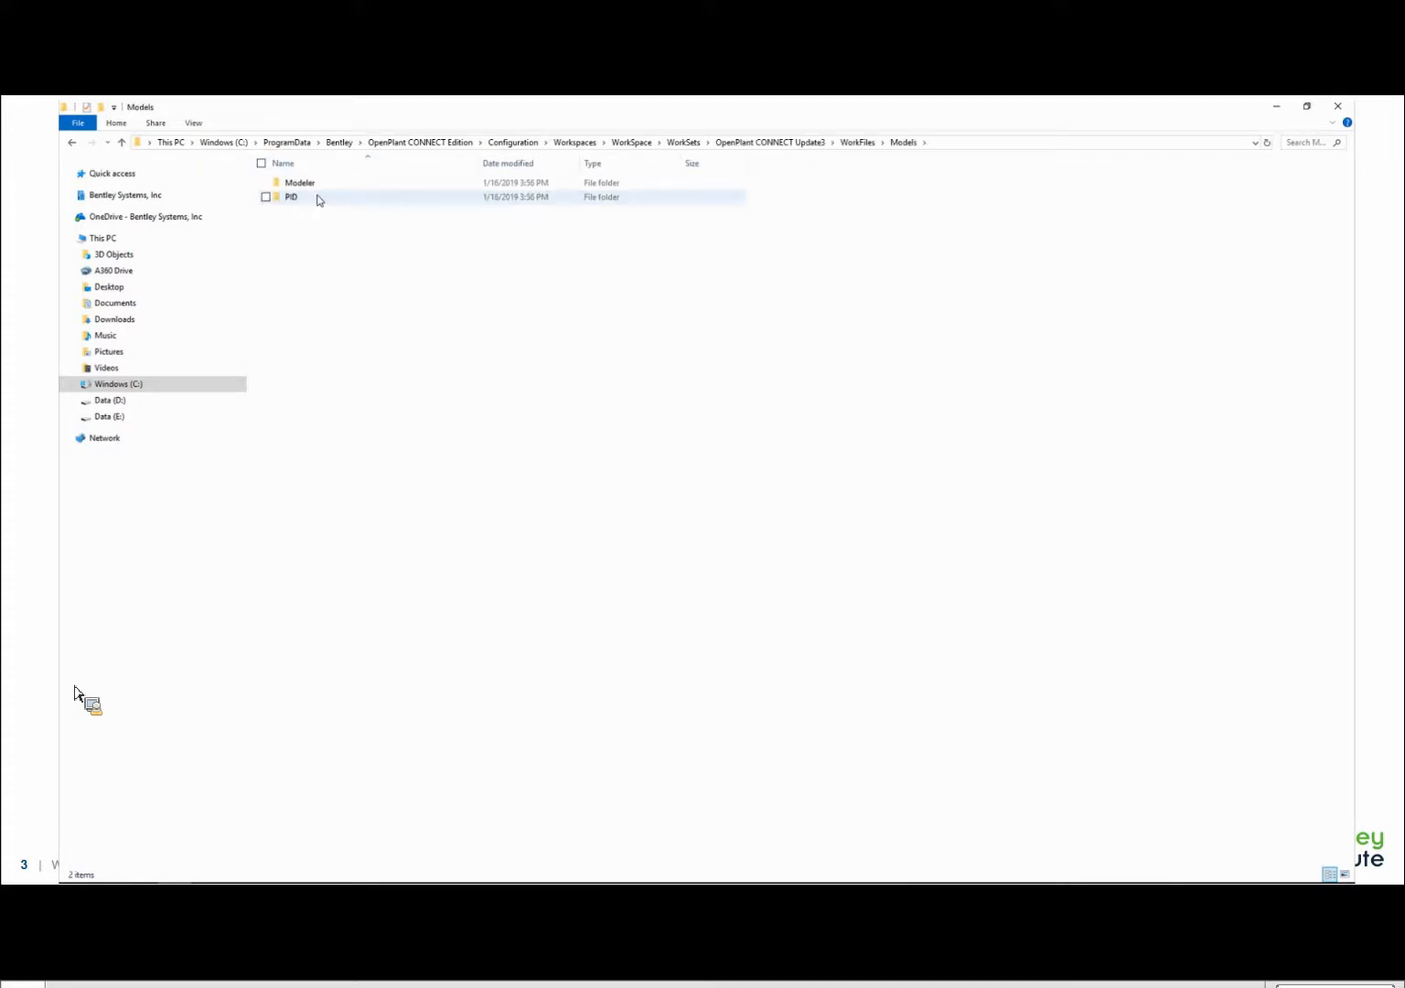
pyautogui.doubleClick(327, 186)
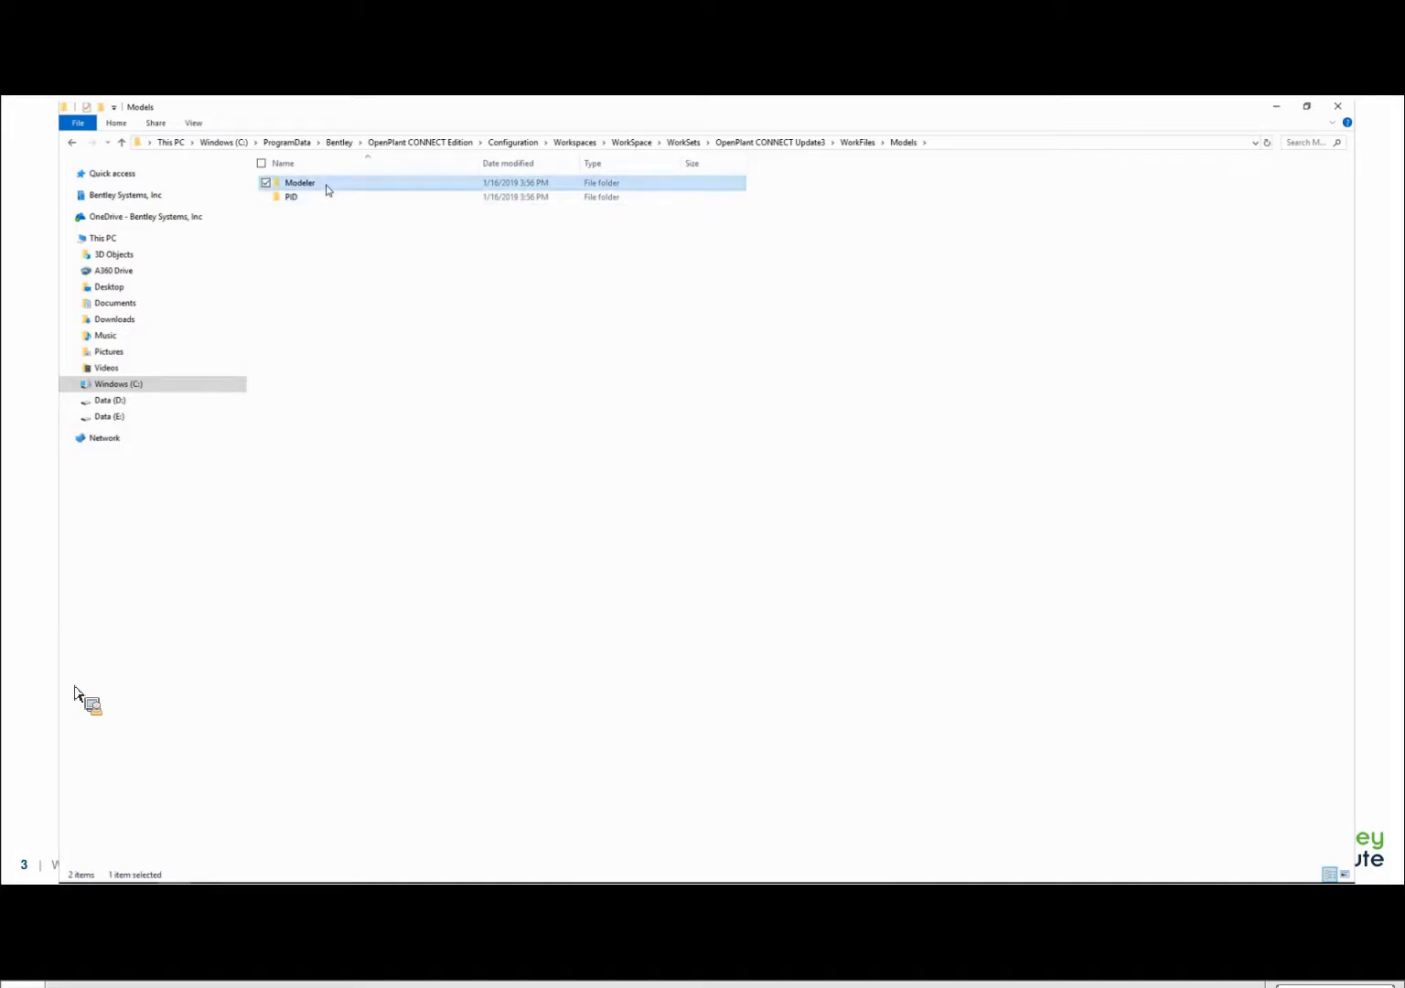
# - Paste the copied P&ID drawings into the PID folder under the workset's Models folder
pyautogui.click(904, 142)
pyautogui.doubleClick(318, 199)
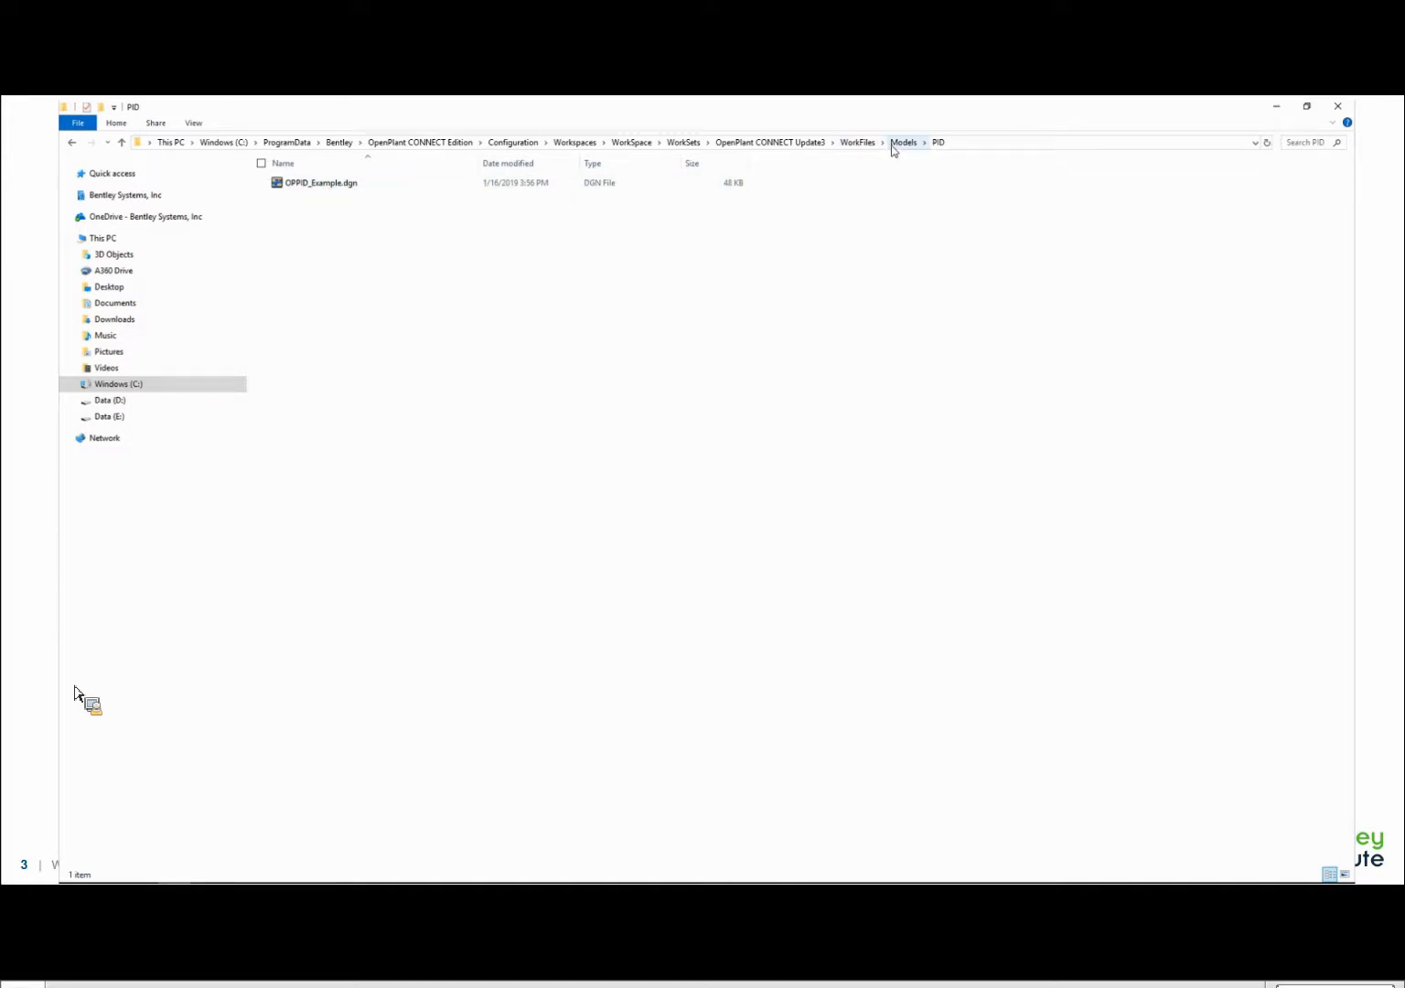
pyautogui.rightClick(388, 248)
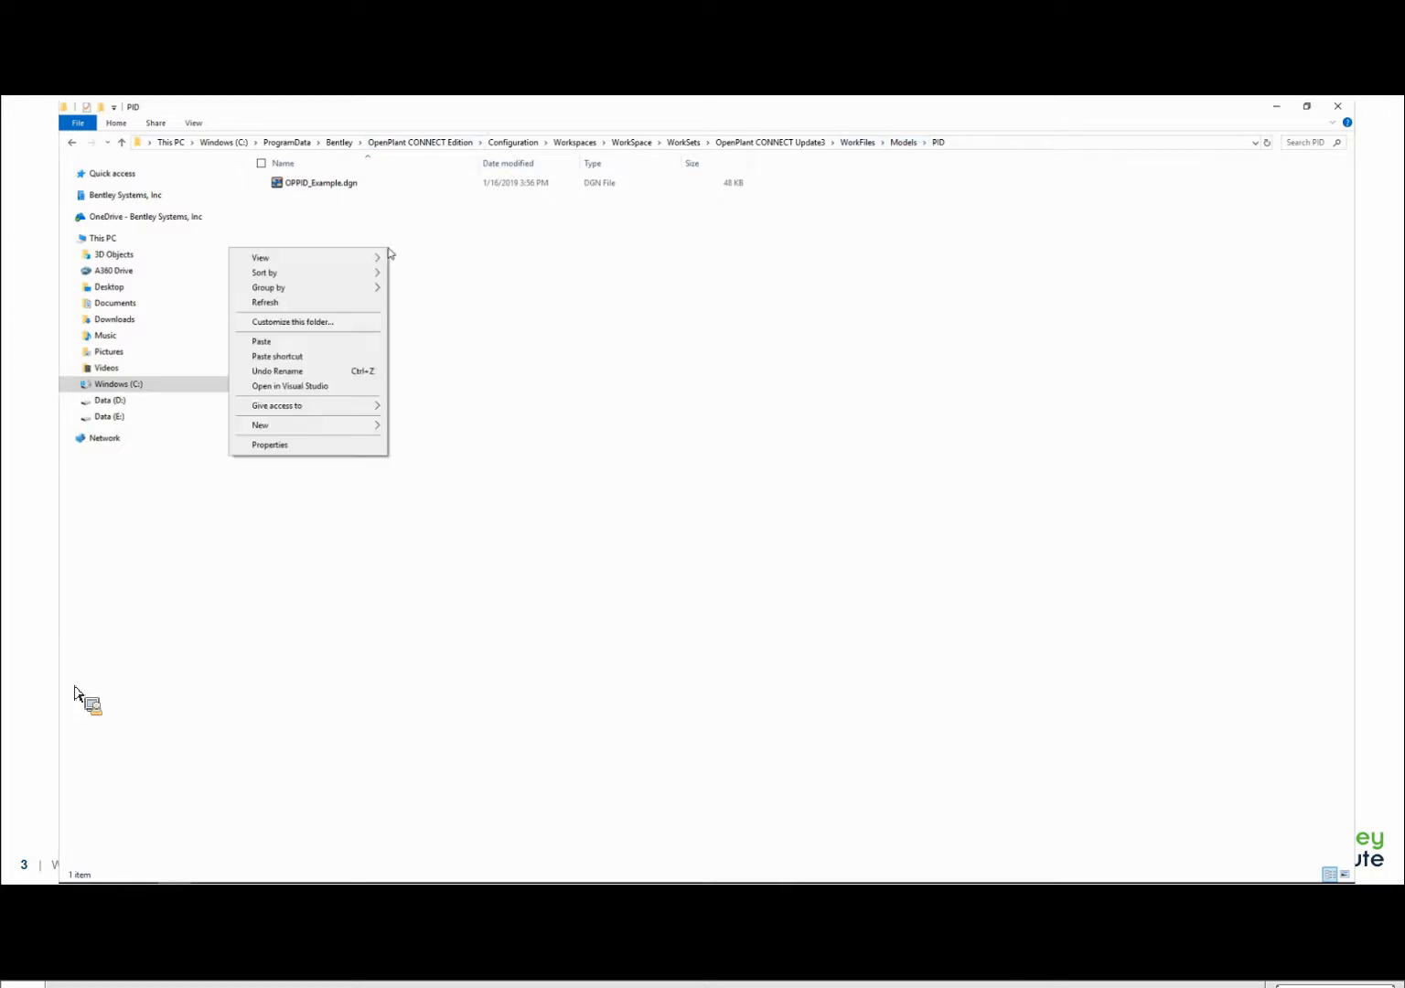
pyautogui.click(311, 344)
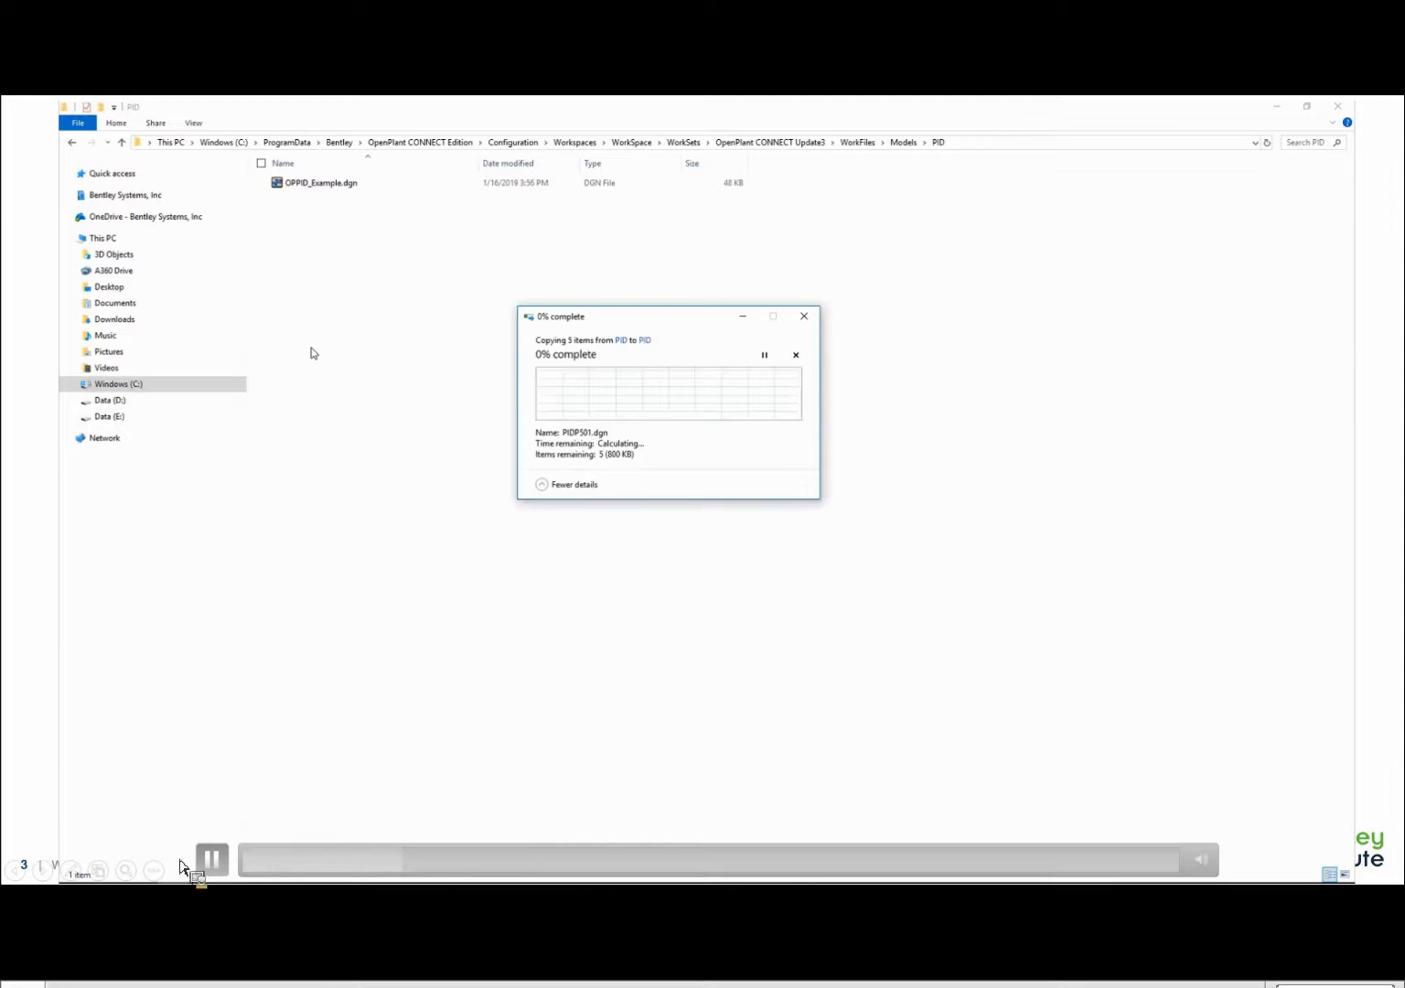
pyautogui.click(212, 864)
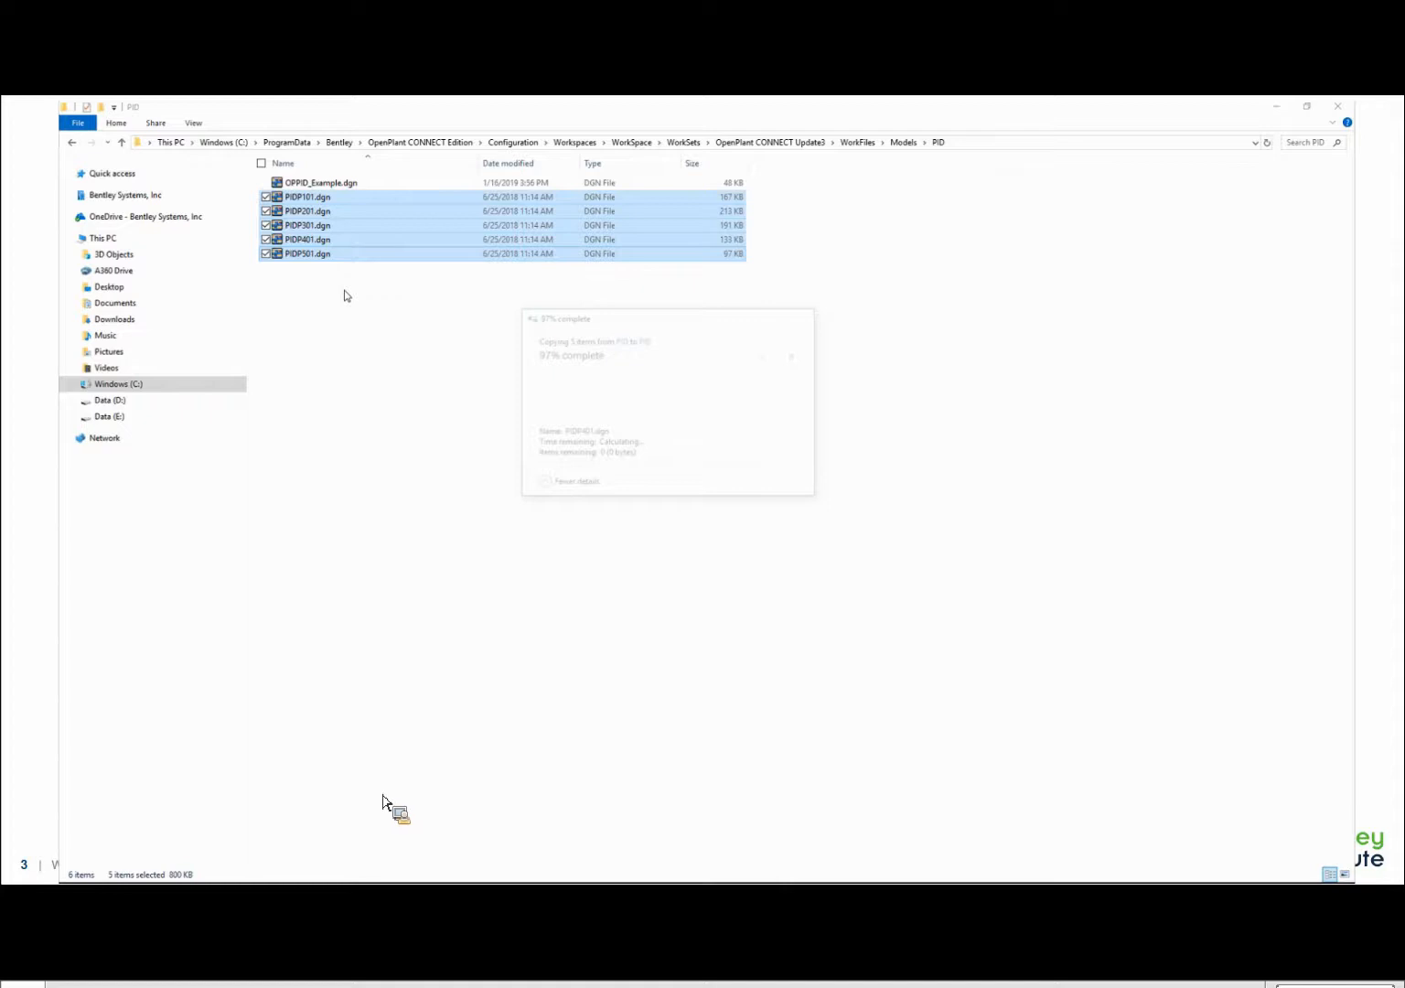
pyautogui.moveTo(276, 871)
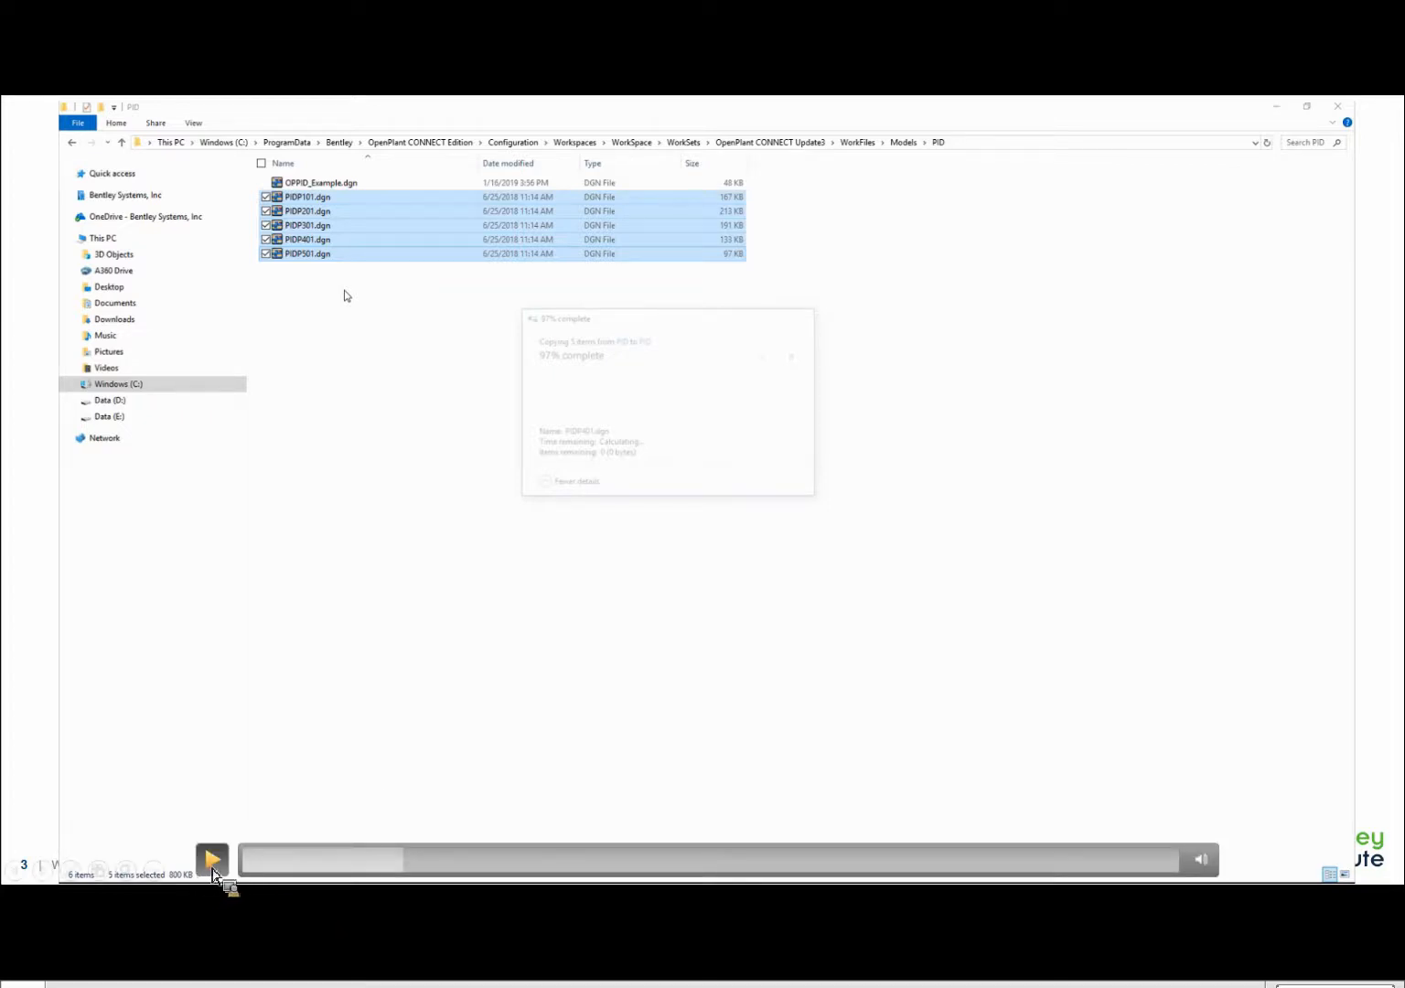
pyautogui.click(212, 859)
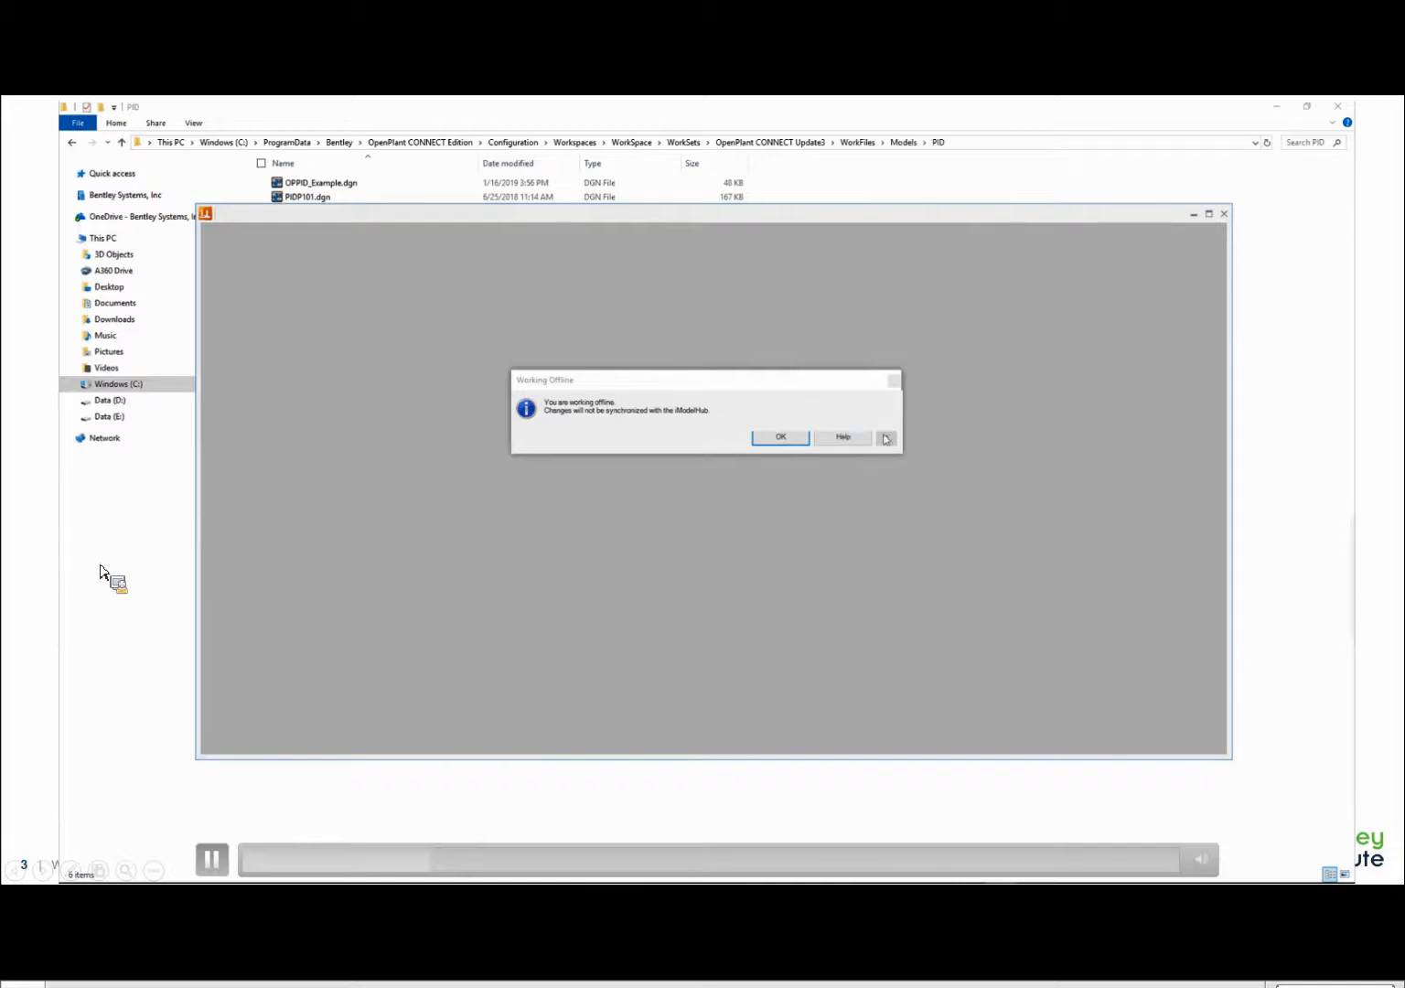
# - In OpenPlant PID, accept working offline with the document name PIDP02 for the PIDP201 drawing and mark the file as copied
pyautogui.click(792, 439)
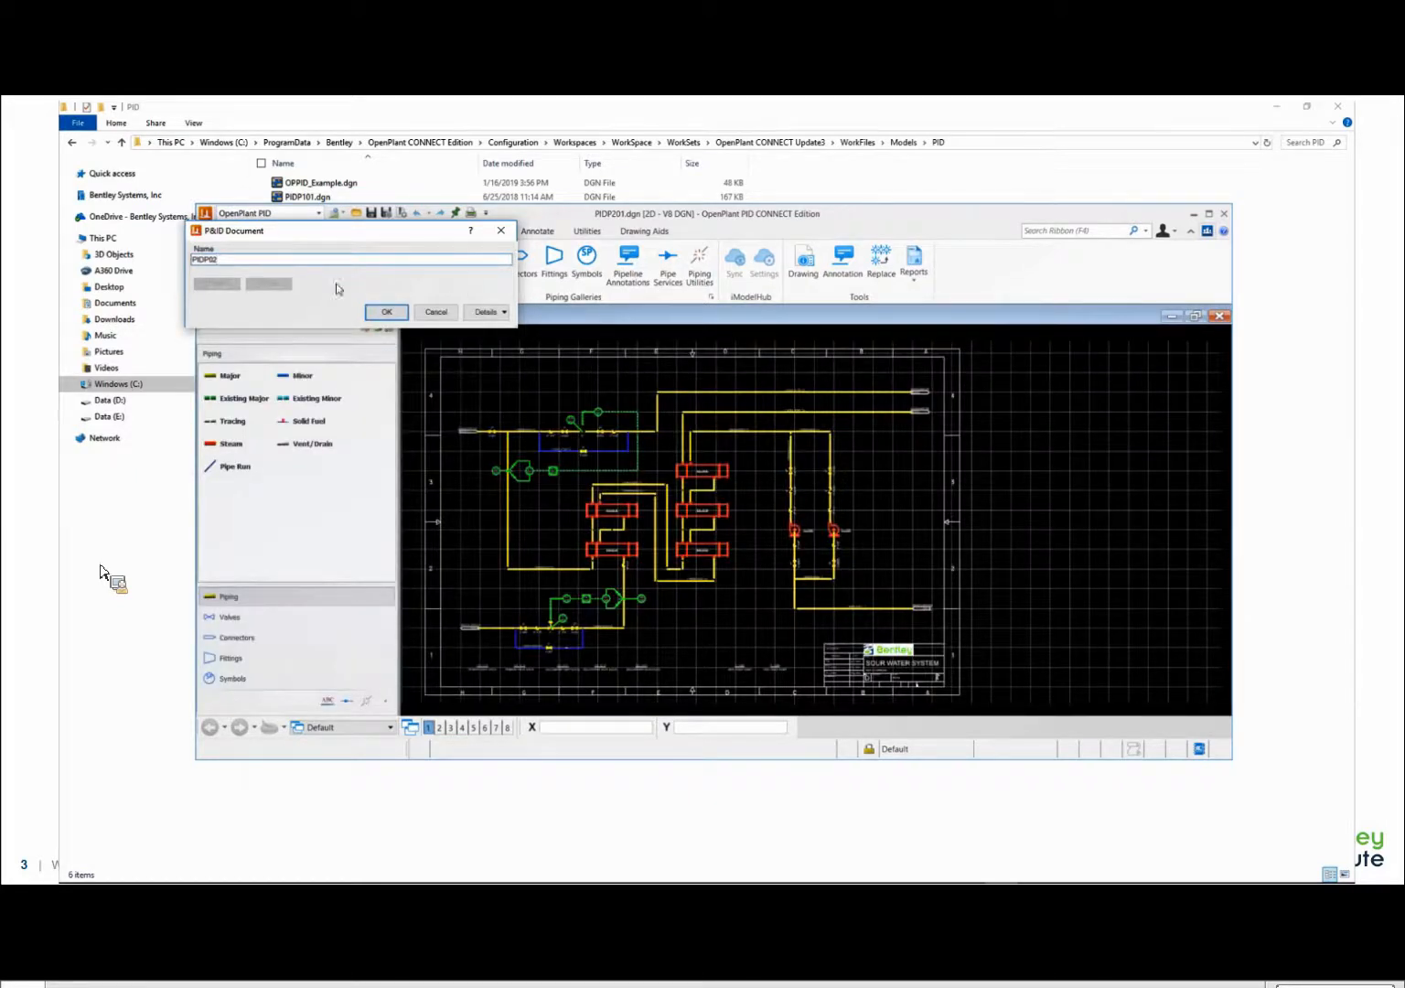
pyautogui.click(393, 315)
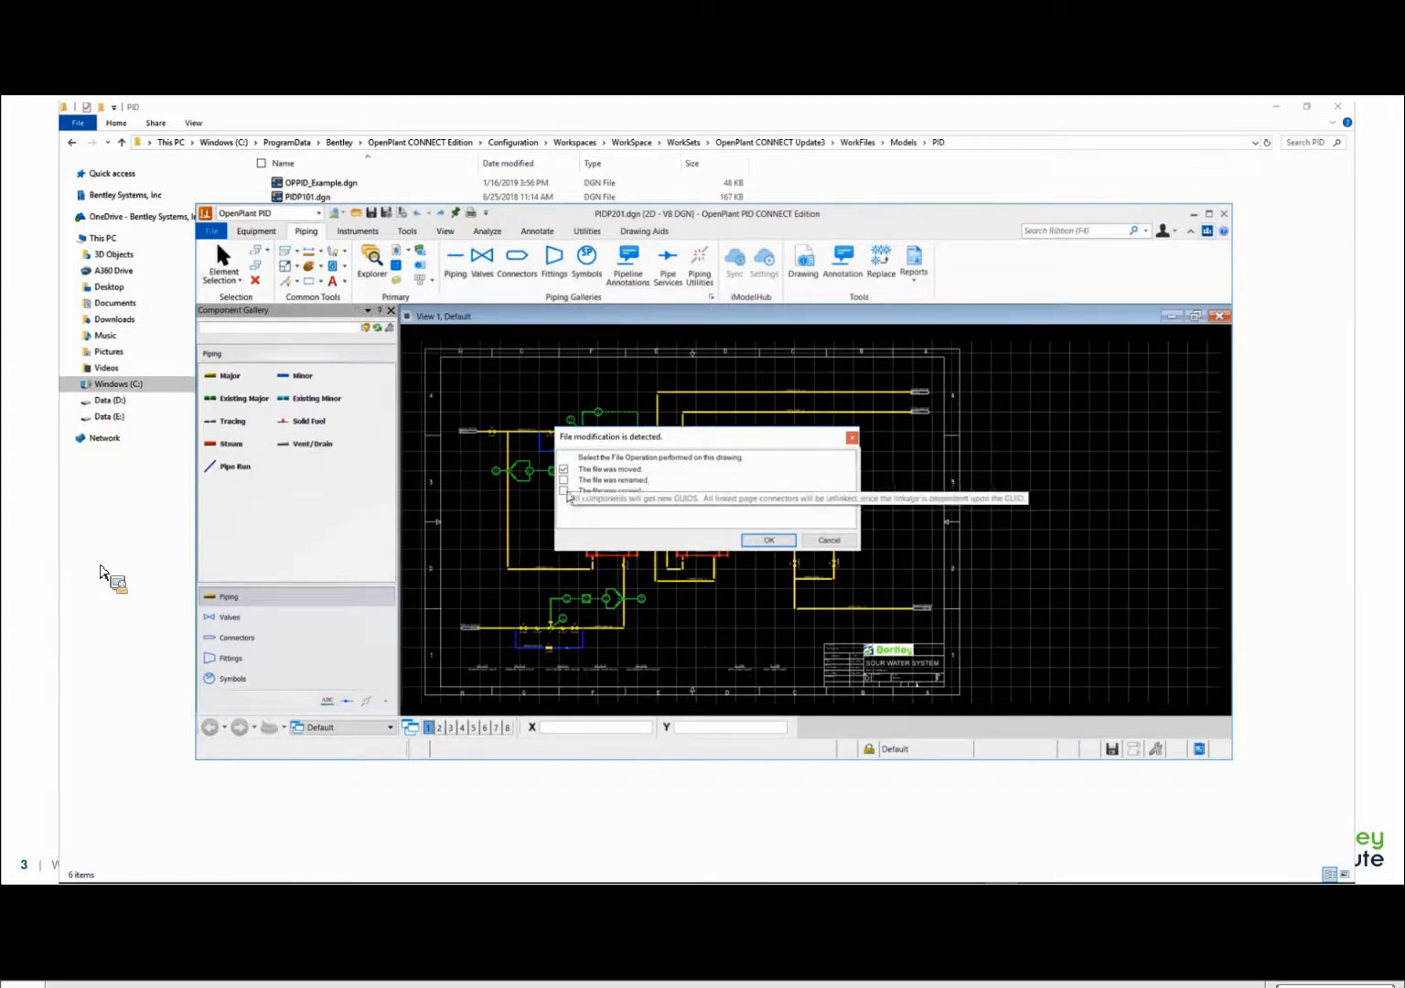
pyautogui.click(596, 492)
pyautogui.click(792, 545)
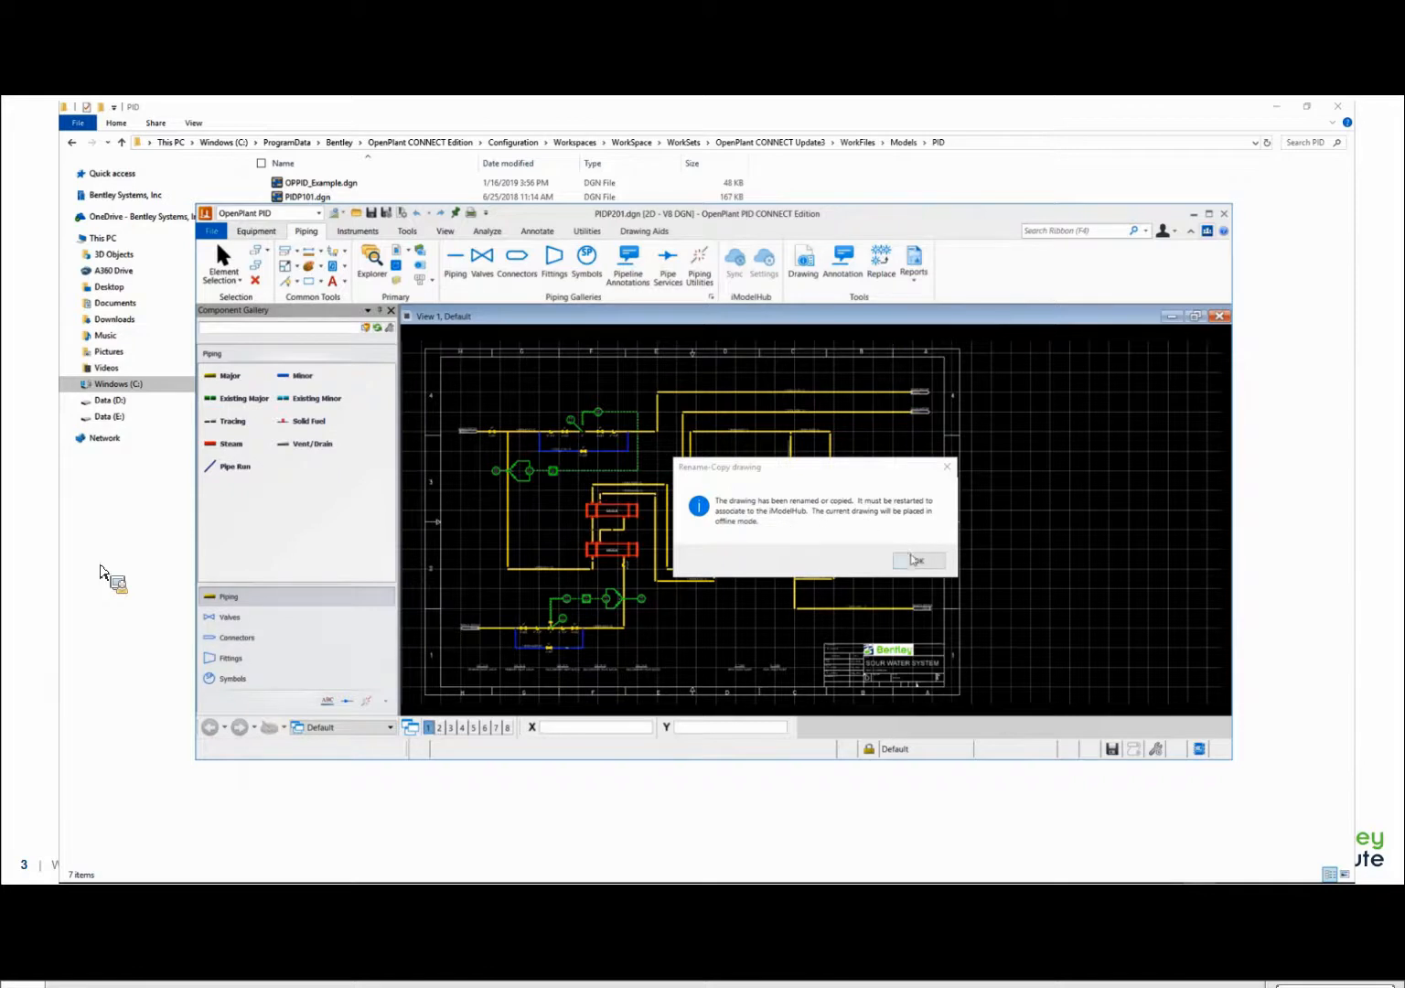
# - Acknowledge the restart notice, restart PIDP201.dgn from the recent files to associate it with iModelHub, and maximize the window
pyautogui.click(912, 559)
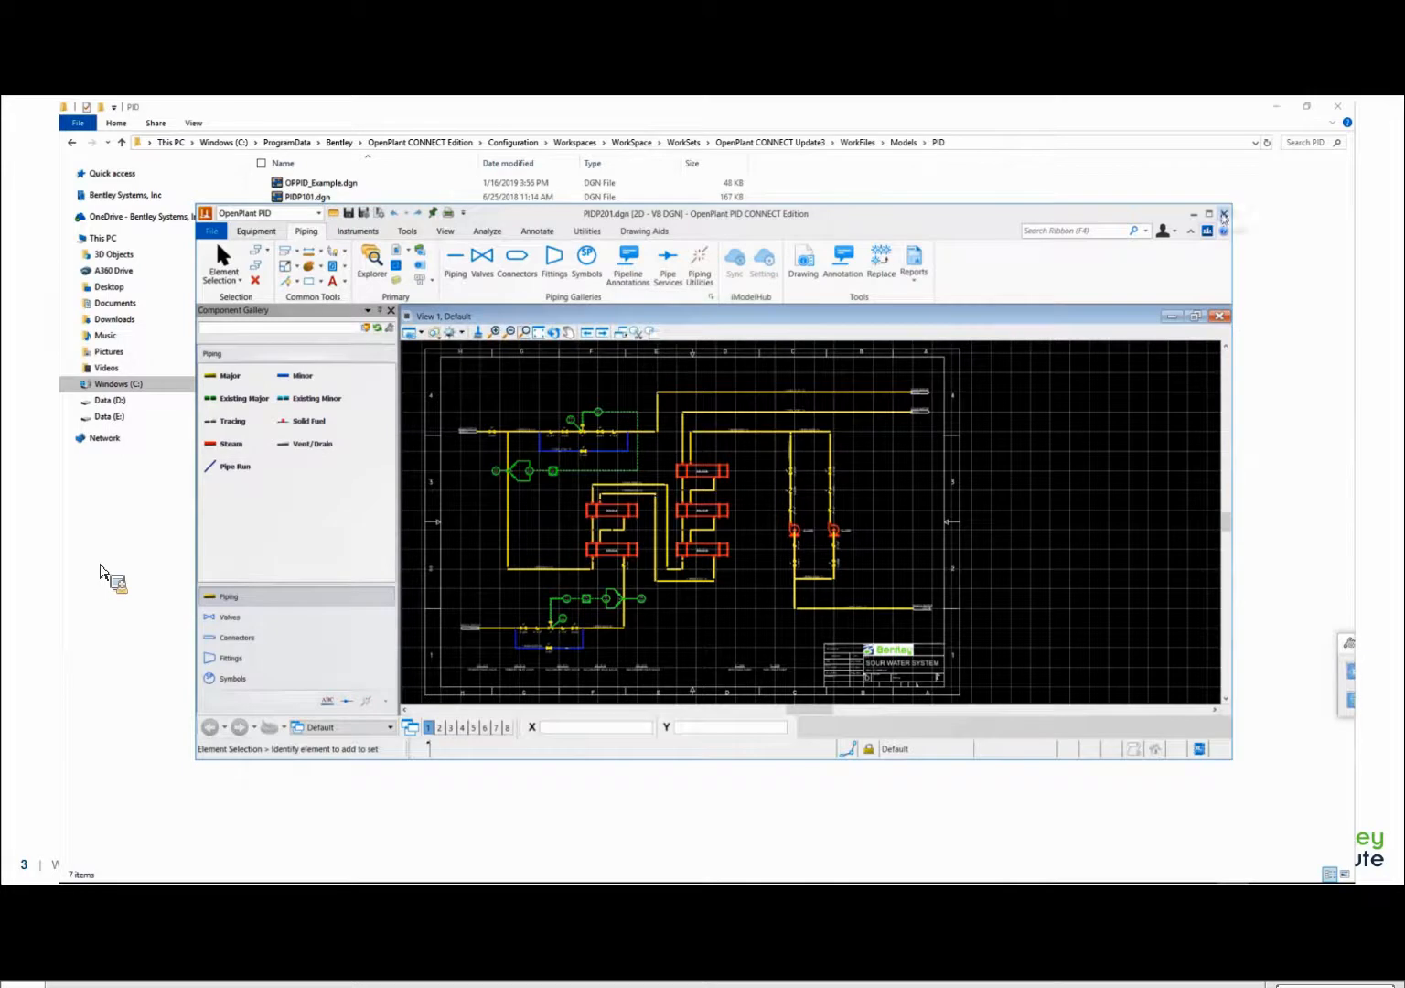
pyautogui.click(1223, 214)
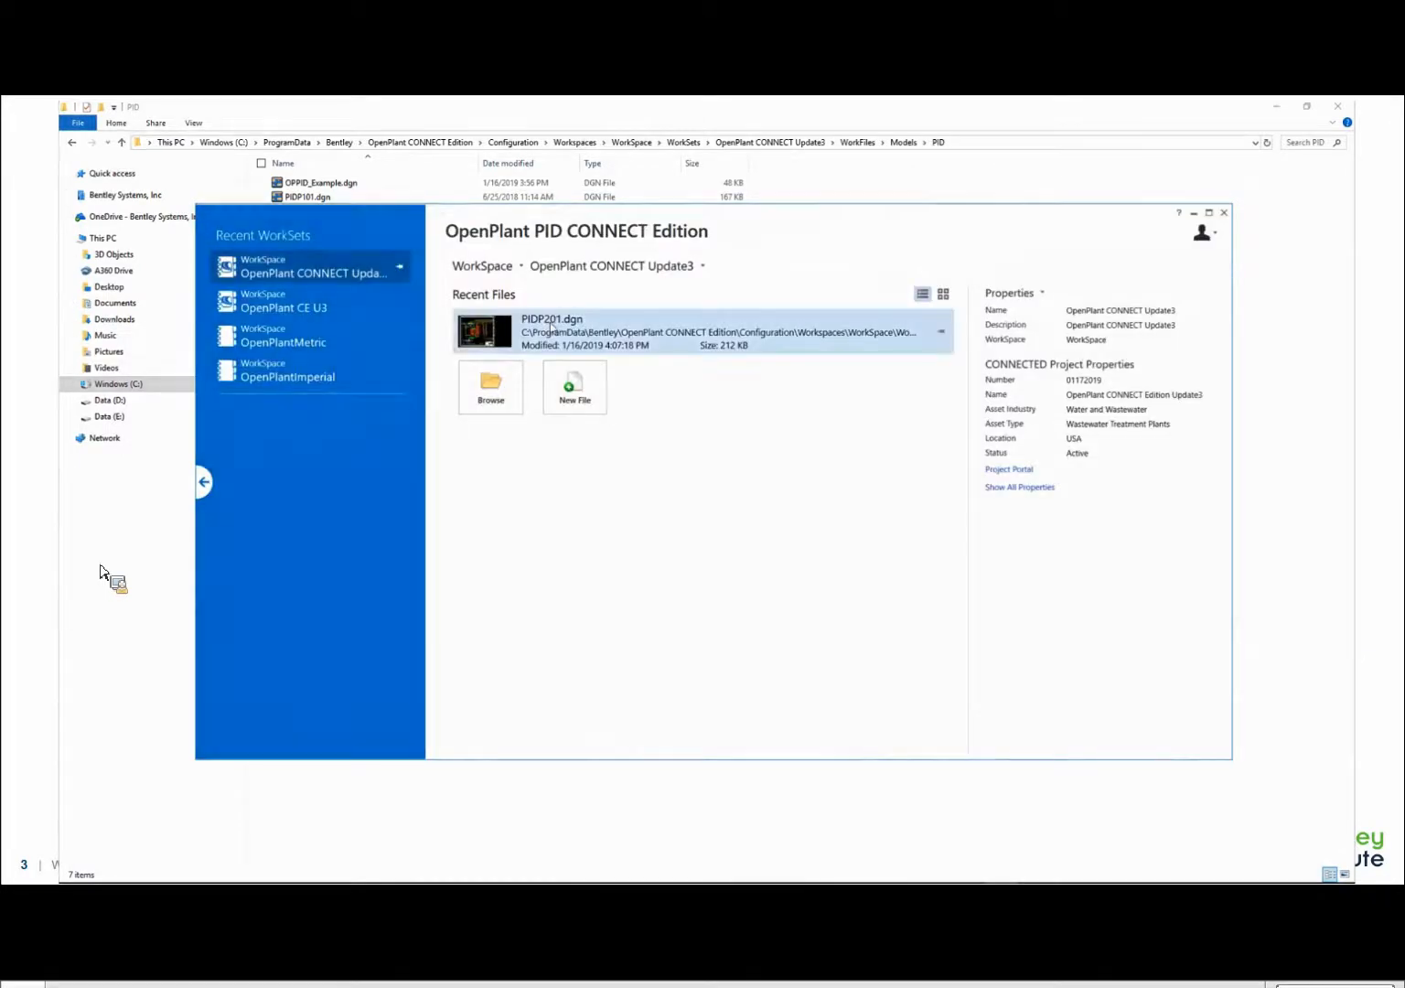
pyautogui.click(550, 328)
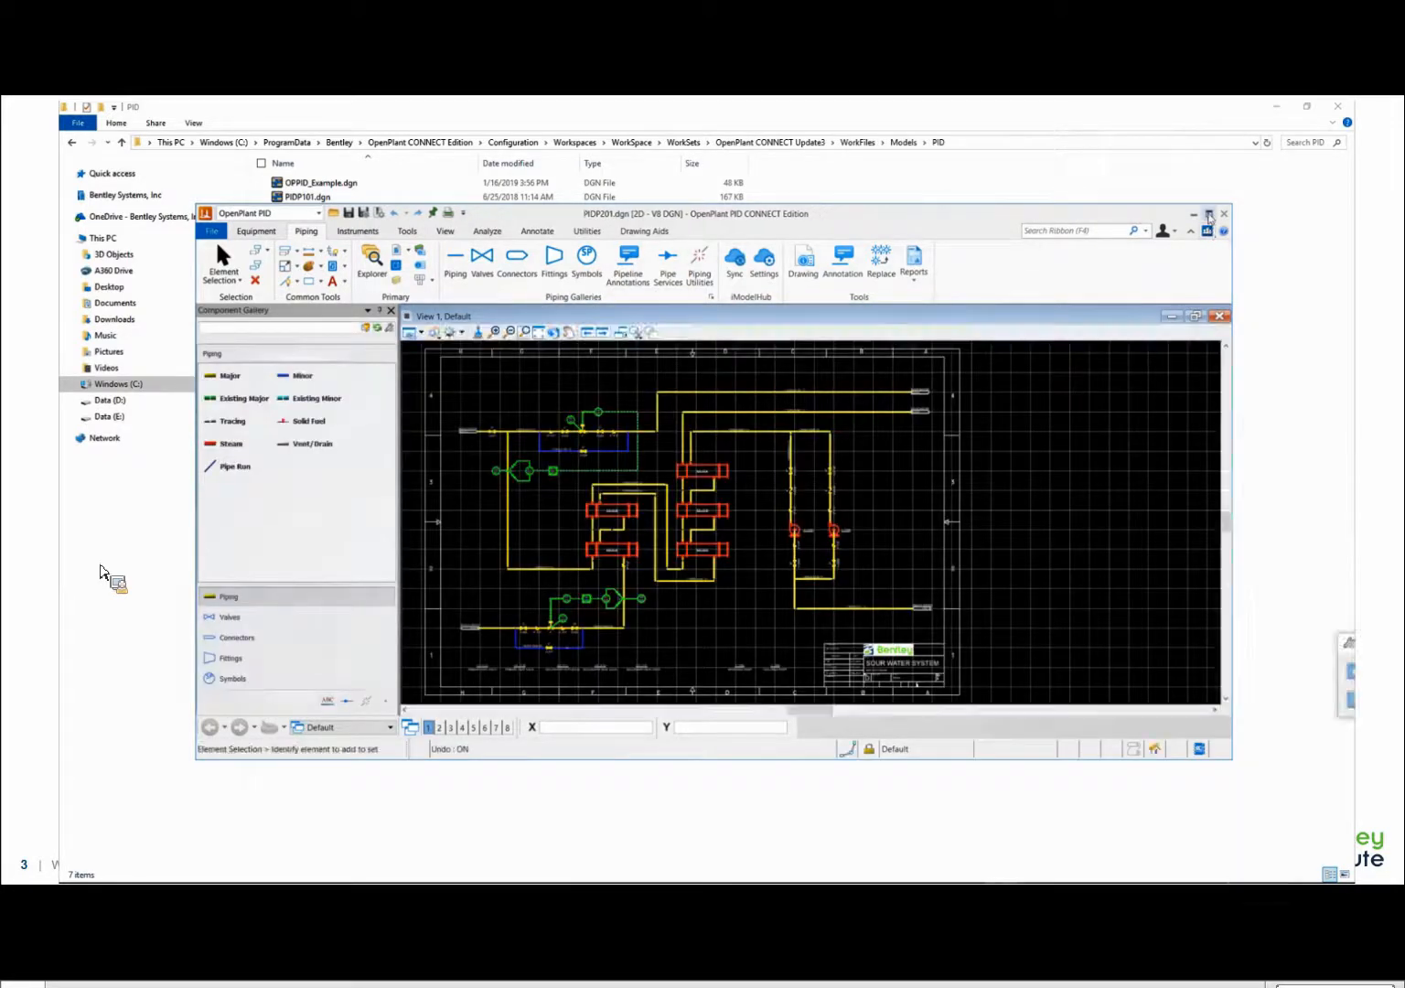
pyautogui.click(1208, 213)
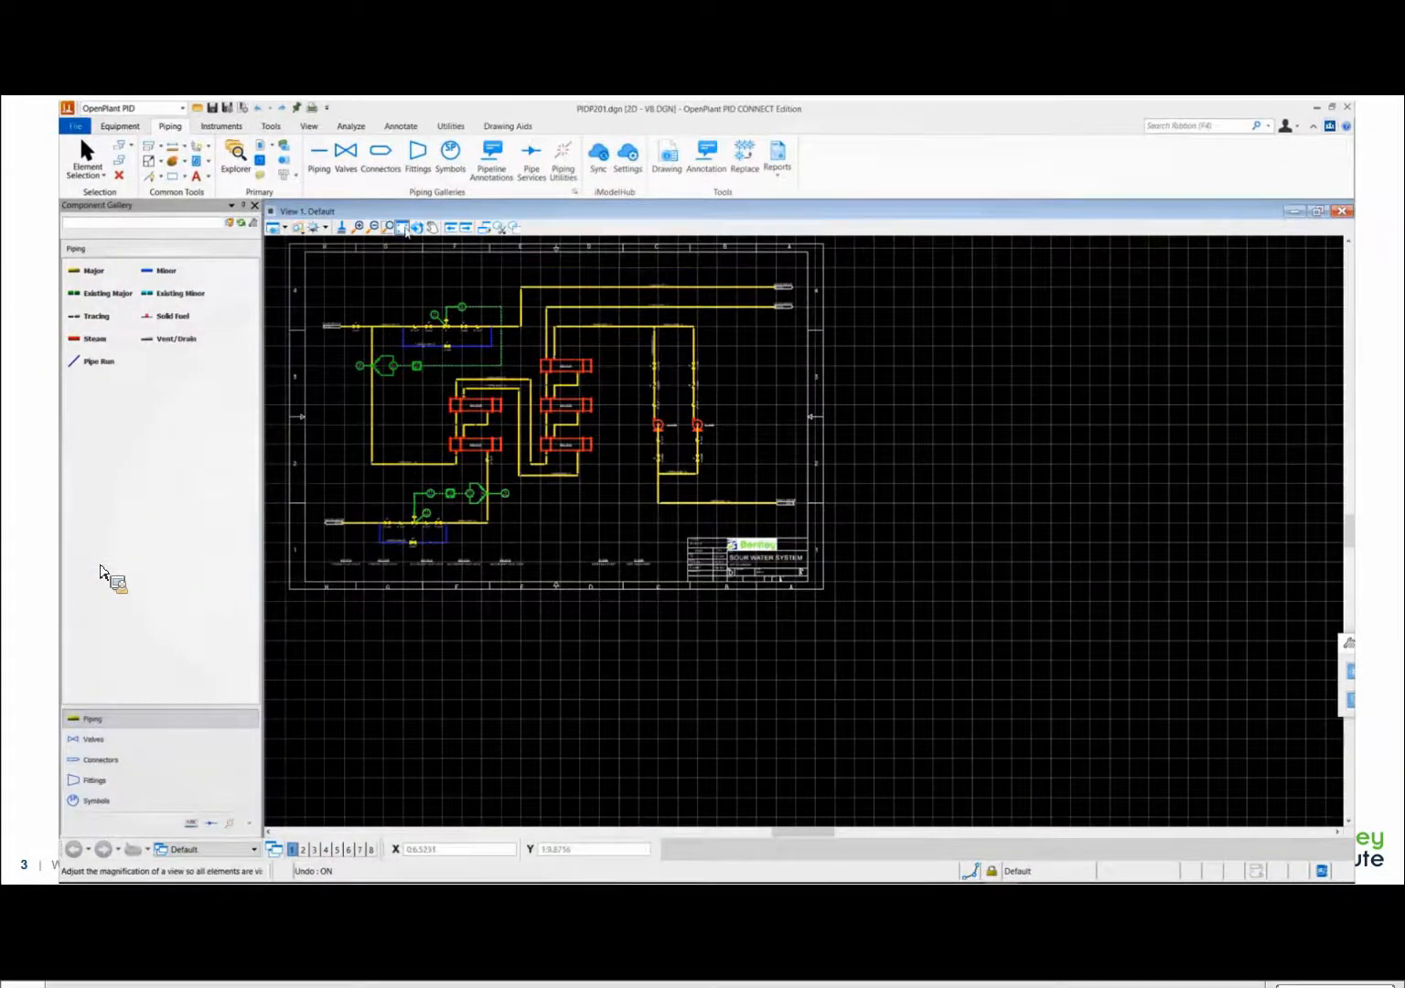
# - Examine the heat exchangers, pumps and instrument loops across the PIDP201 sour water system drawing
pyautogui.click(403, 227)
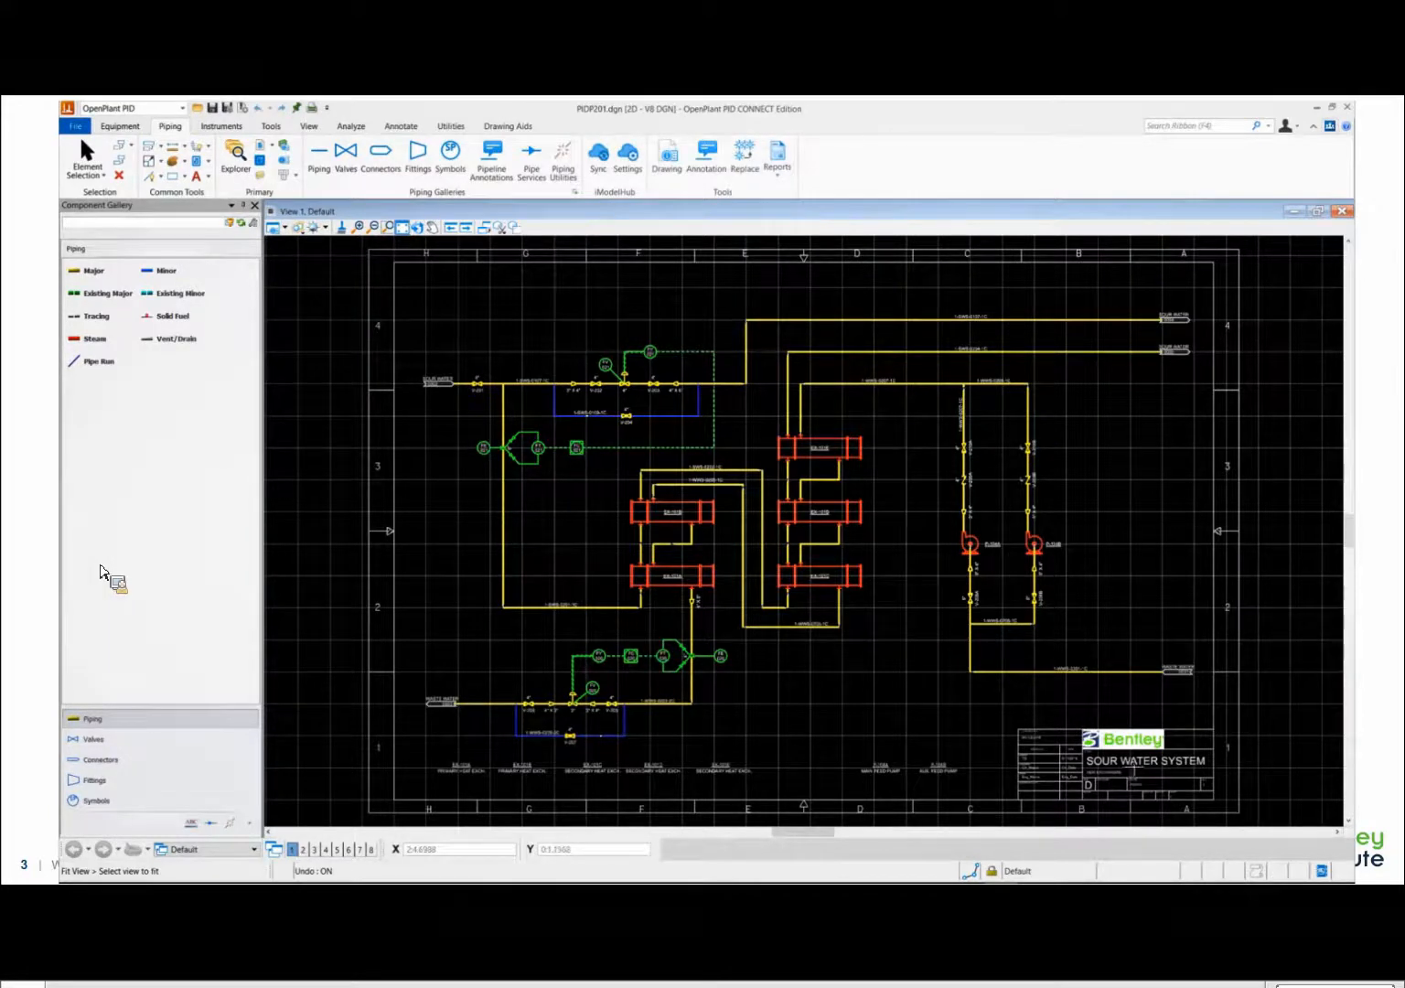
pyautogui.rightClick(792, 679)
pyautogui.scroll(2, 715, 511)
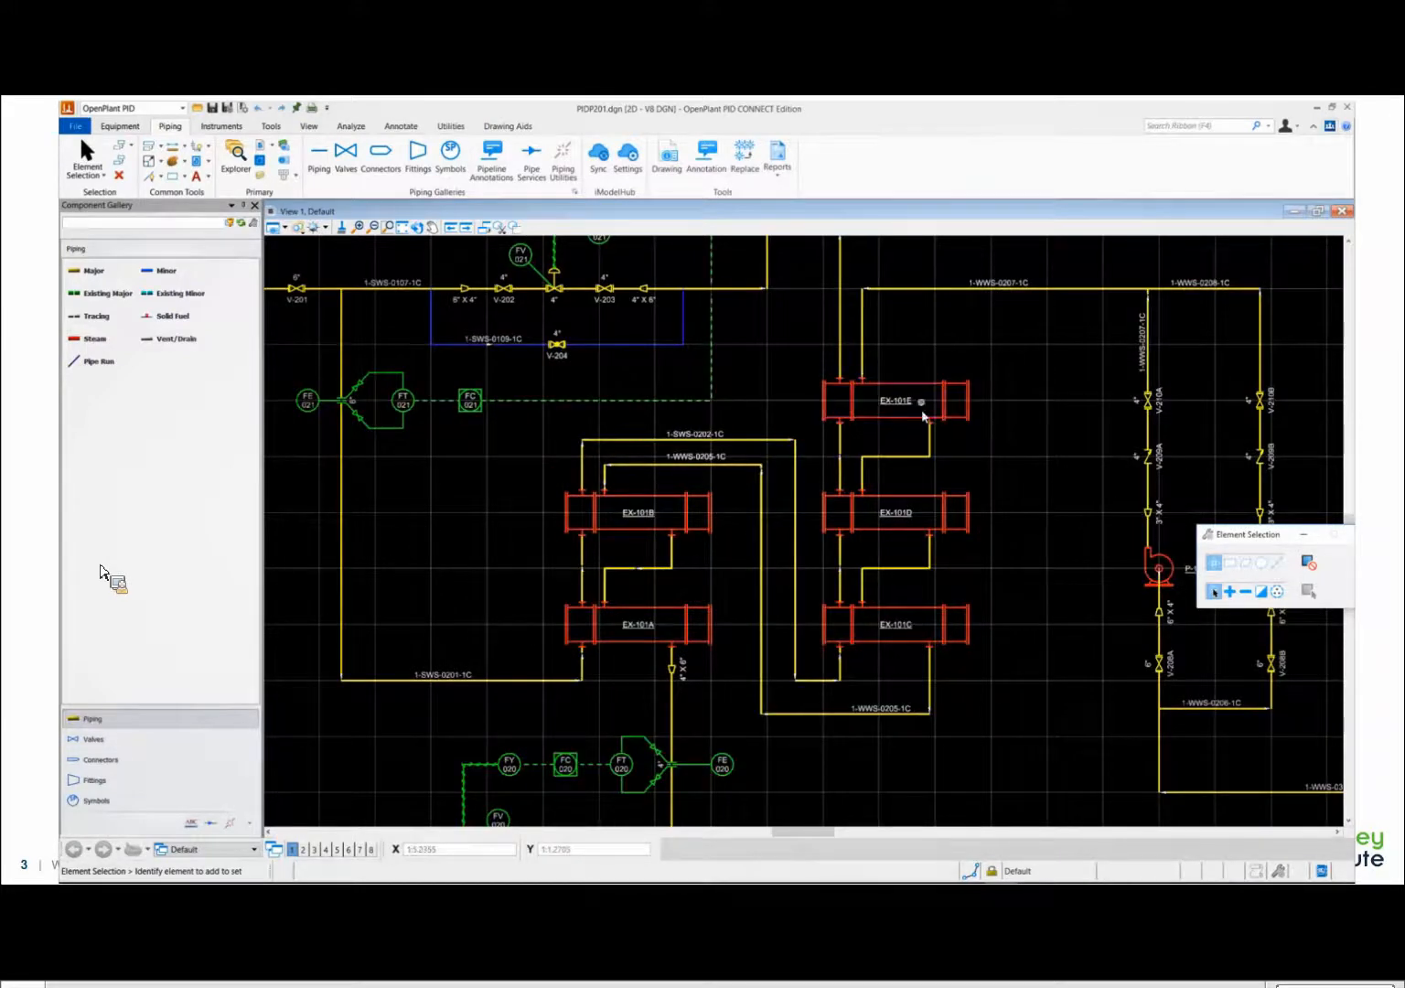
pyautogui.scroll(-2, 718, 593)
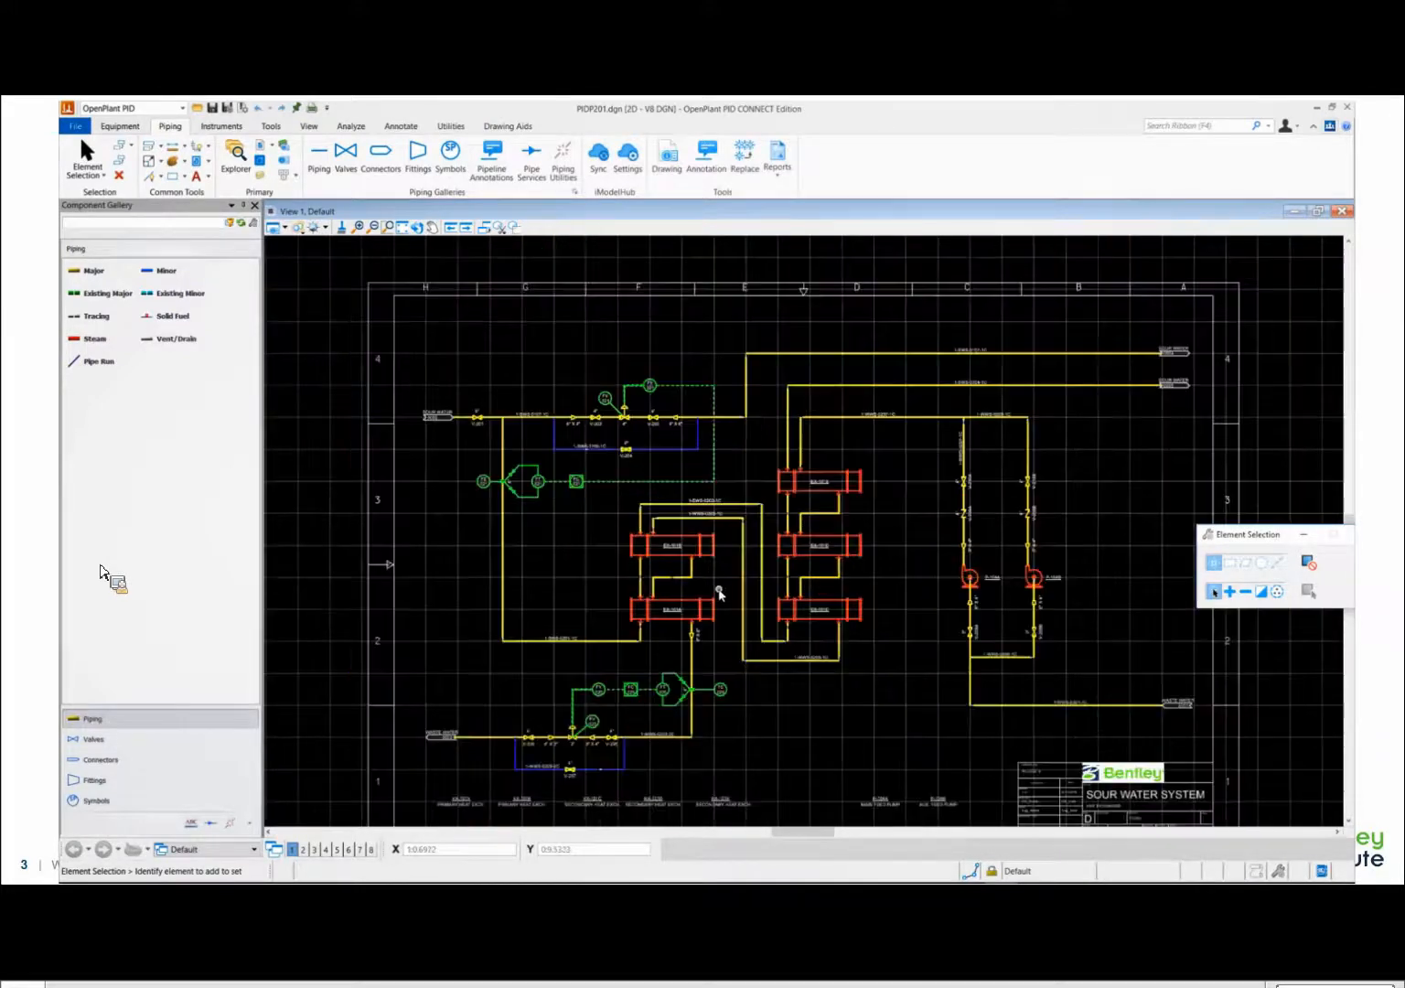
pyautogui.scroll(2, 982, 547)
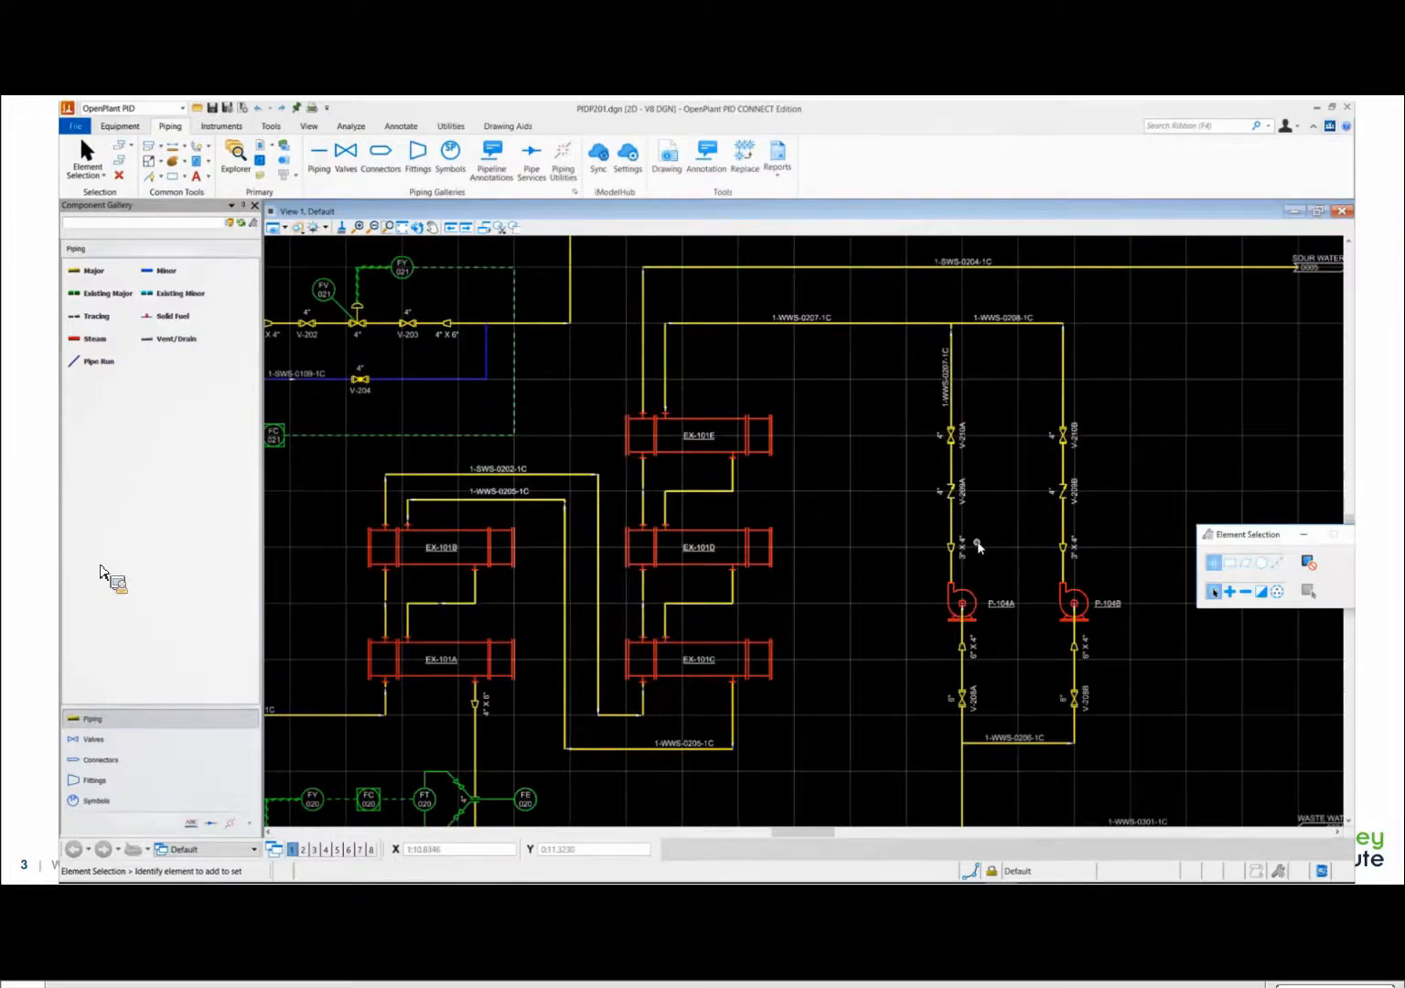
pyautogui.scroll(2, 978, 546)
pyautogui.scroll(-2, 978, 546)
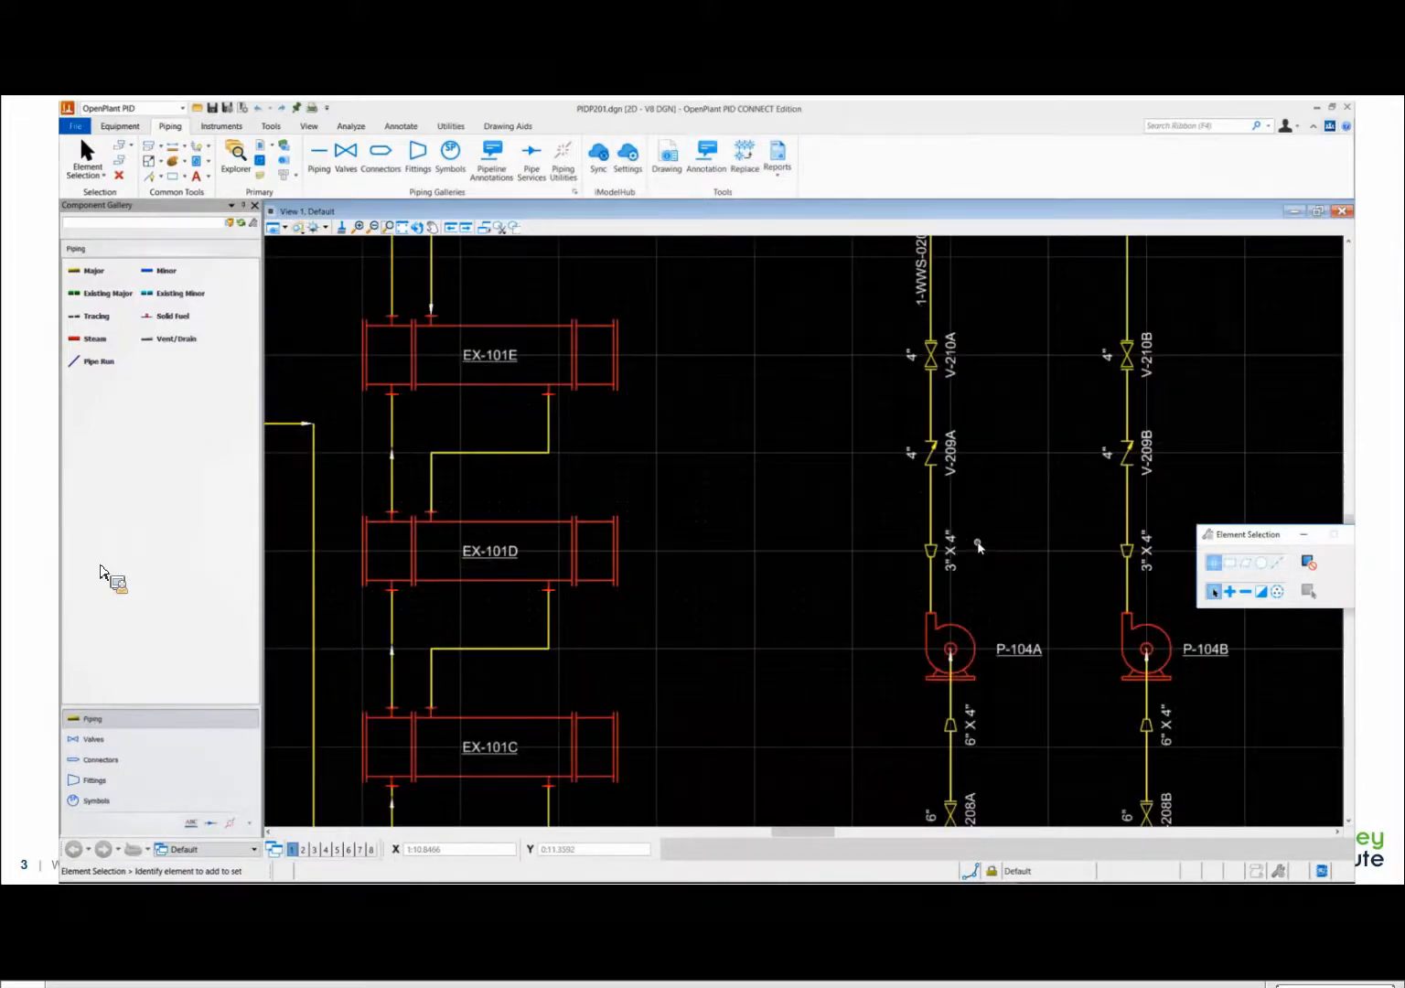
pyautogui.scroll(-2, 844, 626)
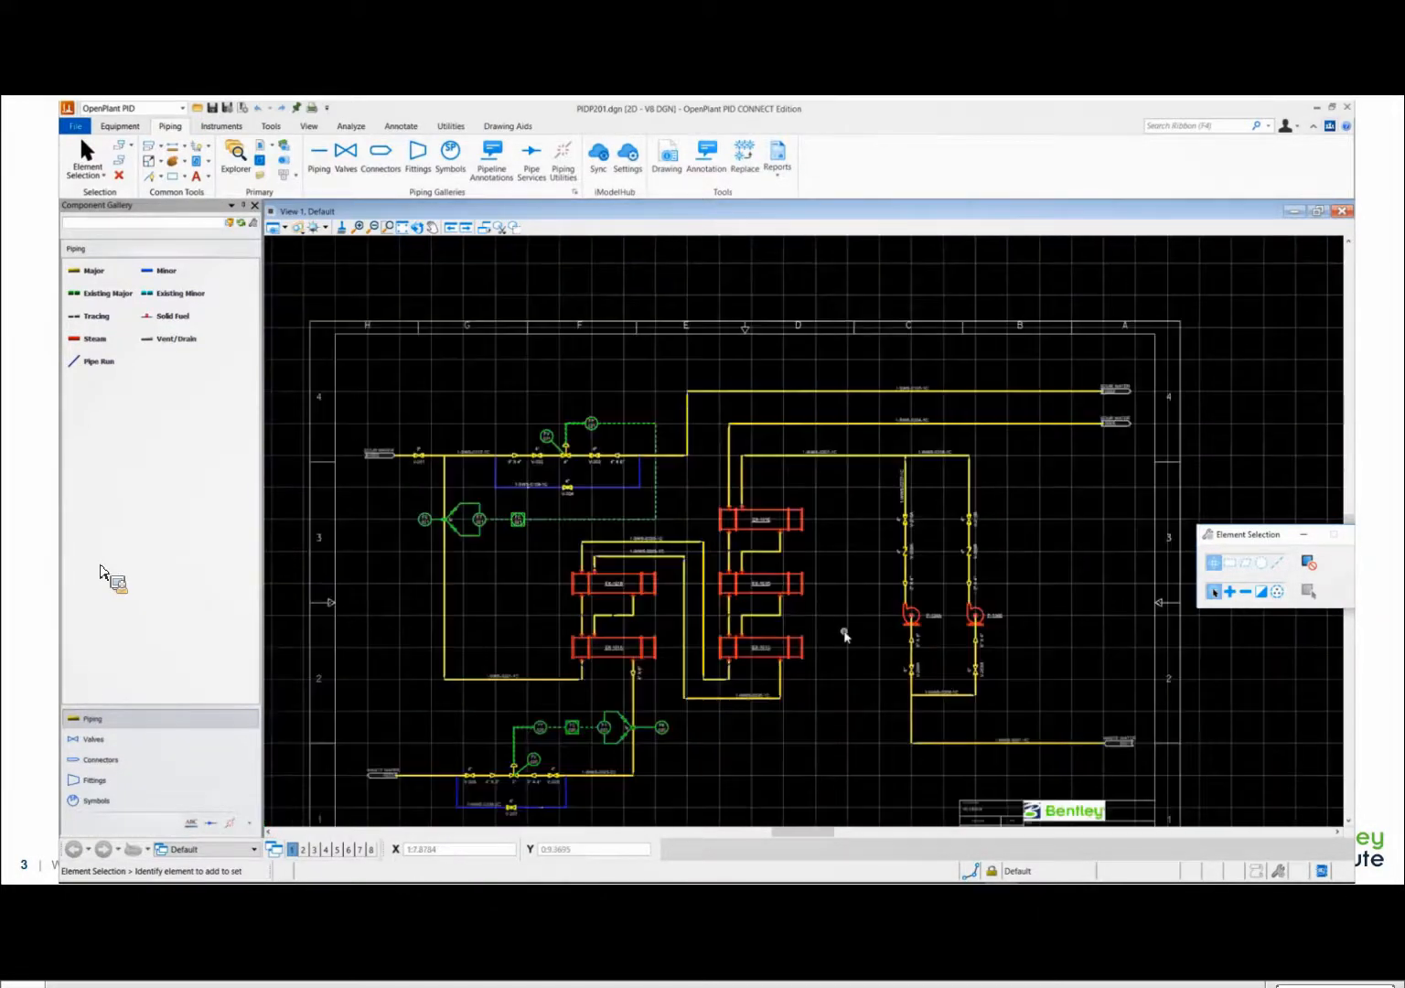
pyautogui.moveTo(526, 611); pyautogui.dragTo(540, 498, button='middle')
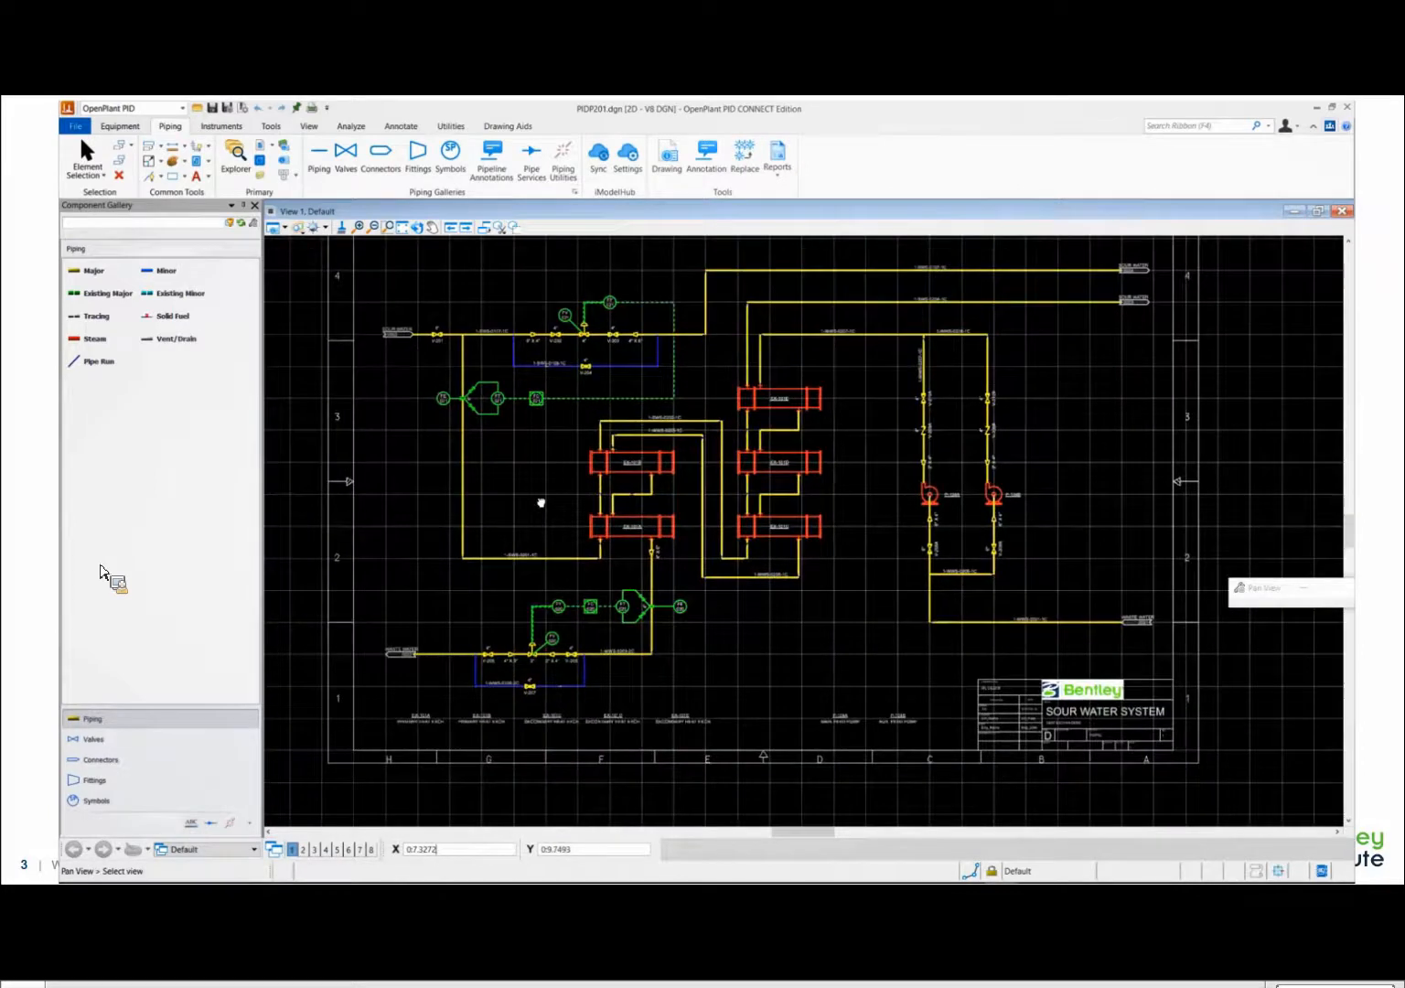
pyautogui.scroll(2, 604, 688)
pyautogui.moveTo(638, 673)
pyautogui.mouseDown(button='middle')
pyautogui.moveTo(753, 662)
pyautogui.moveTo(680, 666)
pyautogui.mouseUp(button='middle')
pyautogui.scroll(-2, 694, 675)
pyautogui.moveTo(885, 647); pyautogui.dragTo(852, 693, button='middle')
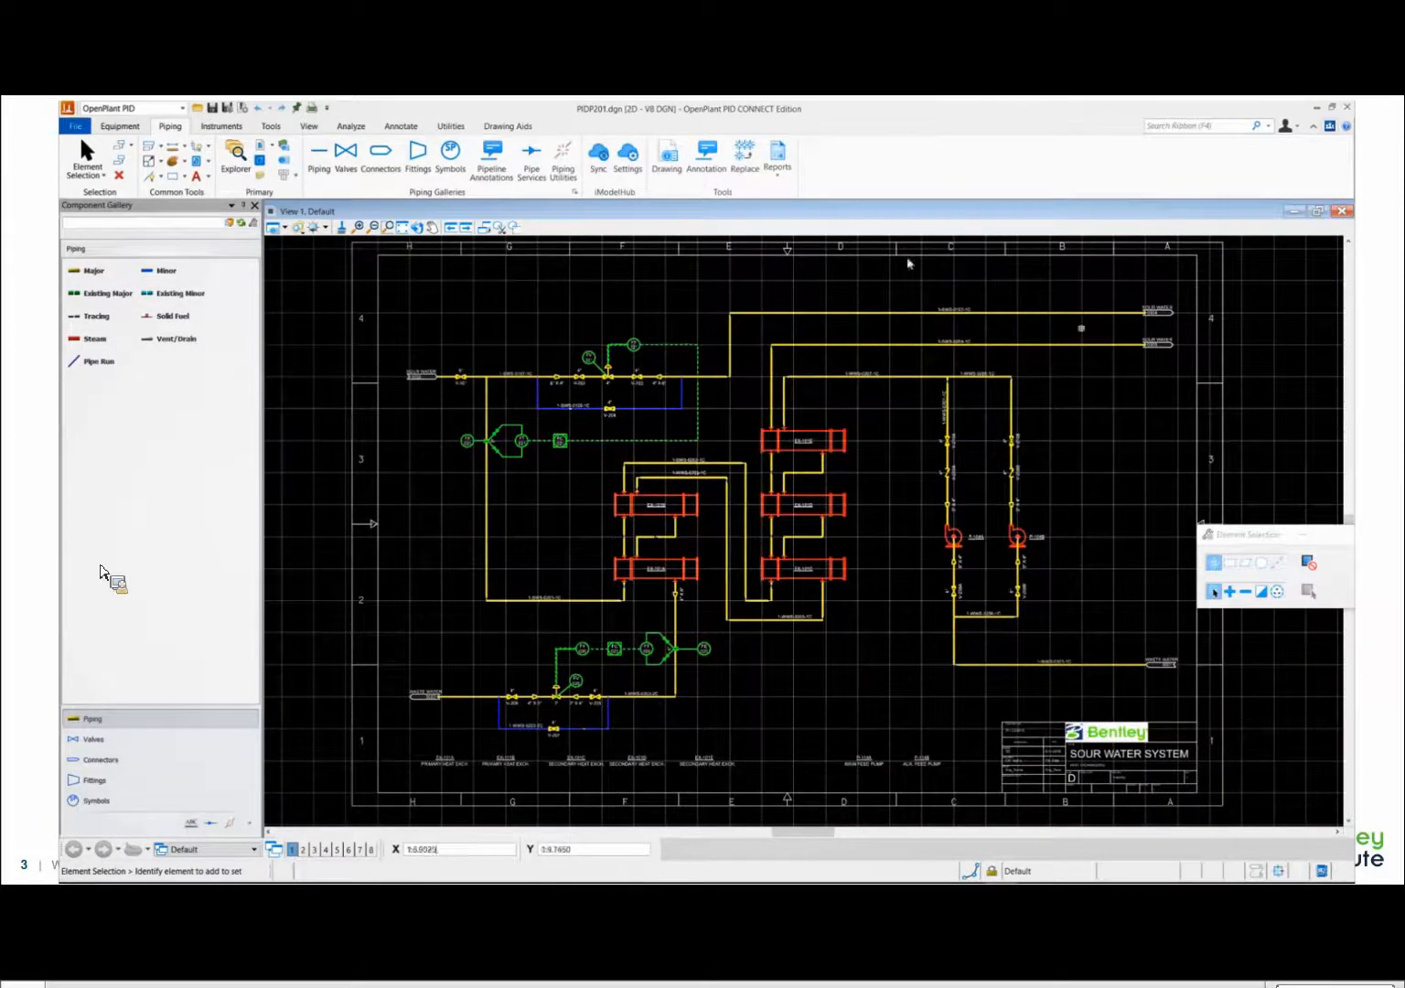
# - Synchronize the PIDP201 drawing to iModelHub, reviewing the object differences before updating
pyautogui.click(605, 170)
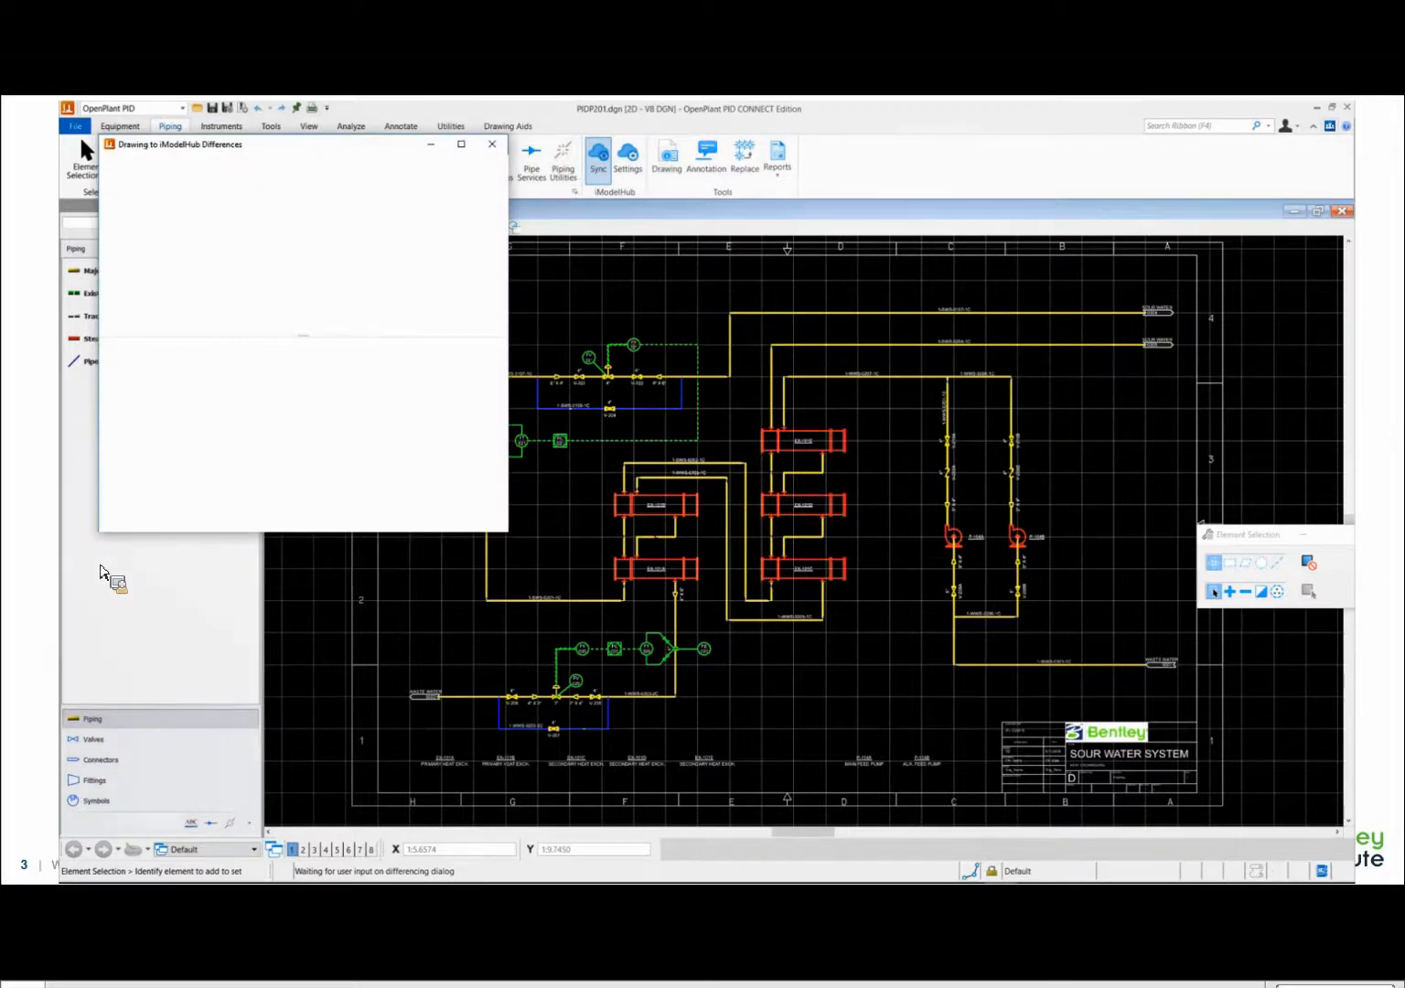
pyautogui.moveTo(312, 151); pyautogui.dragTo(660, 218)
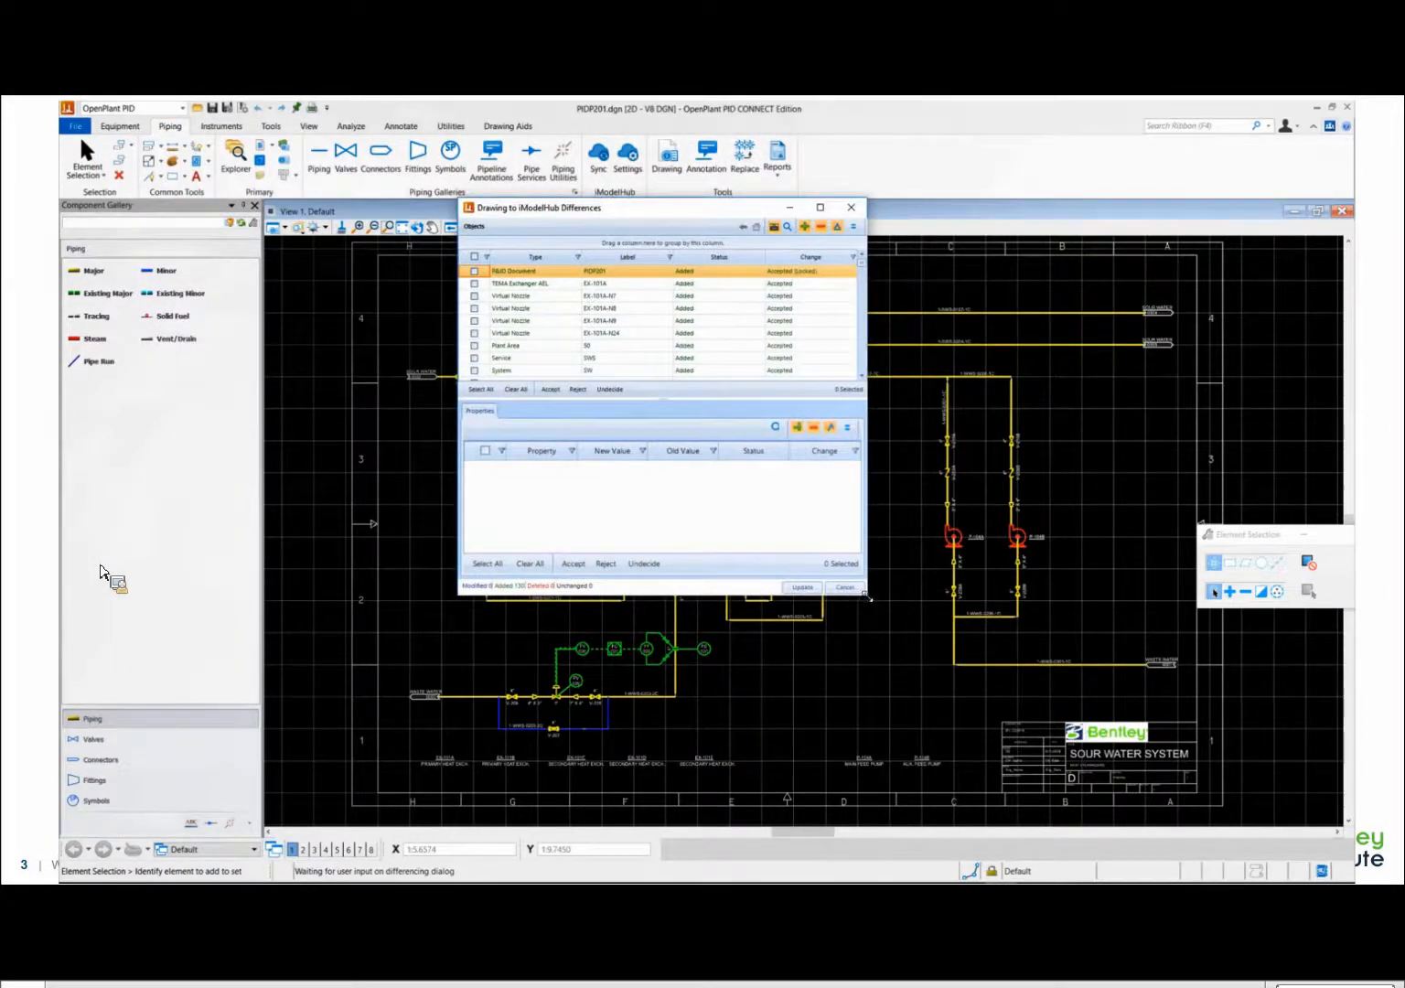
pyautogui.moveTo(871, 602); pyautogui.dragTo(1016, 746)
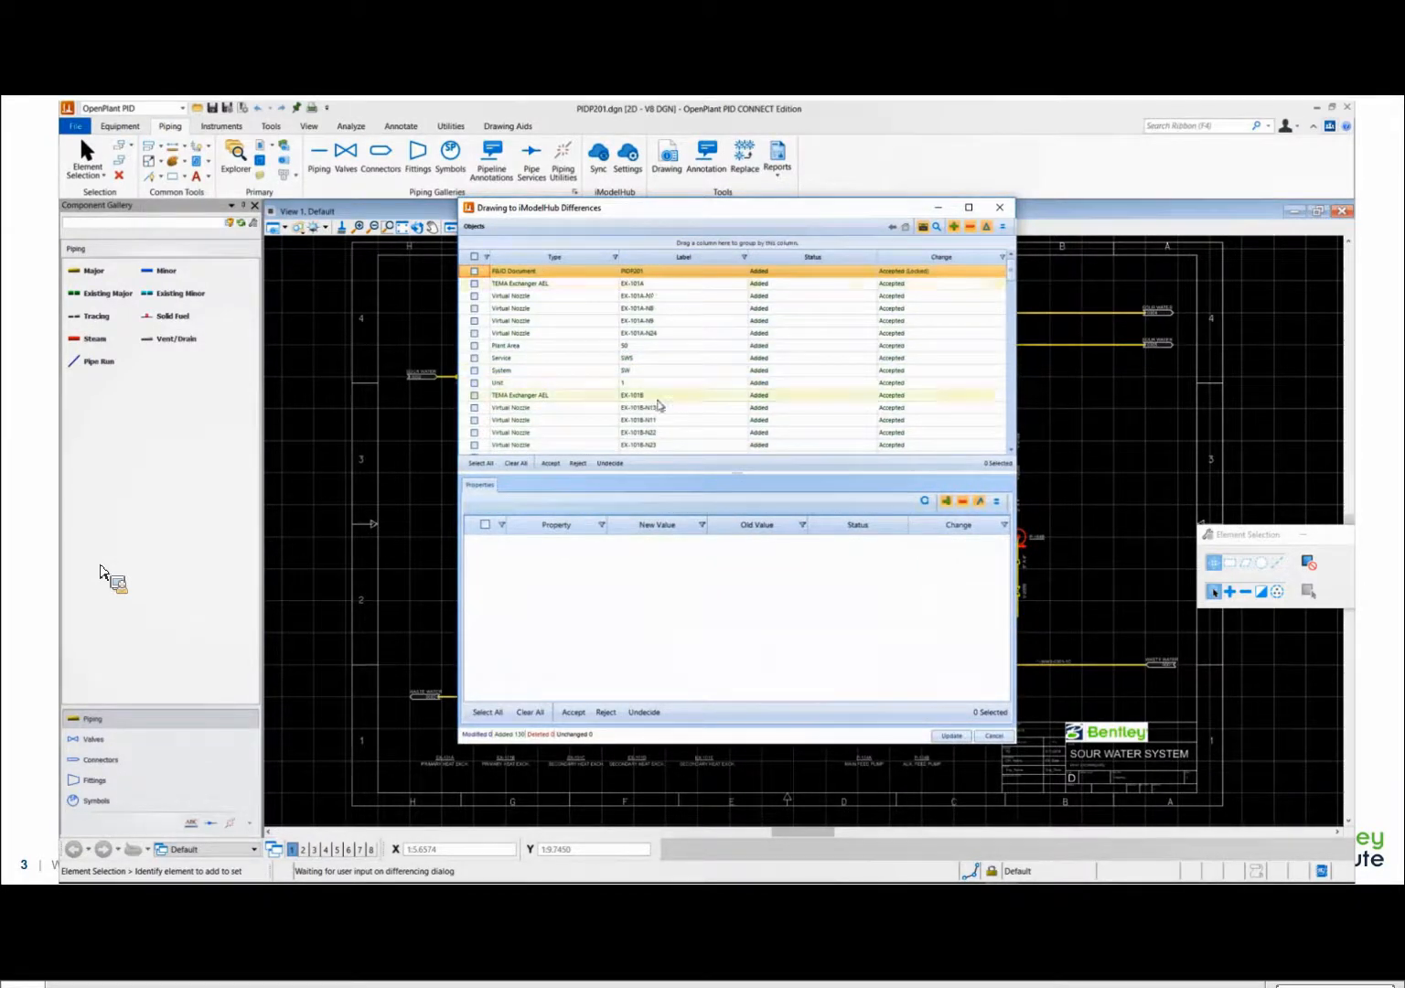
pyautogui.scroll(-5, 662, 404)
pyautogui.scroll(-4, 612, 387)
pyautogui.scroll(-5, 611, 386)
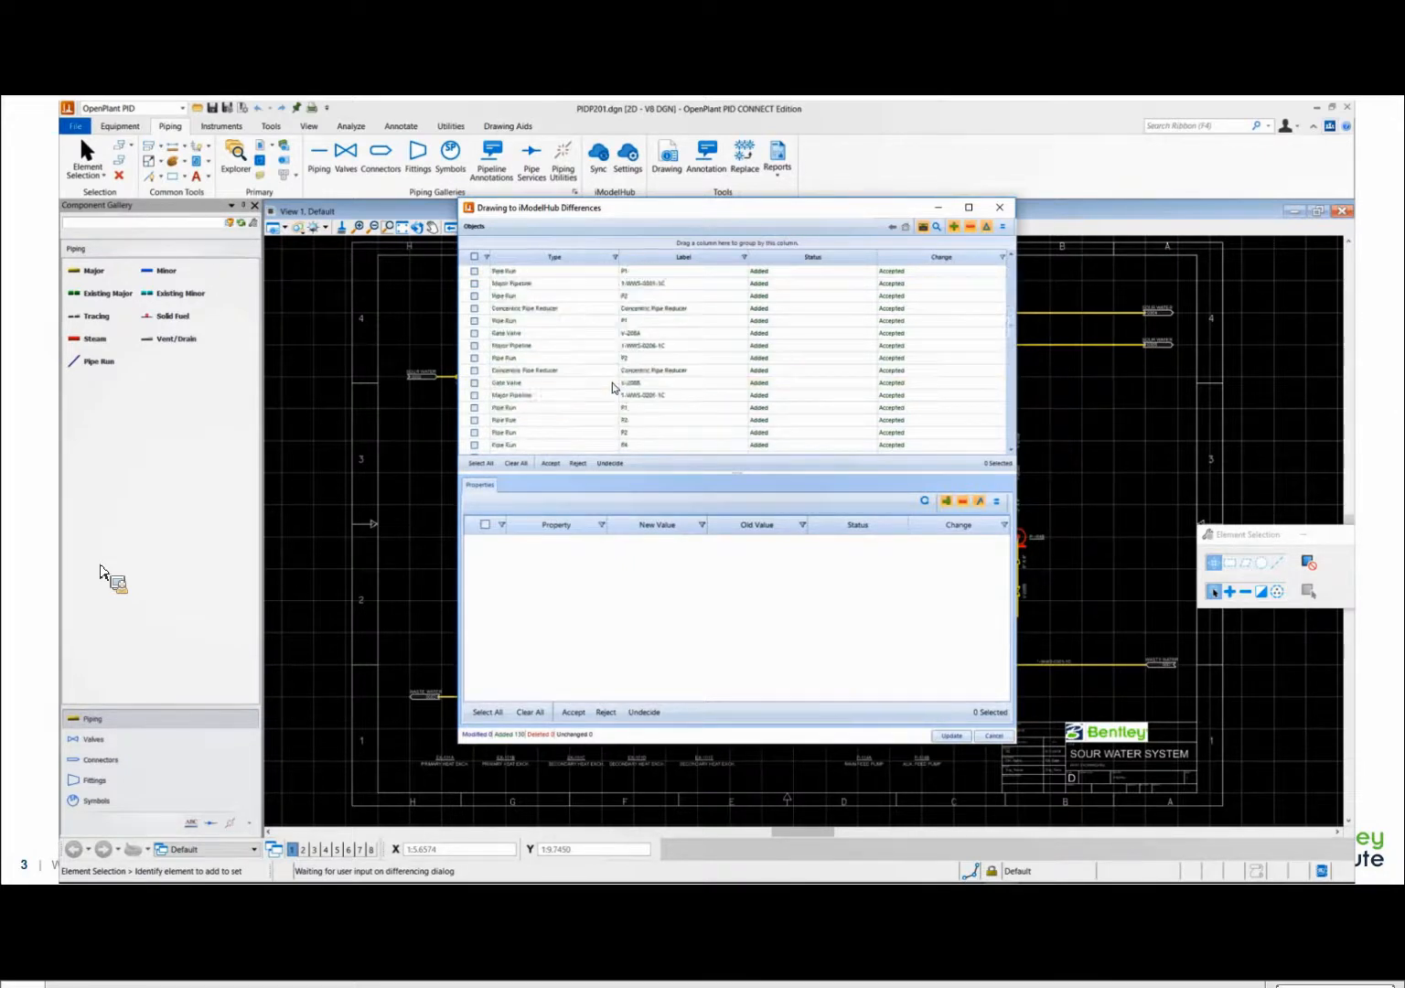
pyautogui.scroll(-5, 705, 402)
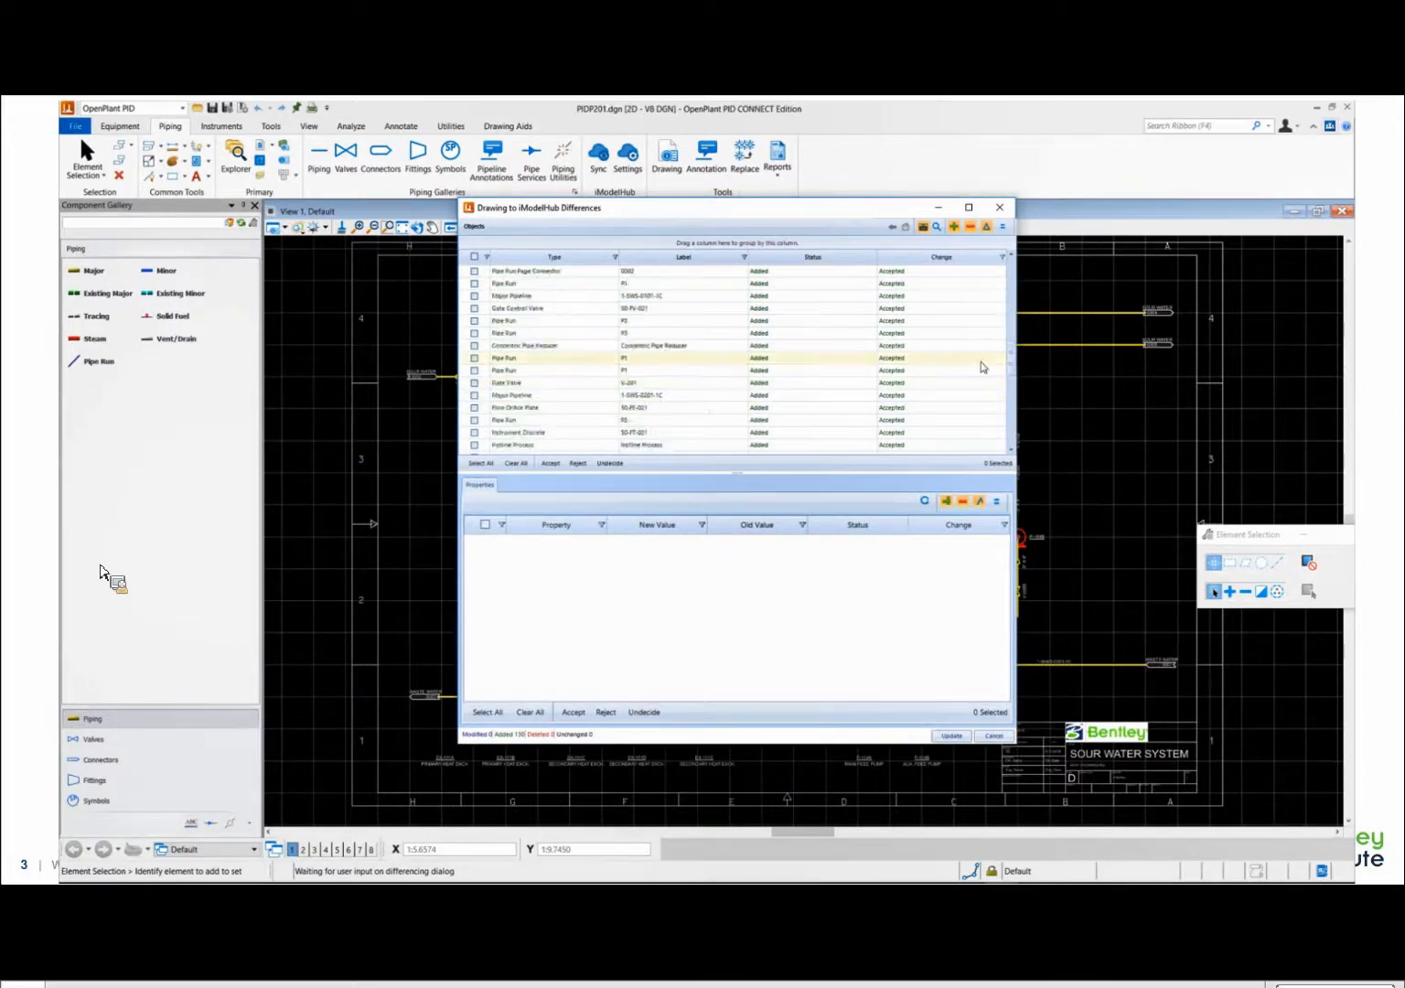
pyautogui.moveTo(1009, 385); pyautogui.dragTo(999, 446)
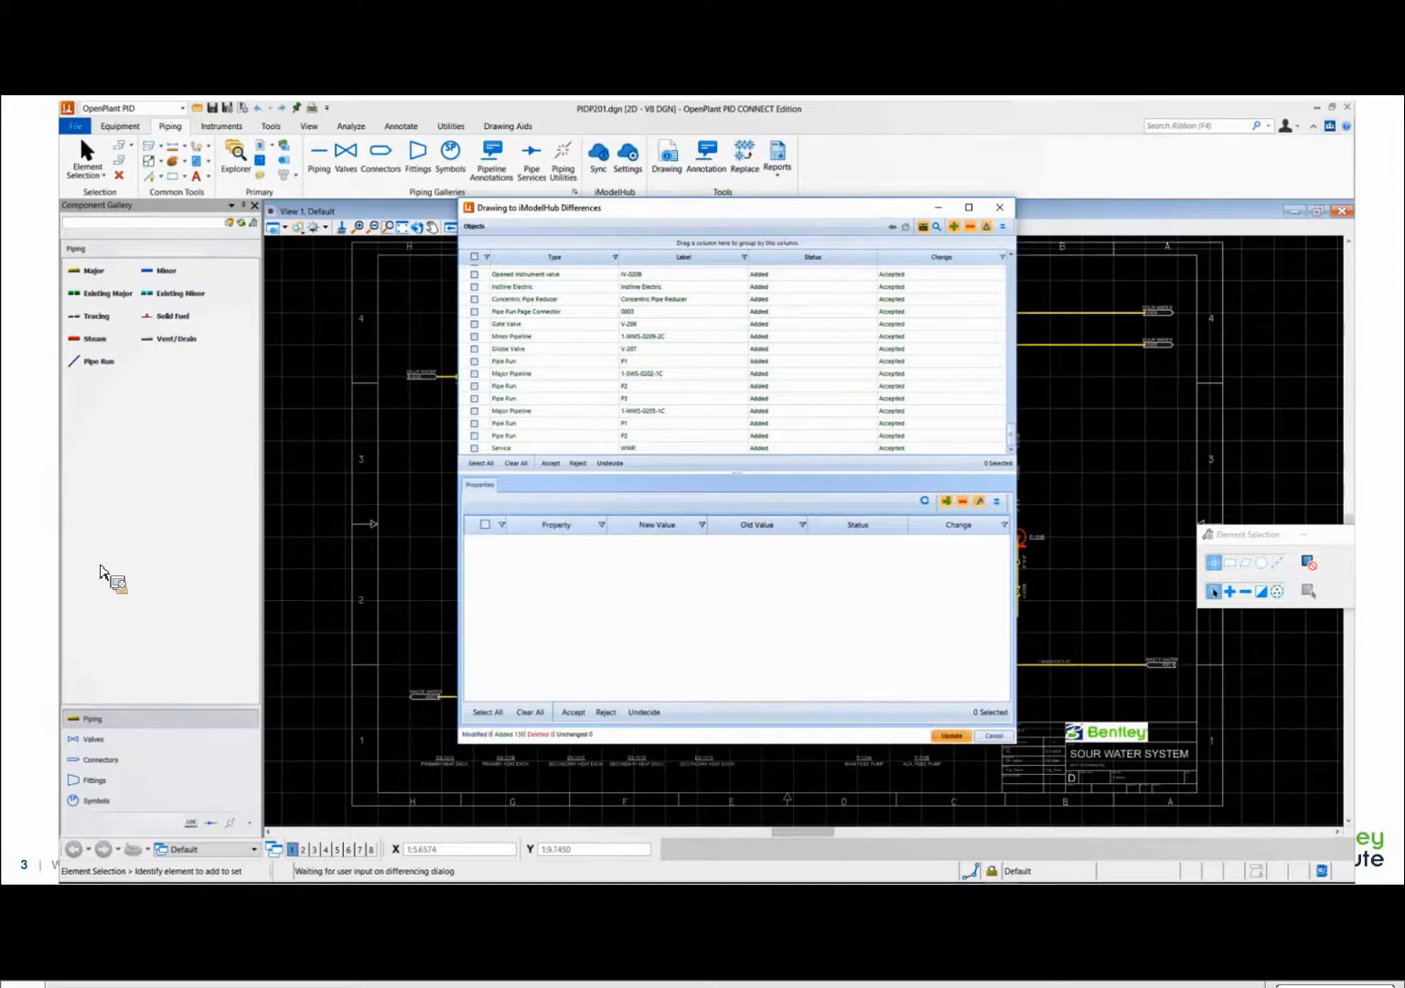
pyautogui.click(951, 735)
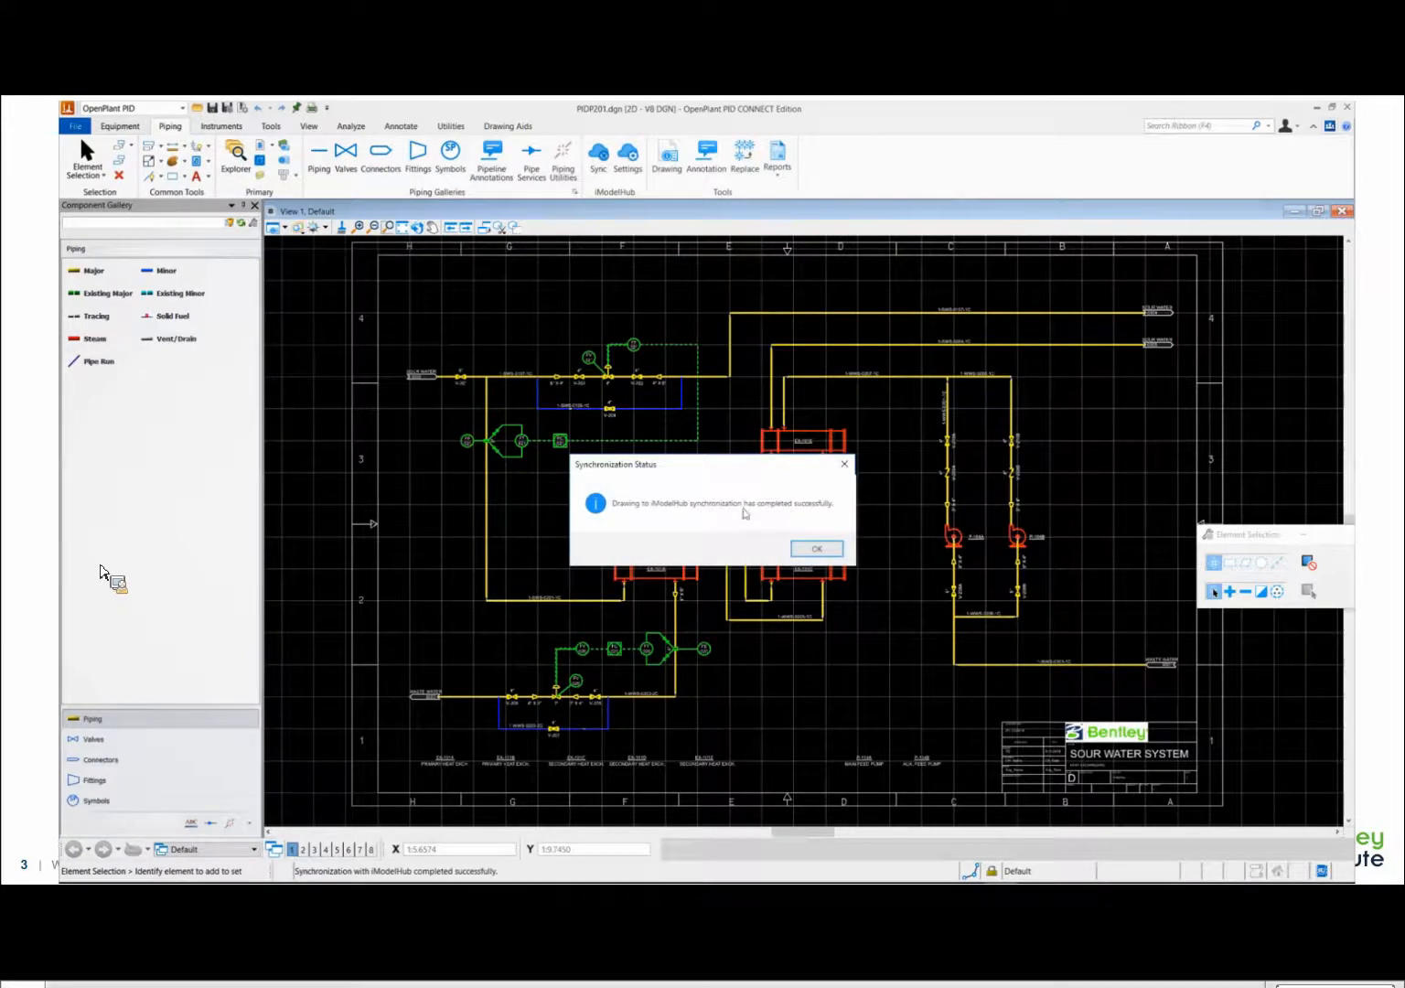
pyautogui.click(834, 550)
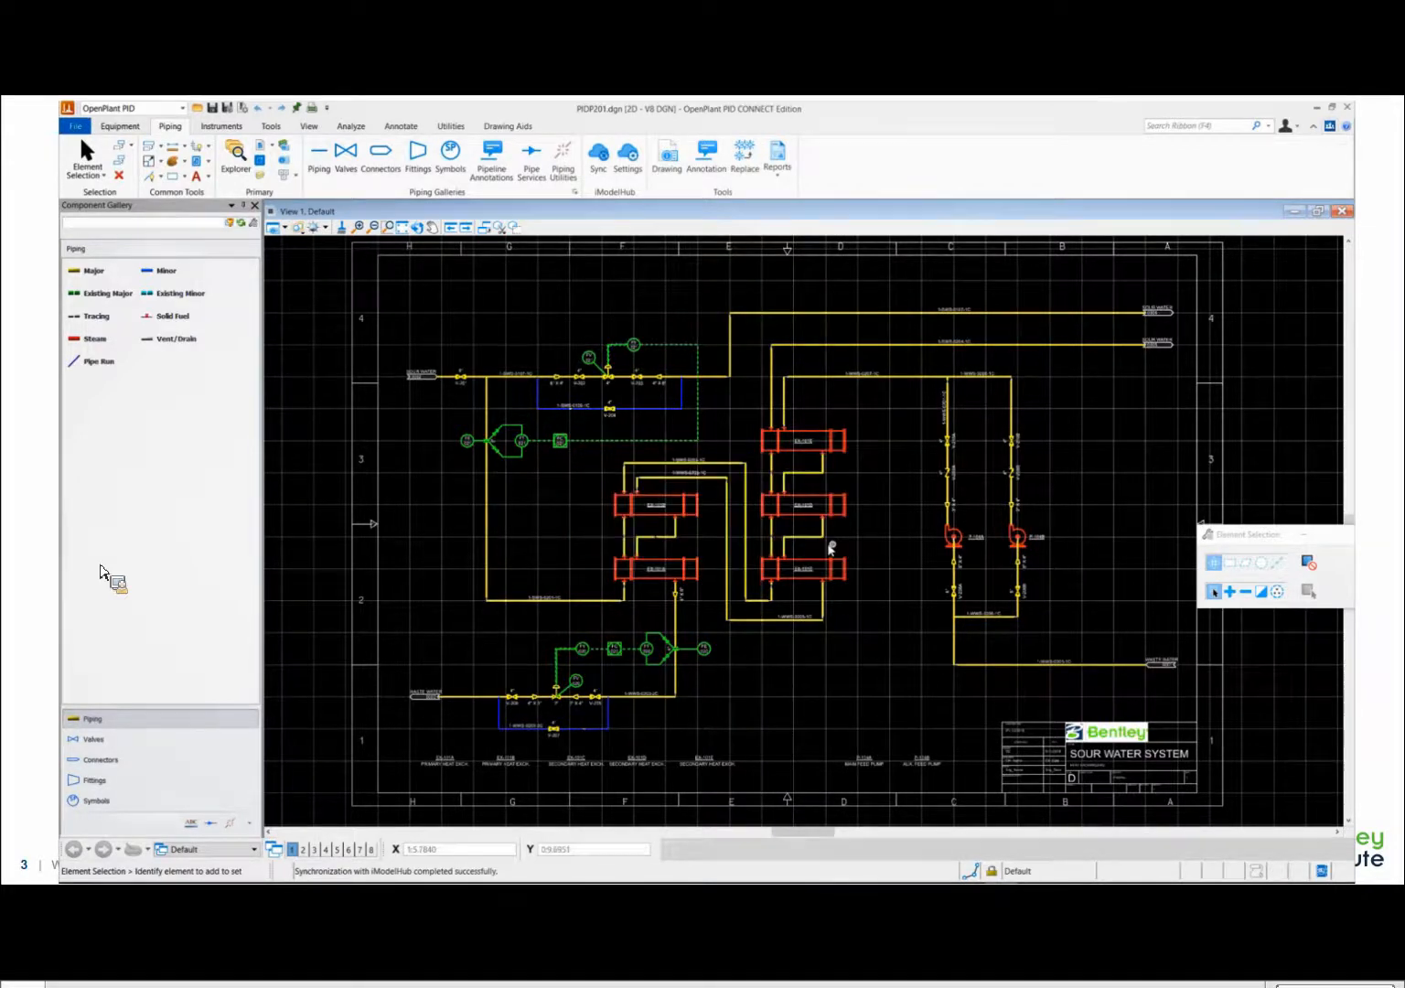
# - Open PIDP401.dgn from the workset's PID folder in the active WorkSet
pyautogui.click(72, 124)
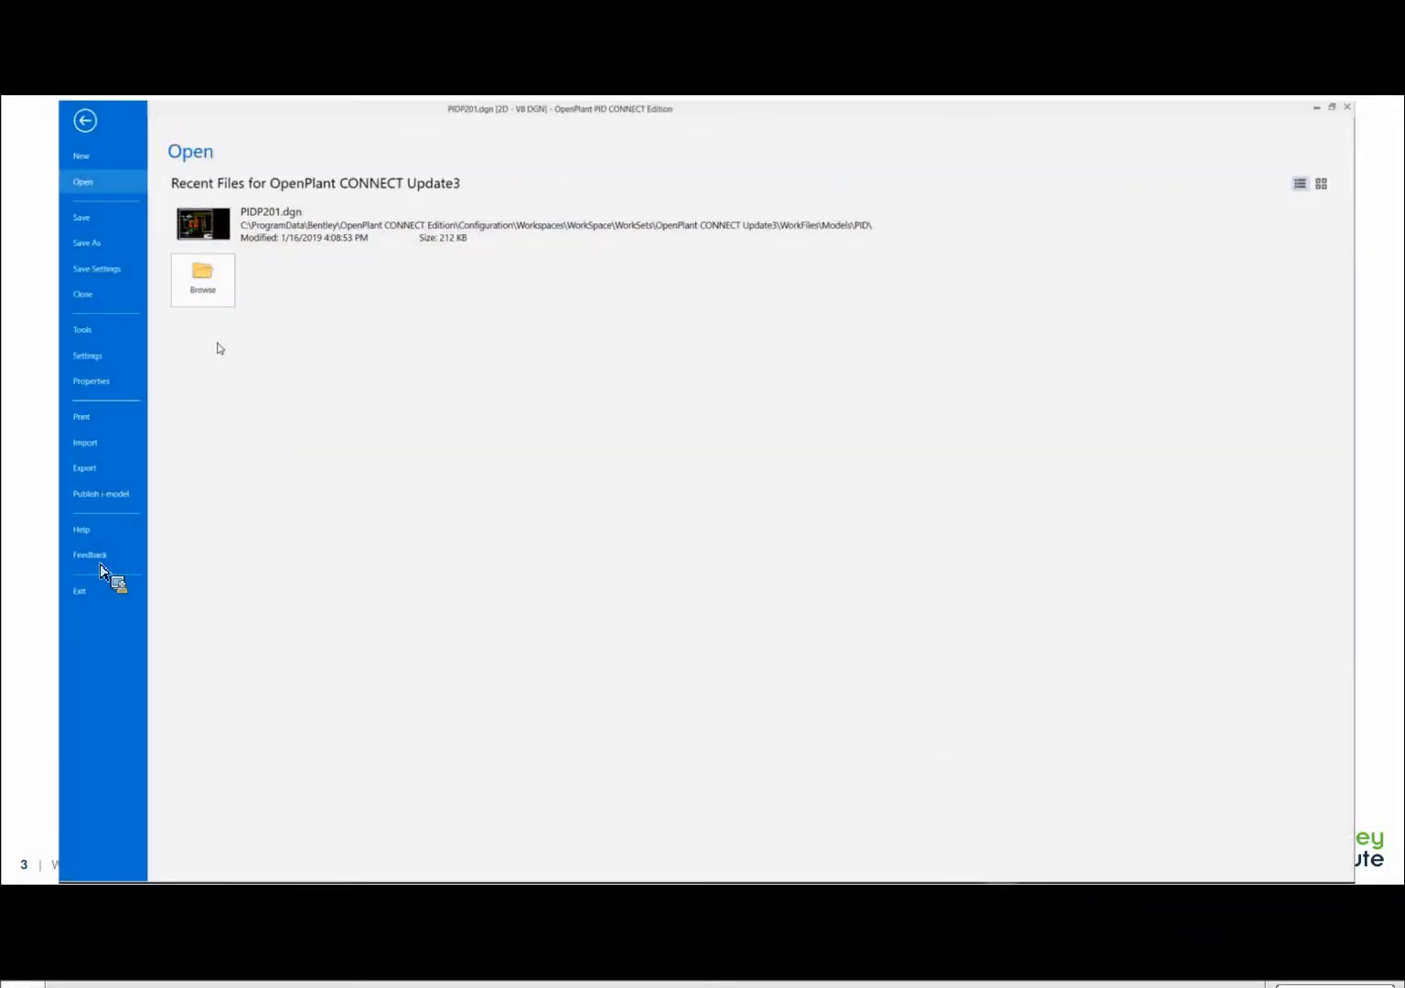
pyautogui.click(202, 280)
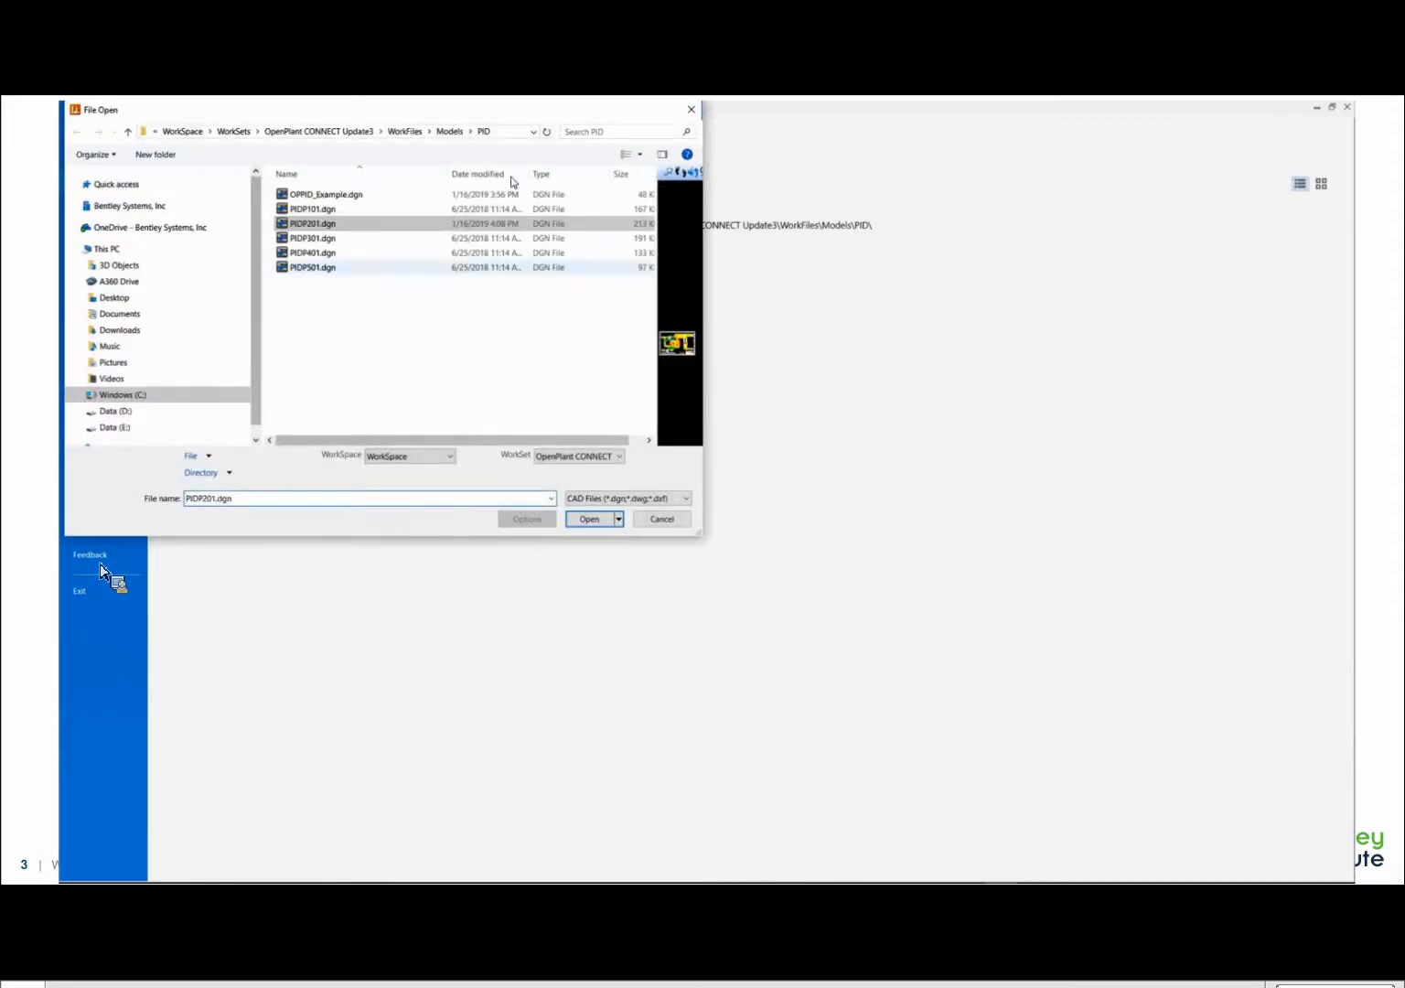
pyautogui.moveTo(448, 112); pyautogui.dragTo(627, 144)
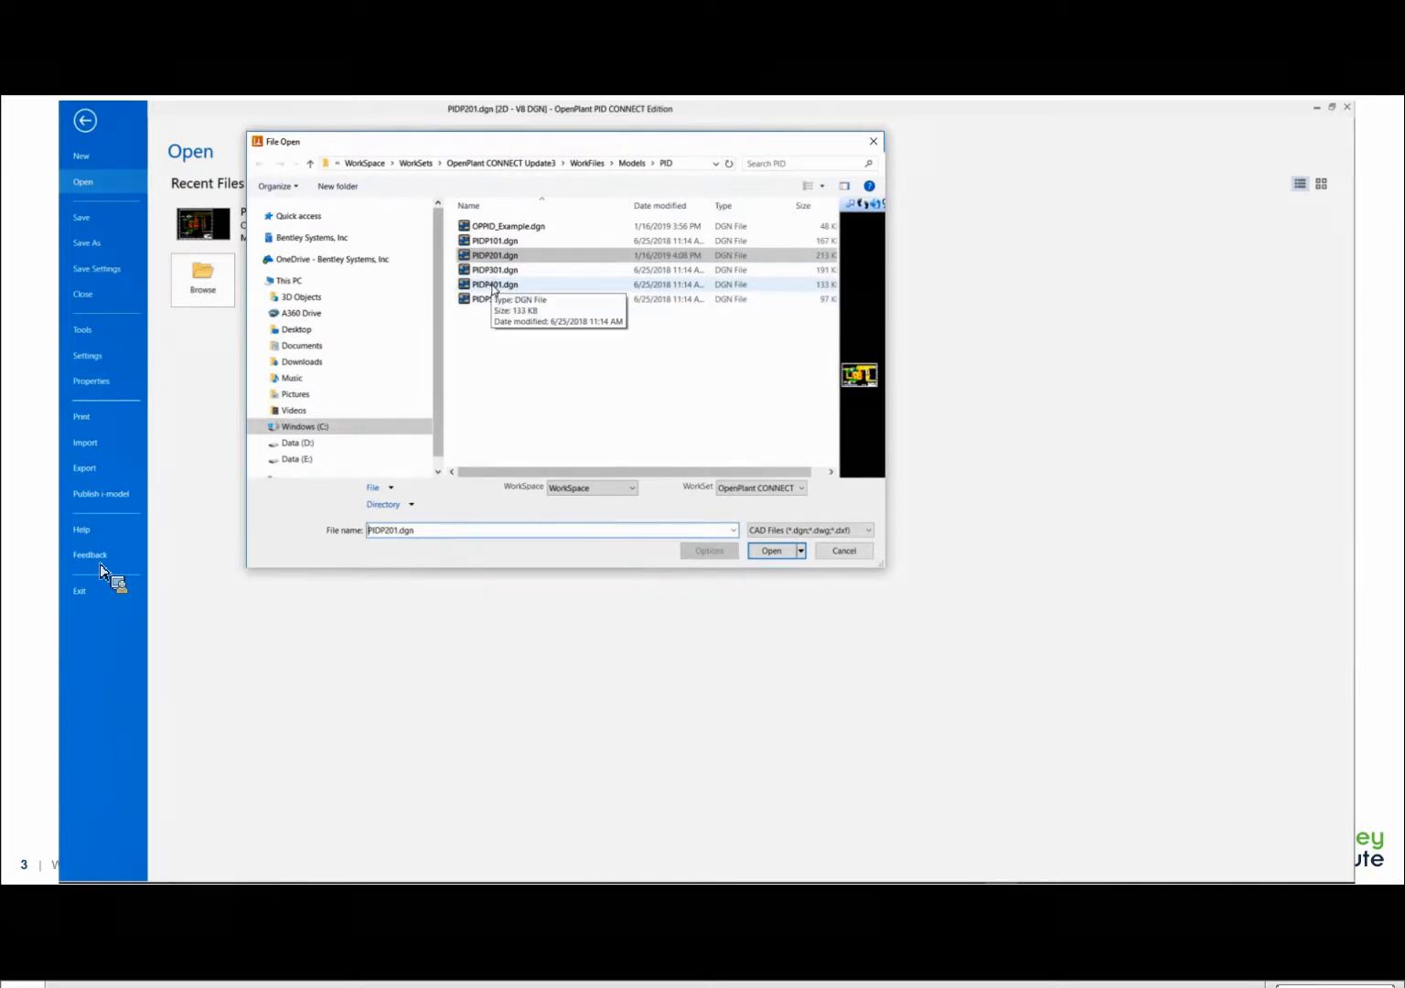
pyautogui.doubleClick(494, 284)
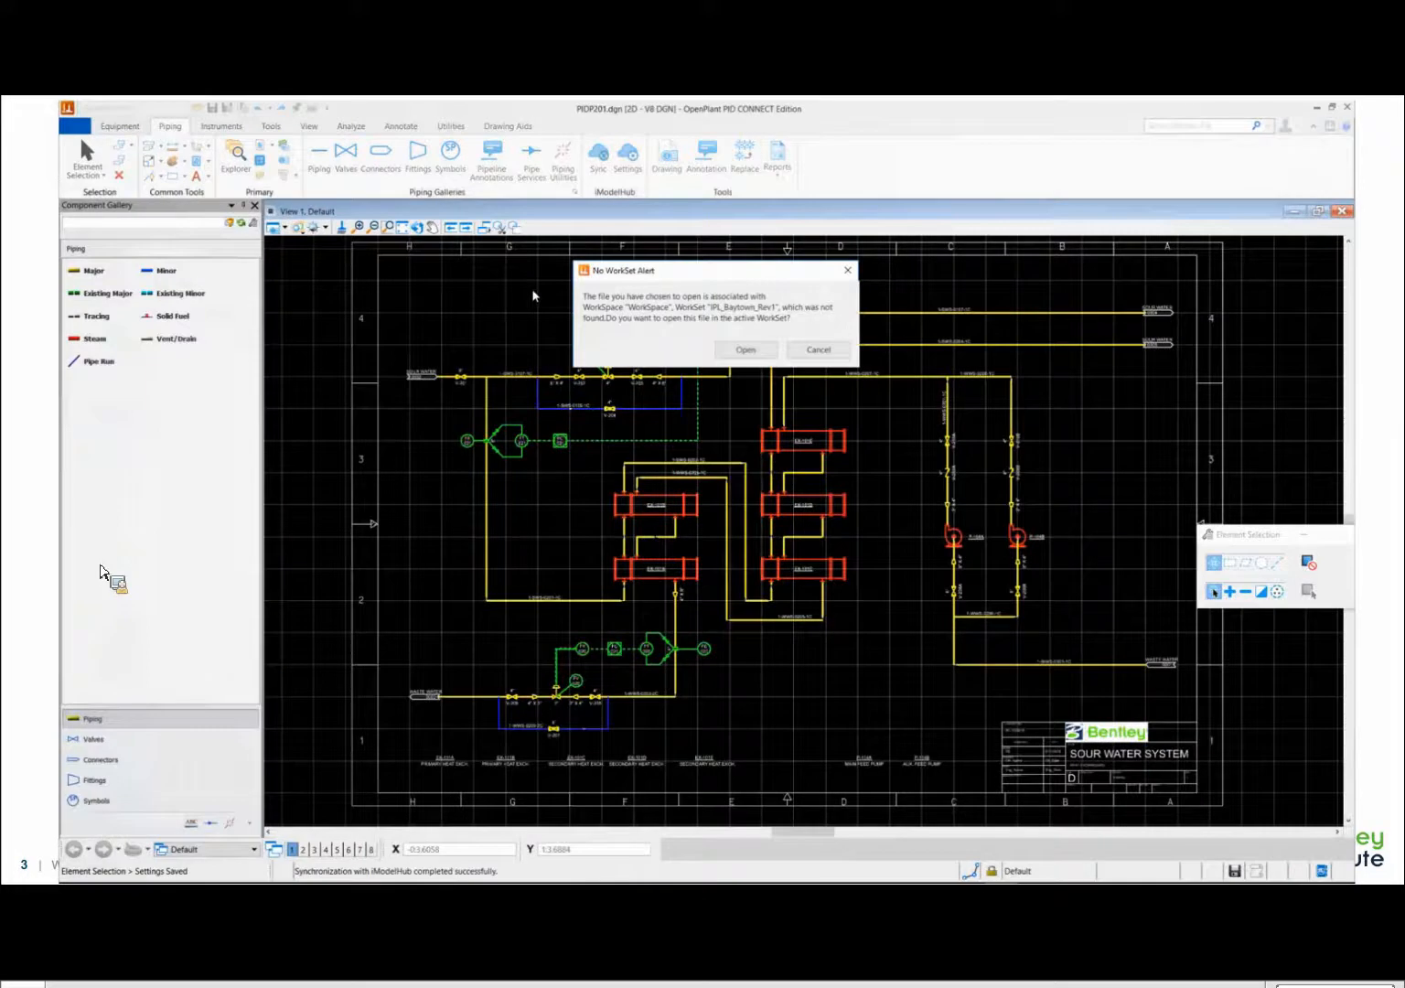
pyautogui.click(746, 350)
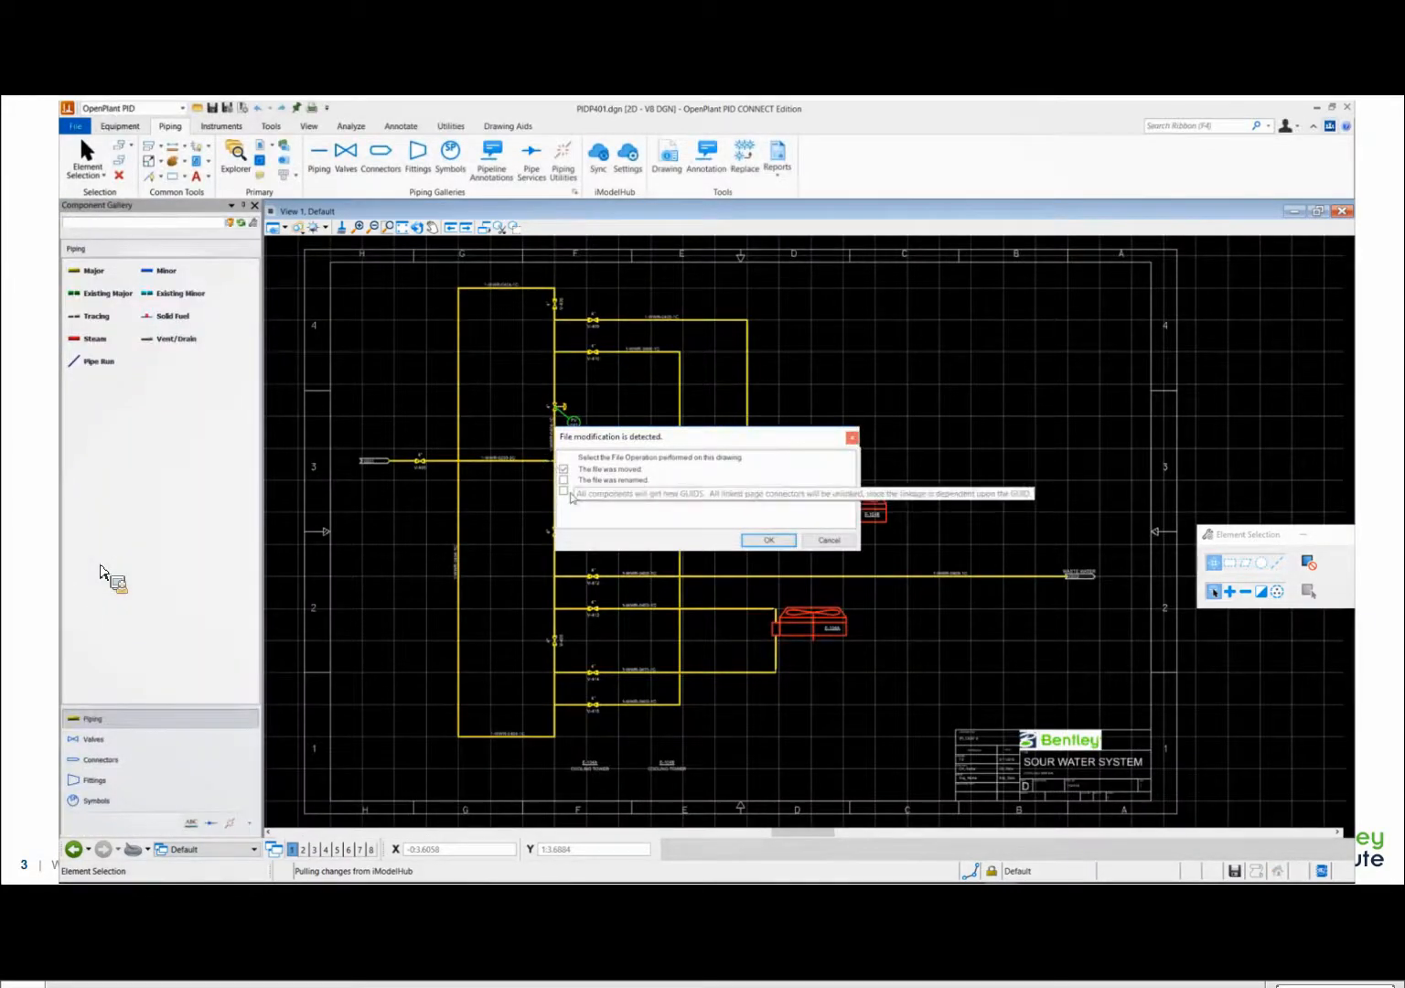
# - Mark PIDP401 as a copied file, then close and reopen it to associate it with iModelHub
pyautogui.click(768, 541)
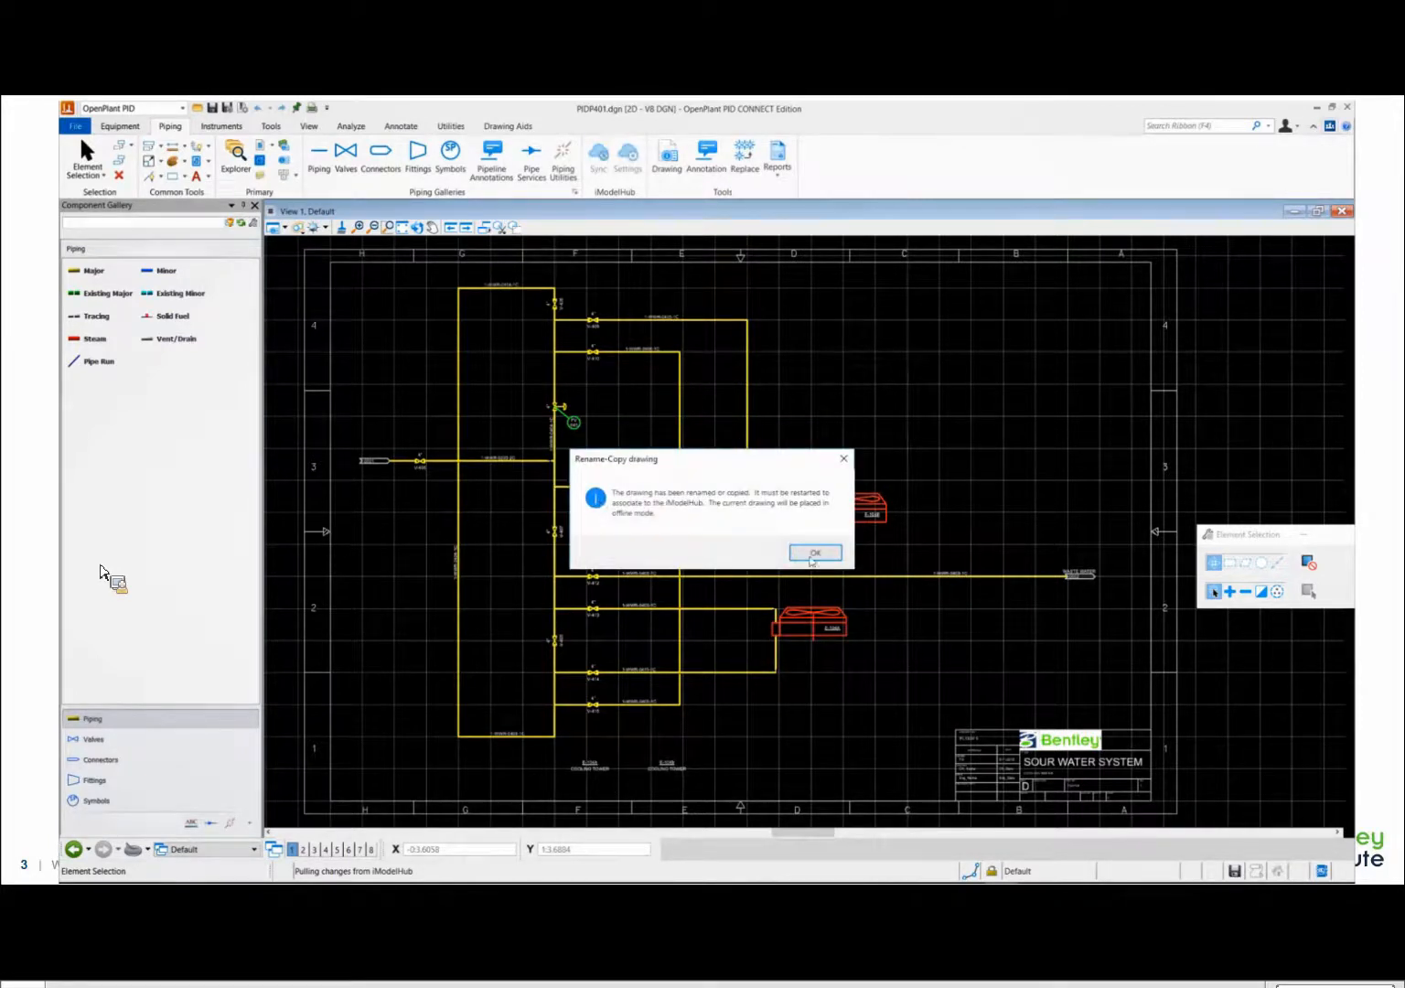
pyautogui.click(810, 552)
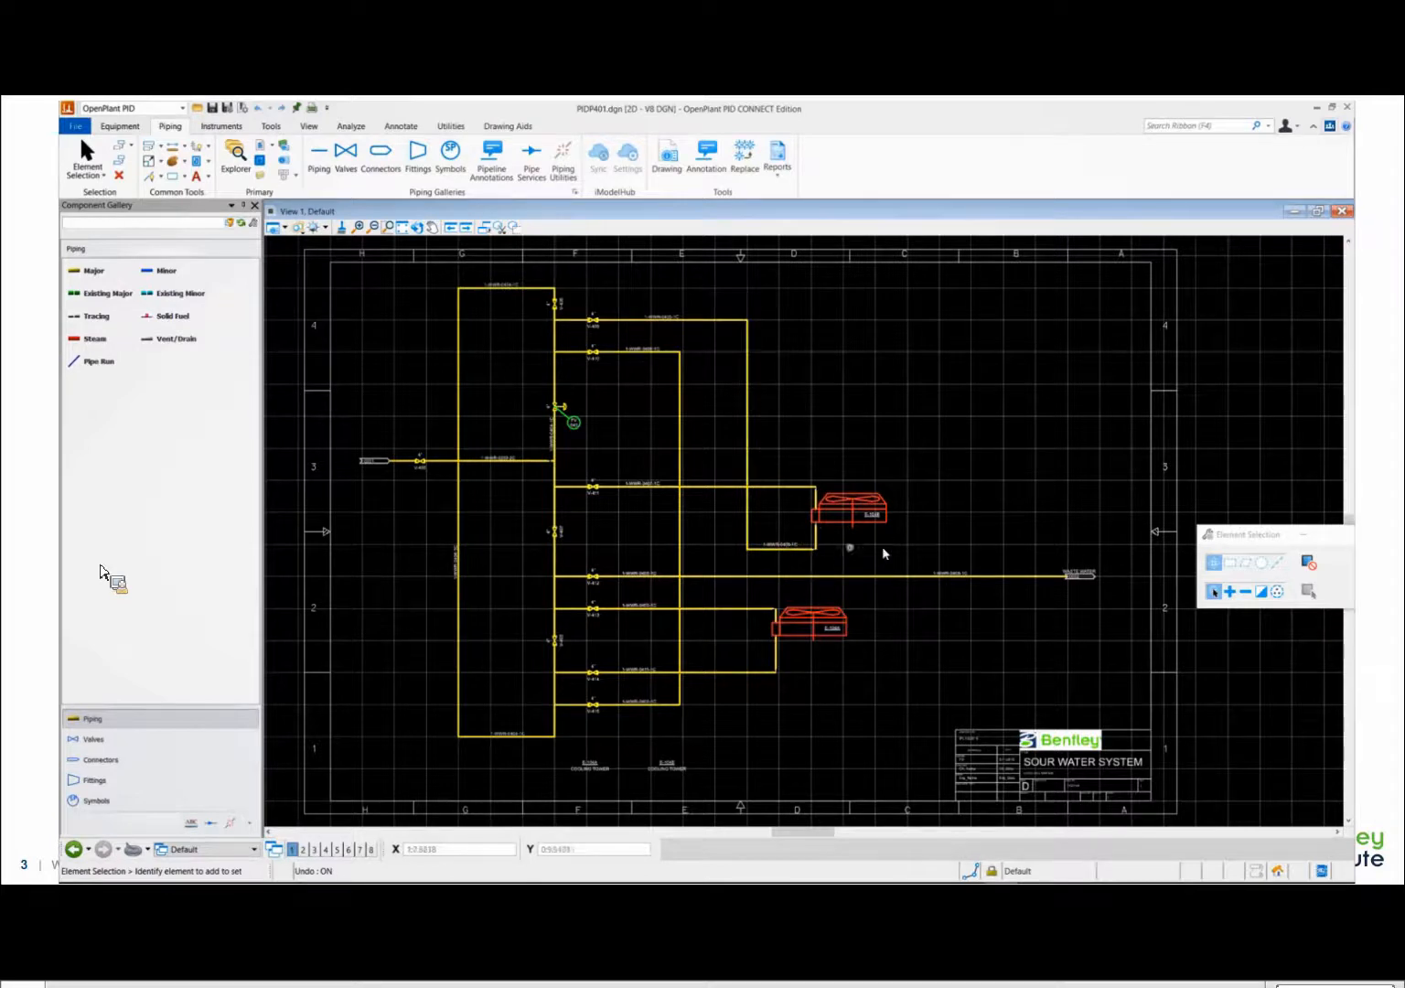
pyautogui.click(1347, 108)
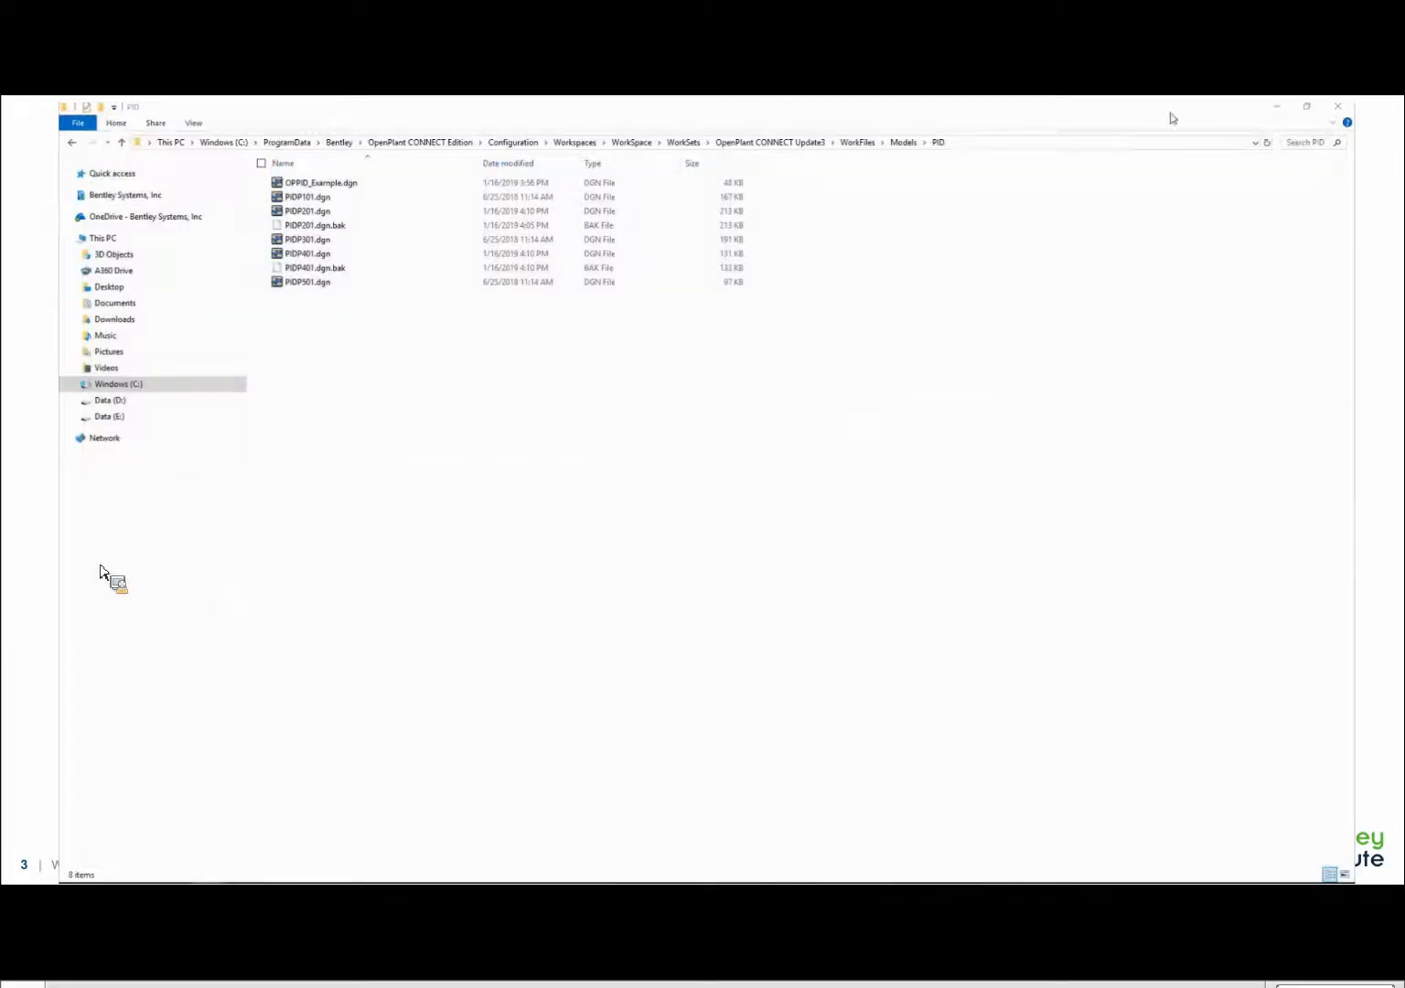
pyautogui.click(1276, 107)
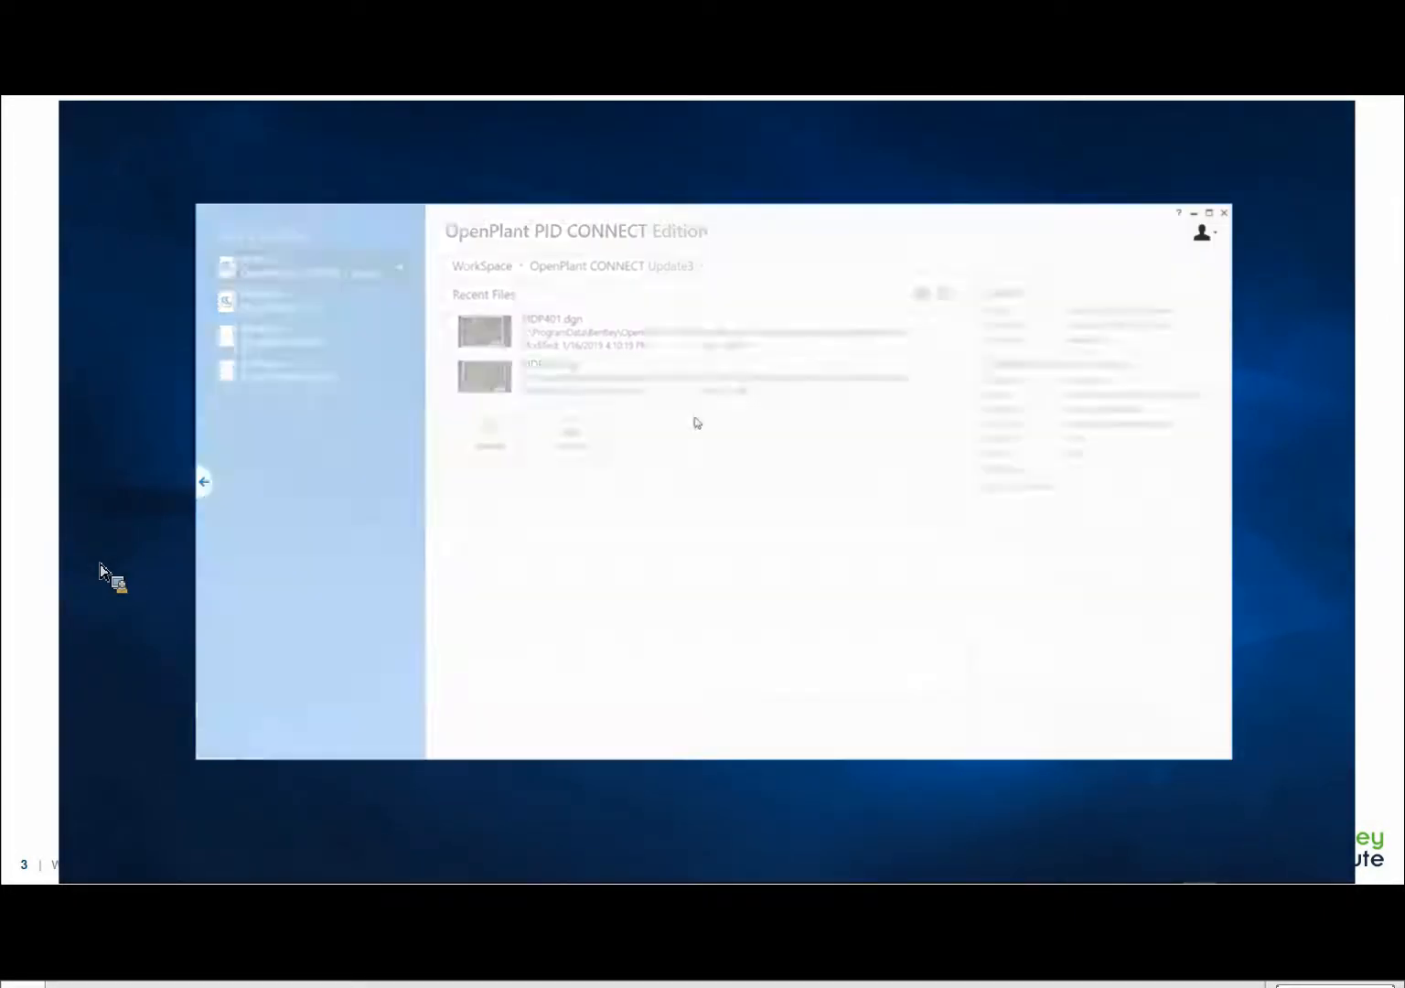
pyautogui.click(563, 339)
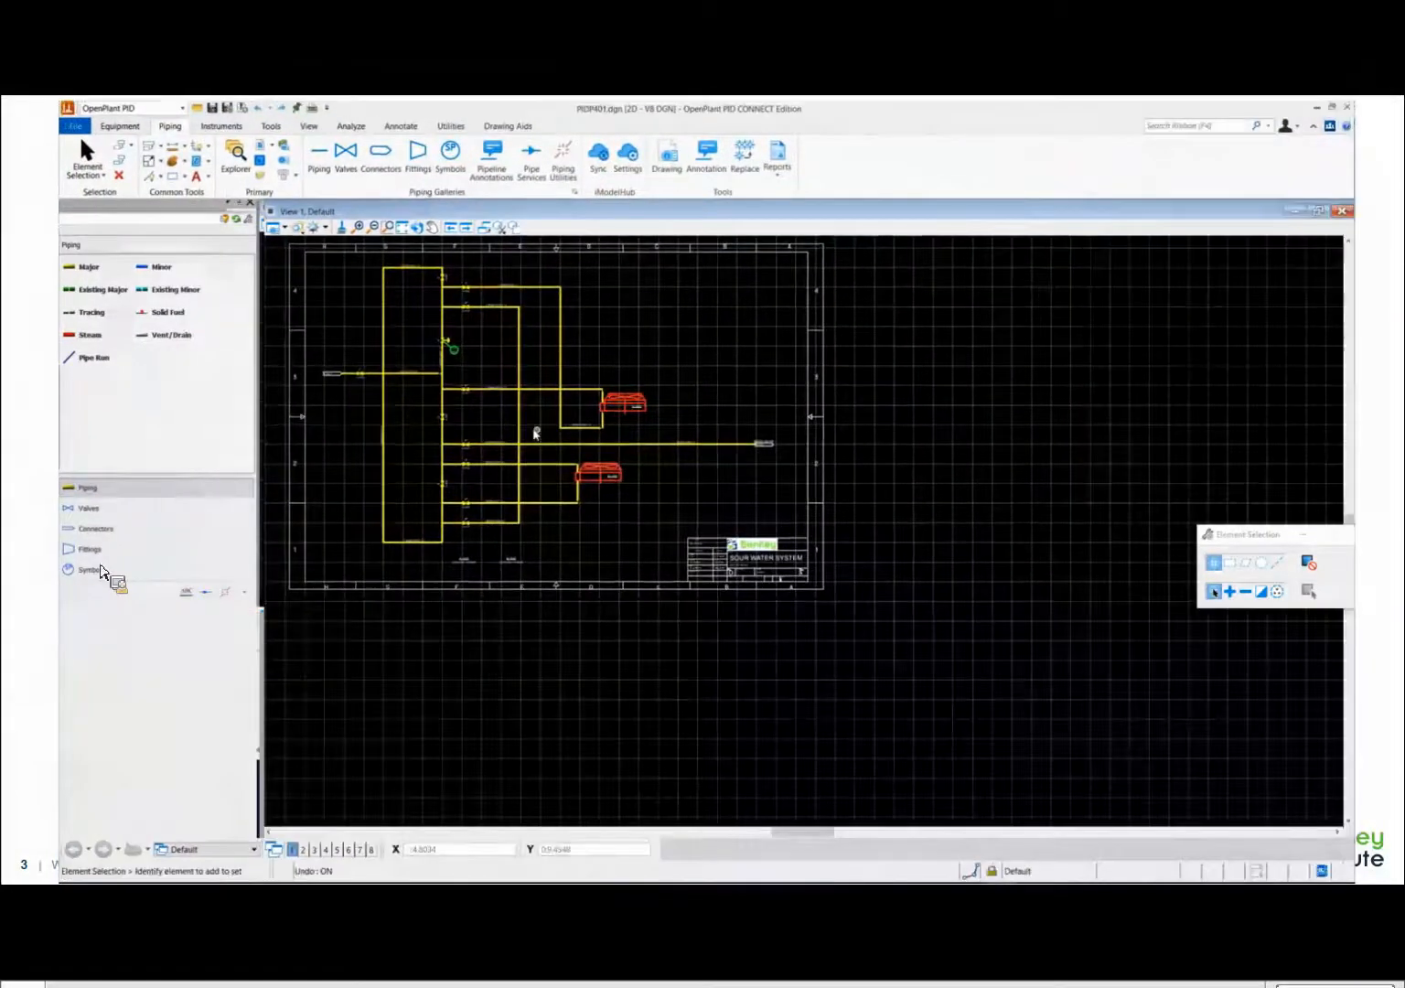
# - Try to synchronize the PIDP401 drawing with iModelHub and bring up its tag issues in Model Validation
pyautogui.scroll(5, 423, 392)
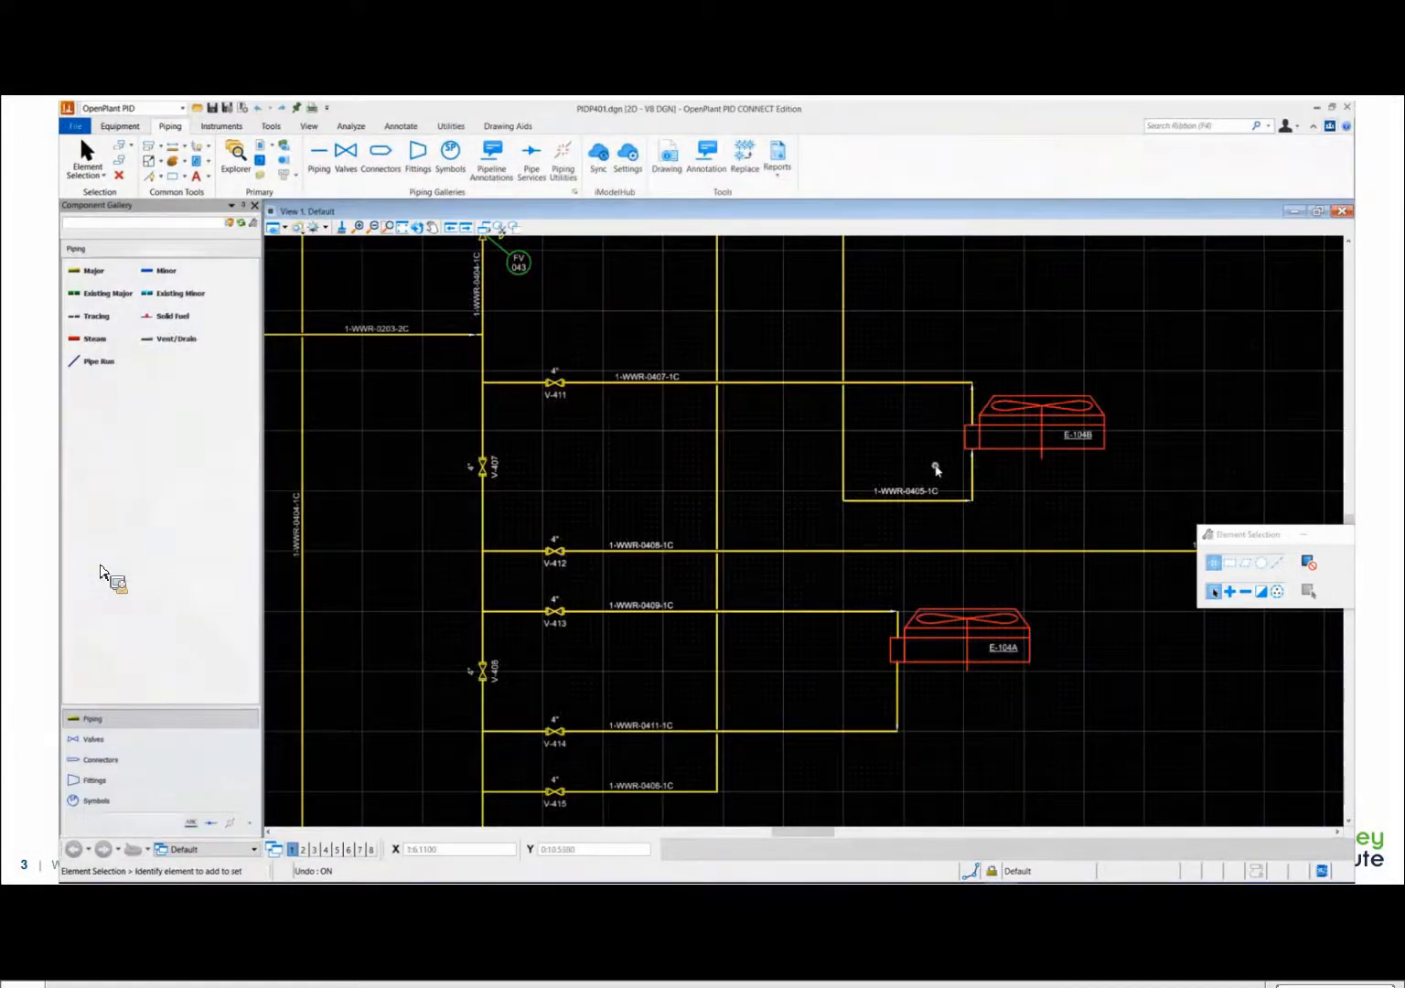
pyautogui.scroll(-2, 935, 467)
pyautogui.moveTo(988, 414); pyautogui.dragTo(991, 463, button='middle')
pyautogui.scroll(-3, 933, 417)
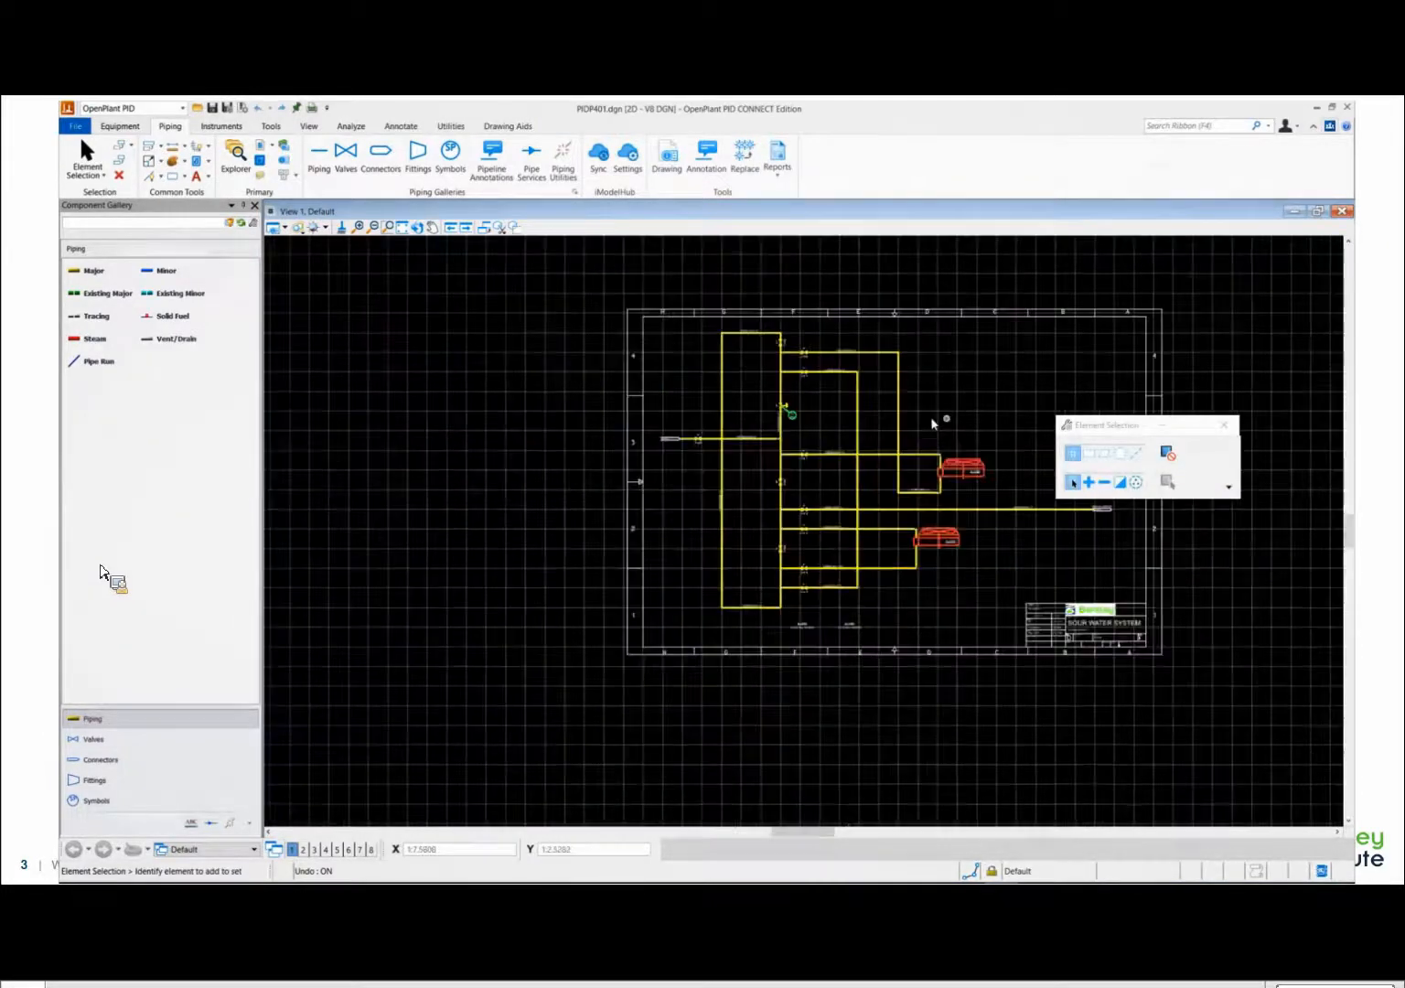
pyautogui.scroll(1, 821, 453)
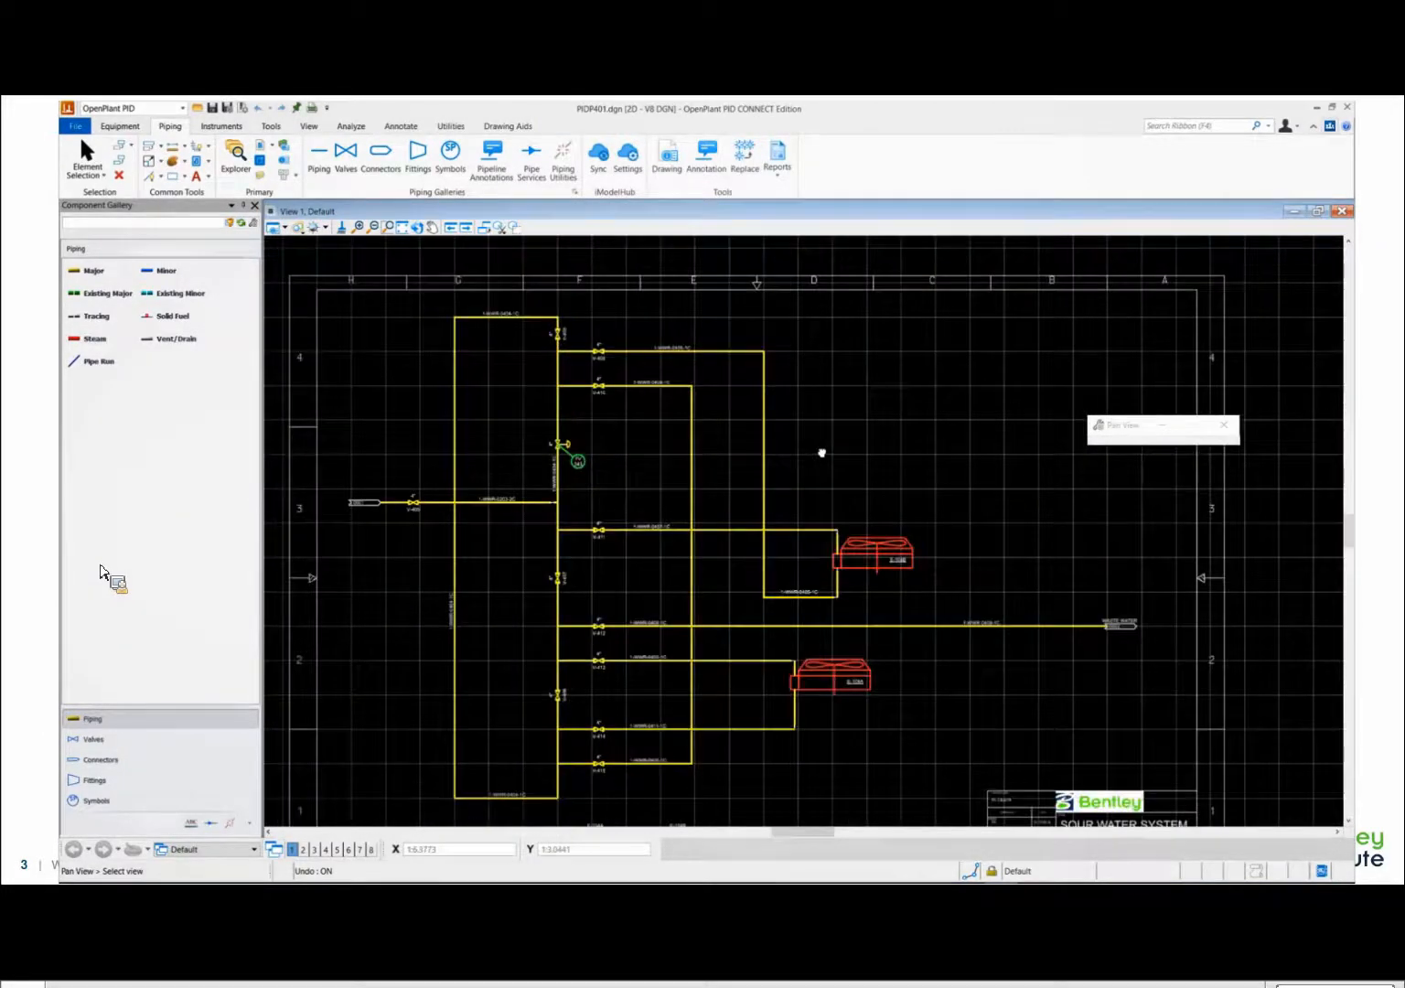
pyautogui.rightClick(821, 453)
pyautogui.click(598, 158)
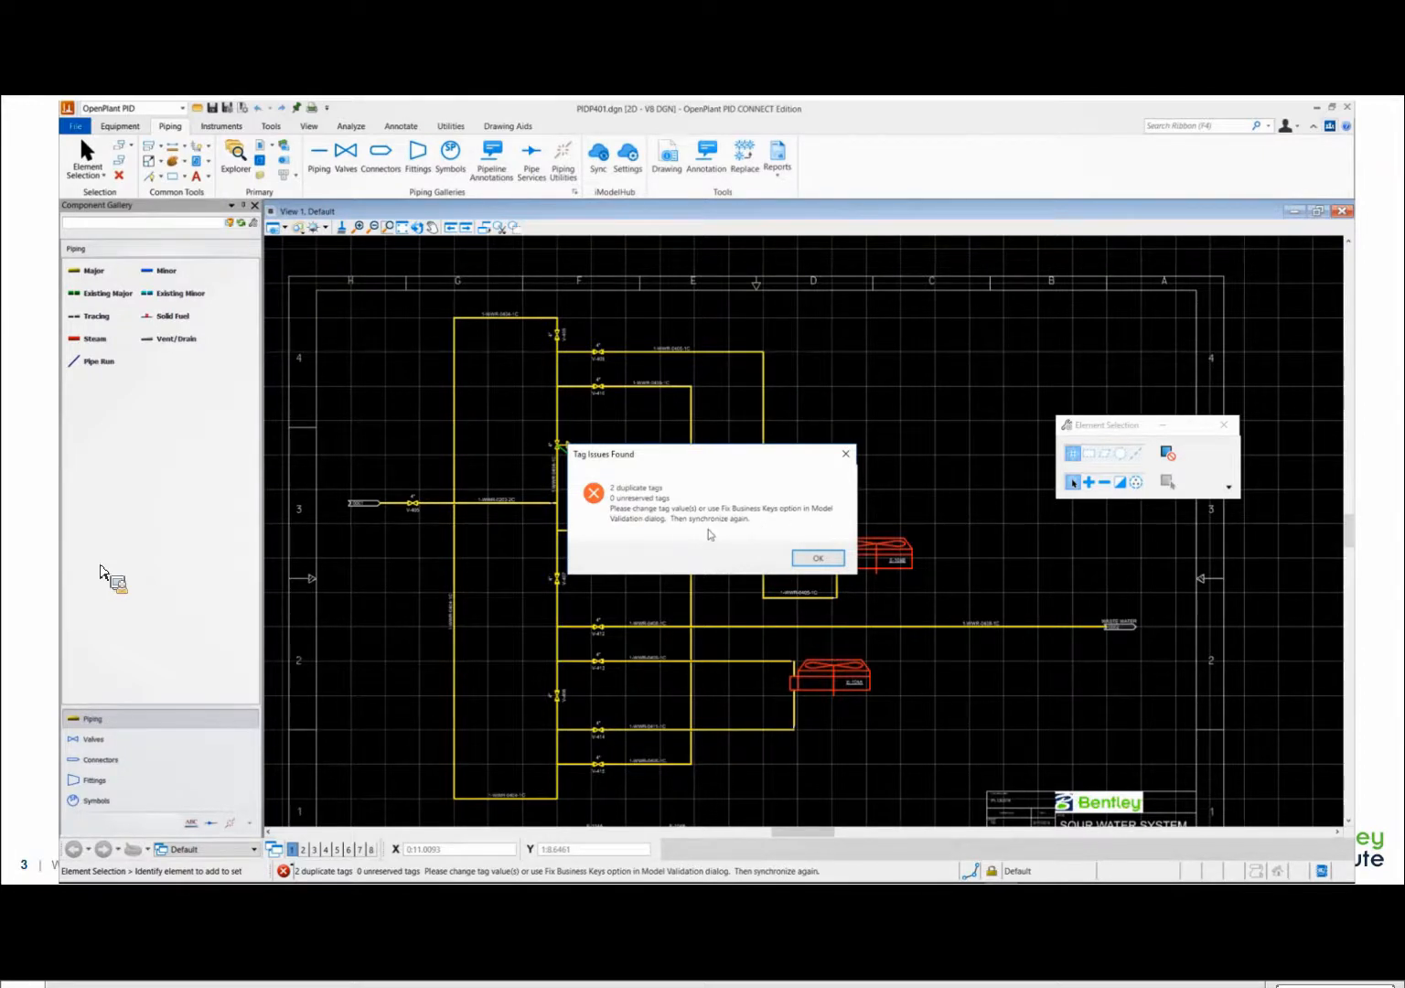
pyautogui.click(818, 558)
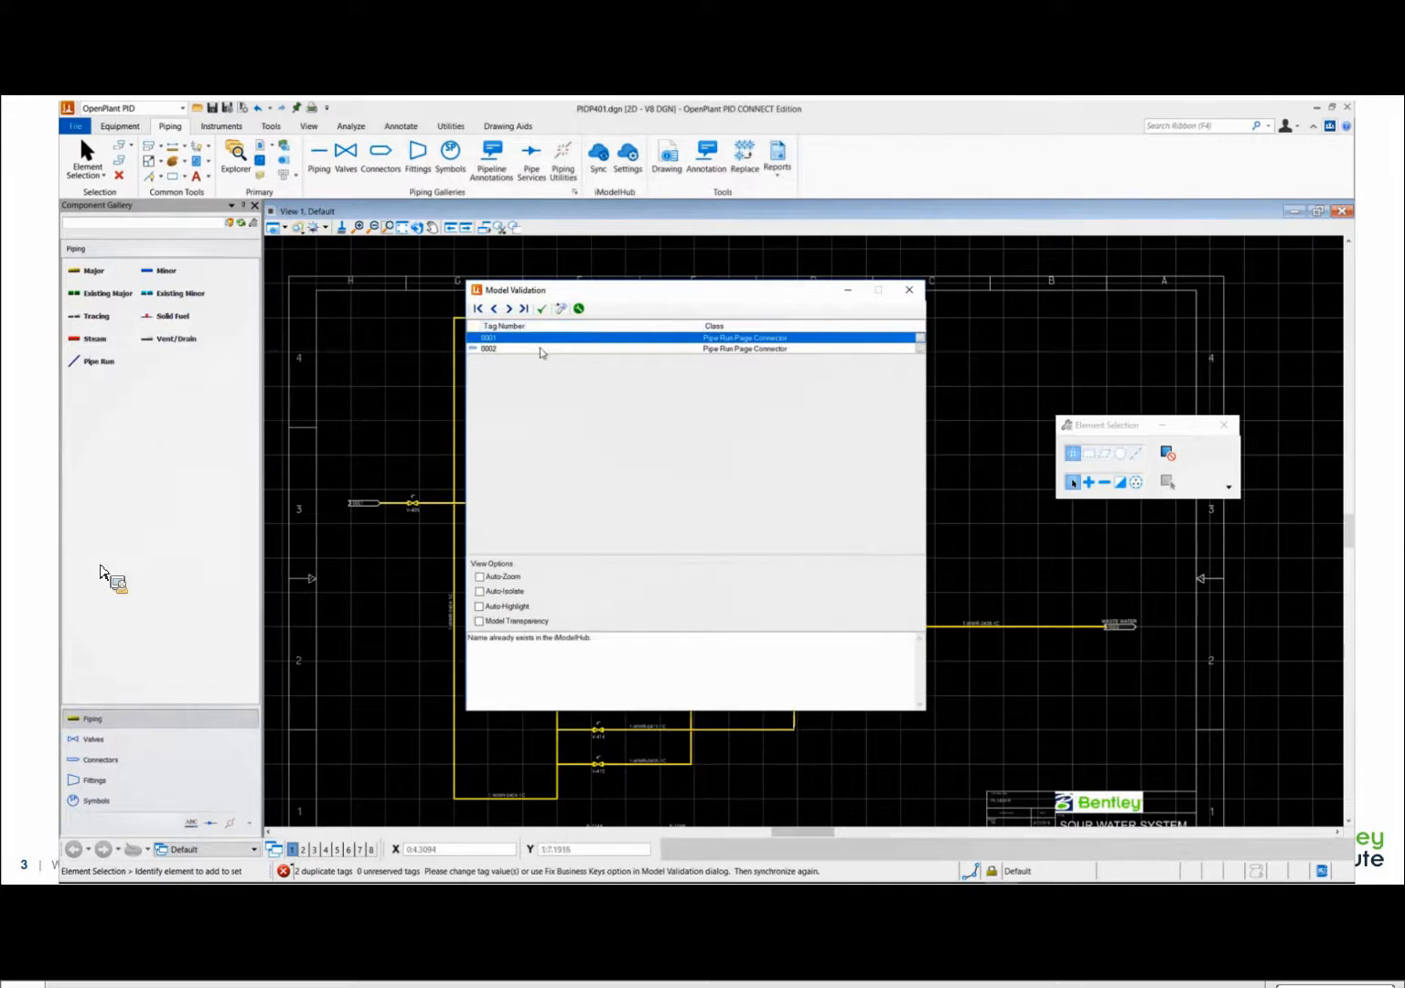
# - Inspect the duplicate pipe run page connectors 0001 and 0002 in the drawing with Auto-Zoom enabled
pyautogui.click(721, 353)
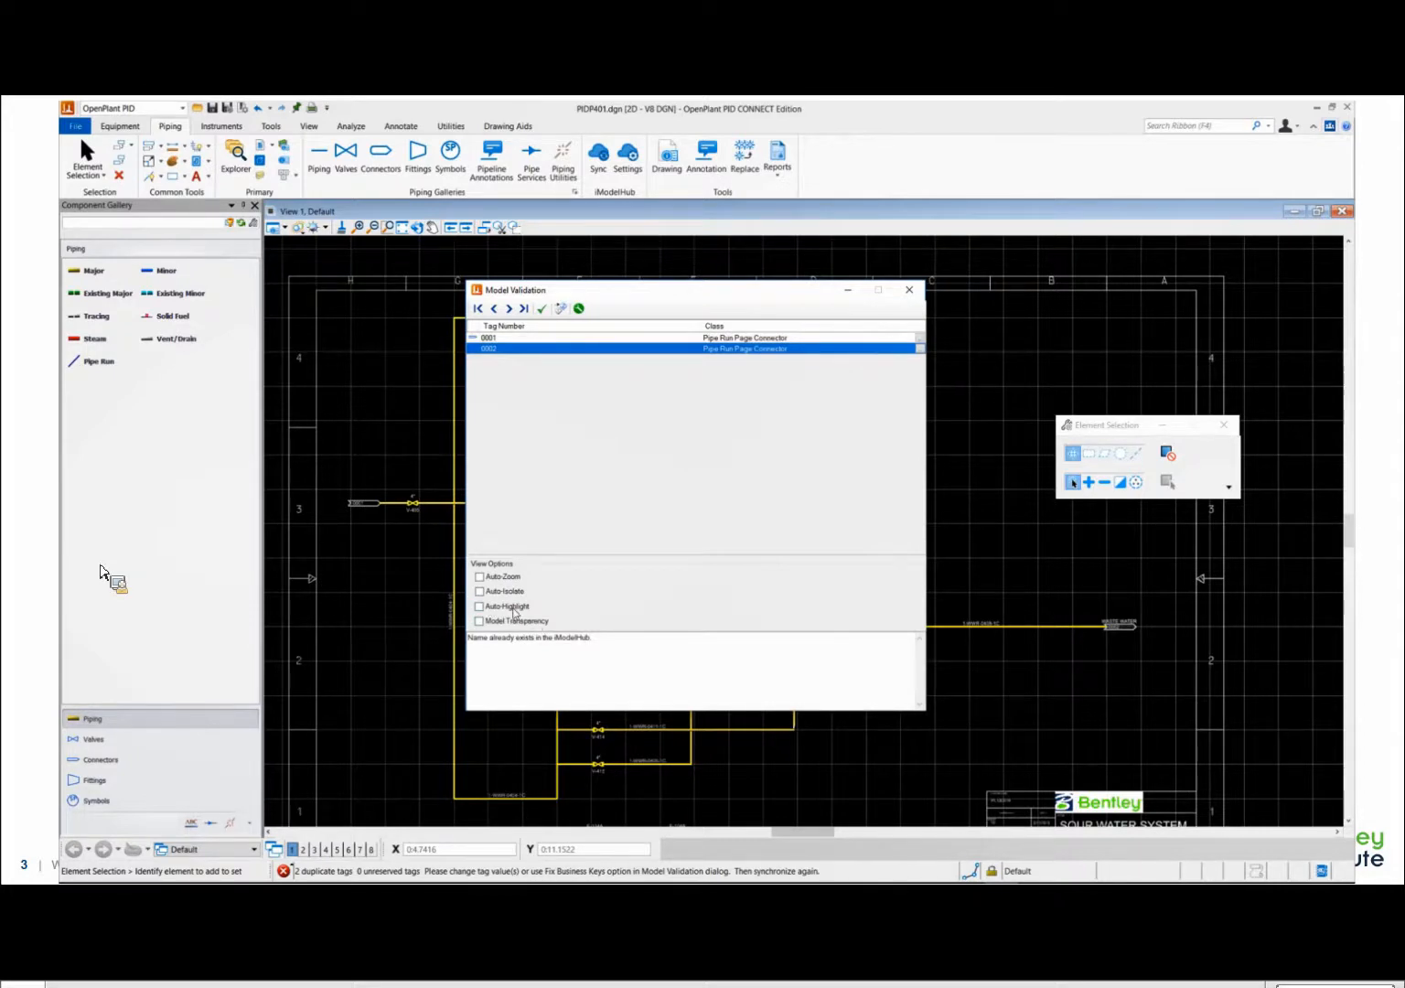
pyautogui.click(480, 577)
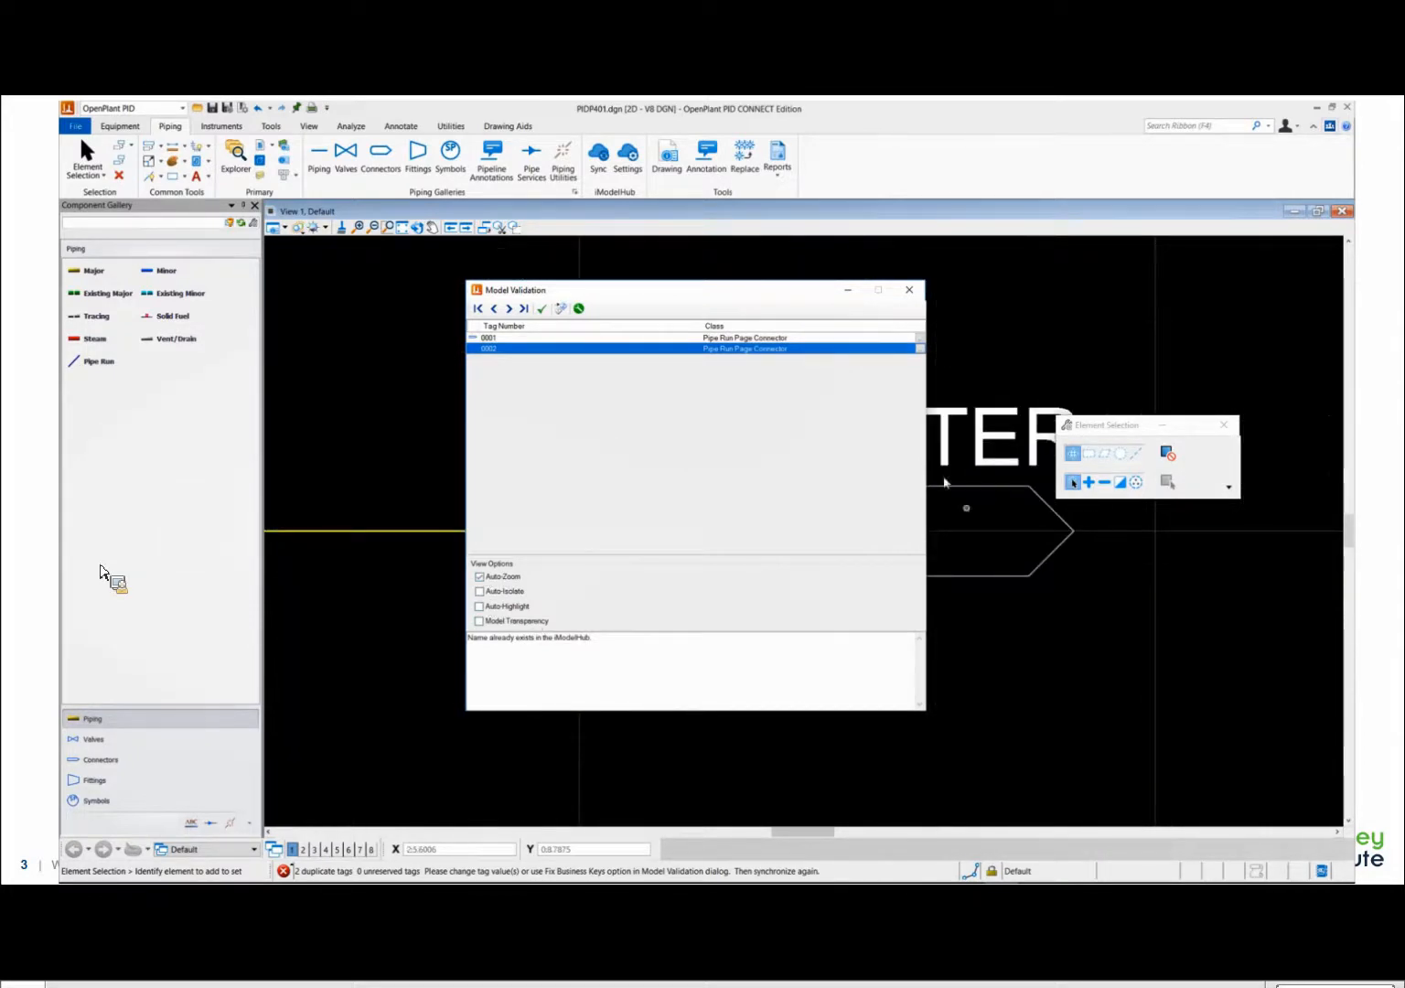
pyautogui.moveTo(823, 291); pyautogui.dragTo(463, 272)
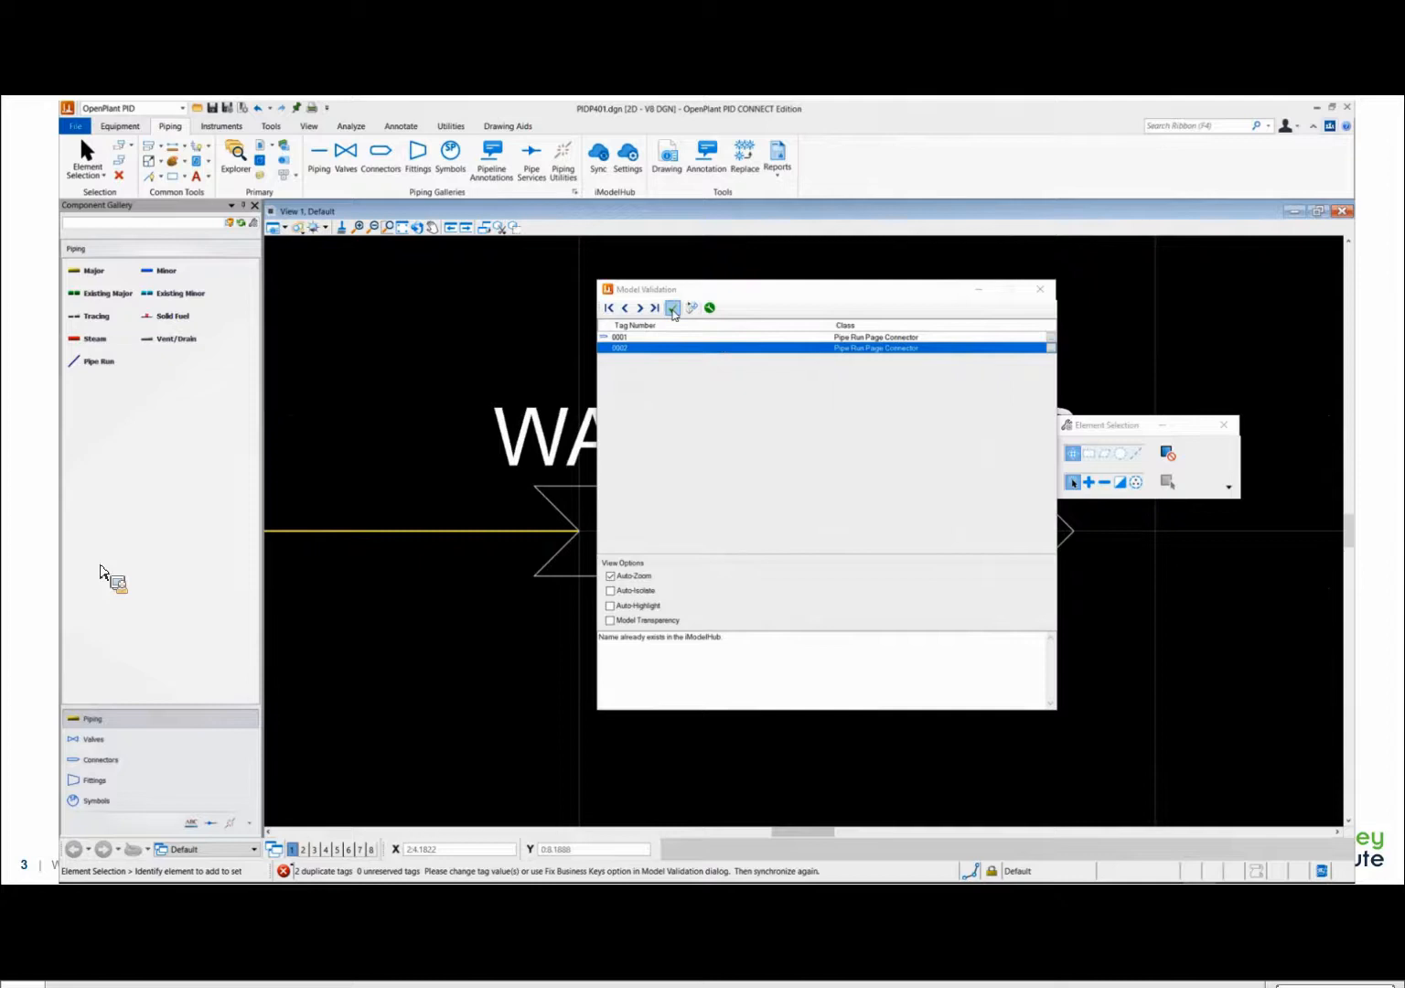
pyautogui.click(675, 365)
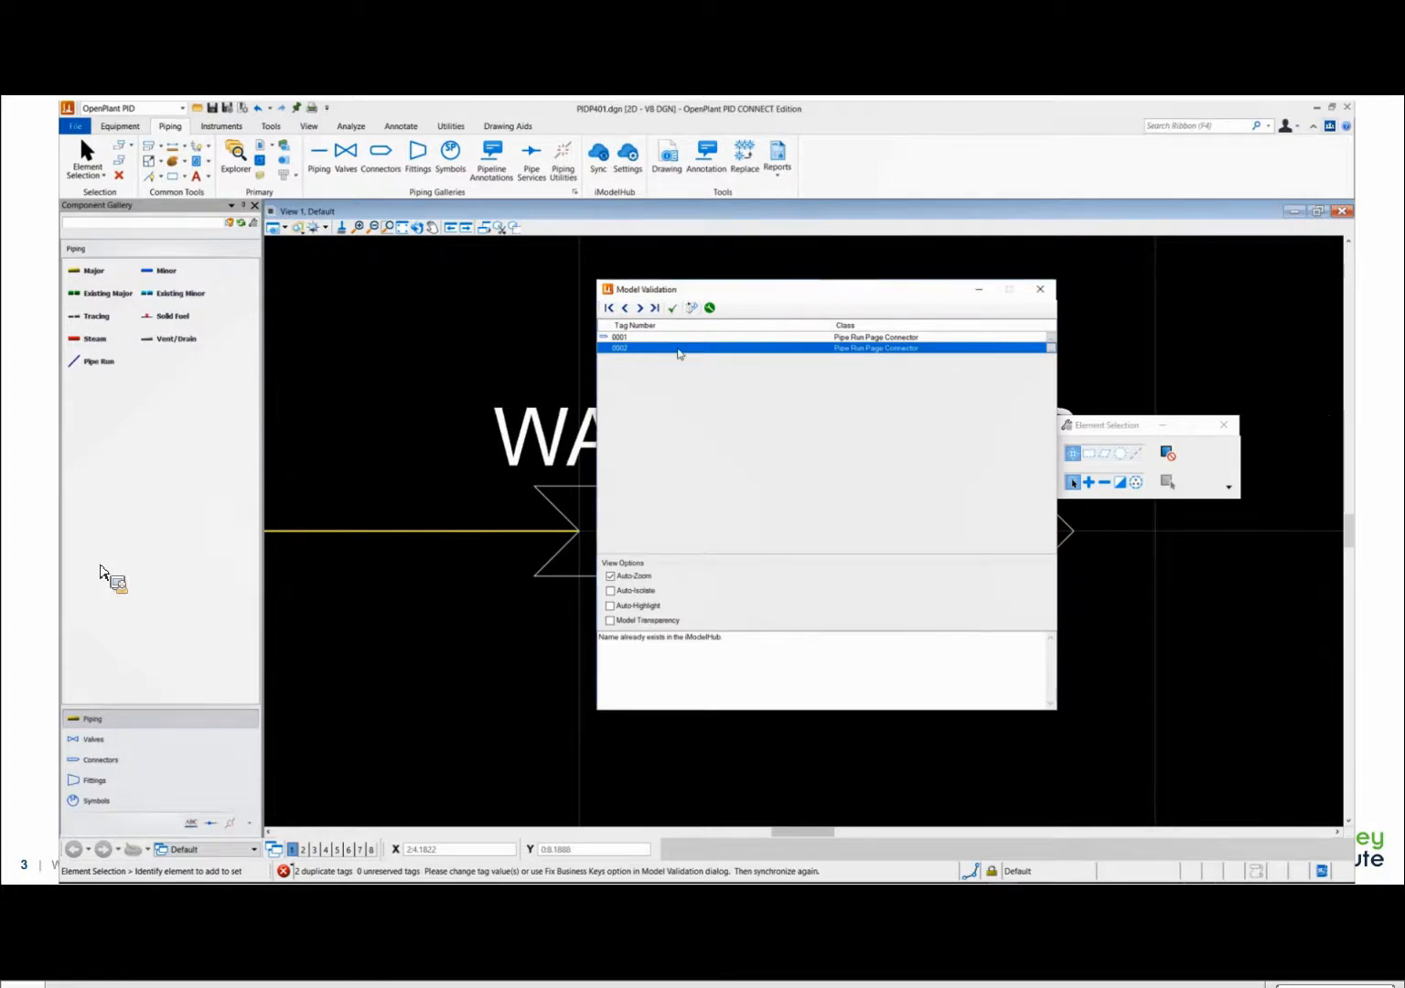
pyautogui.click(709, 308)
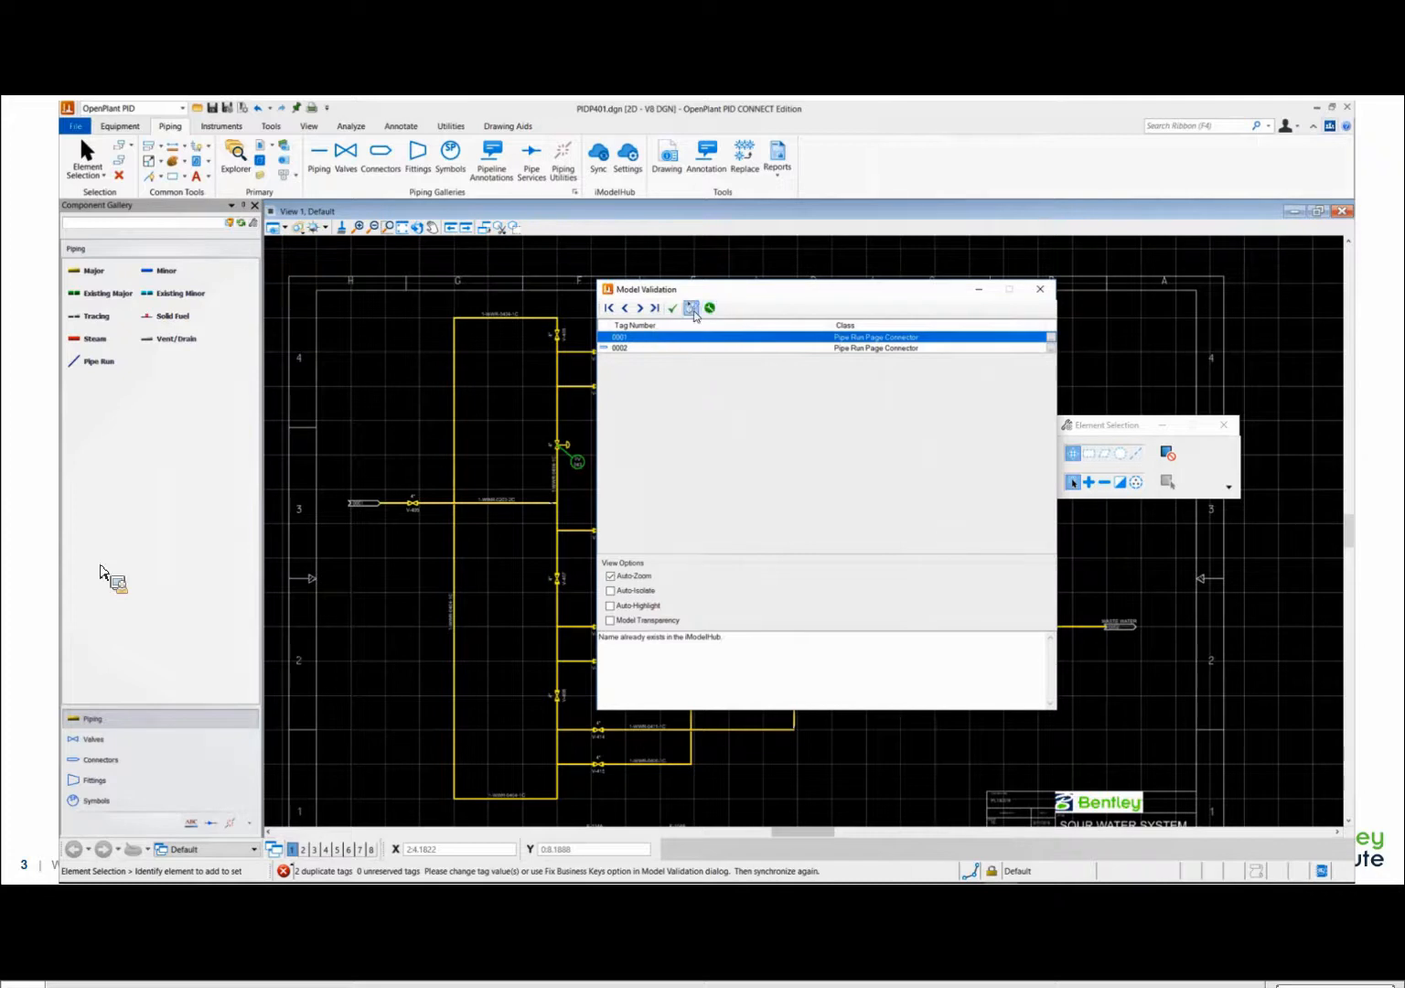
pyautogui.click(642, 308)
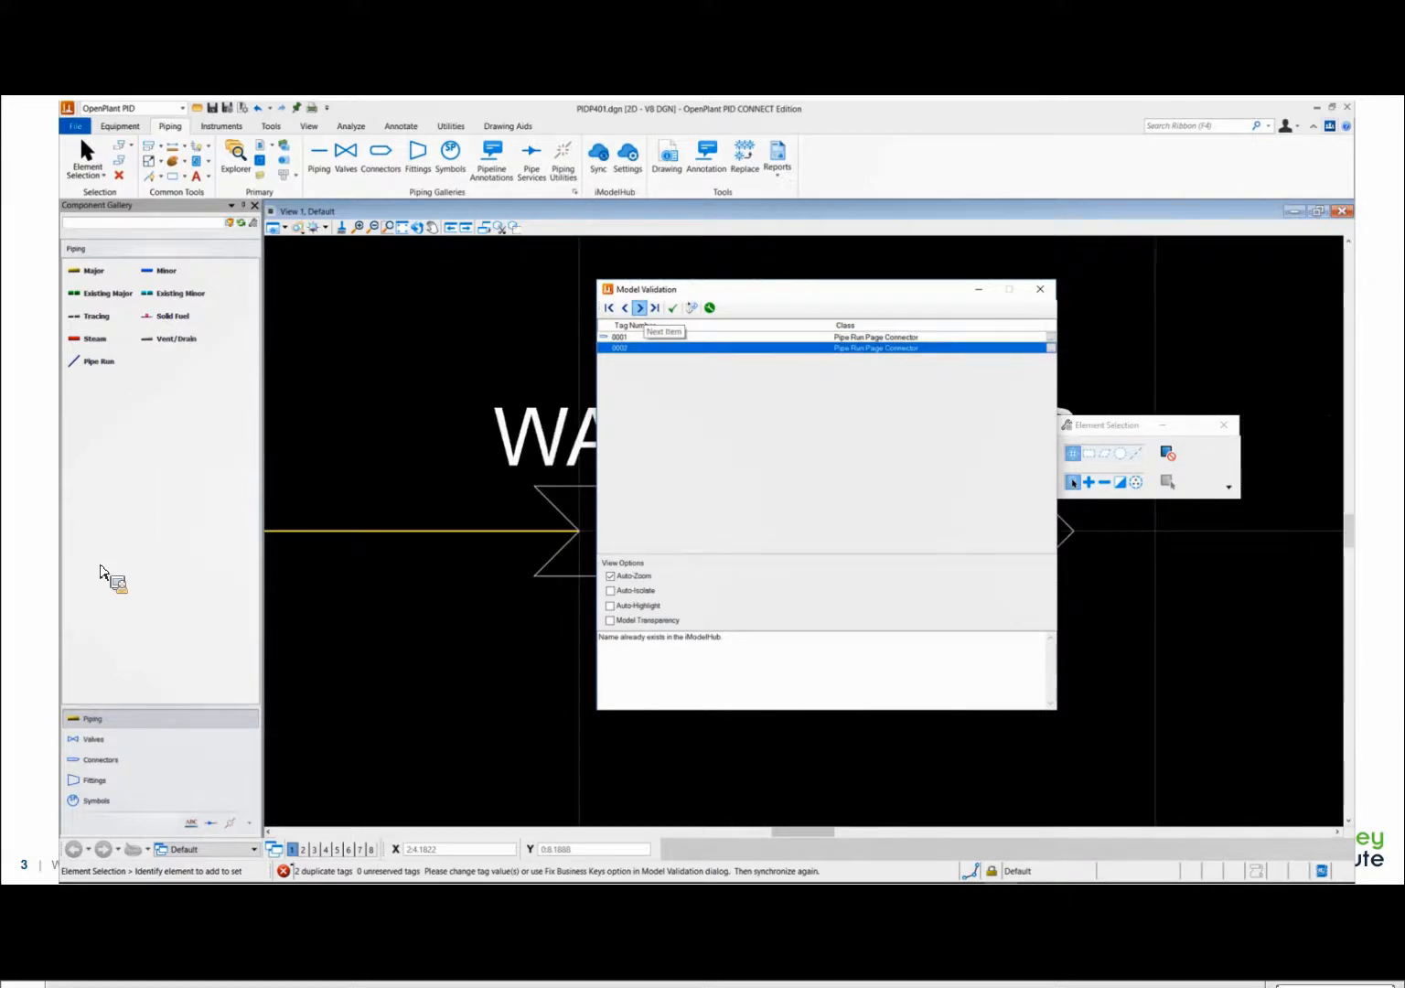
# - Fix the business keys of the duplicate page connectors and close Model Validation
pyautogui.click(709, 308)
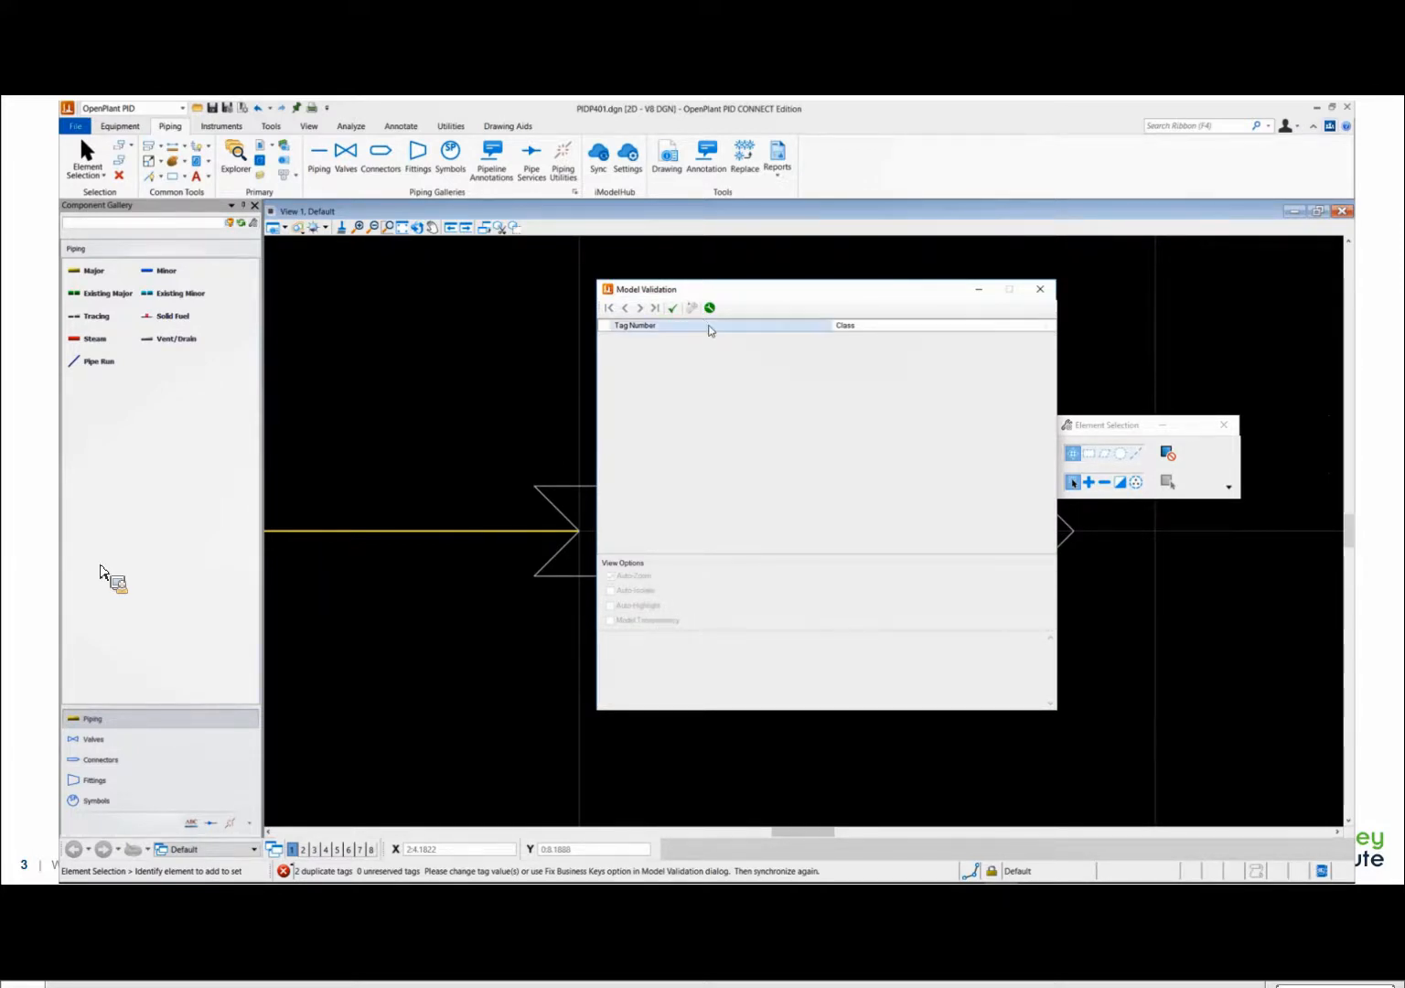
pyautogui.moveTo(846, 291)
pyautogui.mouseDown()
pyautogui.moveTo(911, 680)
pyautogui.moveTo(849, 289)
pyautogui.mouseUp()
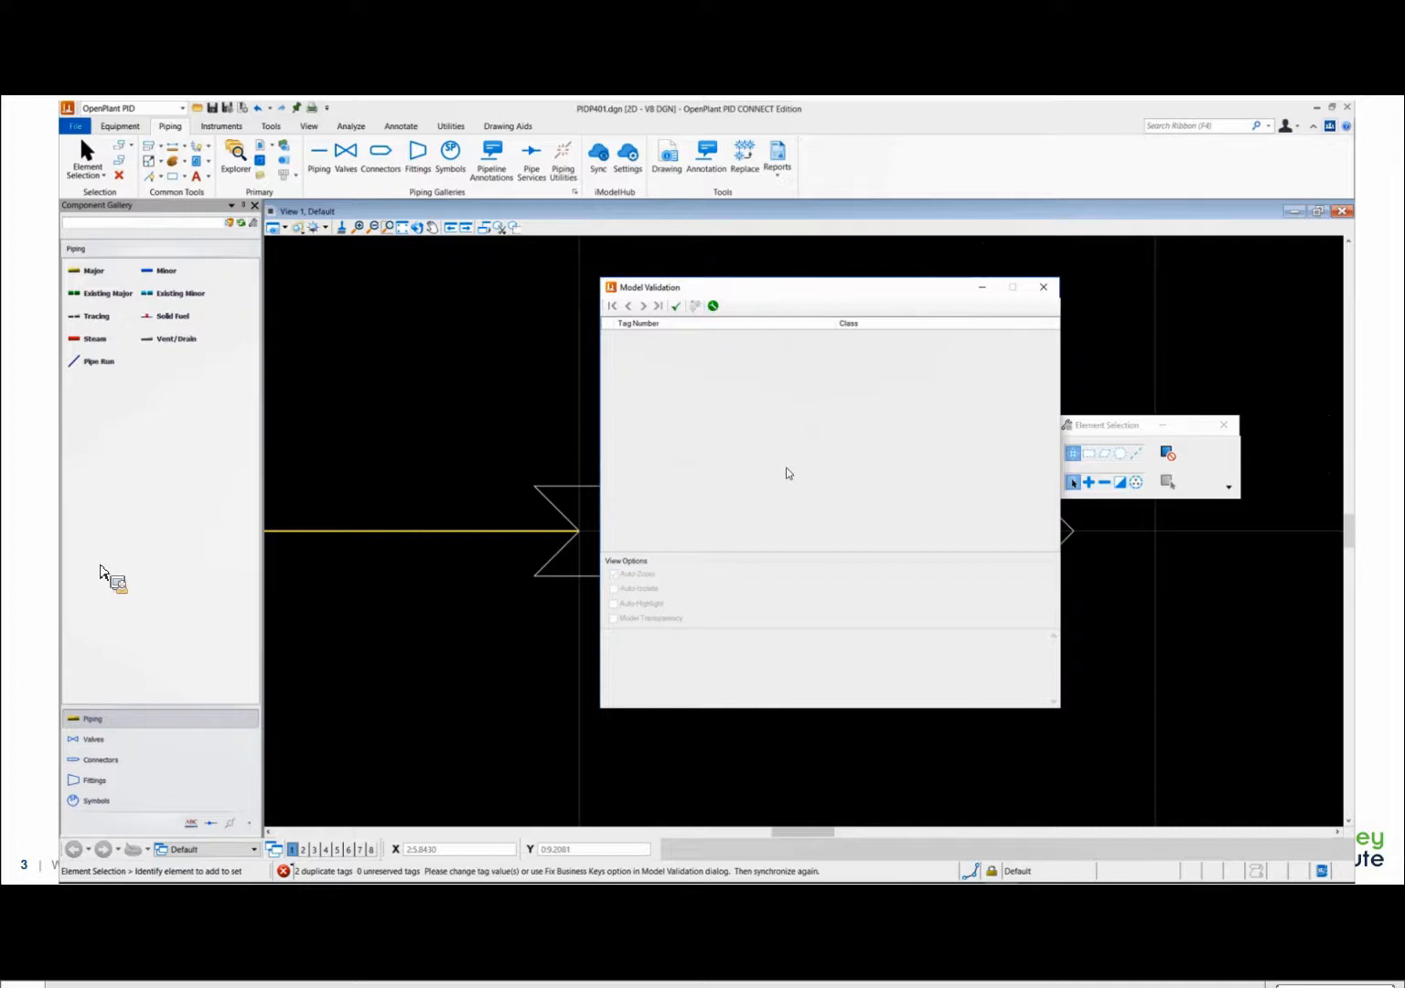
pyautogui.click(1045, 289)
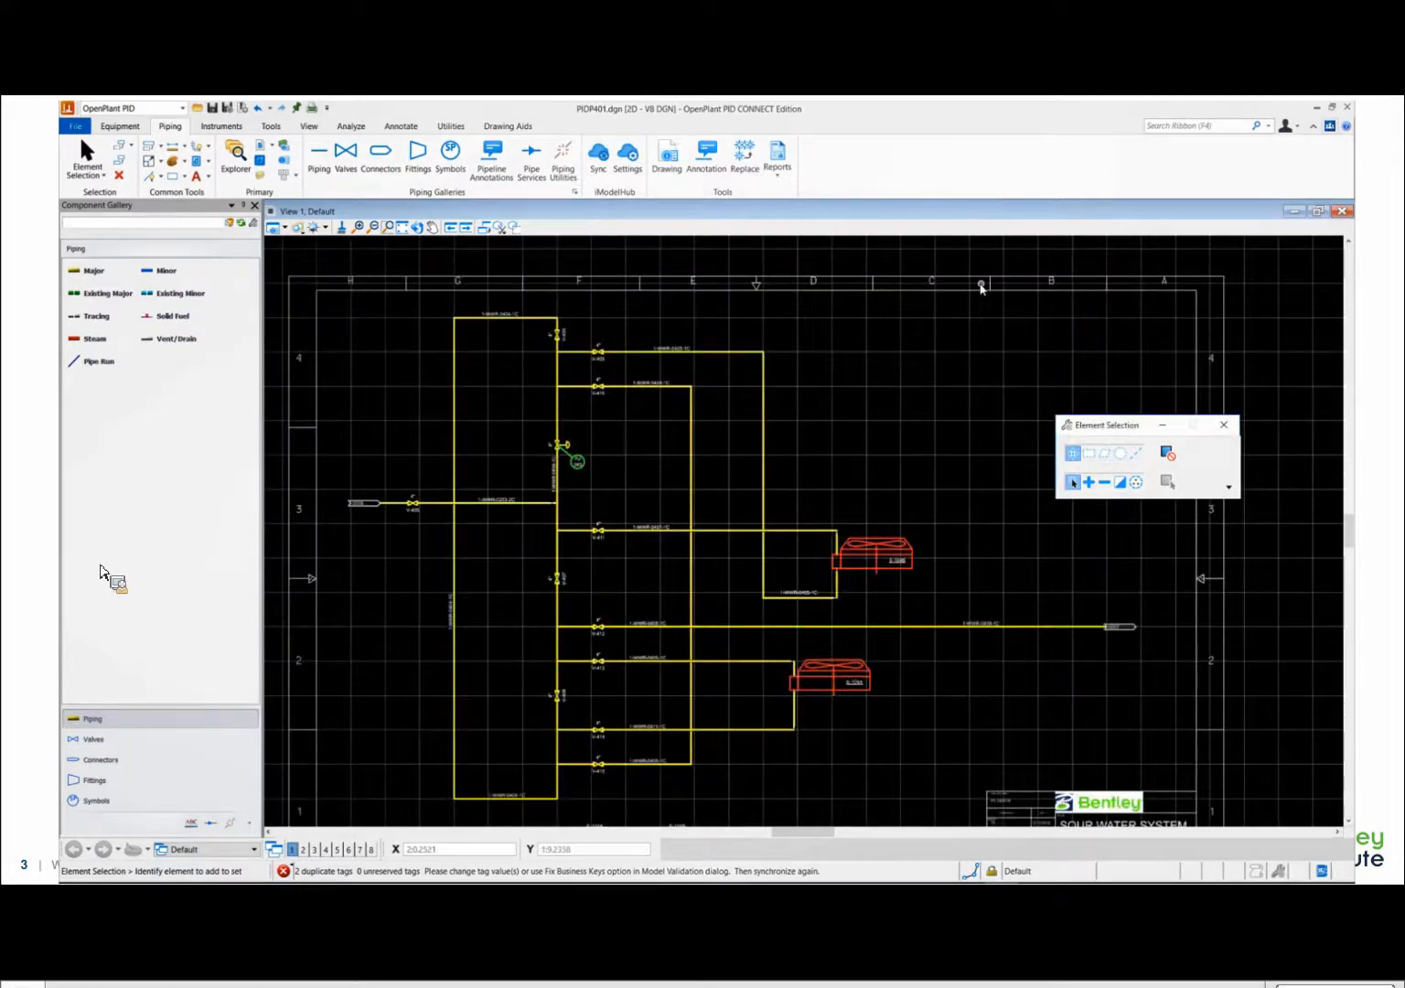
# - Synchronize the PIDP401 drawing to iModelHub again, reviewing the listed object differences before updating
pyautogui.click(598, 156)
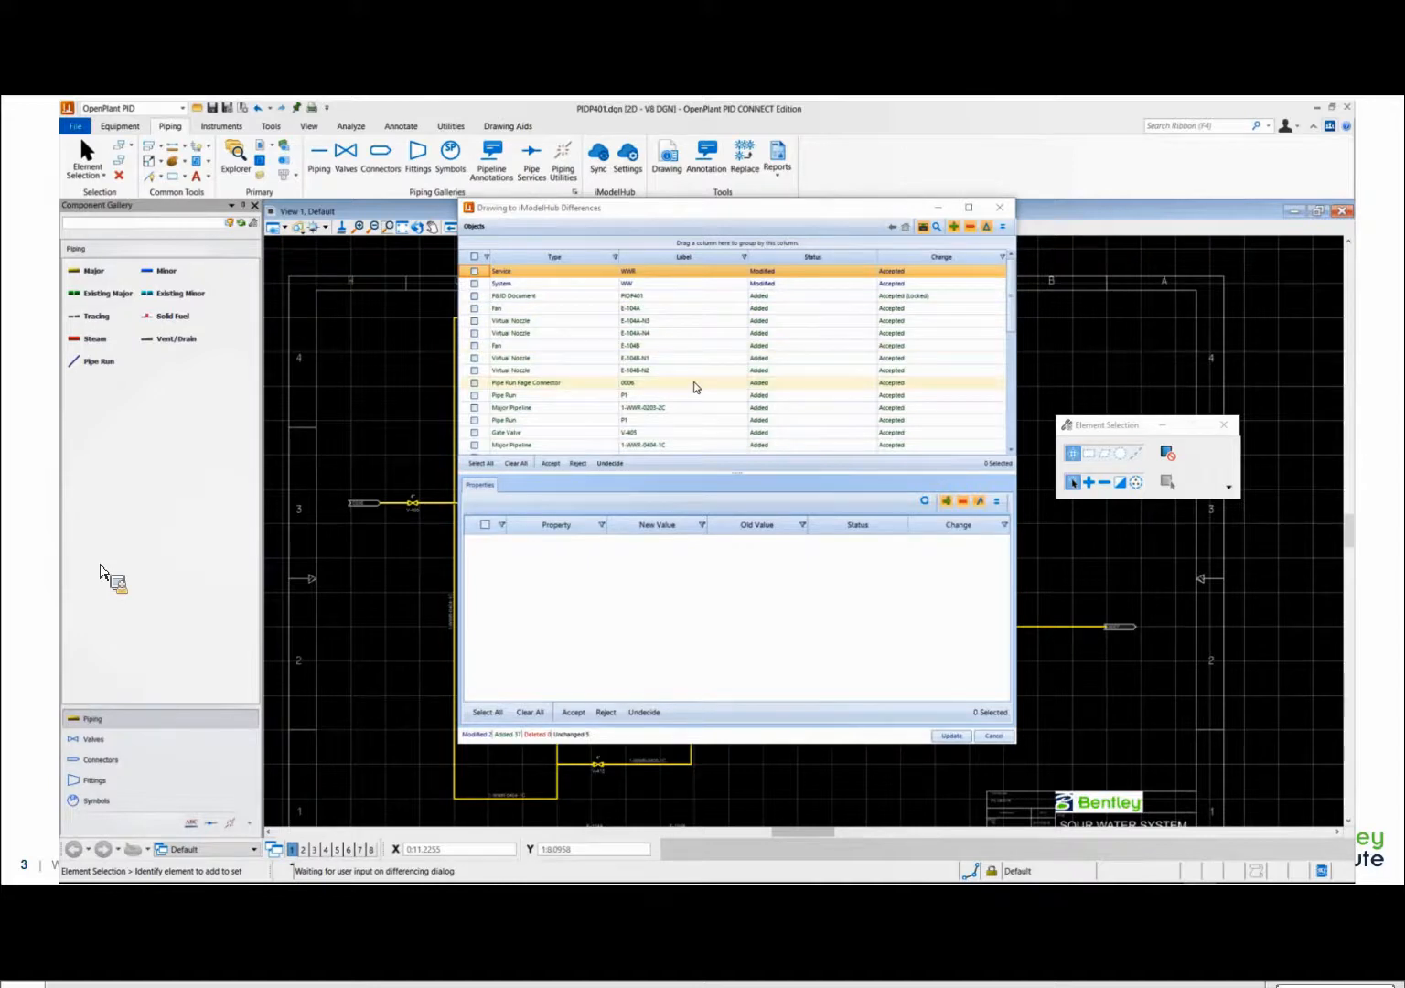
pyautogui.scroll(-7, 698, 437)
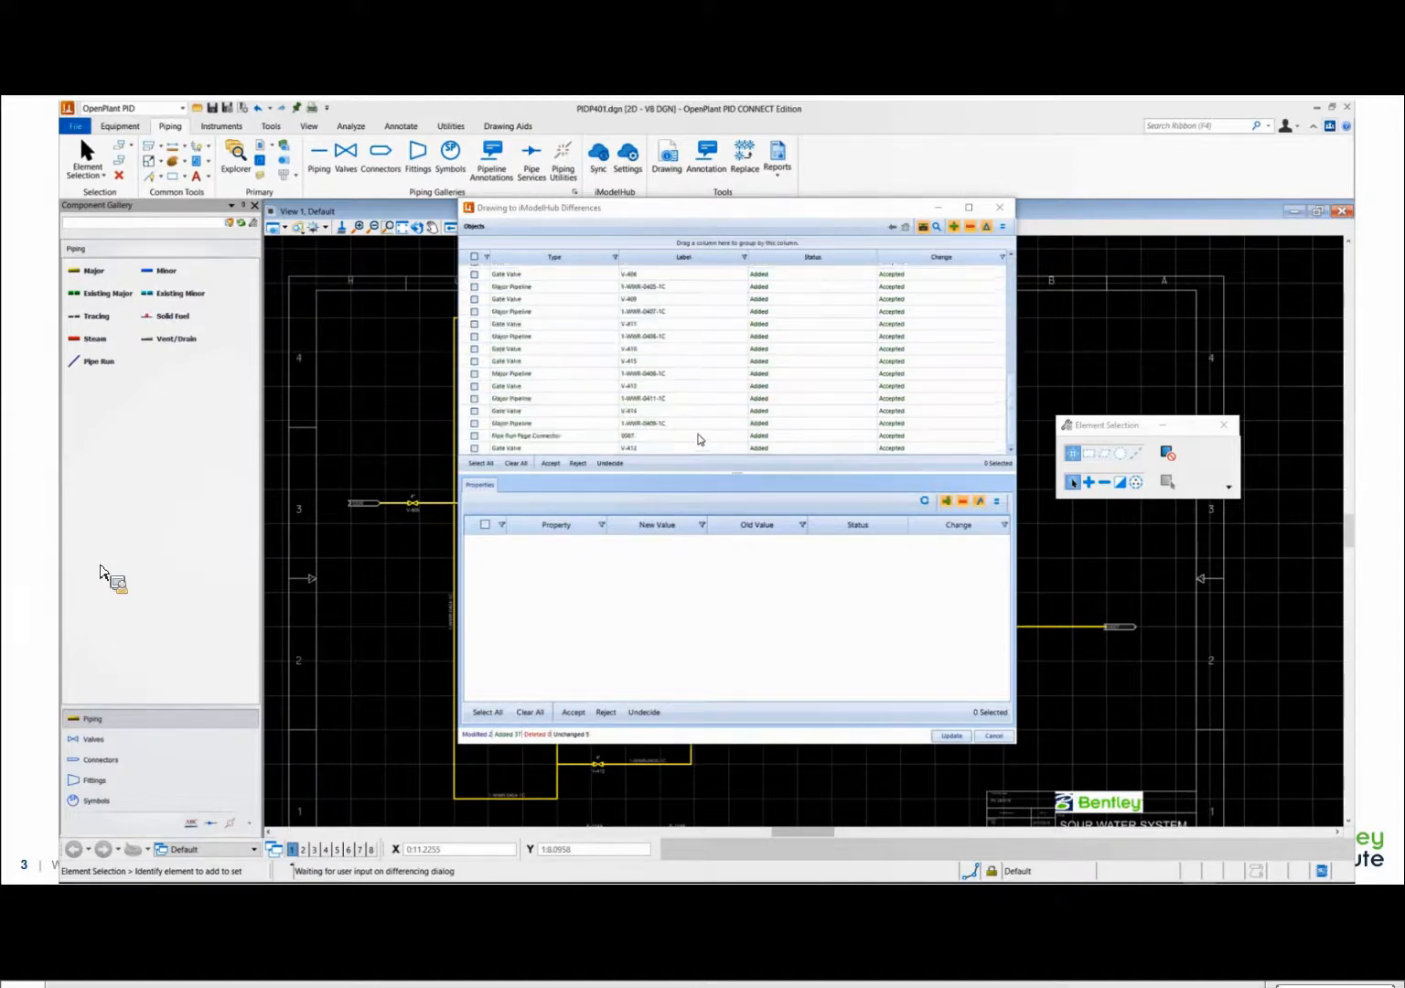
pyautogui.click(951, 736)
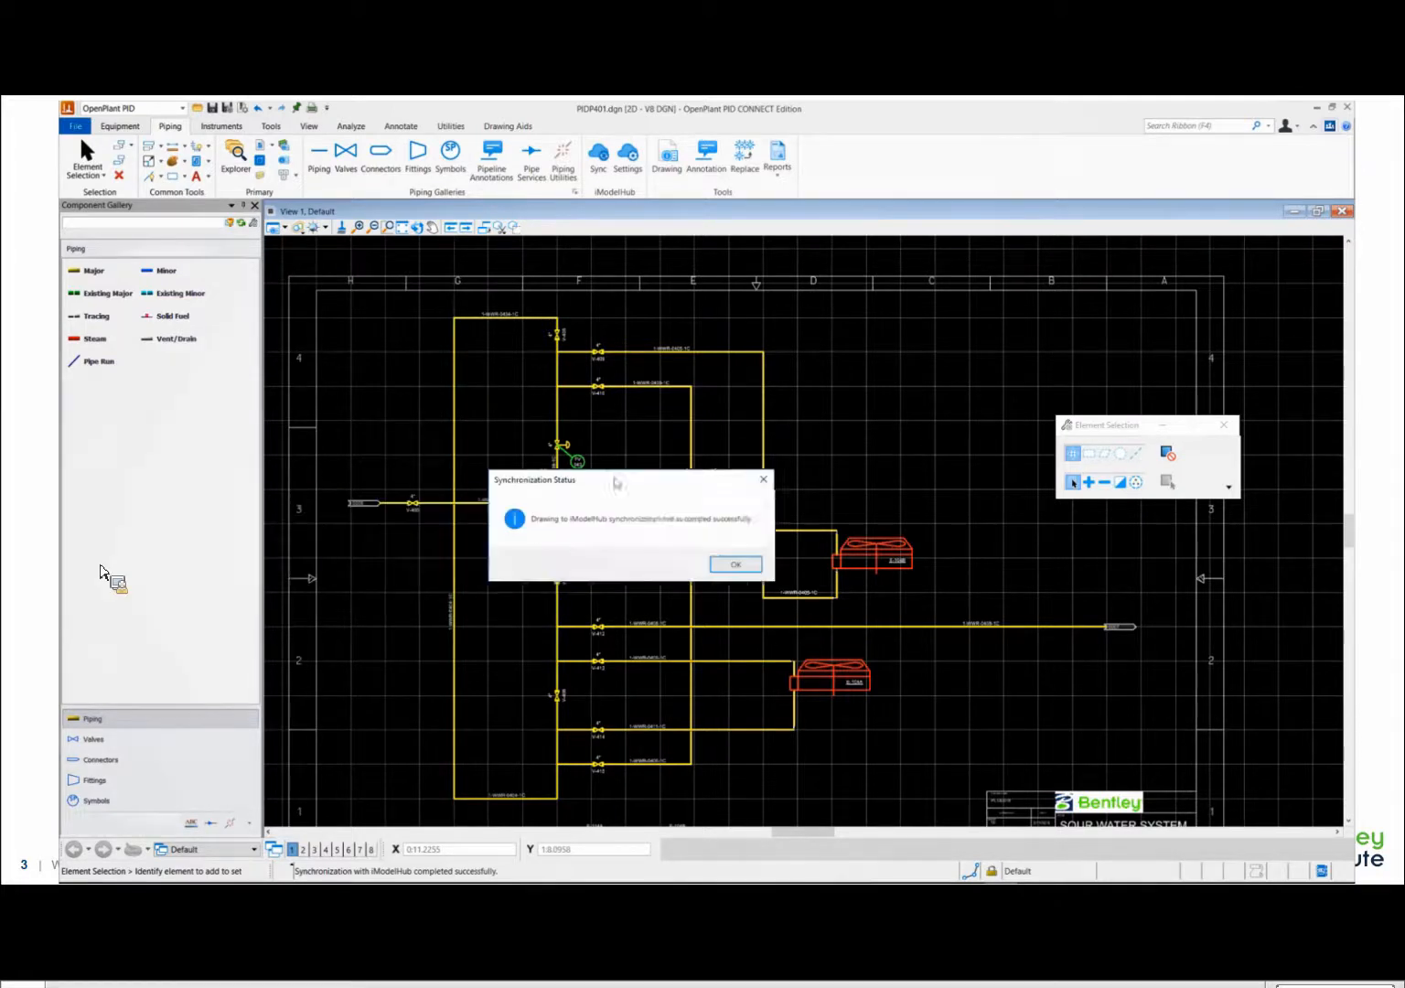
pyautogui.click(747, 561)
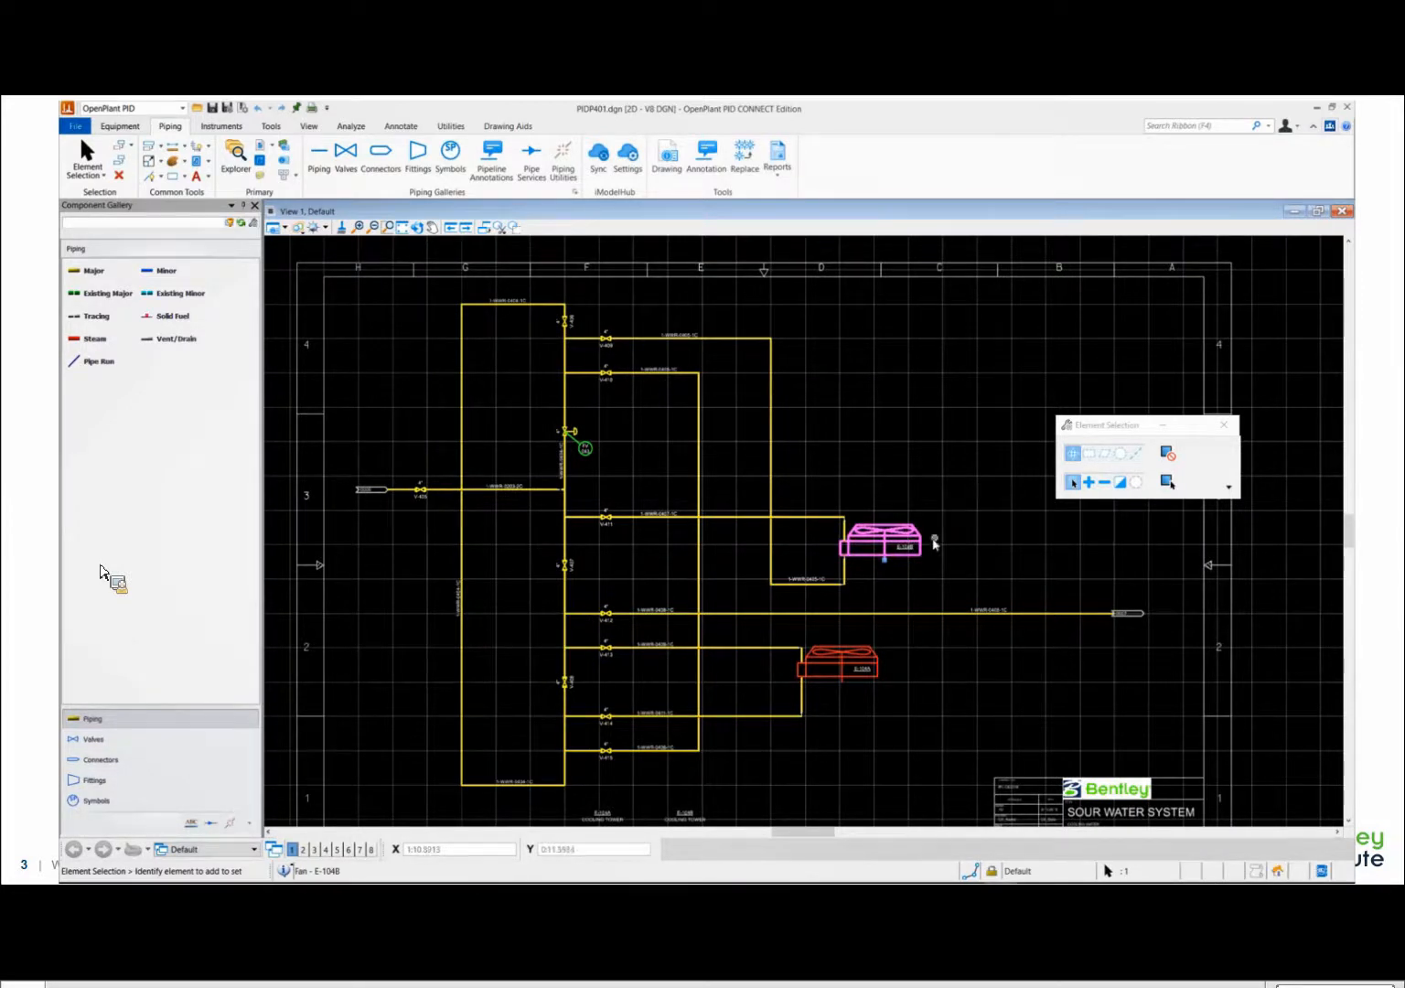
# - Change the description of fan E-104B to "COOLING TOWER - Modified in PID" in its properties
pyautogui.rightClick(930, 545)
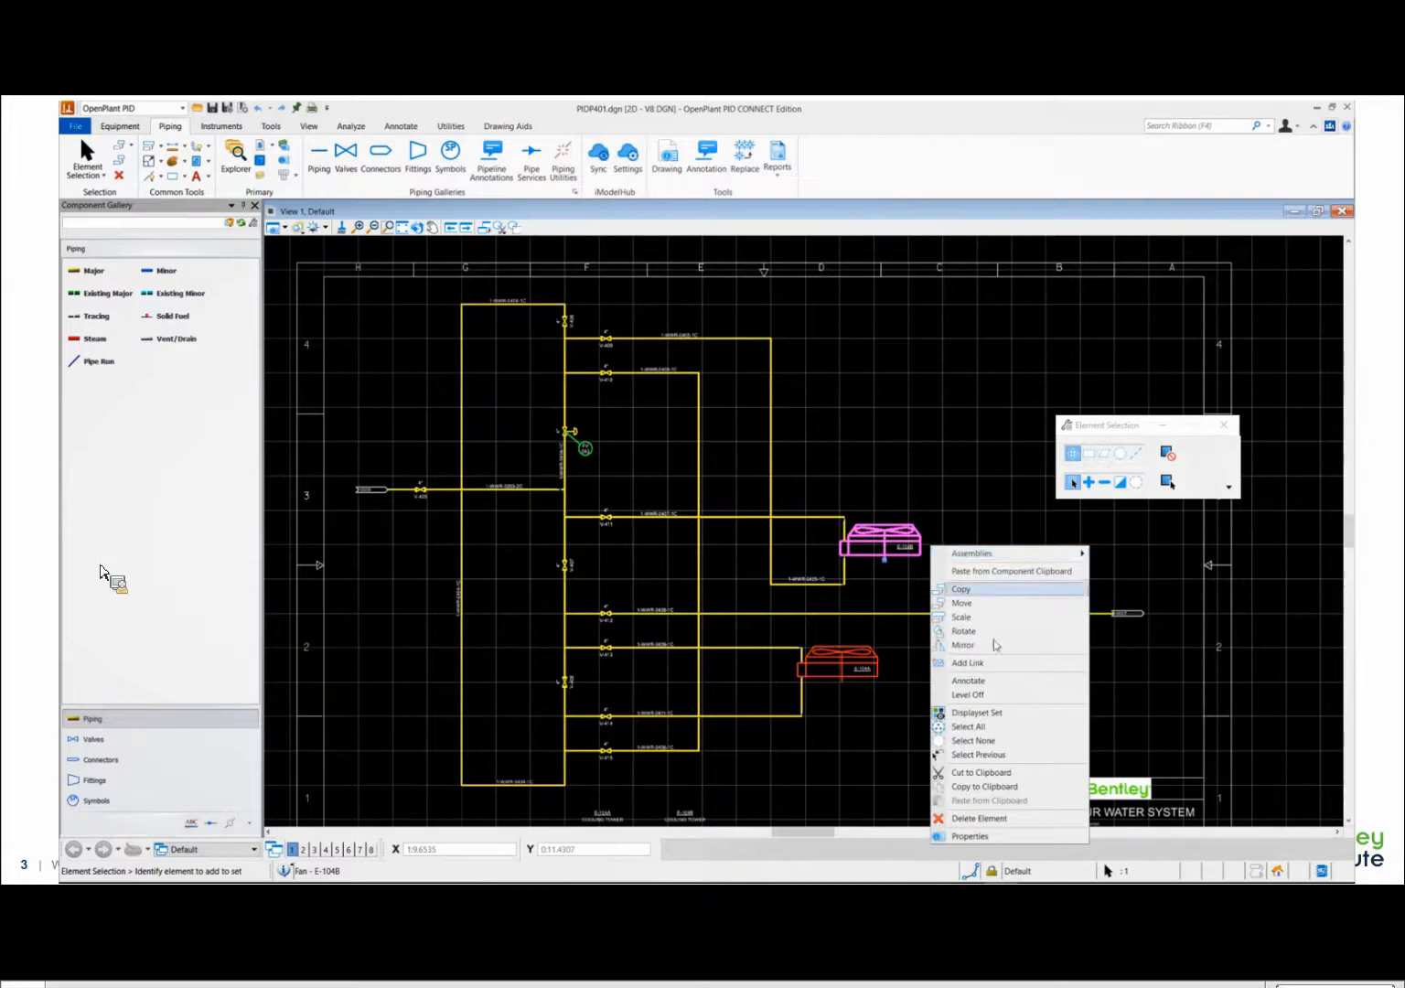
pyautogui.click(980, 835)
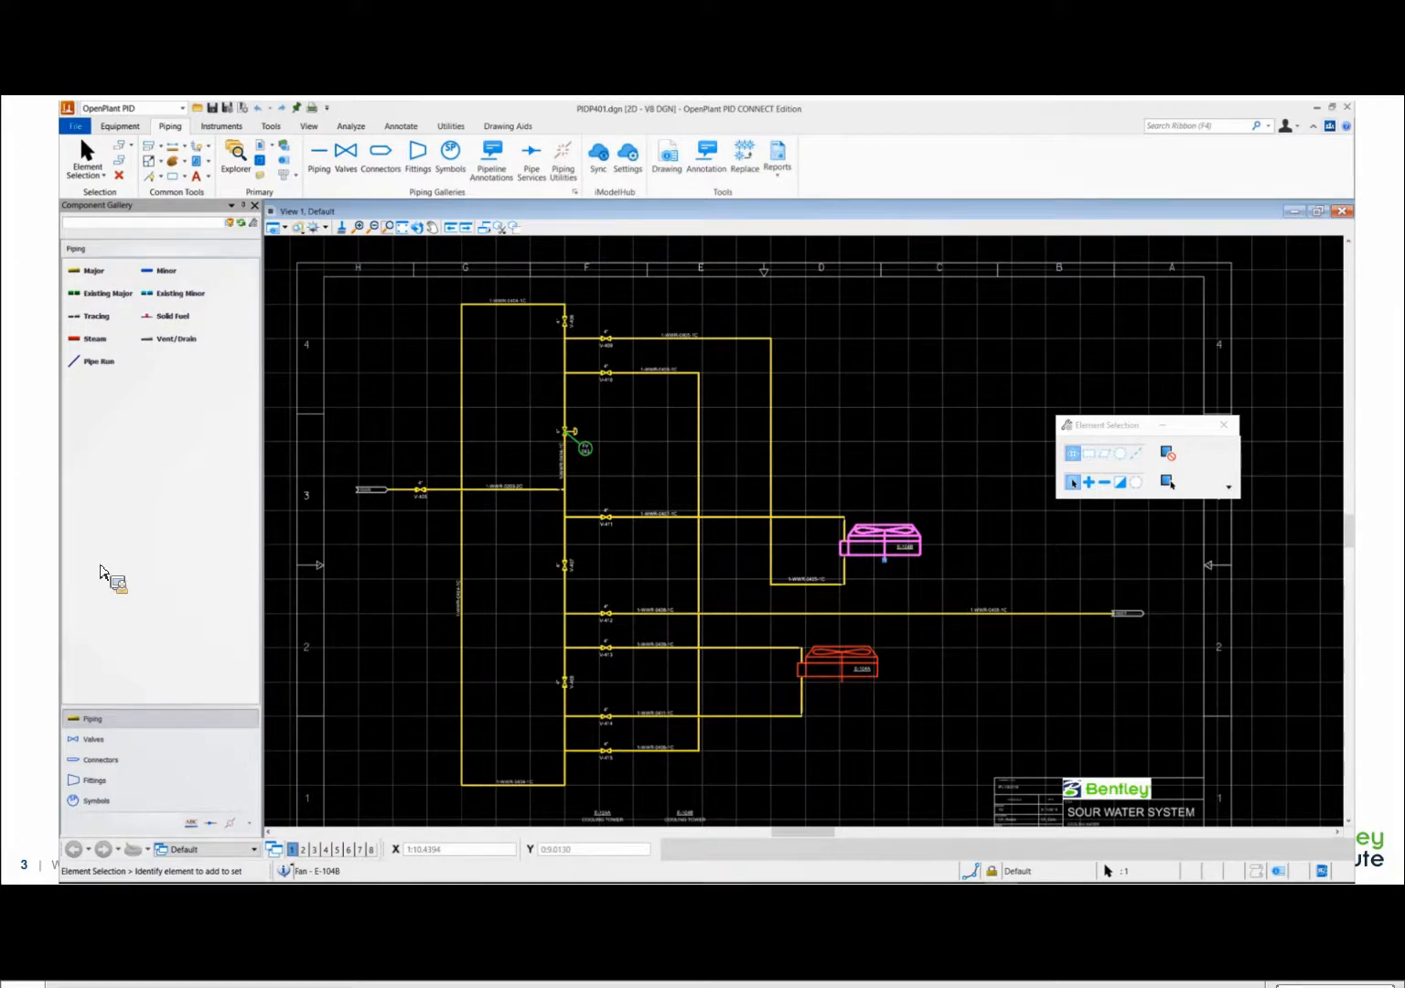
pyautogui.moveTo(60, 275)
pyautogui.mouseDown()
pyautogui.moveTo(639, 354)
pyautogui.moveTo(878, 341)
pyautogui.mouseUp()
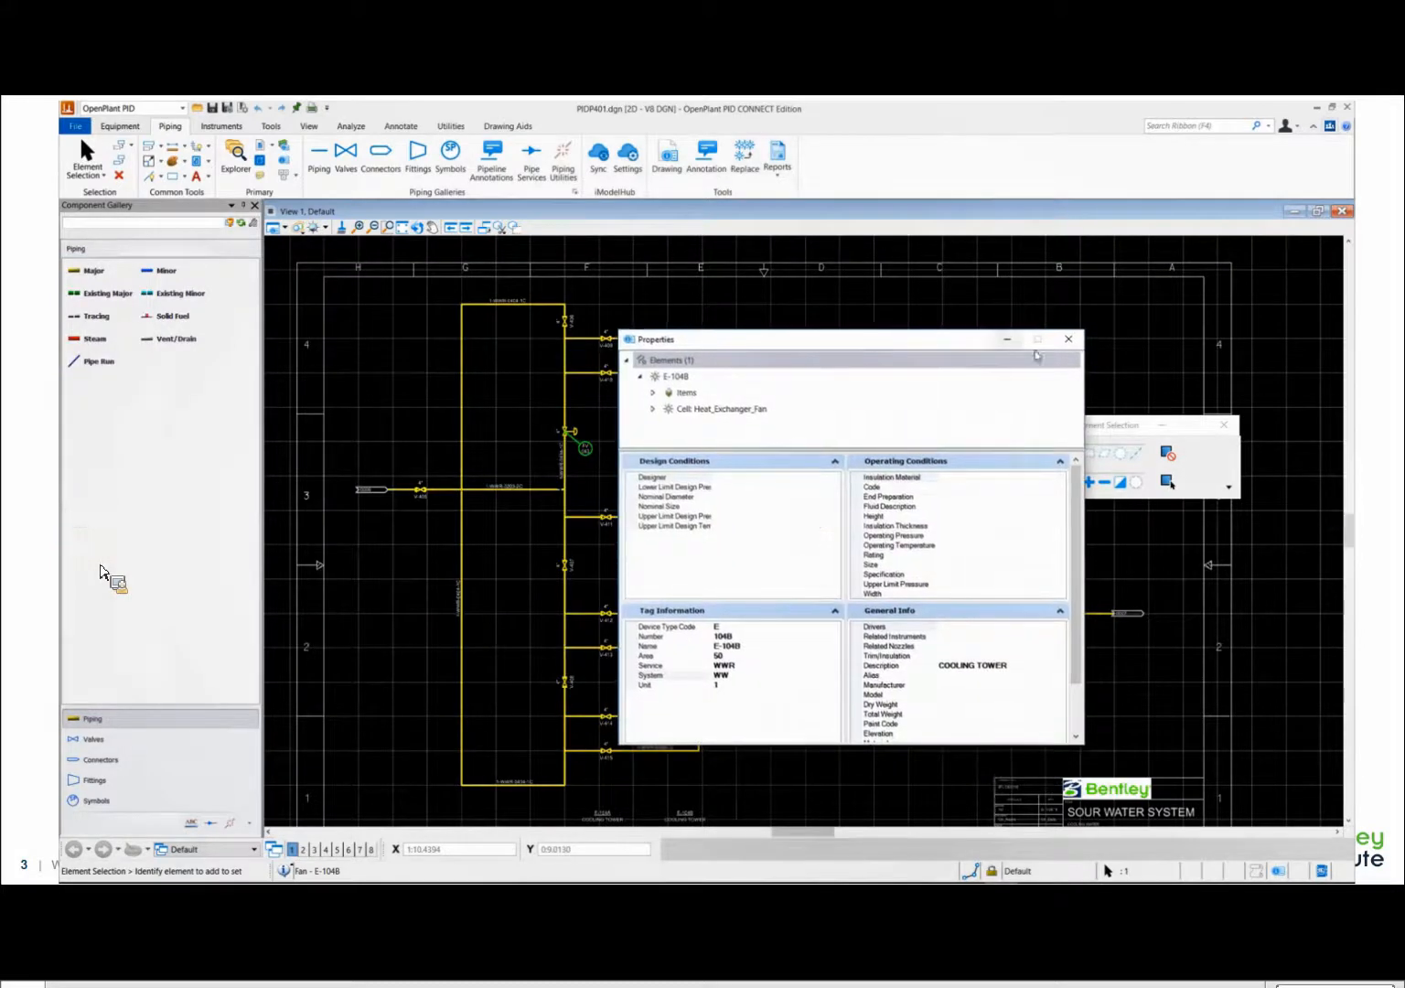
pyautogui.click(1154, 426)
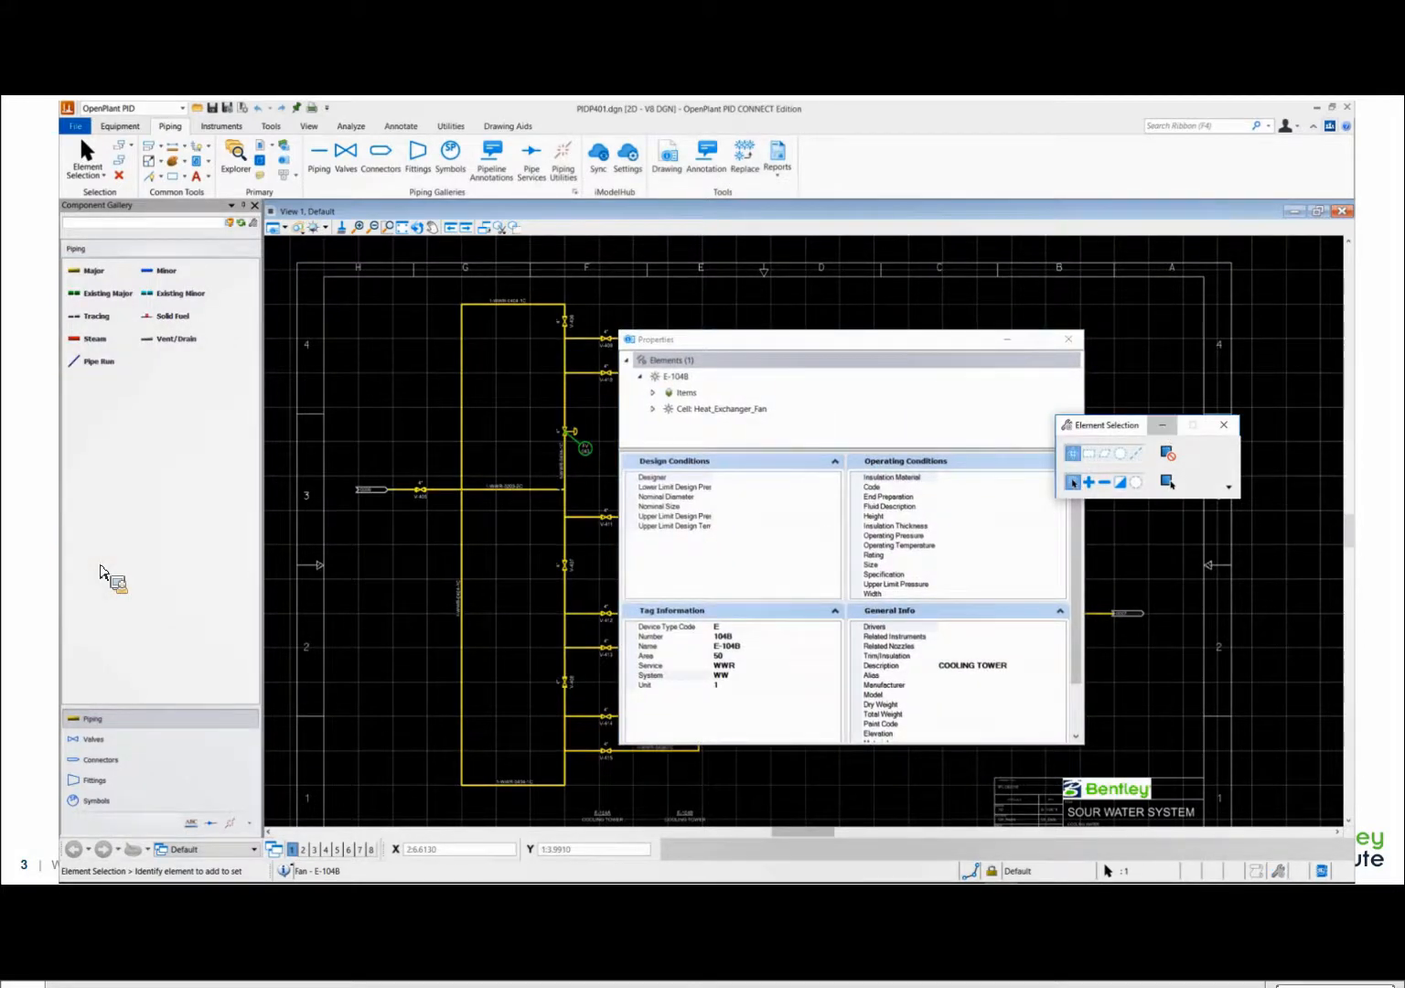
pyautogui.click(1161, 424)
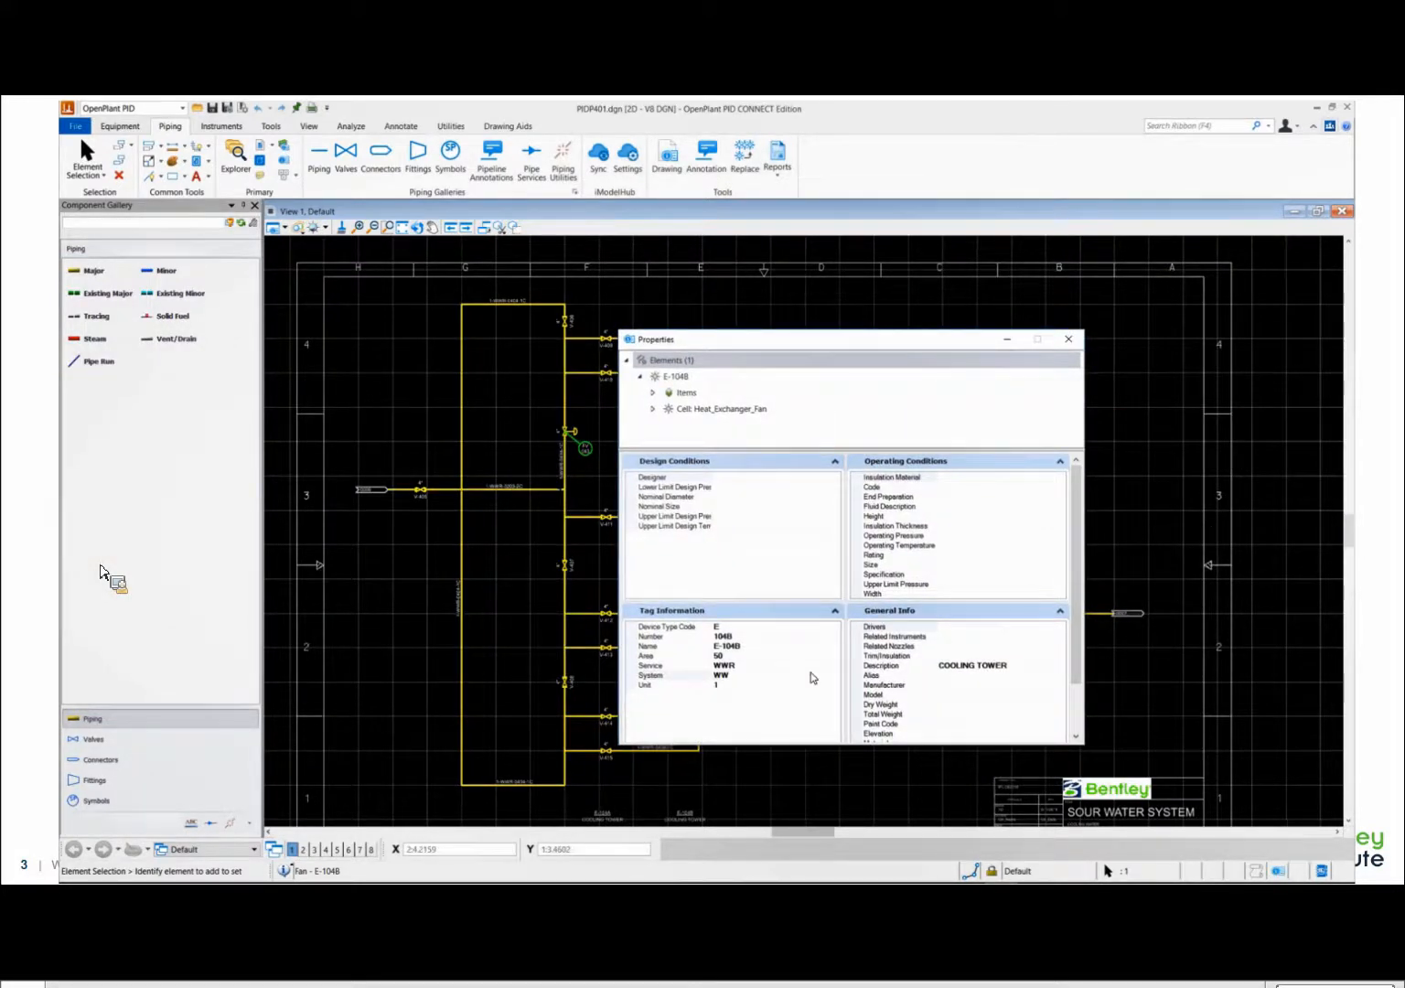
pyautogui.click(955, 666)
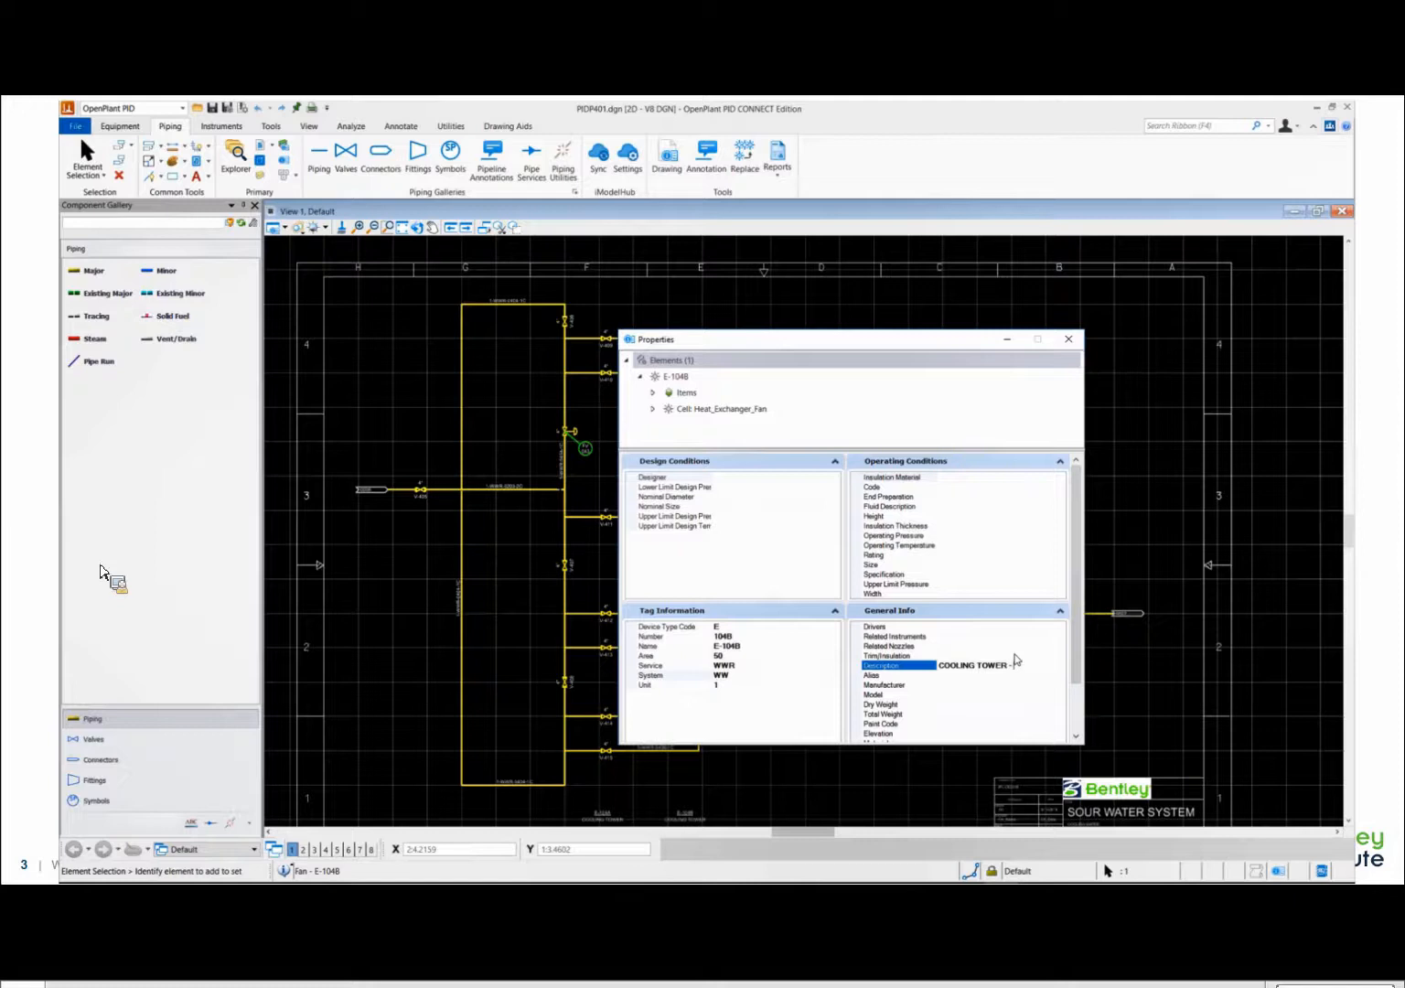
pyautogui.write('- Modified in PID')
pyautogui.click(993, 646)
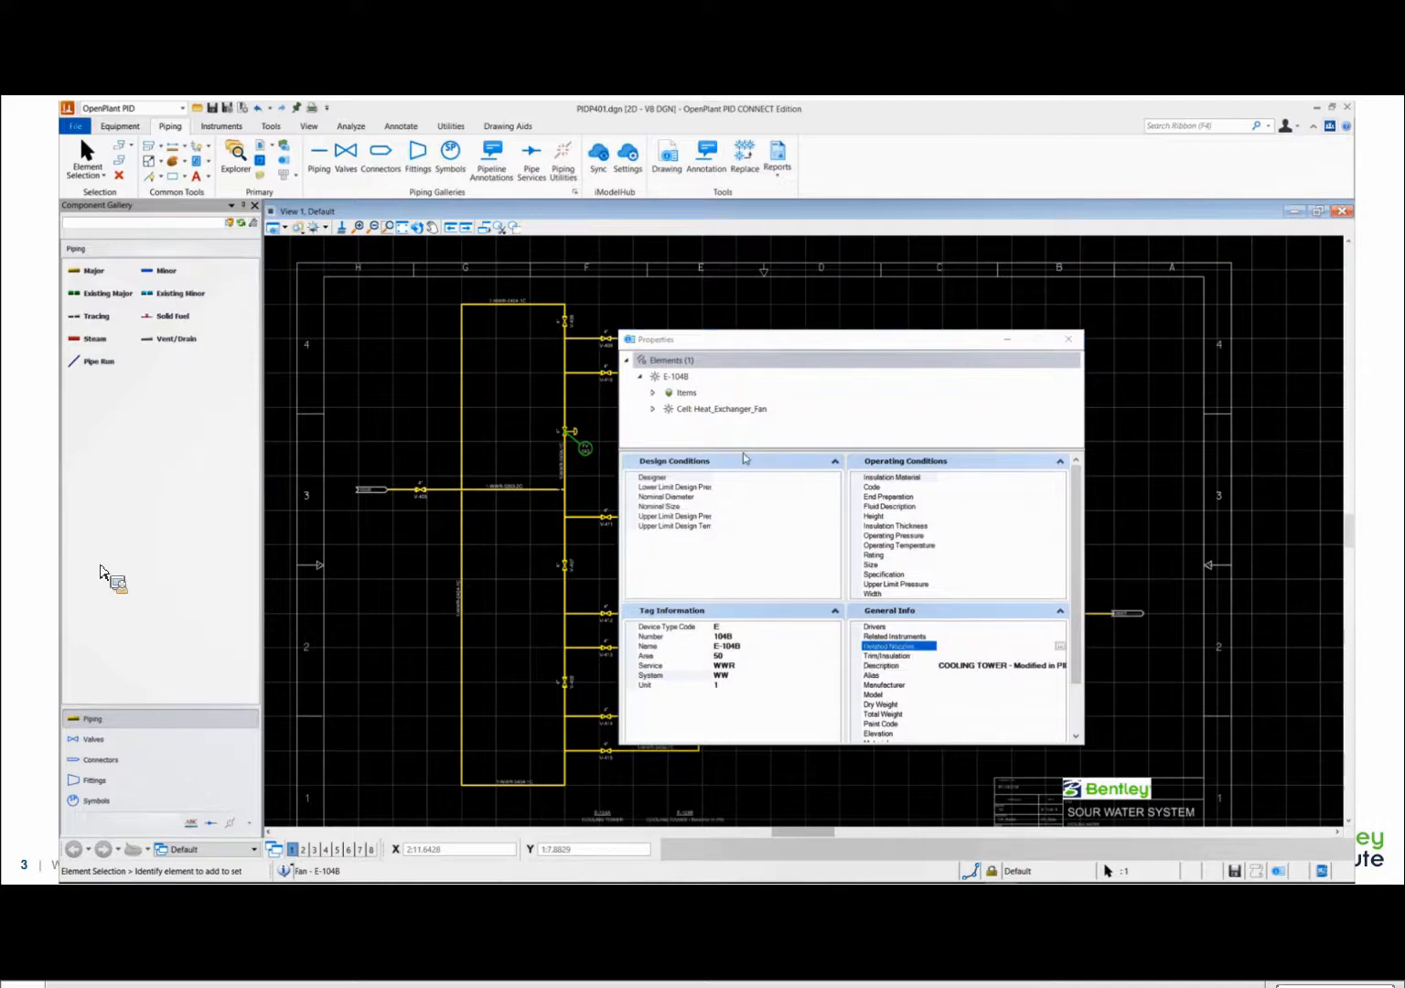
pyautogui.scroll(-2, 966, 694)
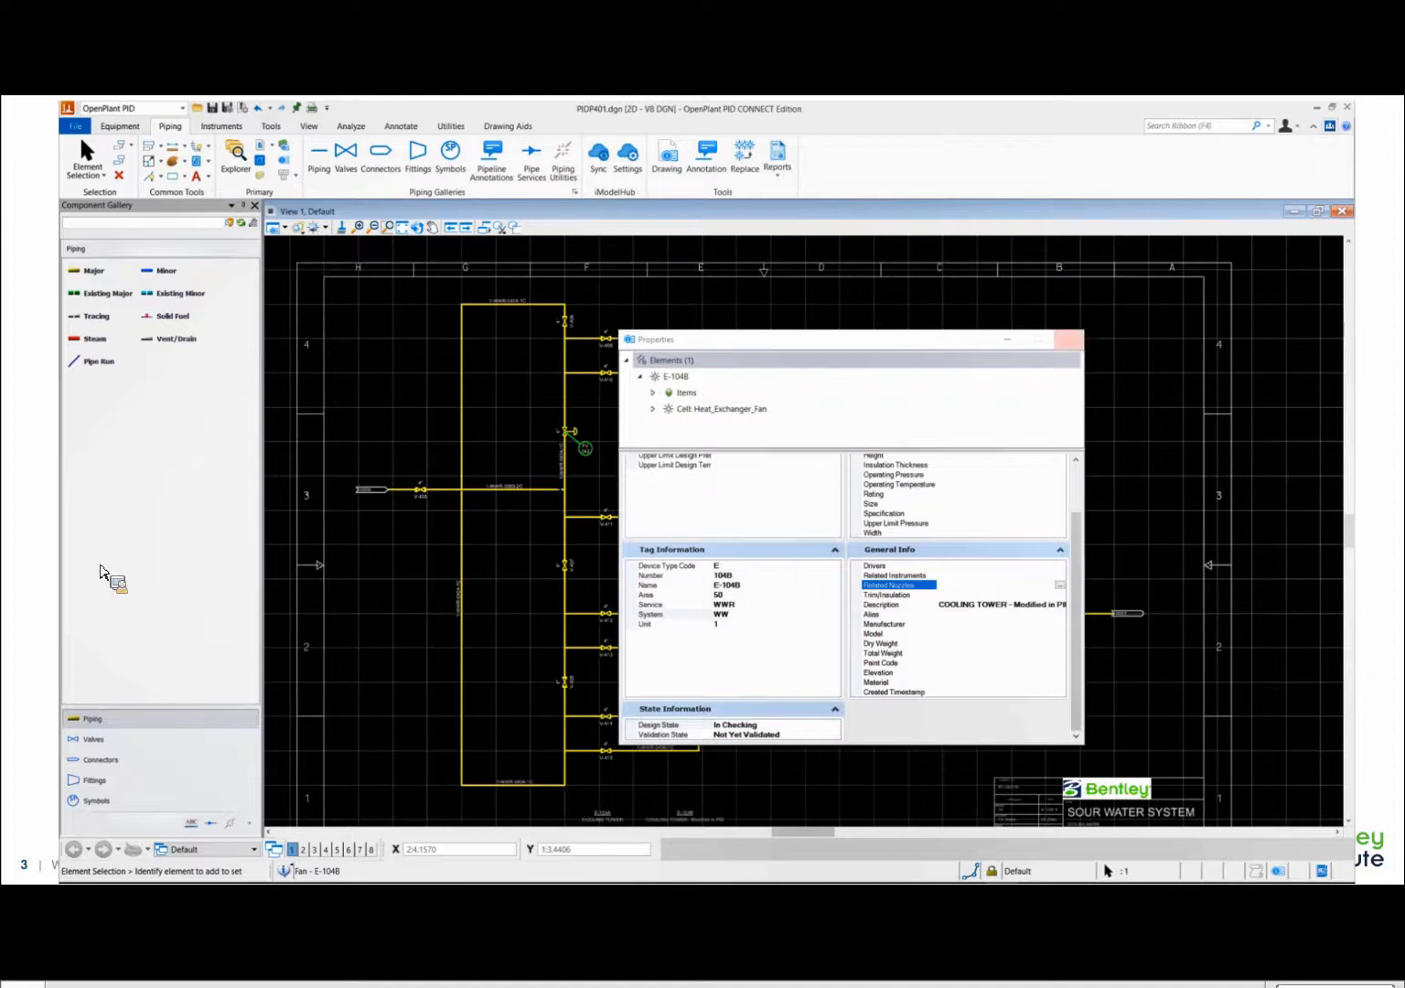
pyautogui.click(1068, 339)
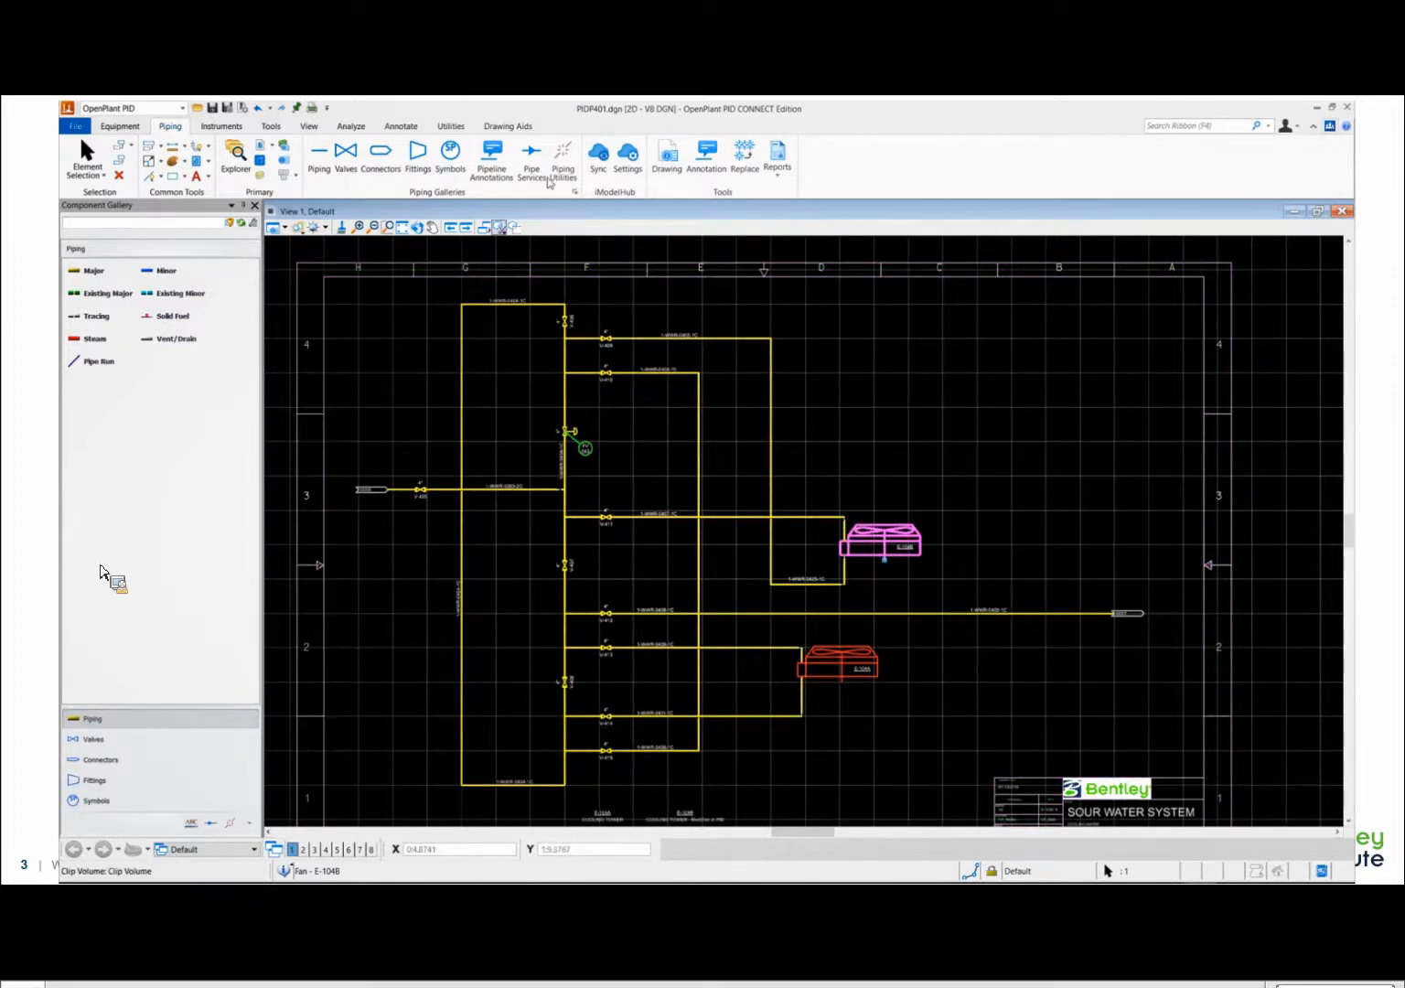
# - Synchronize the modified fan E-104B to iModelHub, comparing the new and old description values before updating
pyautogui.click(598, 155)
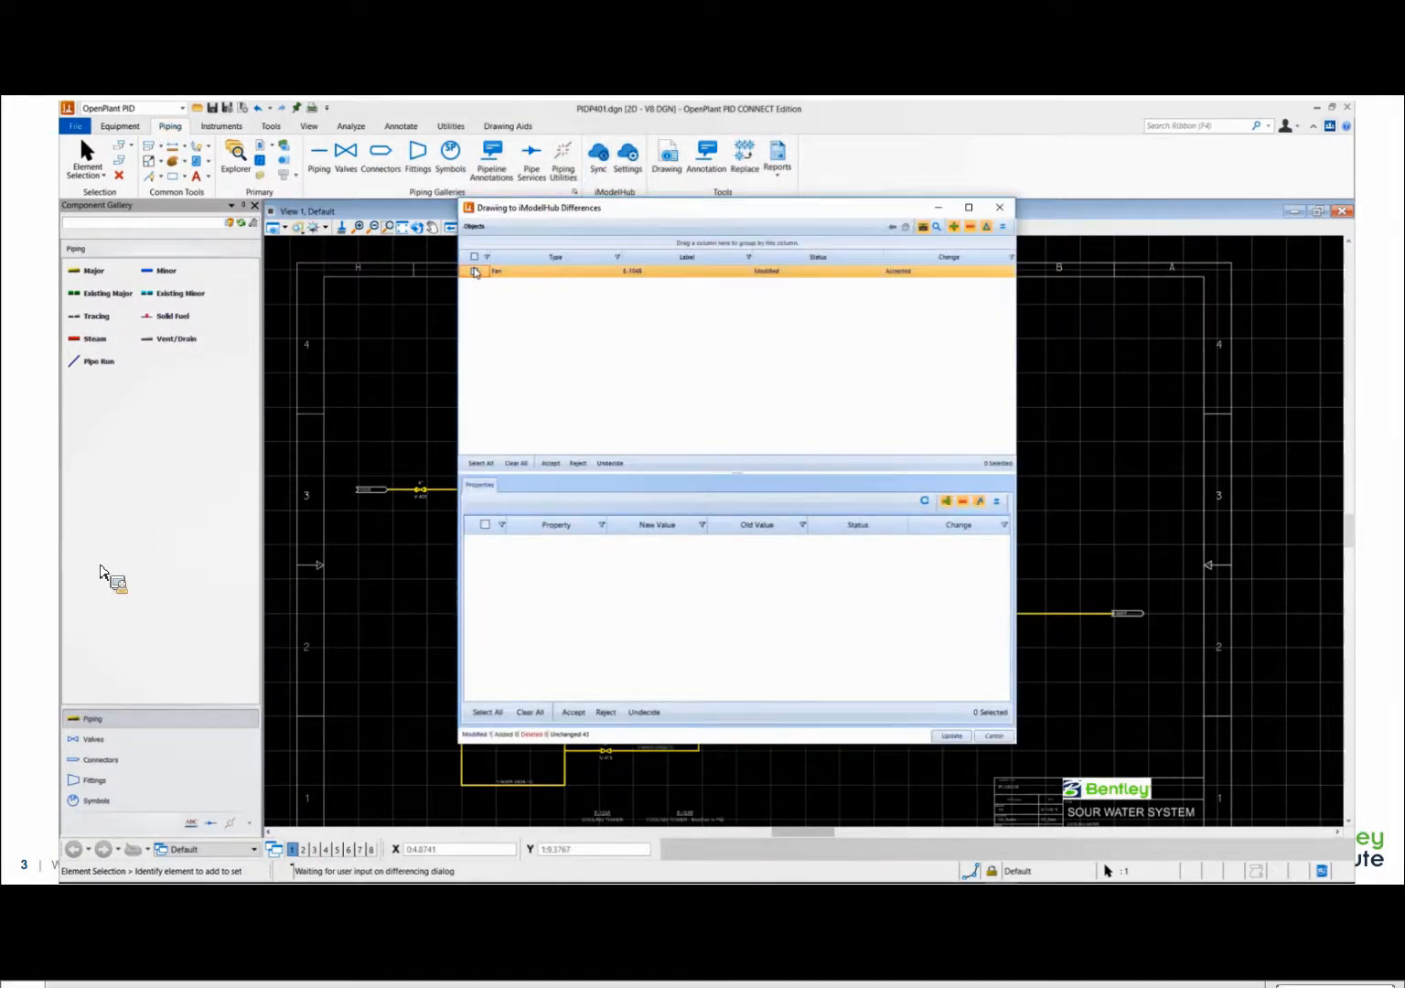
pyautogui.click(473, 271)
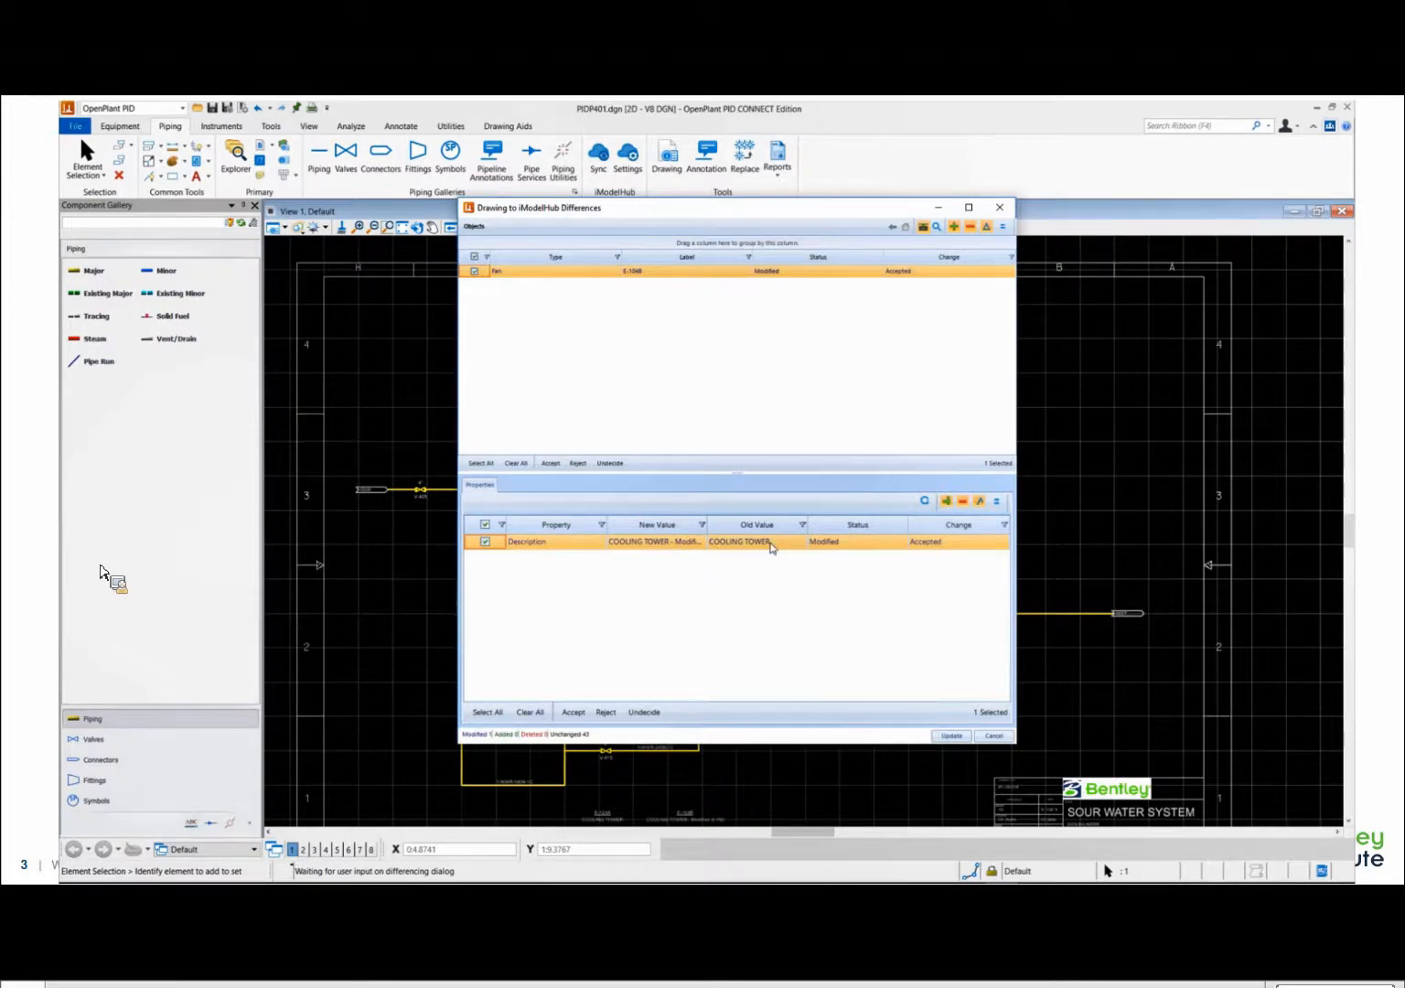
pyautogui.moveTo(709, 524); pyautogui.dragTo(754, 522)
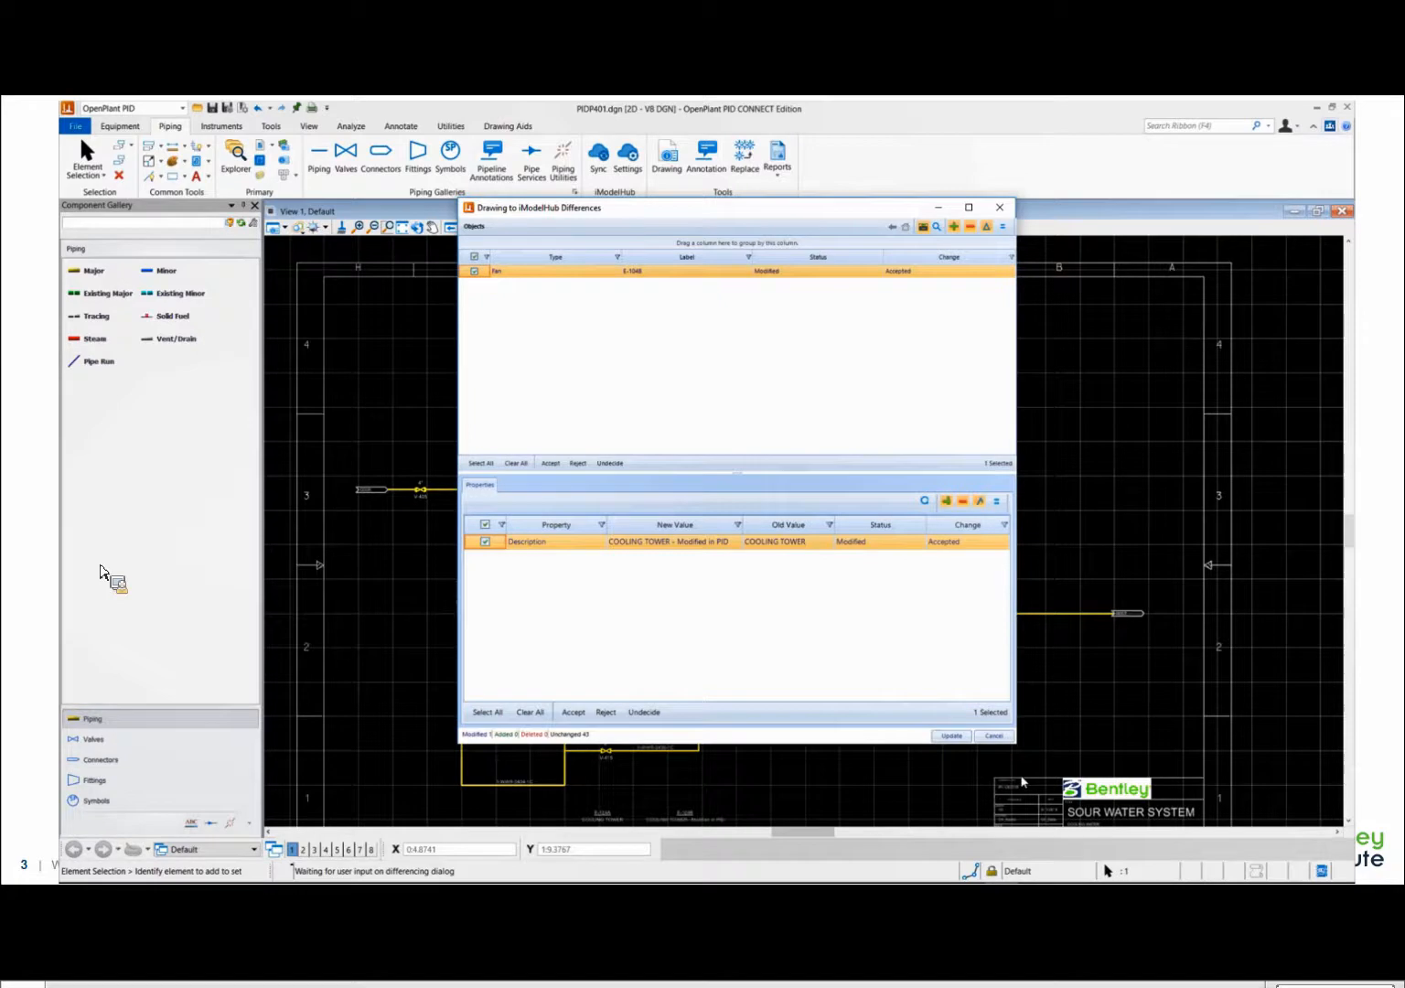
pyautogui.click(955, 737)
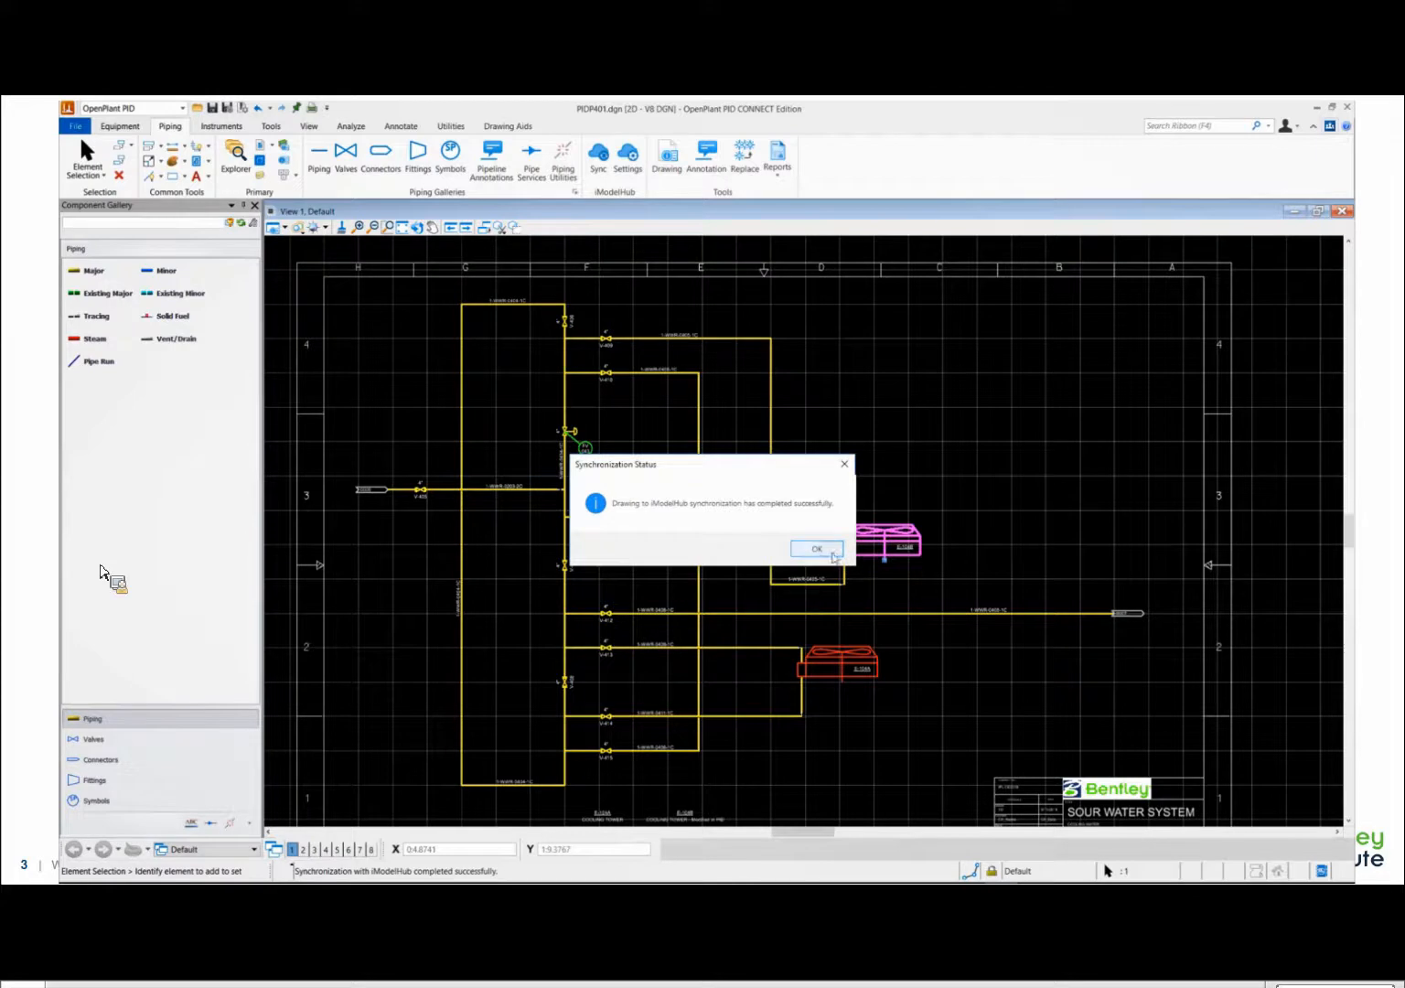
pyautogui.click(816, 549)
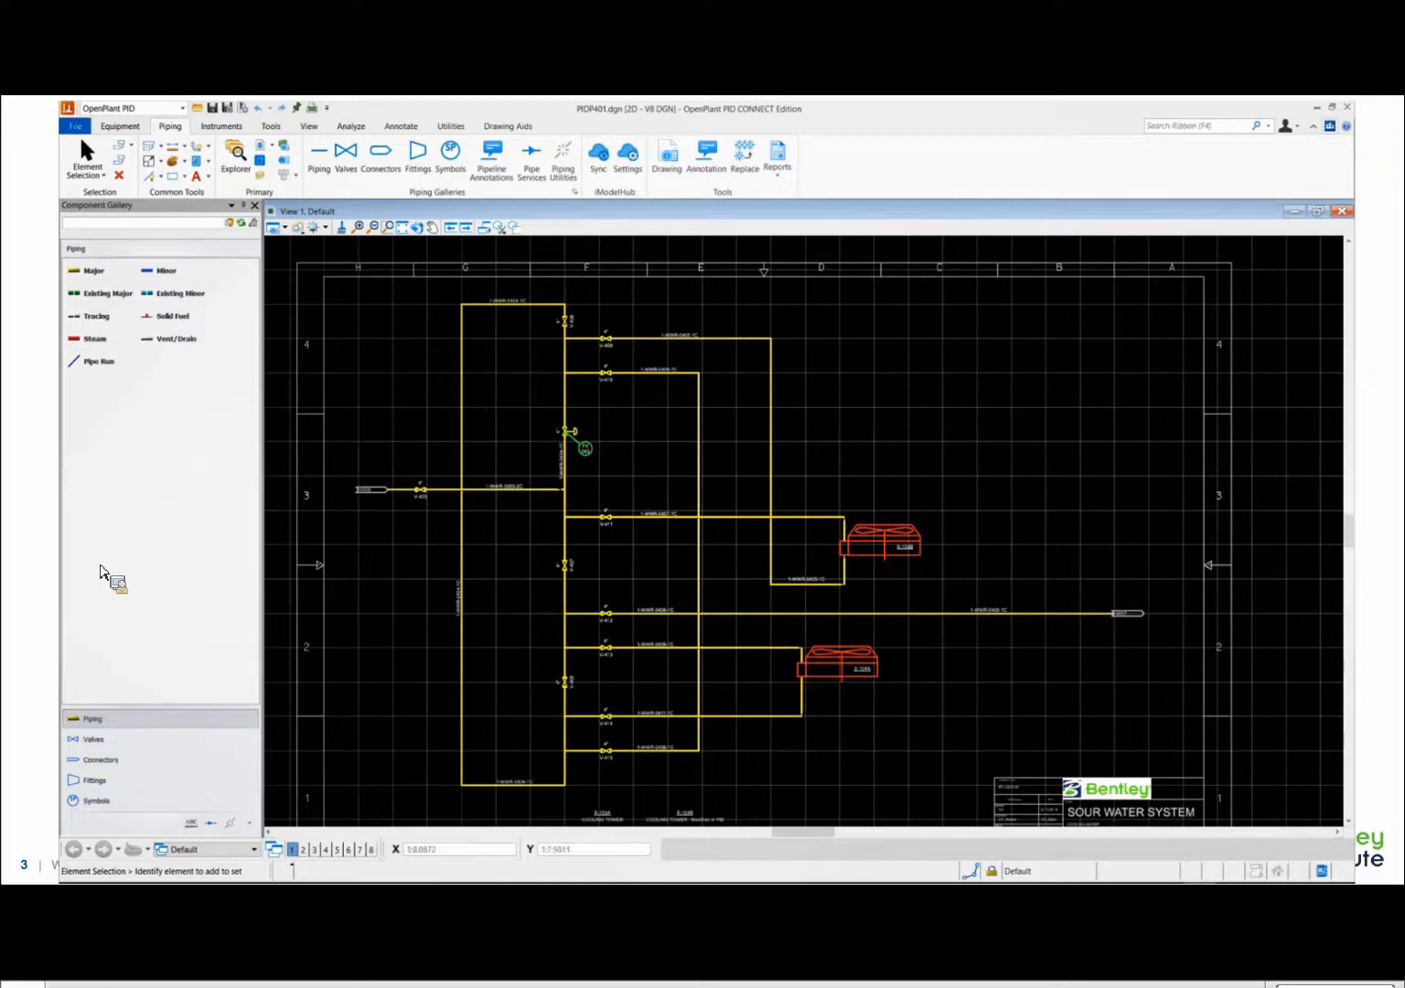
# - Switch to OpenPlant Modeler and create a new file named OPTechTalk in the OpenPlant CONNECT Update3 WorkSet
pyautogui.click(1316, 107)
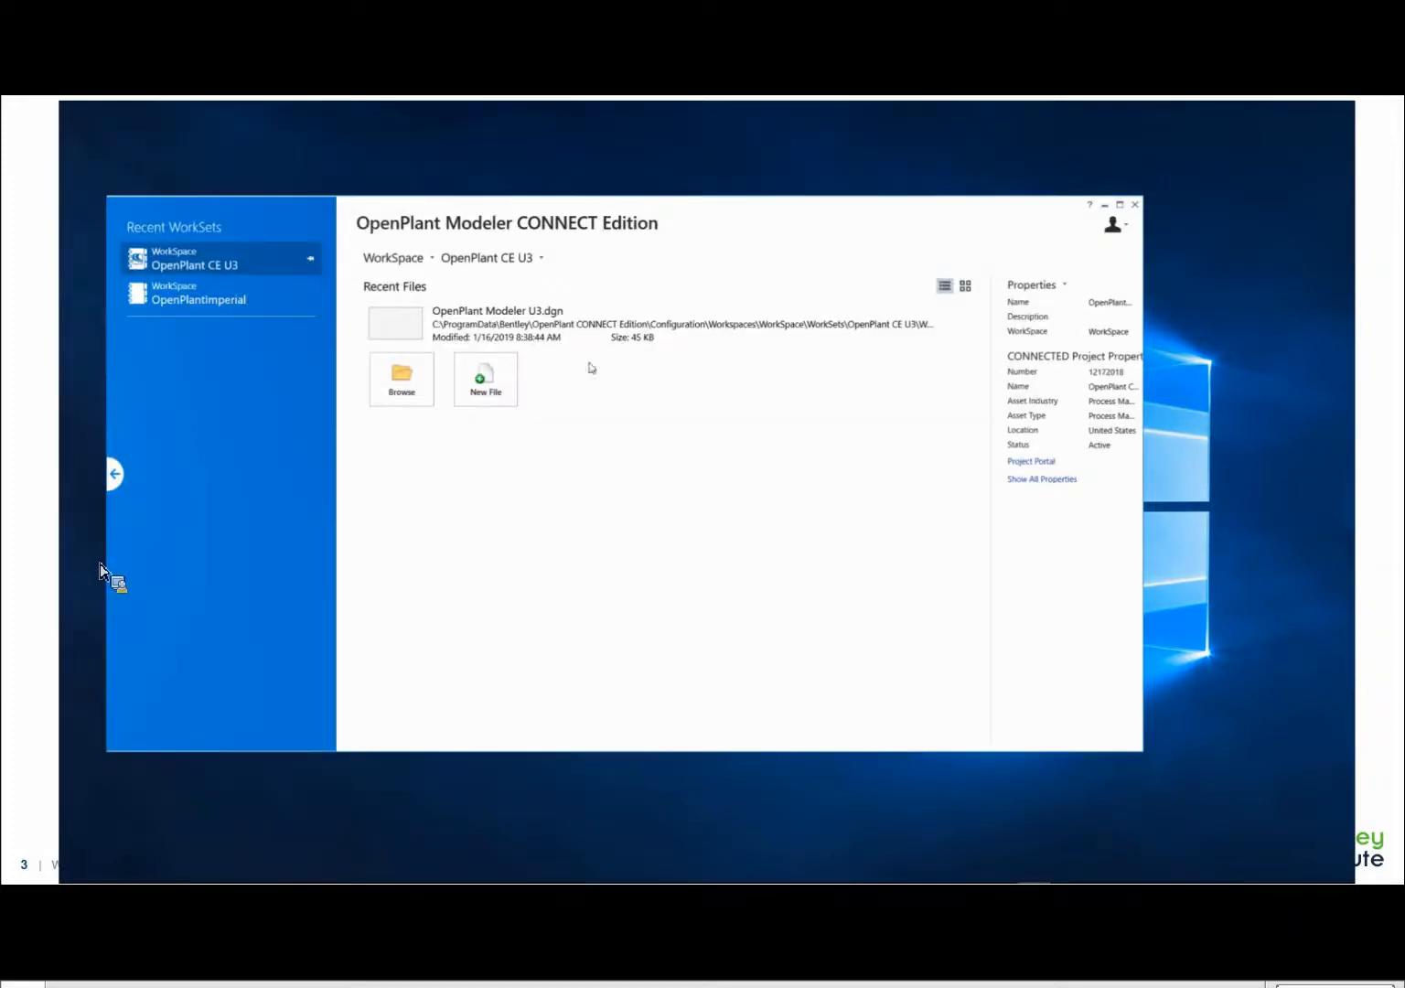
pyautogui.click(546, 260)
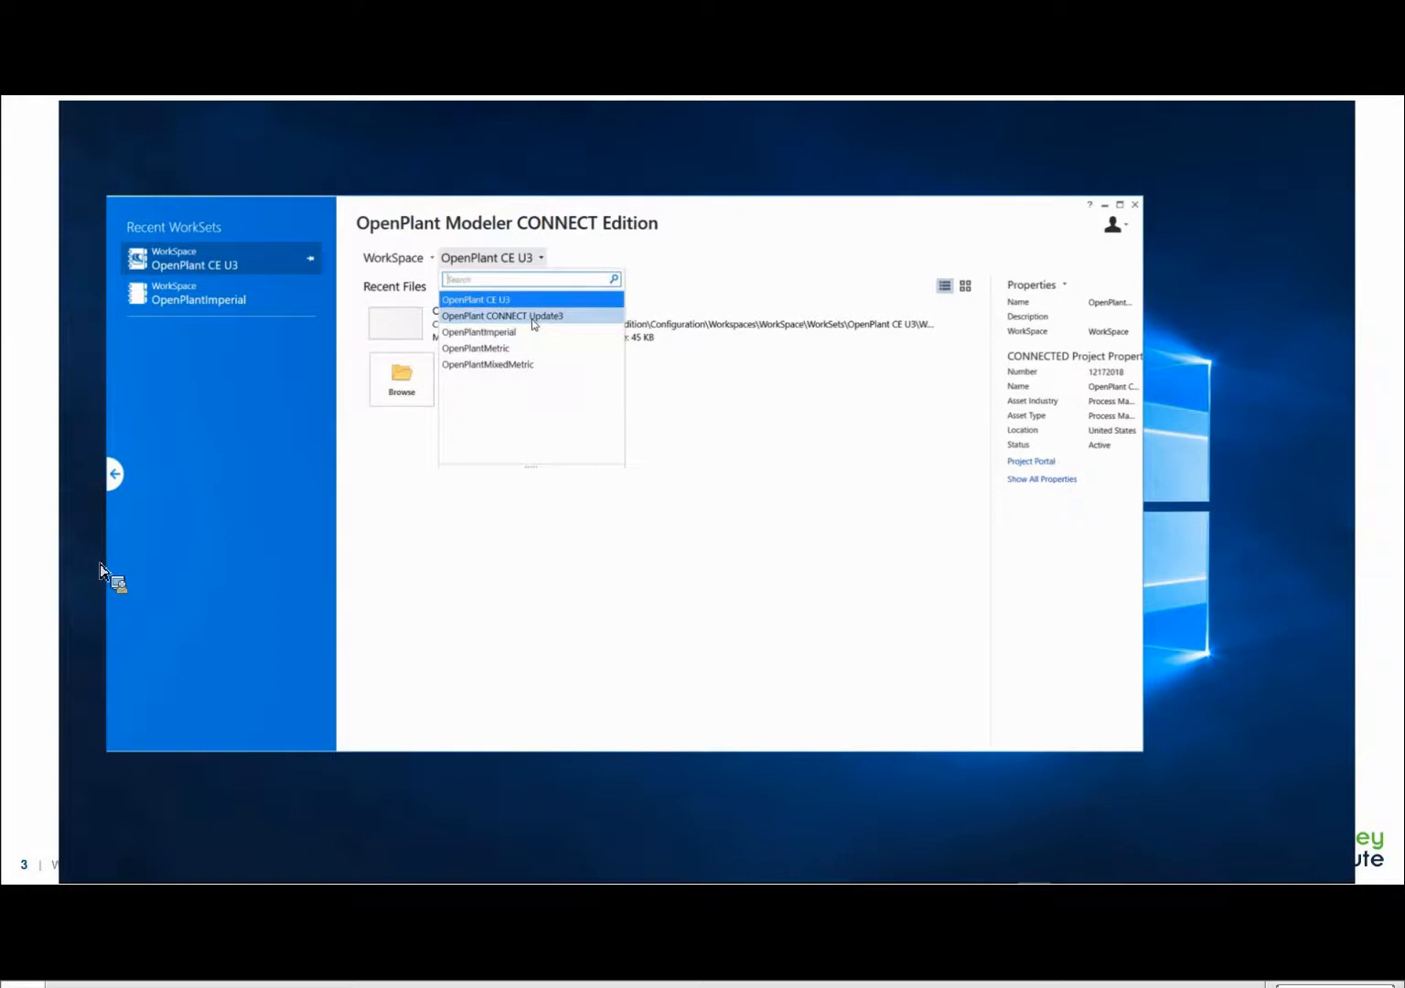
pyautogui.click(534, 319)
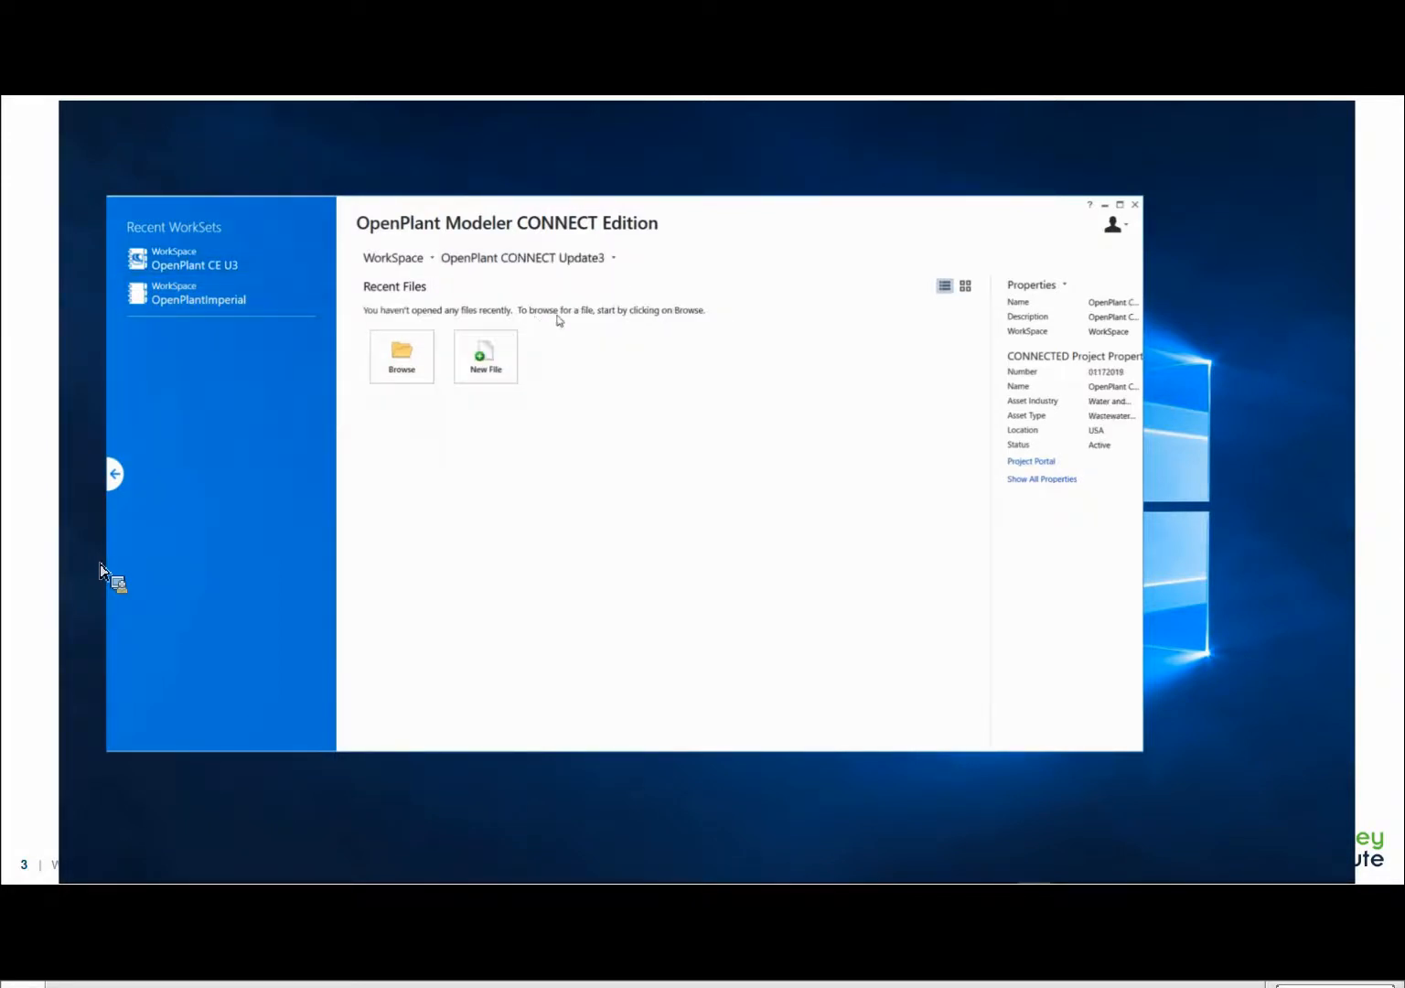
pyautogui.click(487, 359)
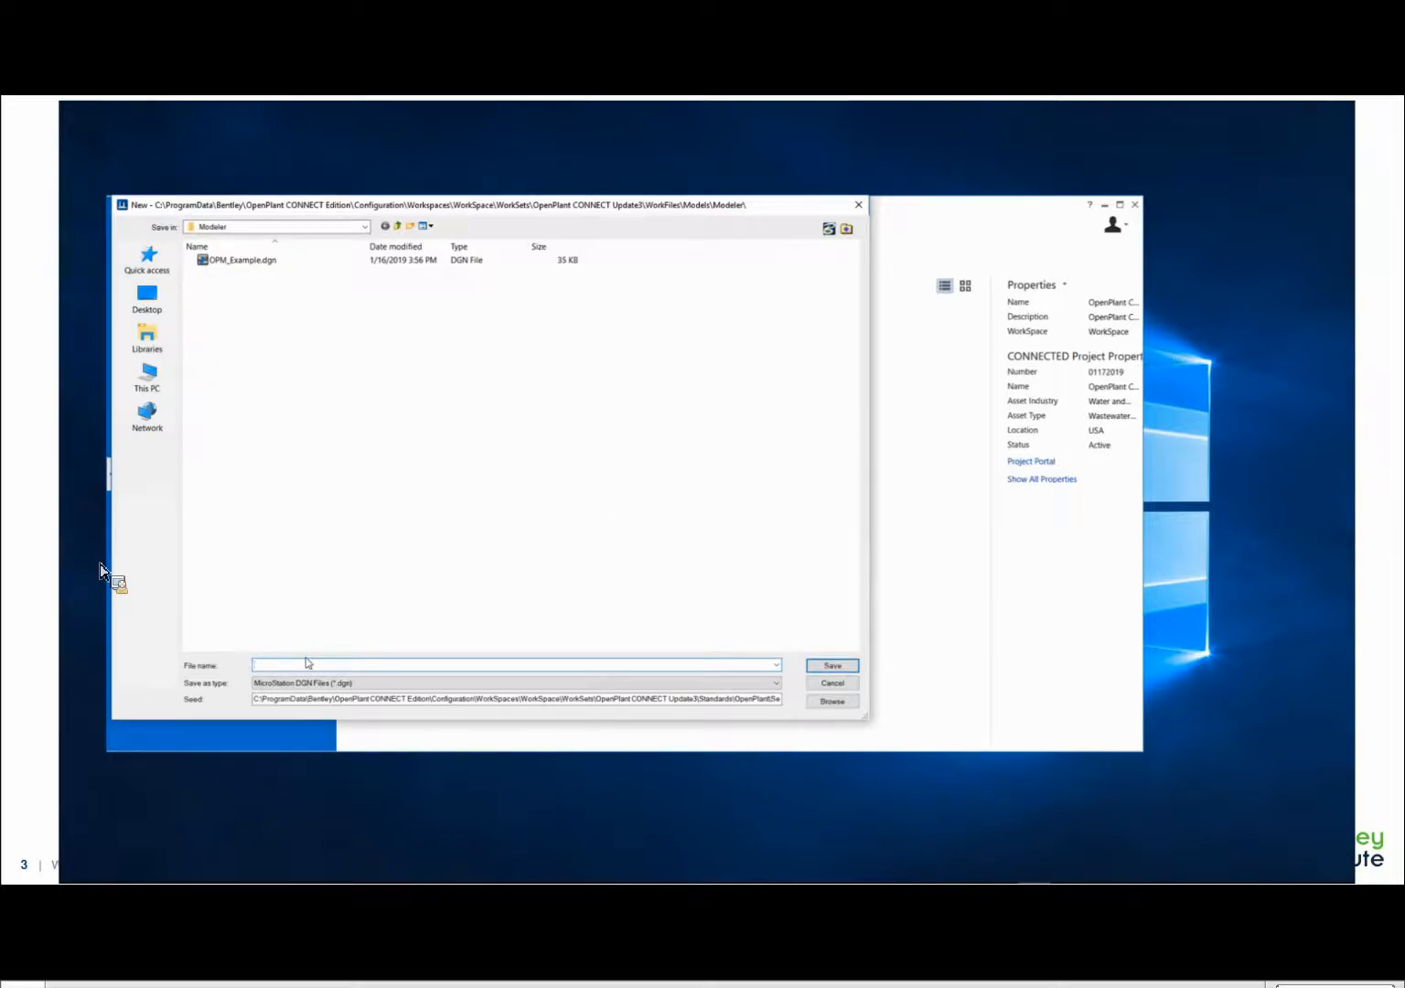
pyautogui.write('OPTechTalk')
pyautogui.press('Return')
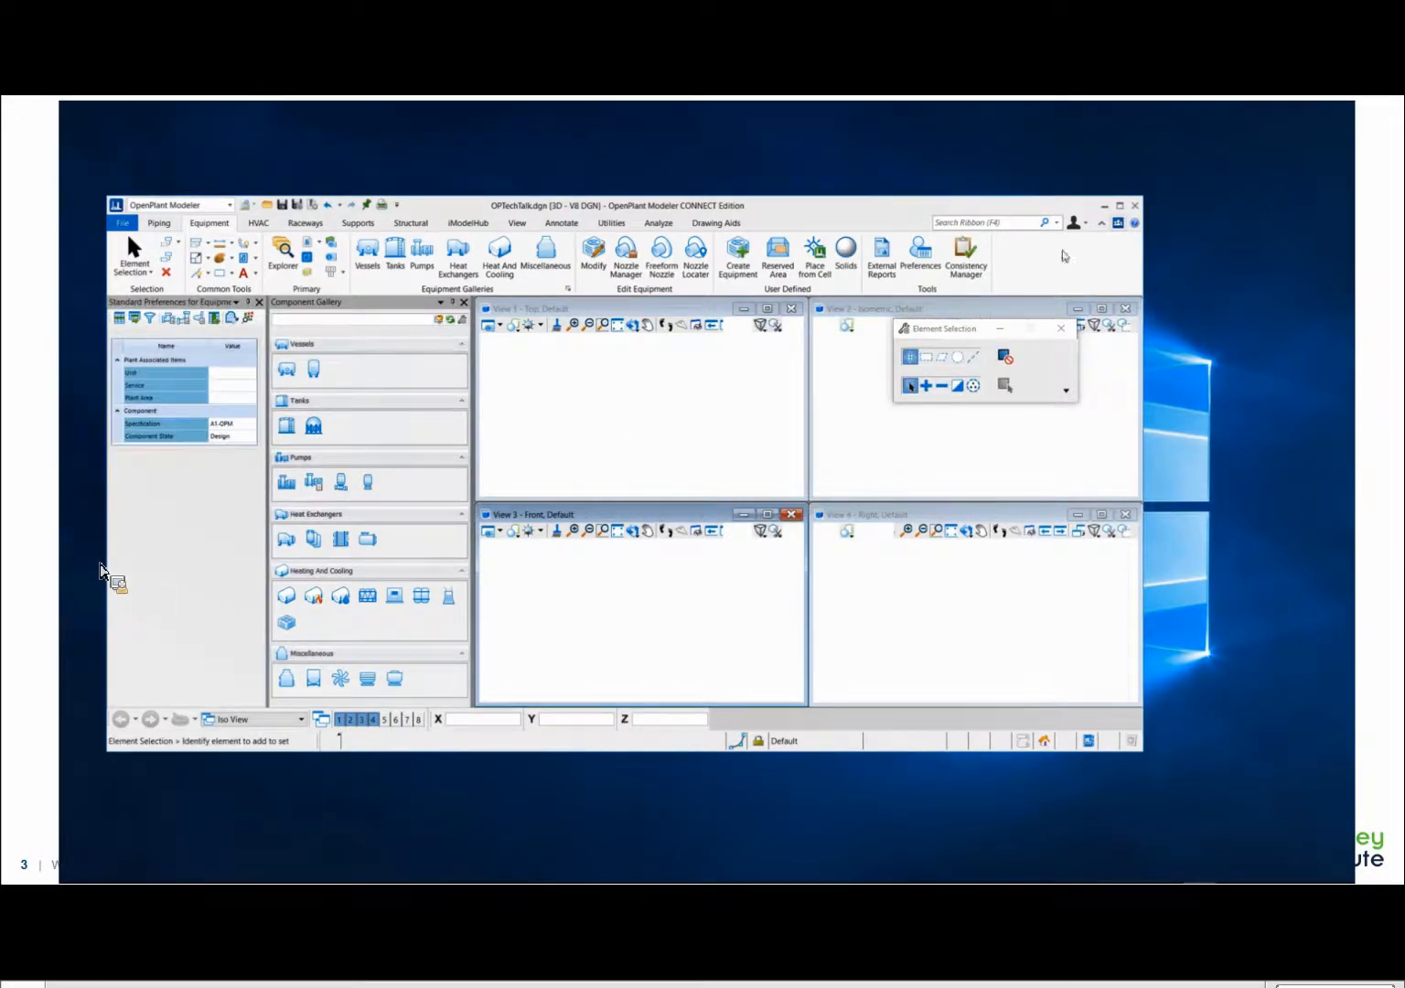
# - Maximize the Modeler window, dock the Component Gallery beneath the Standard Preferences, and enlarge the docked area
pyautogui.click(1120, 207)
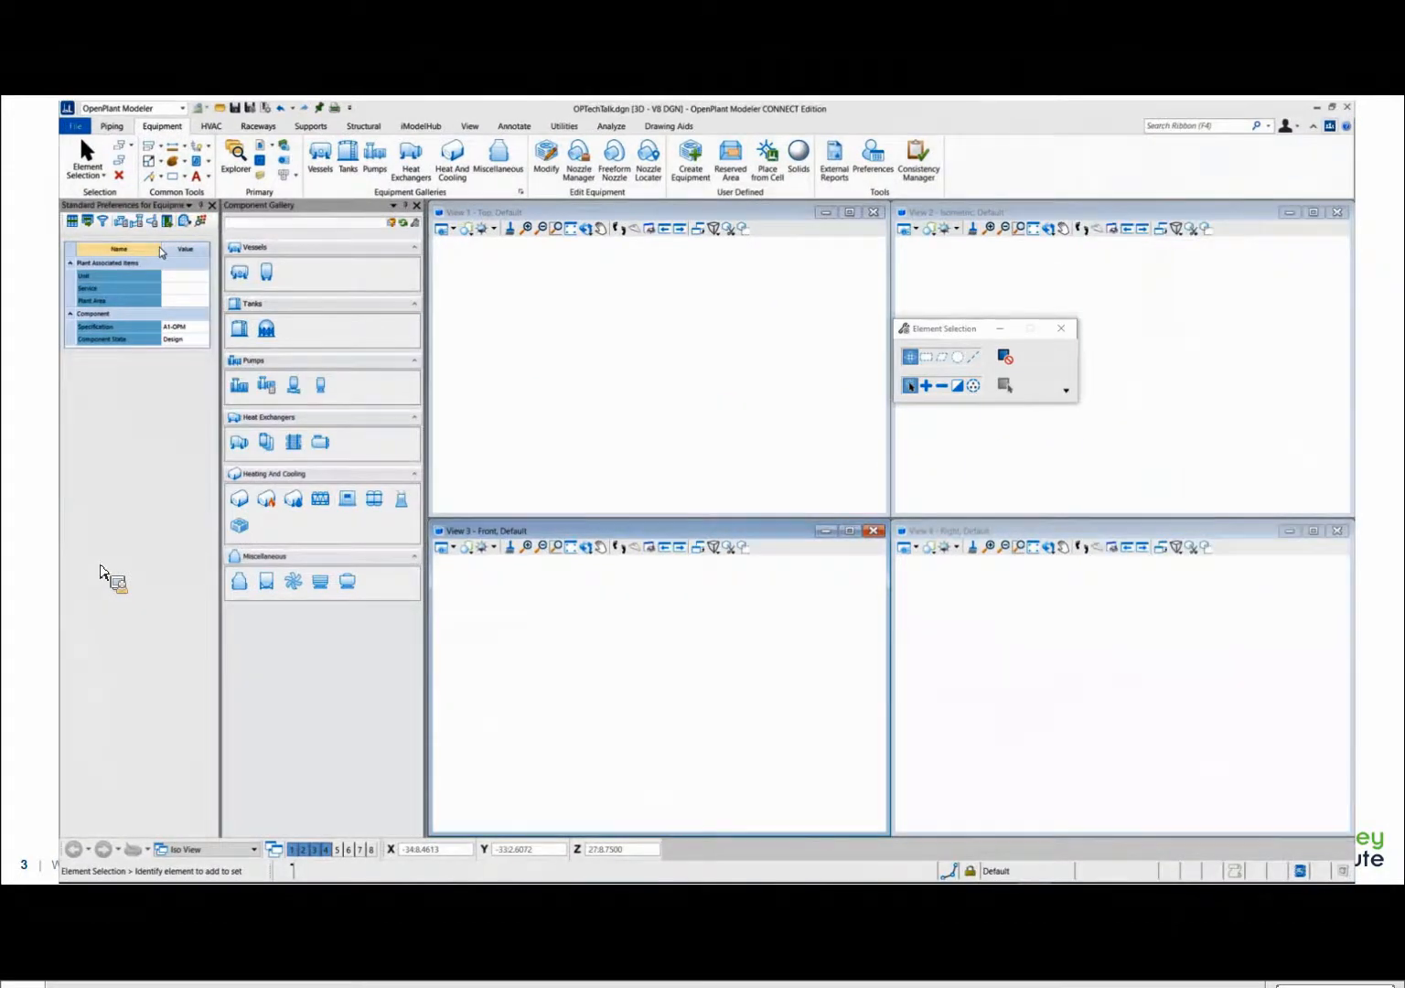
pyautogui.doubleClick(160, 251)
pyautogui.moveTo(287, 206)
pyautogui.mouseDown()
pyautogui.moveTo(132, 376)
pyautogui.moveTo(144, 379)
pyautogui.moveTo(139, 539)
pyautogui.mouseUp()
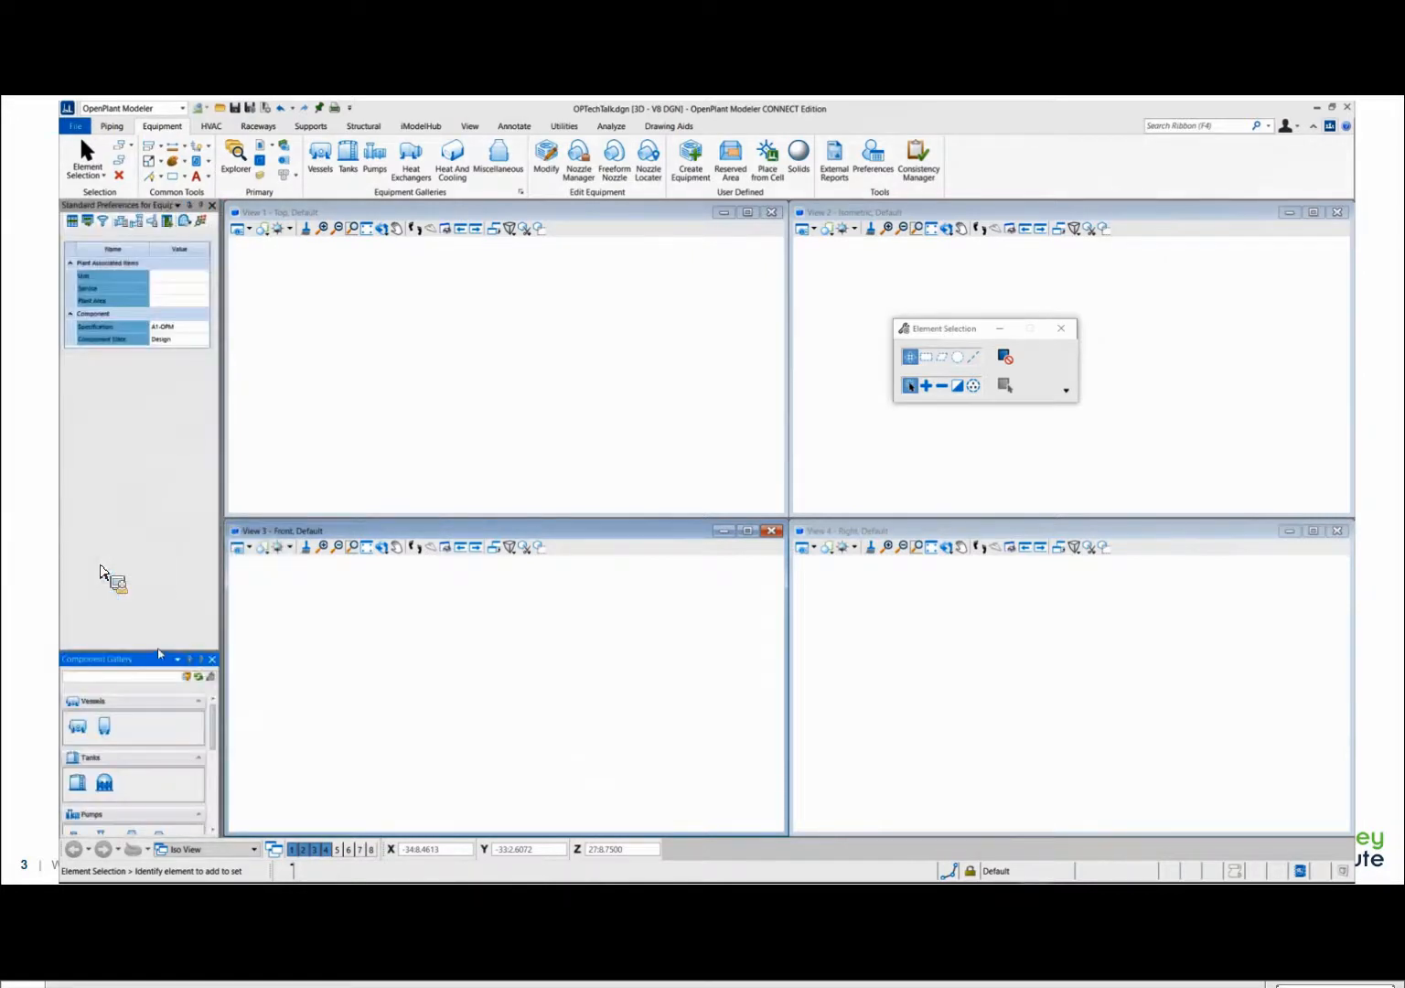
pyautogui.moveTo(158, 653); pyautogui.dragTo(281, 373)
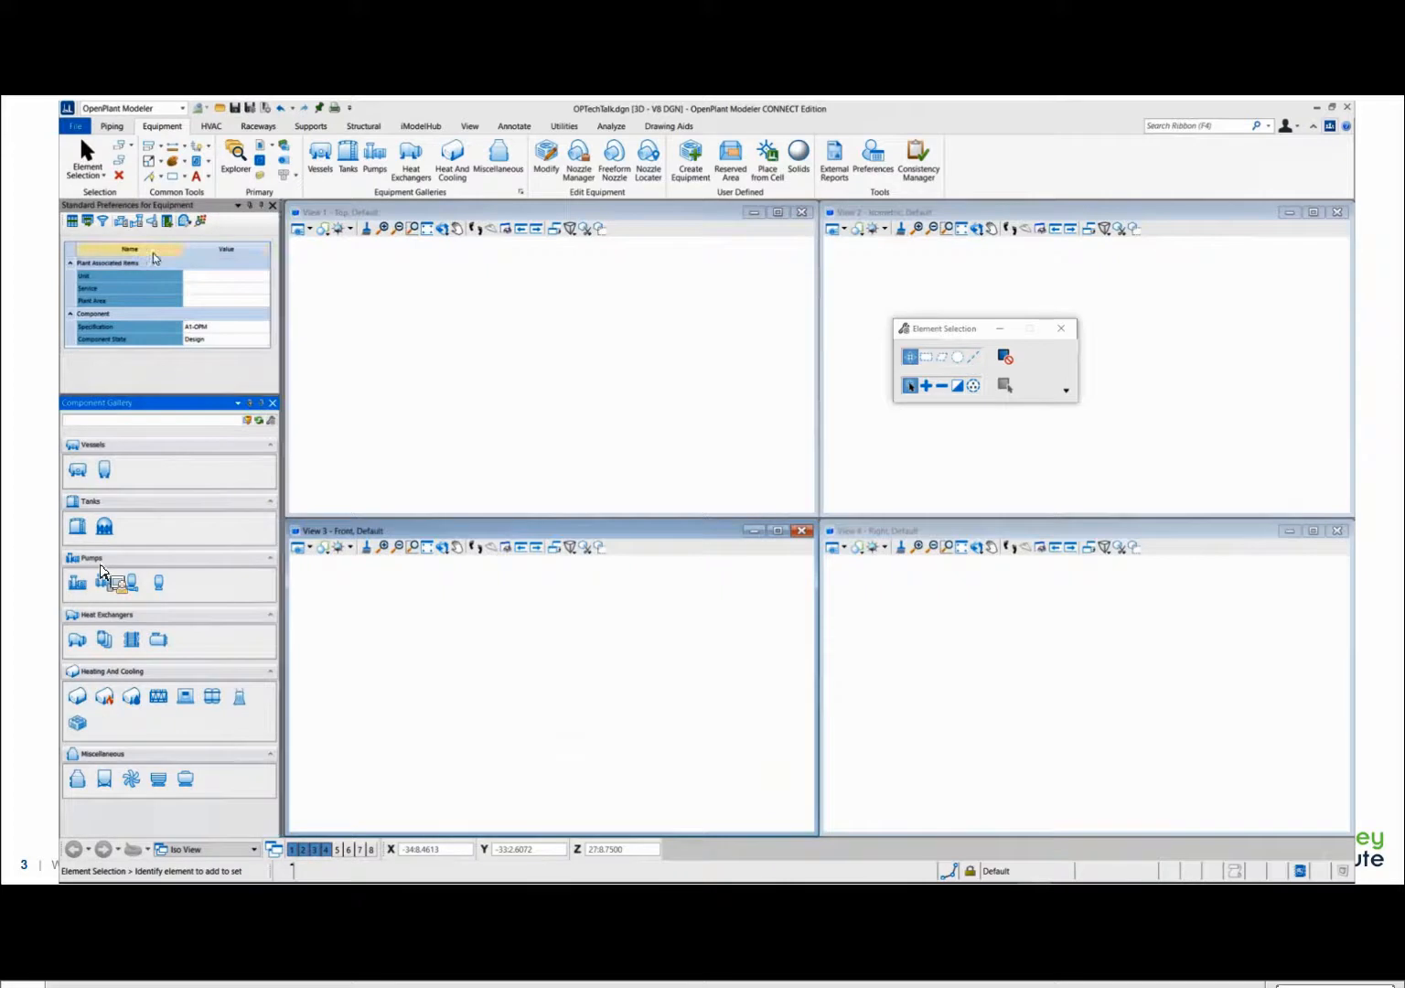
# - Narrow the Name column in the Standard Preferences, then open the Explorer and dock it beside the views
pyautogui.moveTo(183, 251); pyautogui.dragTo(162, 251)
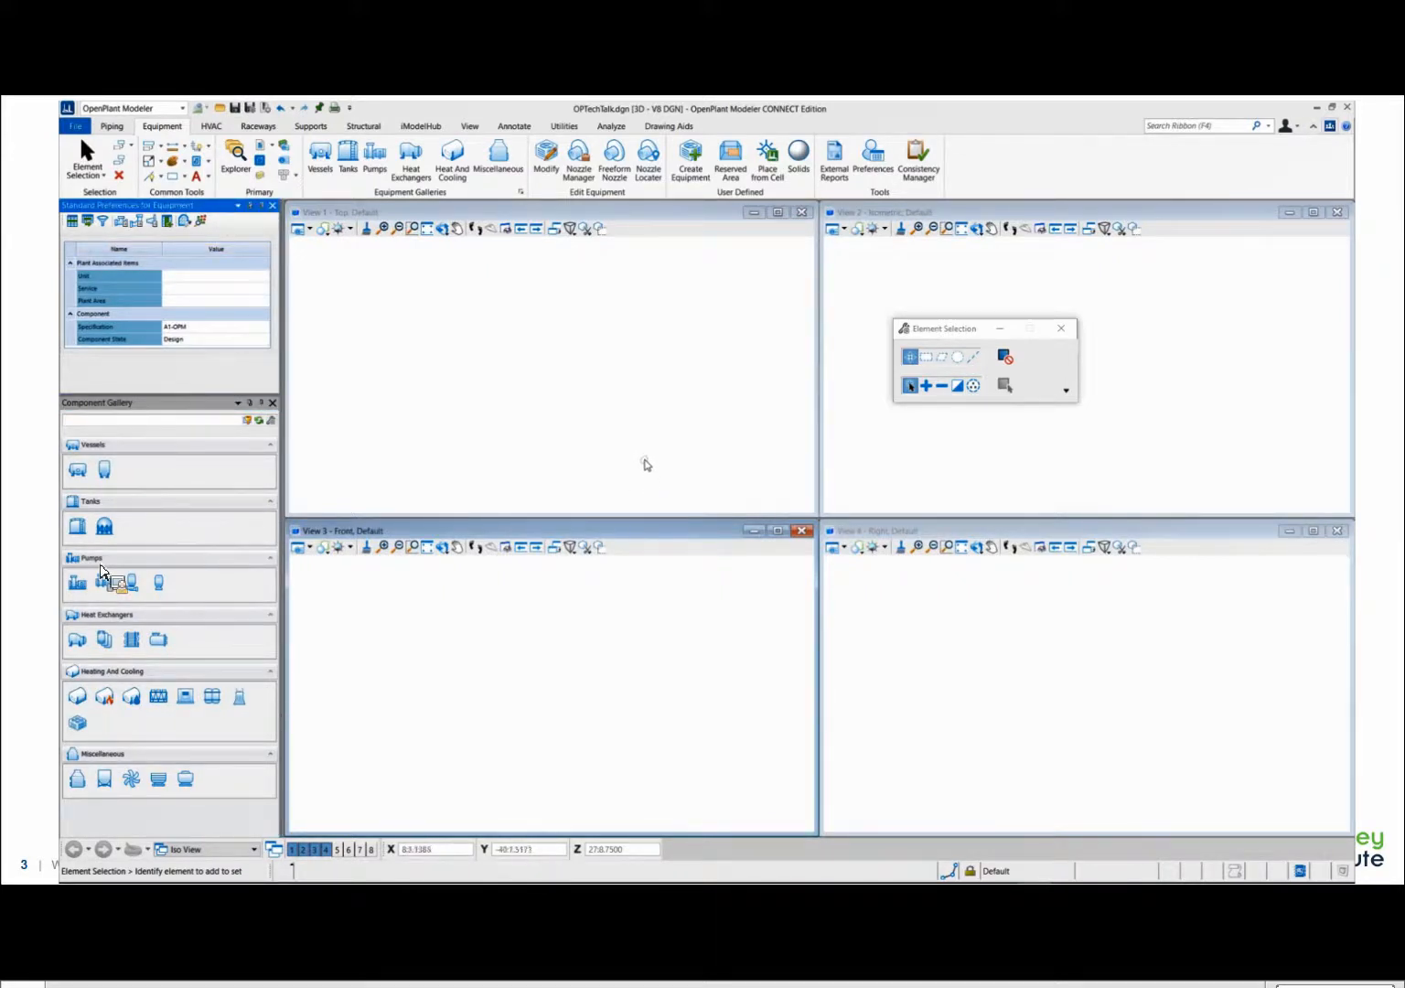
pyautogui.click(412, 230)
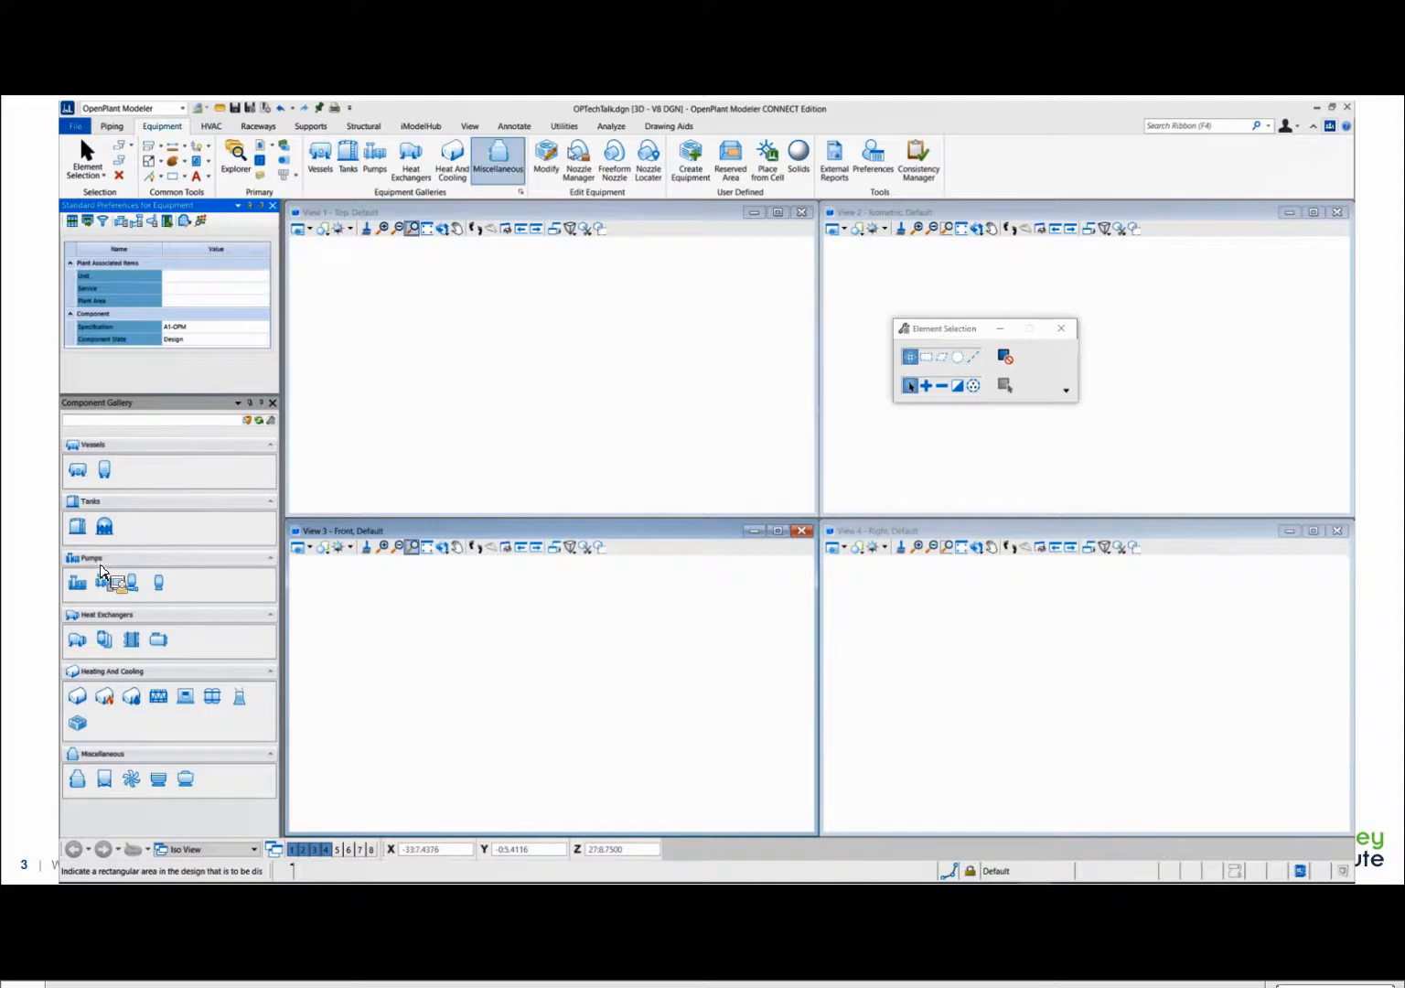
pyautogui.click(236, 157)
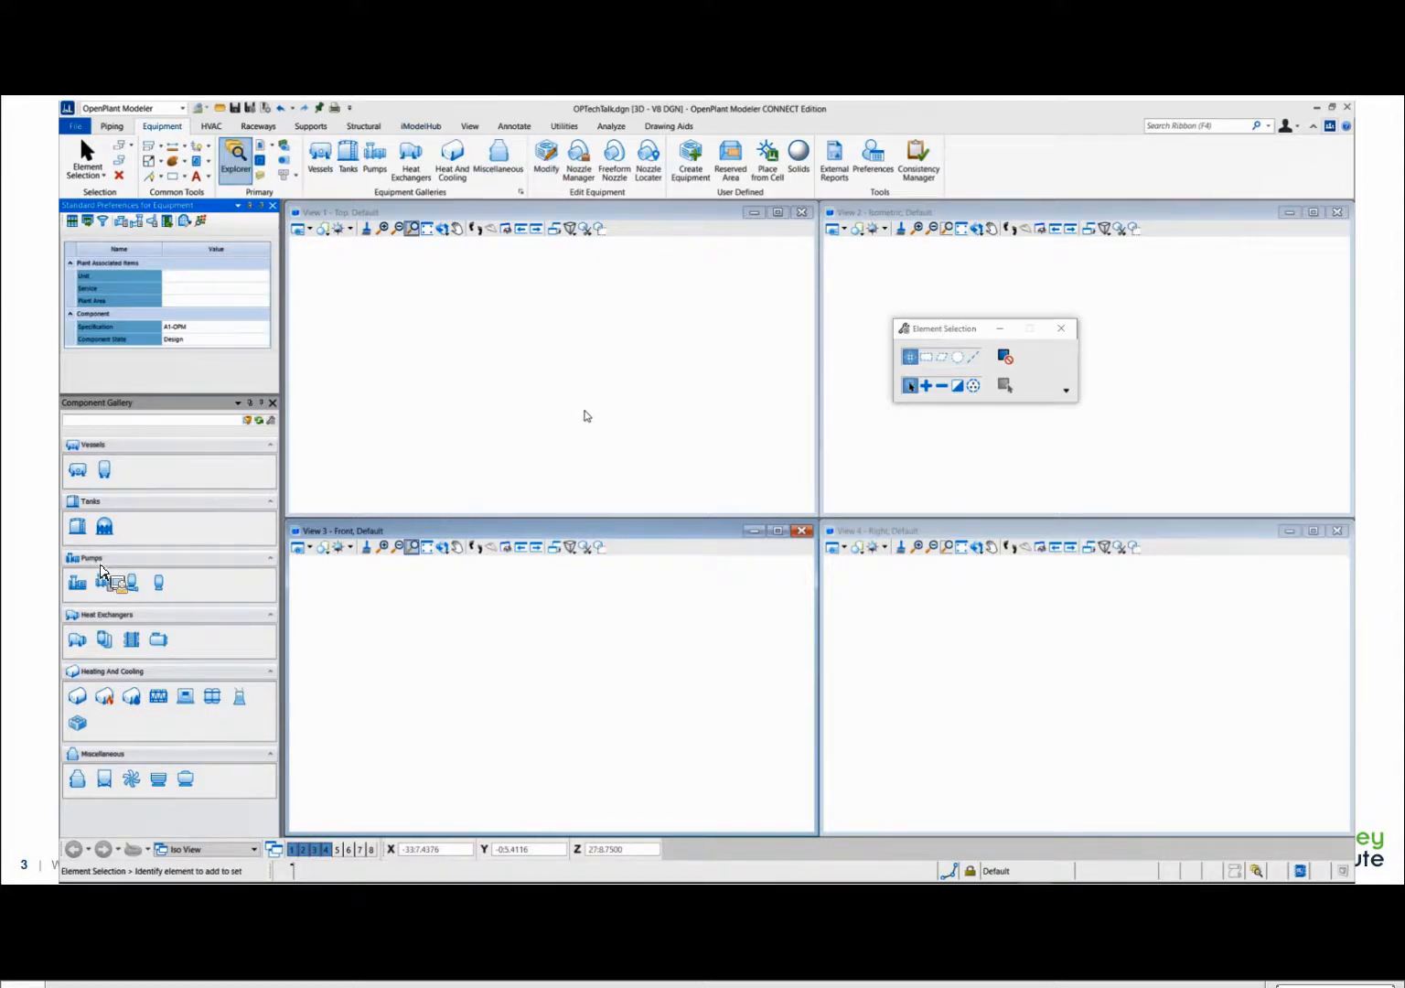
pyautogui.moveTo(634, 322); pyautogui.dragTo(1270, 477)
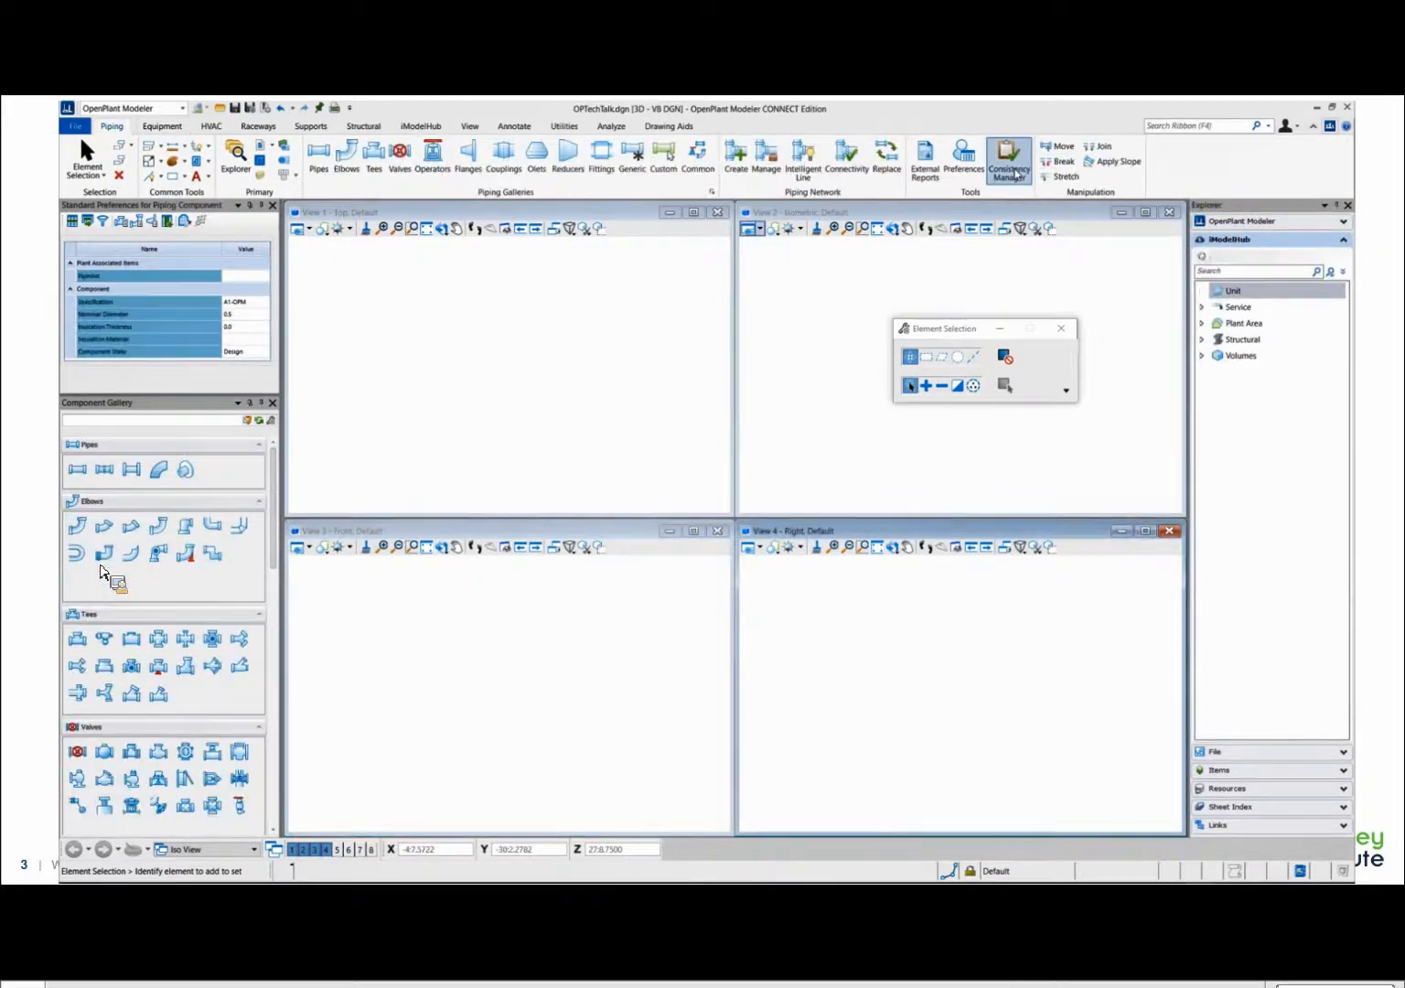
# - Open the Consistency Manager, narrow its navigation area, and run the query for all component classes
pyautogui.click(1010, 168)
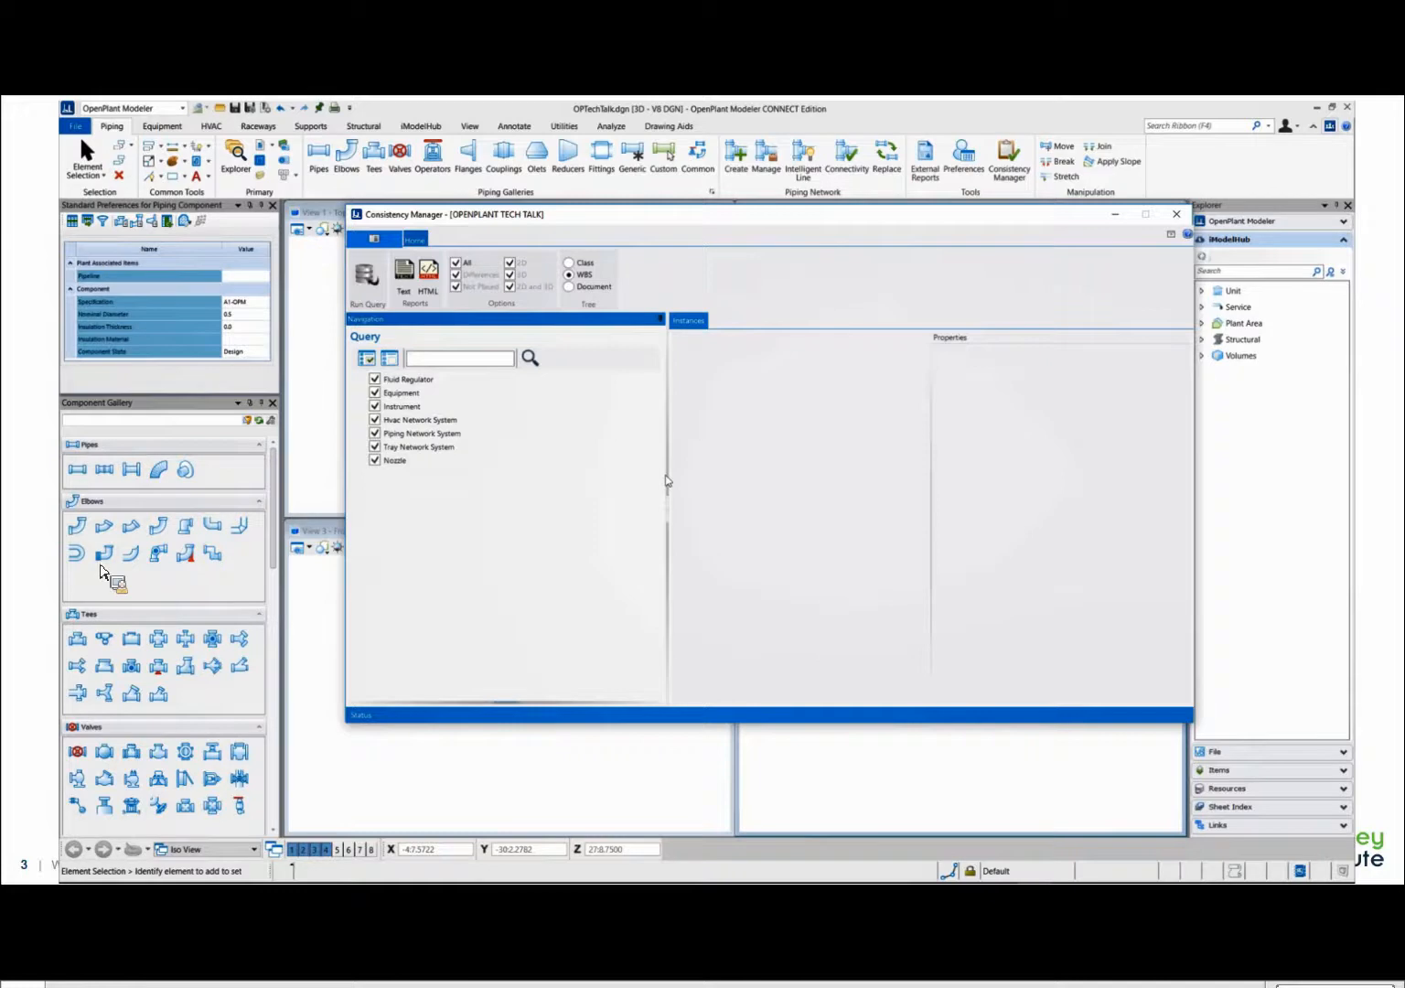
pyautogui.moveTo(575, 468); pyautogui.dragTo(567, 471)
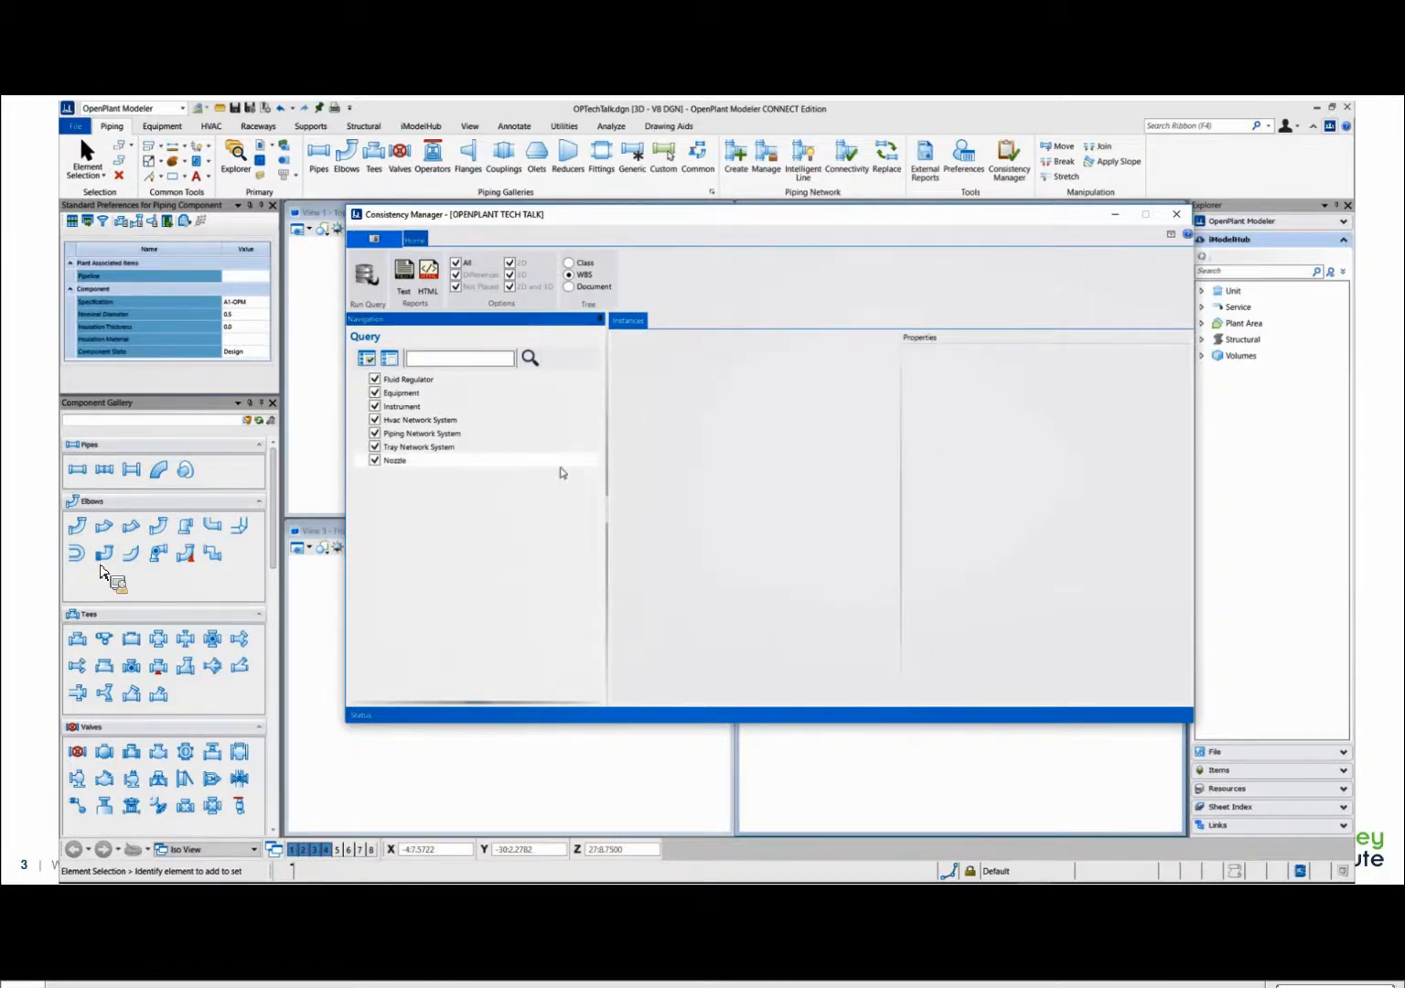
pyautogui.click(376, 291)
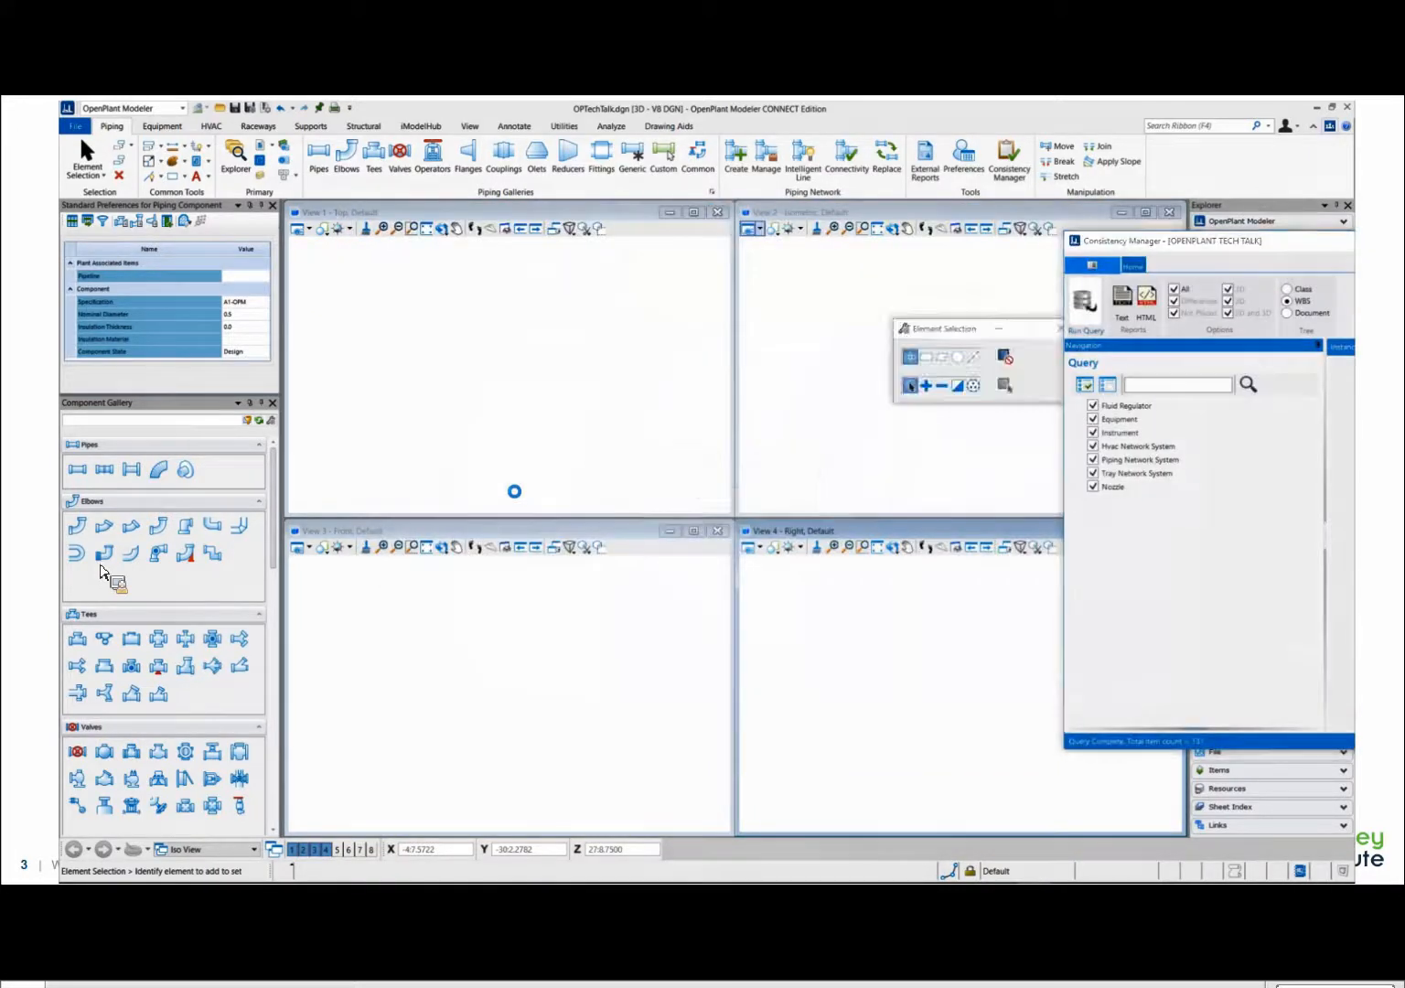
pyautogui.moveTo(639, 272); pyautogui.dragTo(623, 233)
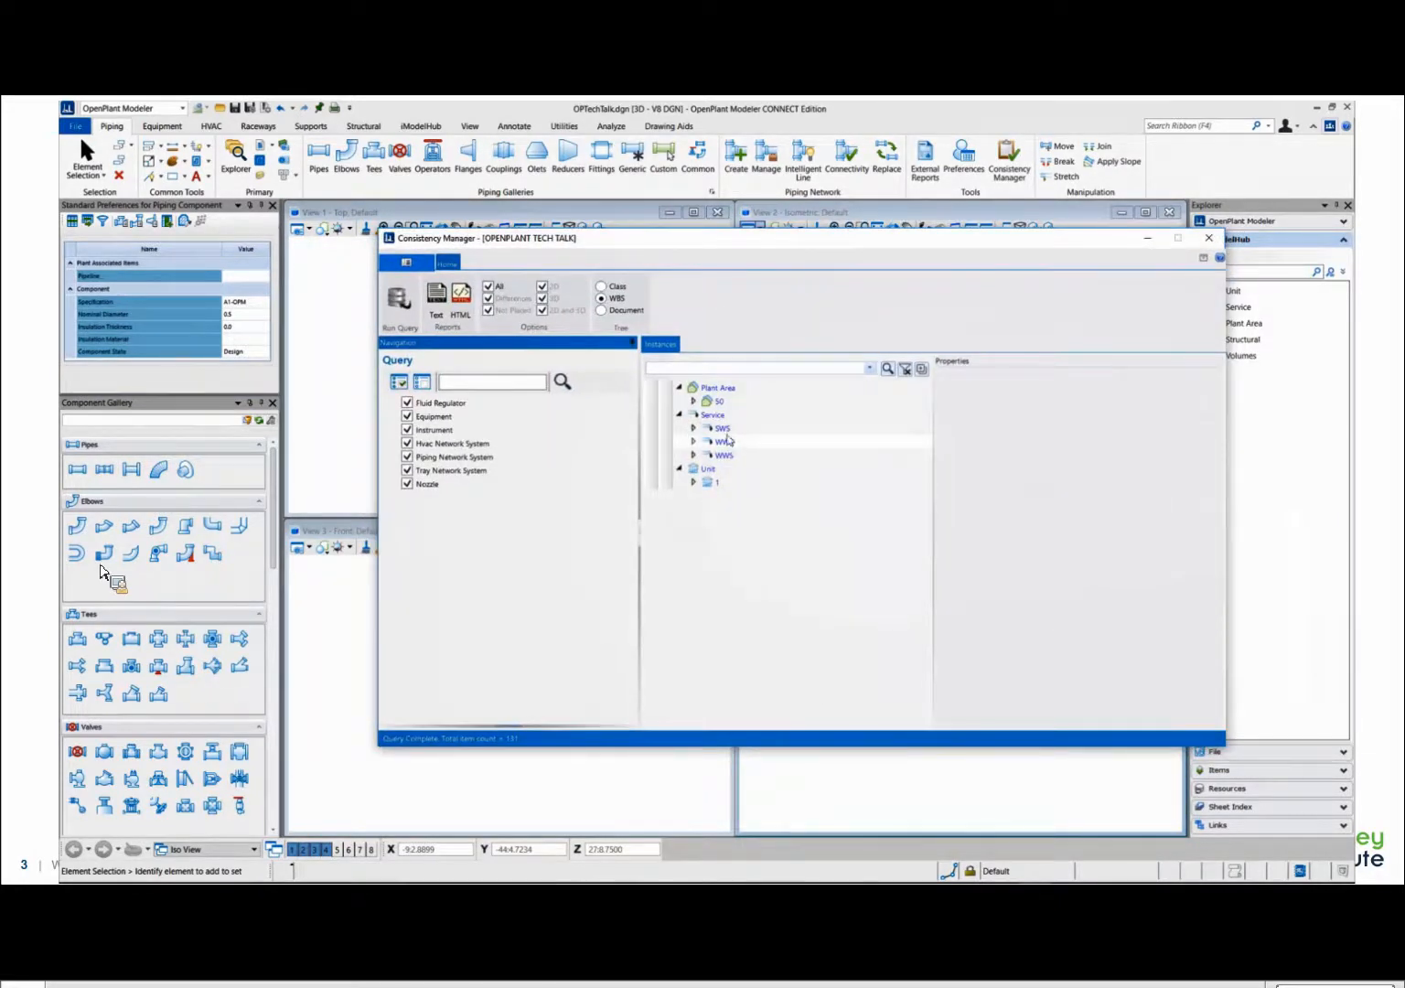
# - Expand plant area 50, services SWS, WWR and WWS, and unit 1 in the WBS instance tree
pyautogui.click(693, 401)
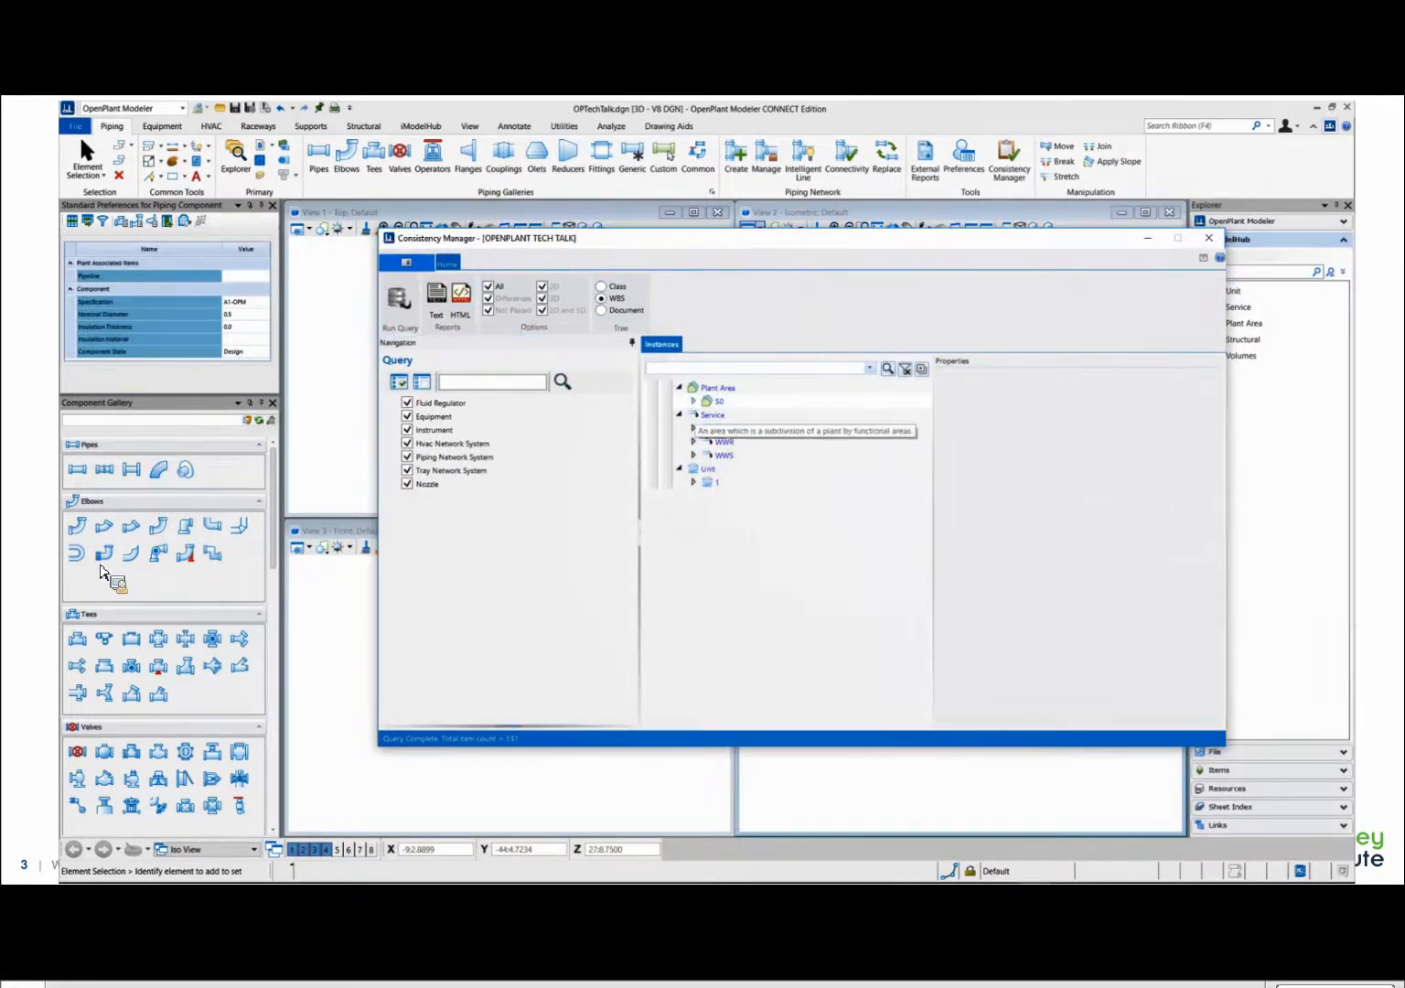
pyautogui.click(692, 469)
pyautogui.click(692, 522)
pyautogui.click(692, 563)
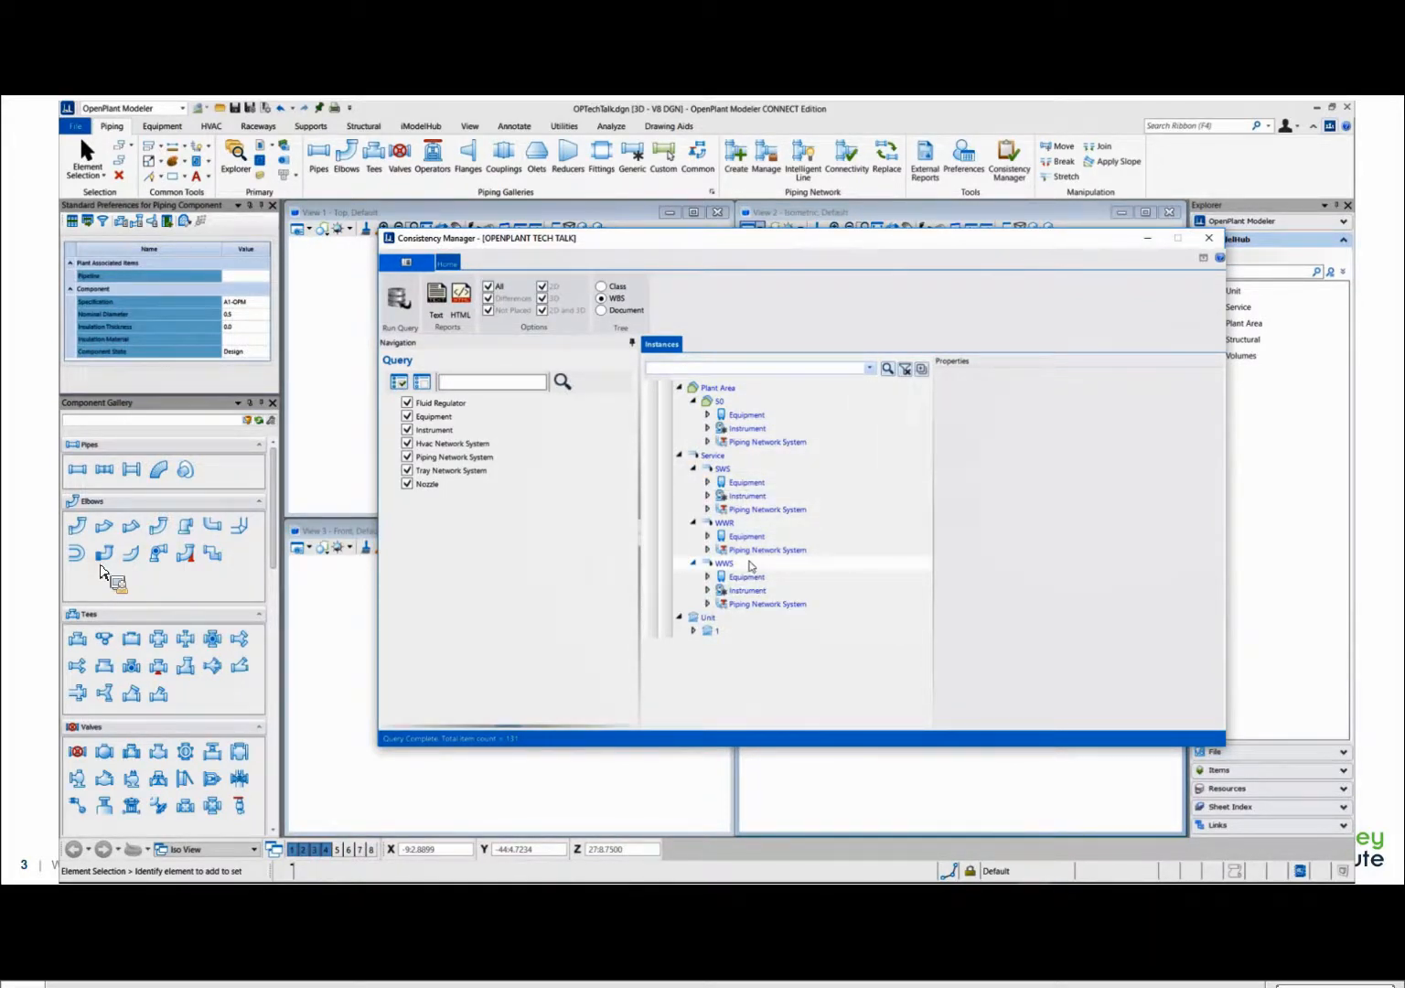
pyautogui.click(694, 632)
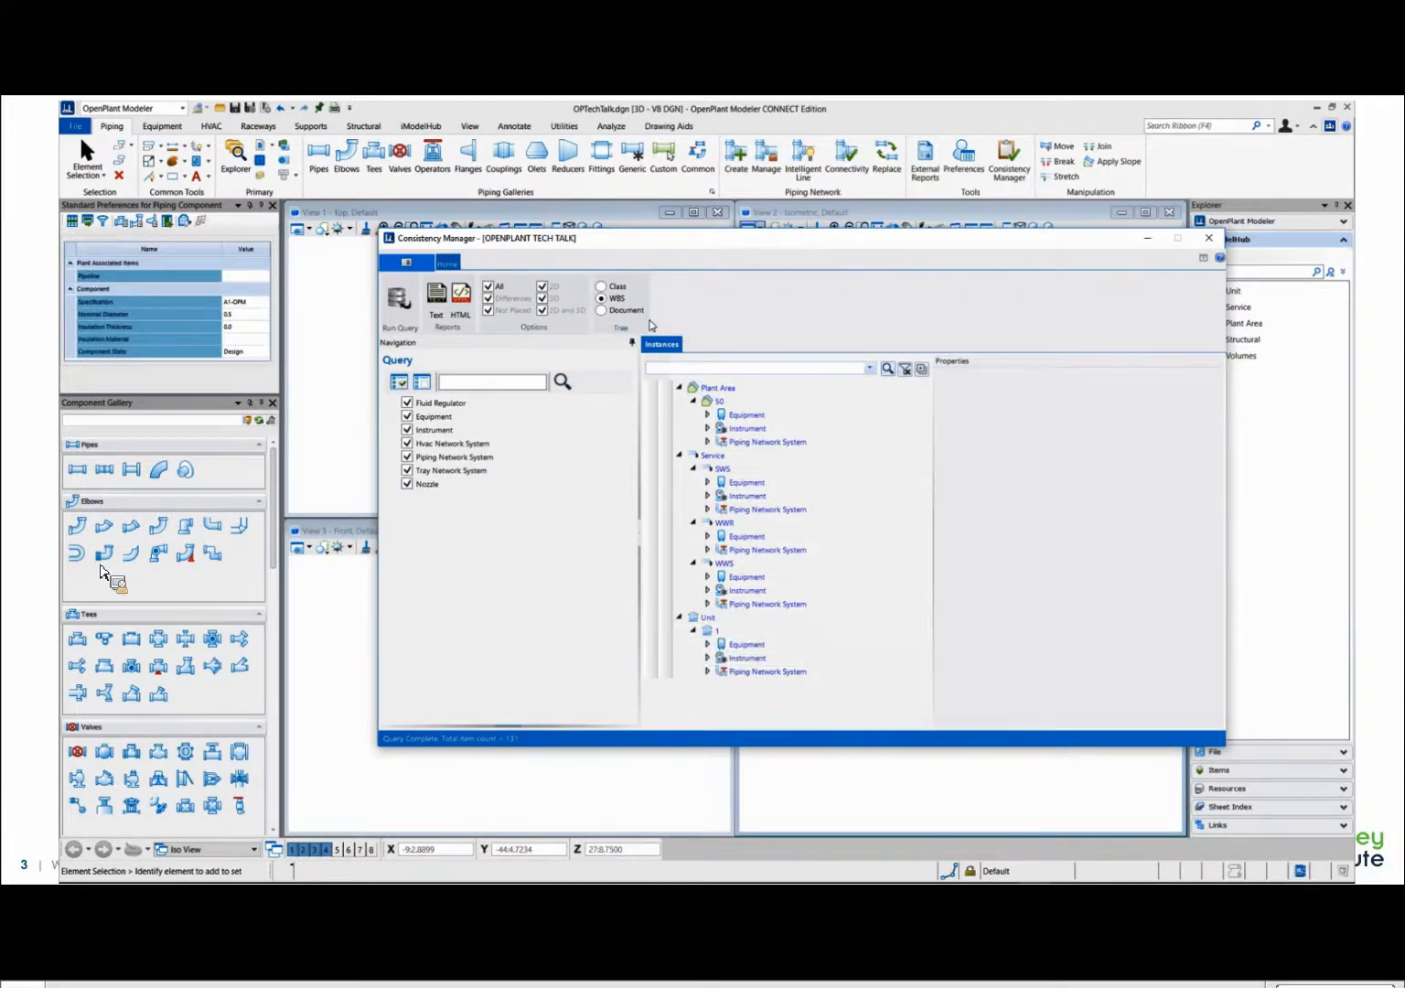
# - Expand the heat exchangers and pipelines under service SWS and examine the properties of pipeline 1-SWS-0201-1C
pyautogui.click(706, 482)
pyautogui.click(722, 496)
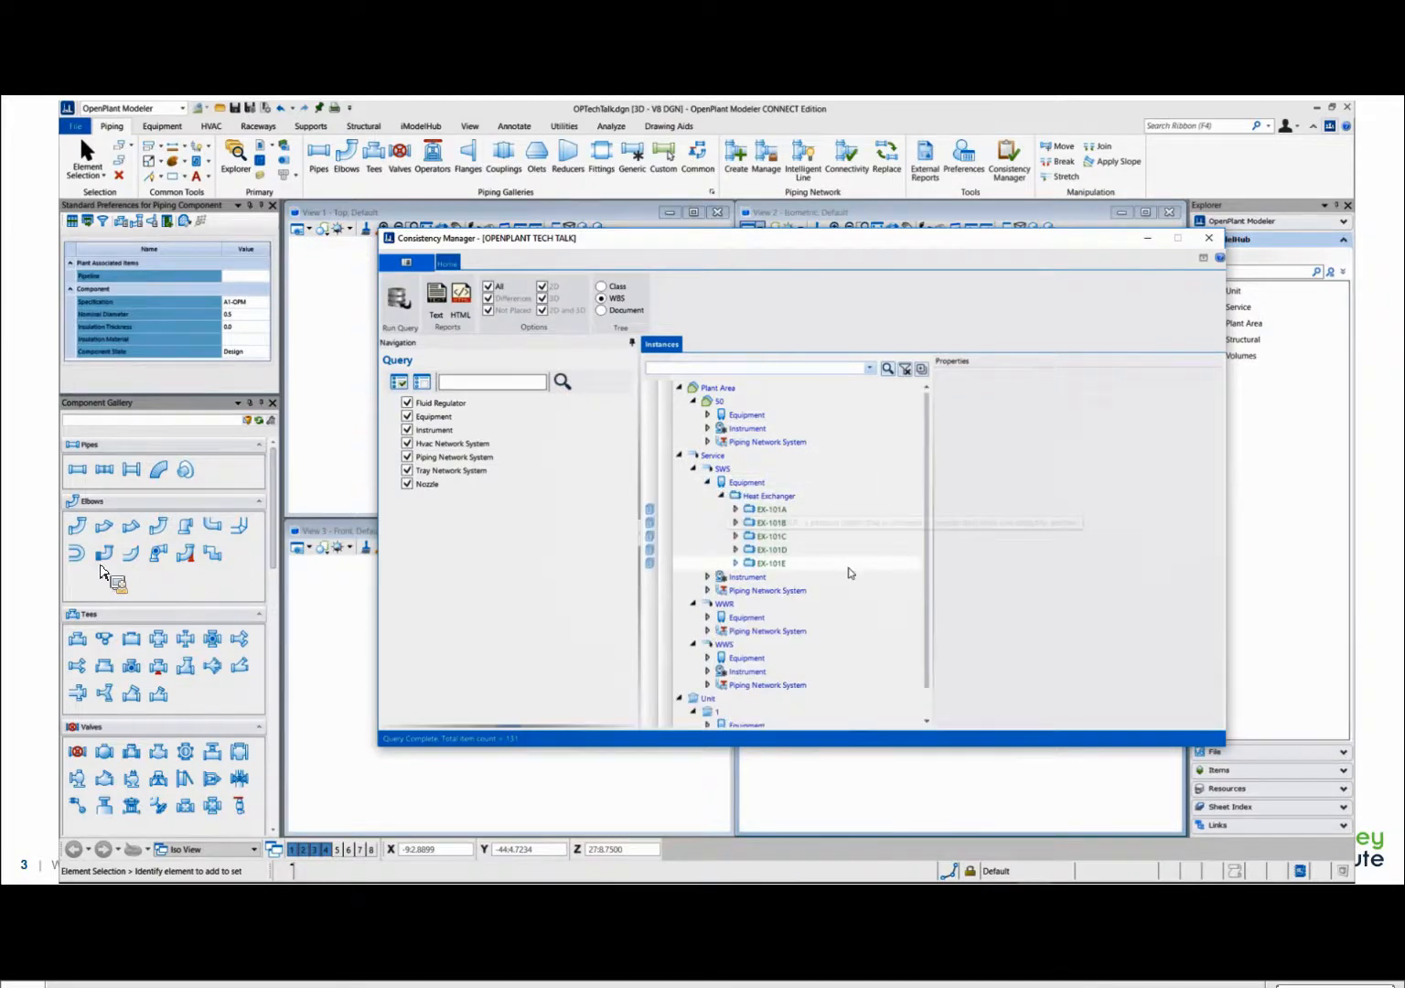
pyautogui.scroll(-1, 779, 585)
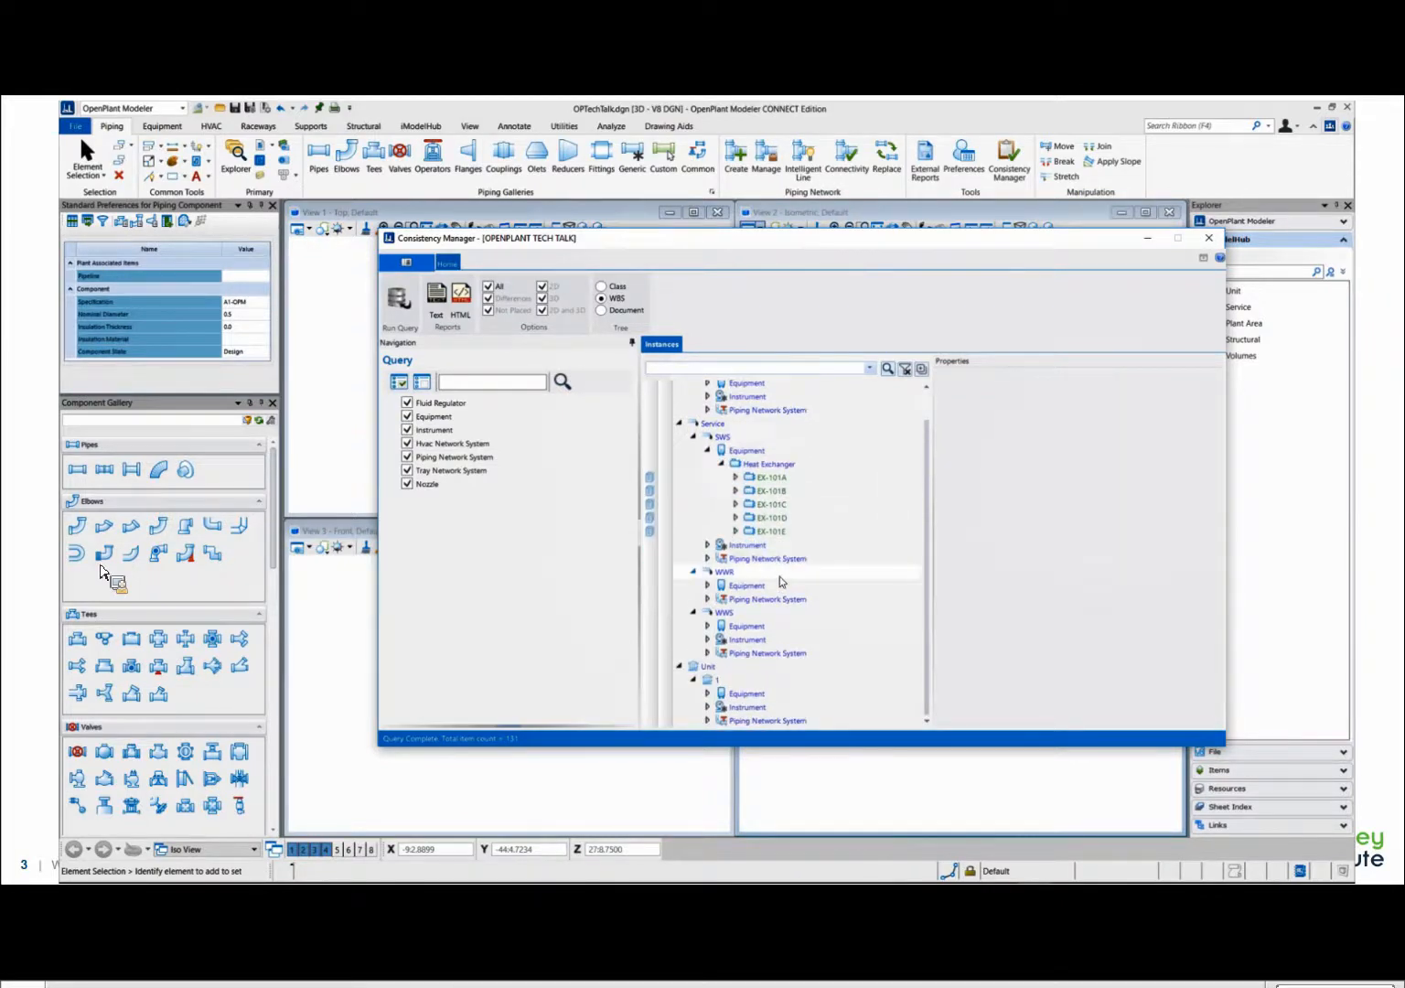
pyautogui.click(707, 558)
pyautogui.click(721, 571)
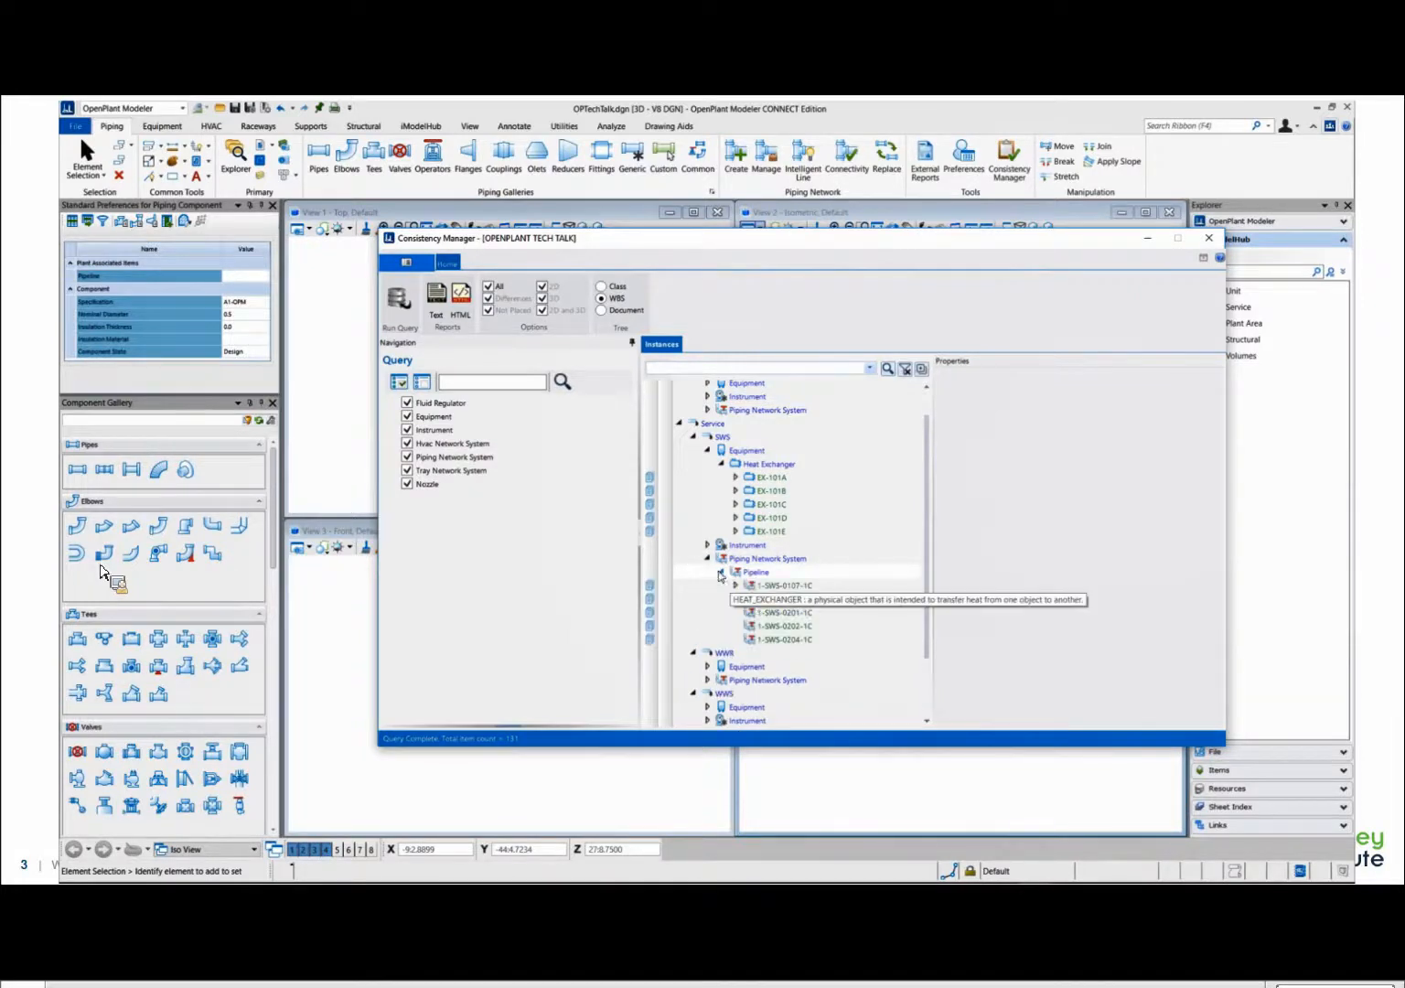
pyautogui.scroll(-2, 892, 621)
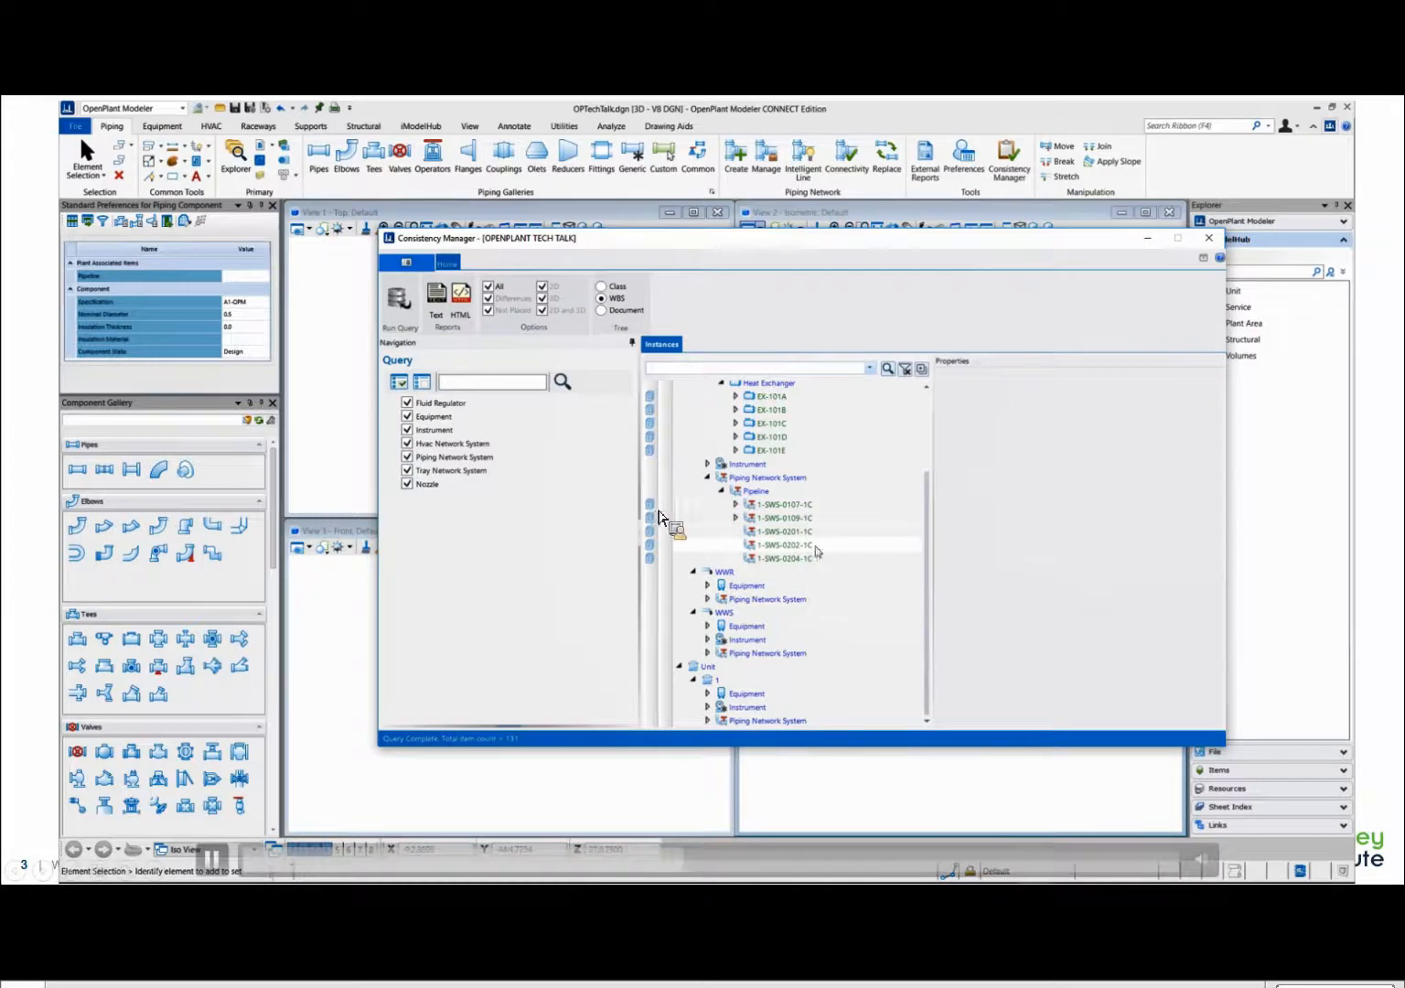
pyautogui.click(778, 532)
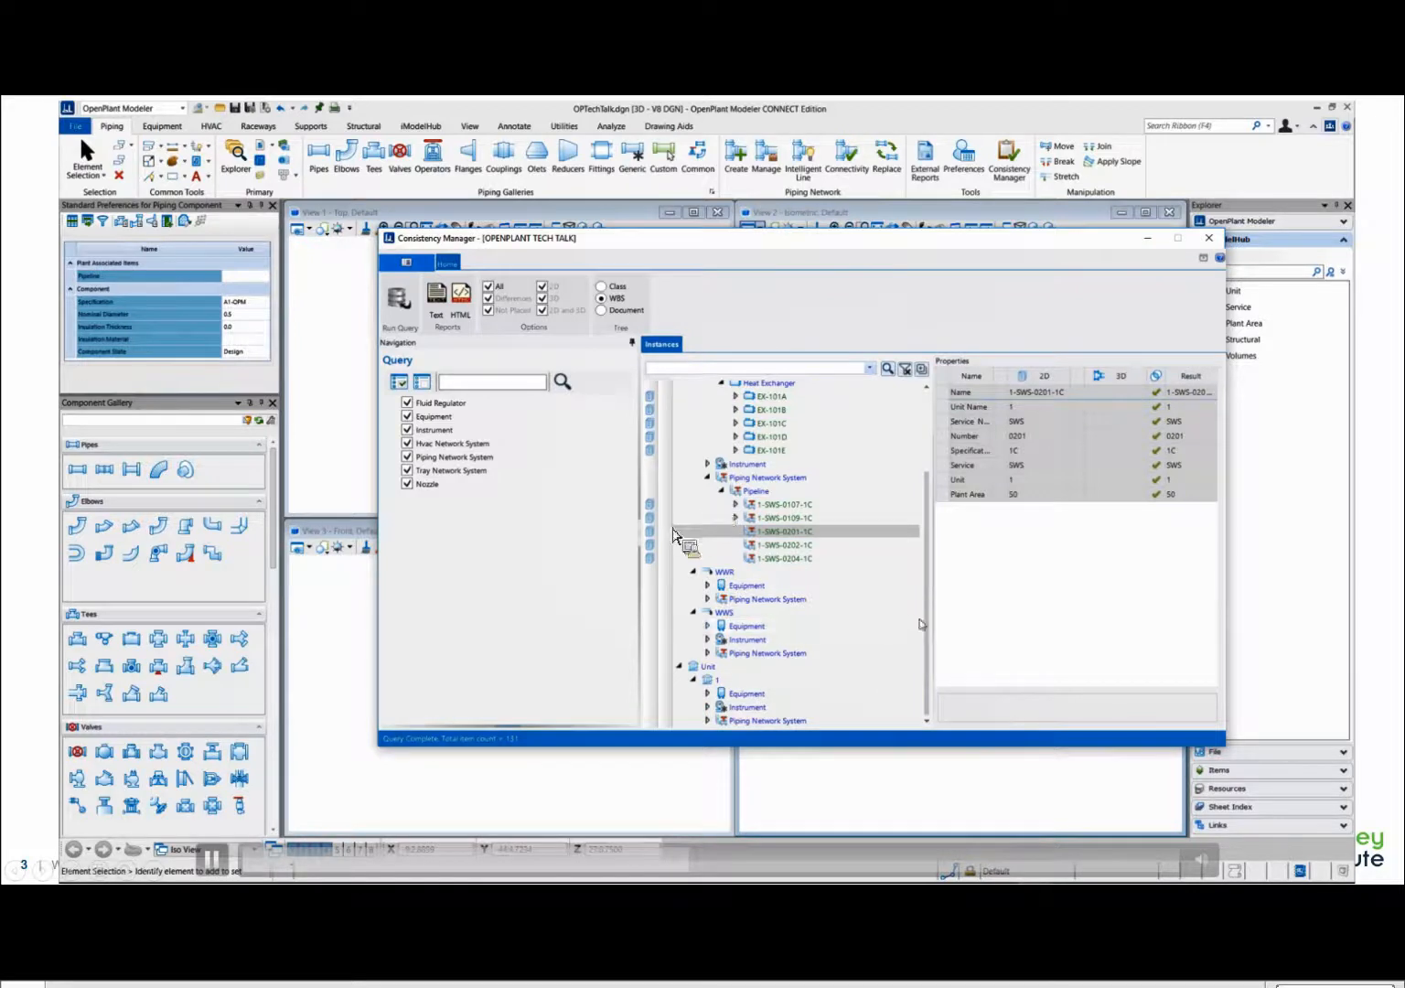
# - Group the queried instances by class and look through the equipment, nozzles, pipelines and valves
pyautogui.scroll(3, 920, 624)
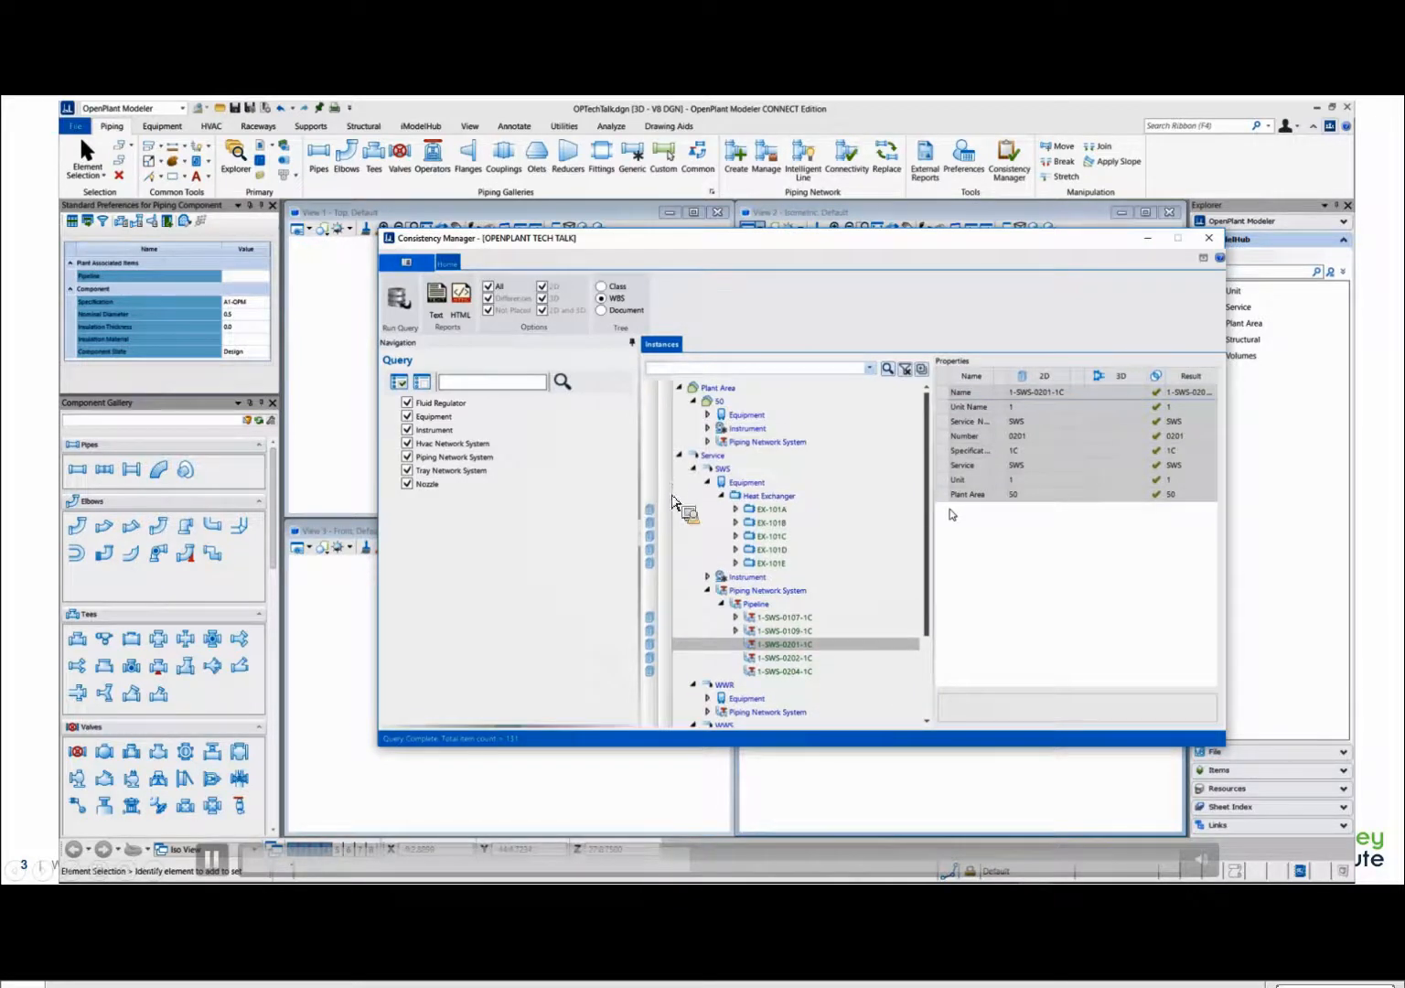
pyautogui.scroll(-3, 956, 631)
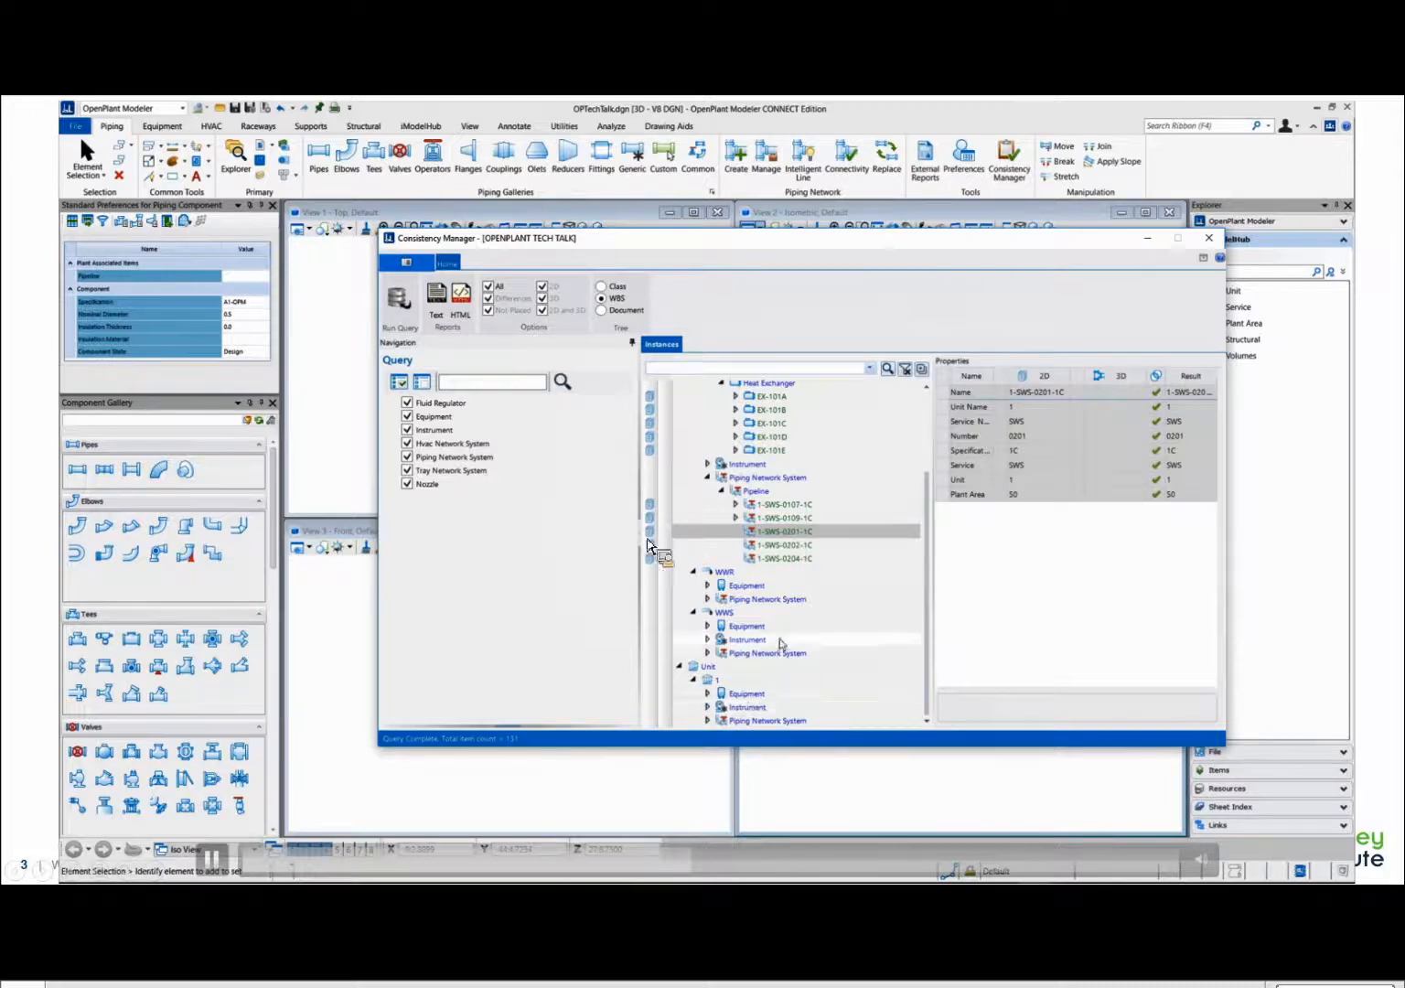
pyautogui.scroll(2, 667, 549)
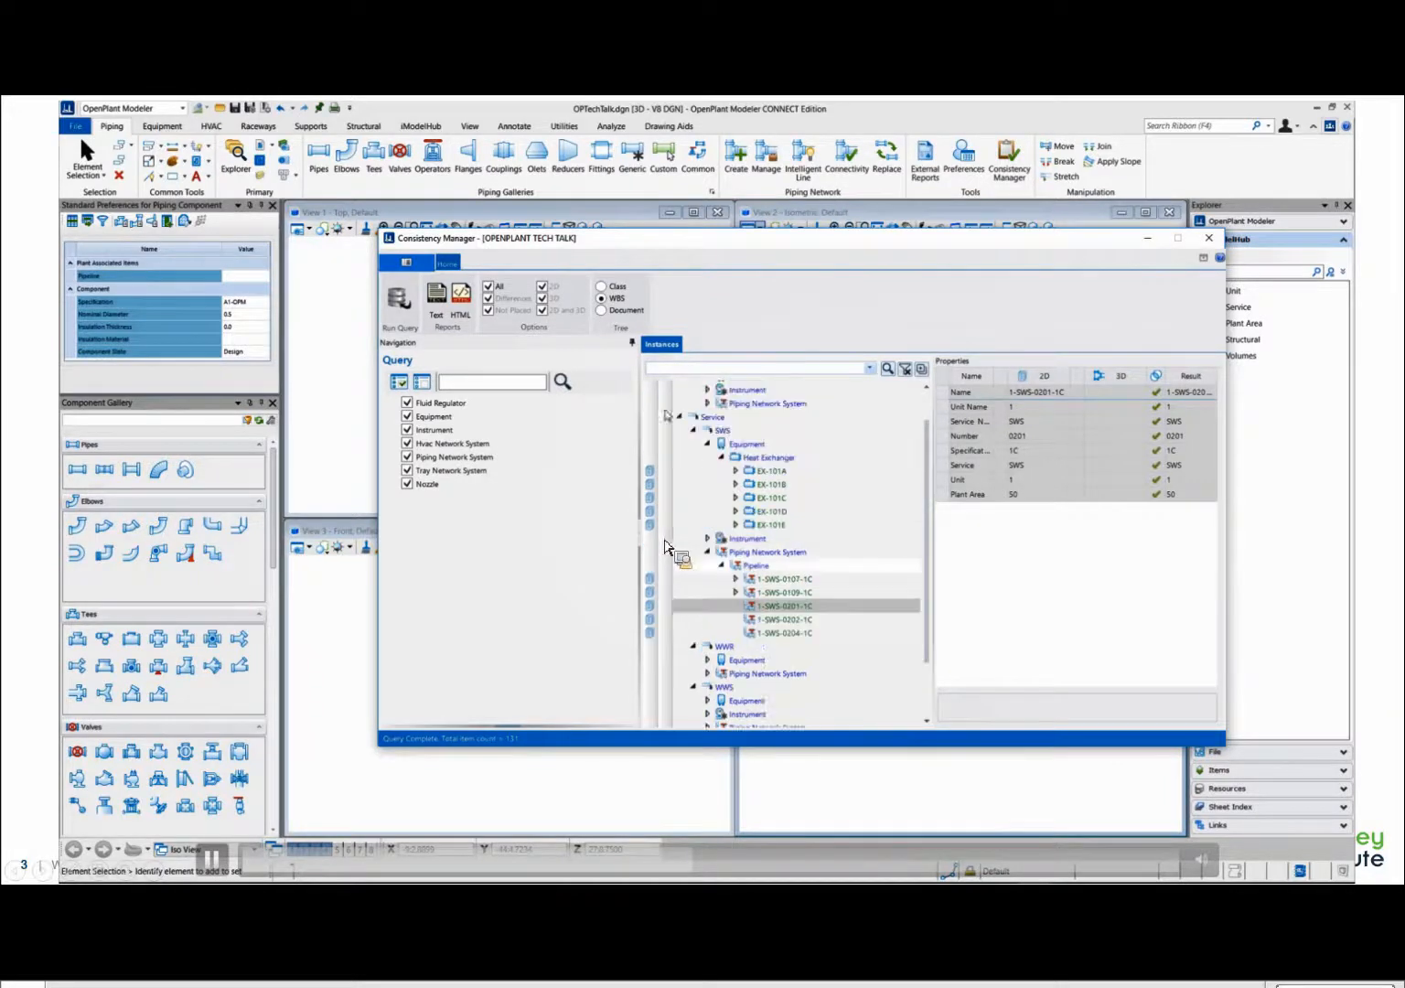
pyautogui.click(601, 286)
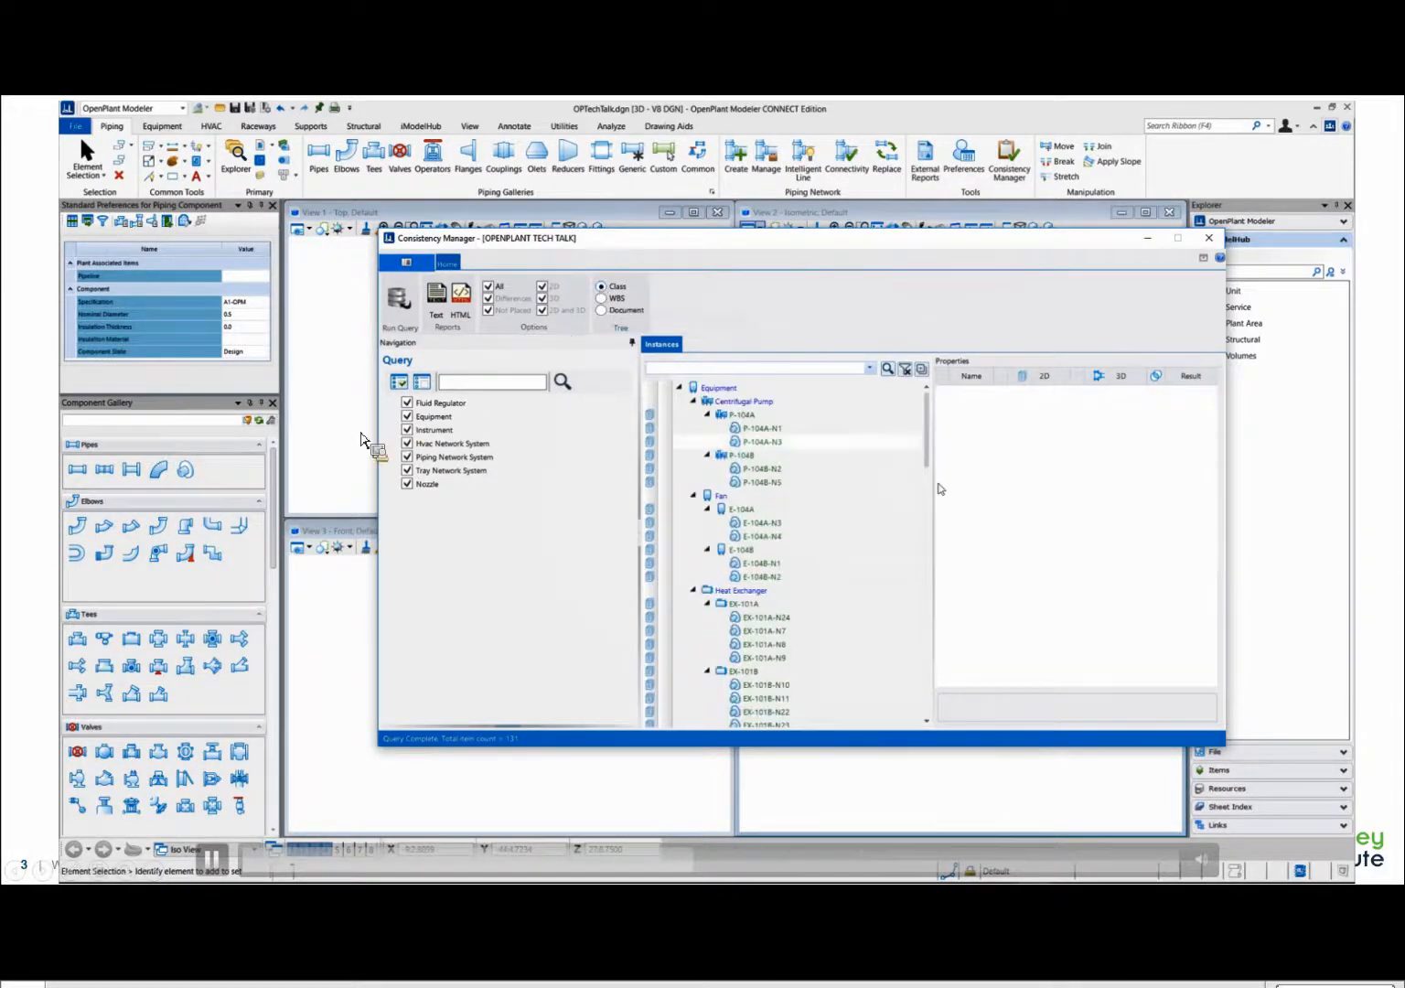
pyautogui.moveTo(927, 430); pyautogui.dragTo(947, 672)
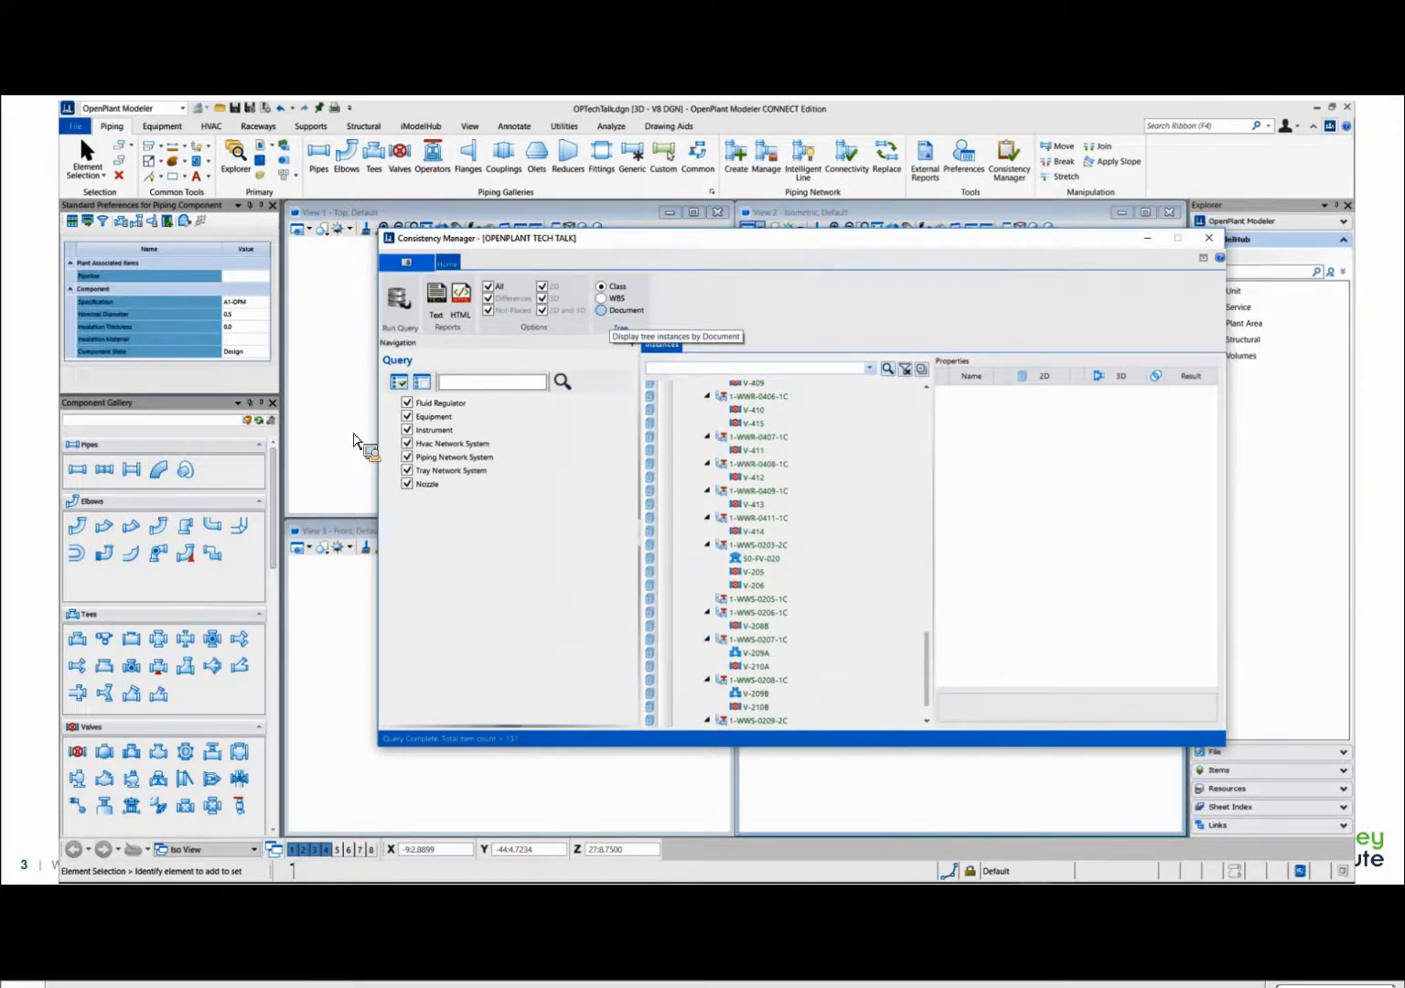
# - Group the instances by document and list the components of PIDP201 and PIDP401
pyautogui.click(601, 310)
pyautogui.click(416, 398)
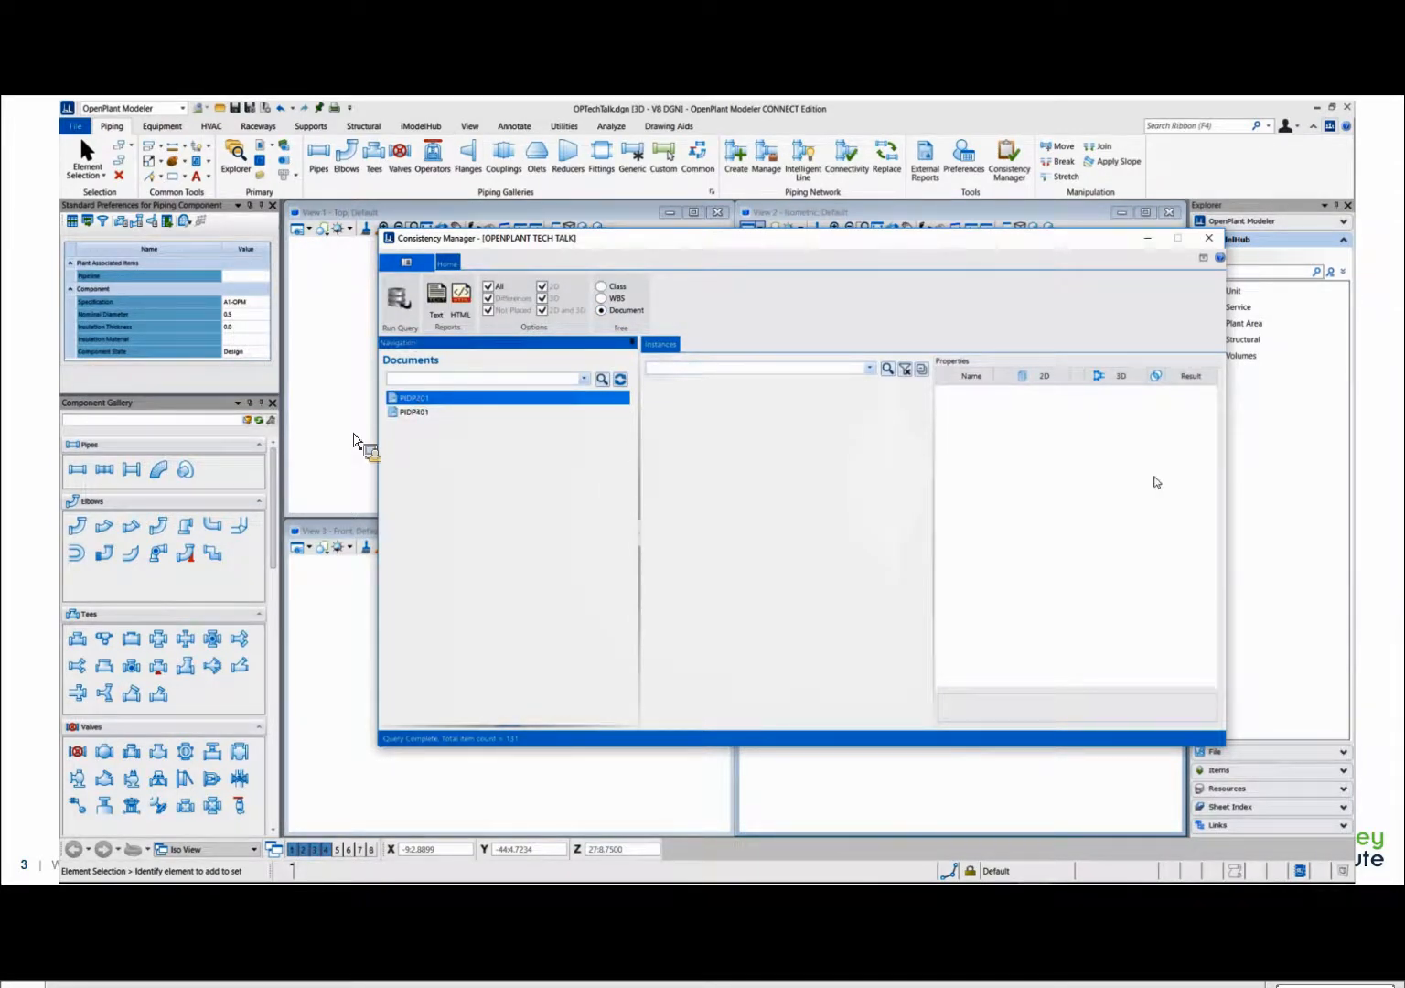
pyautogui.click(417, 412)
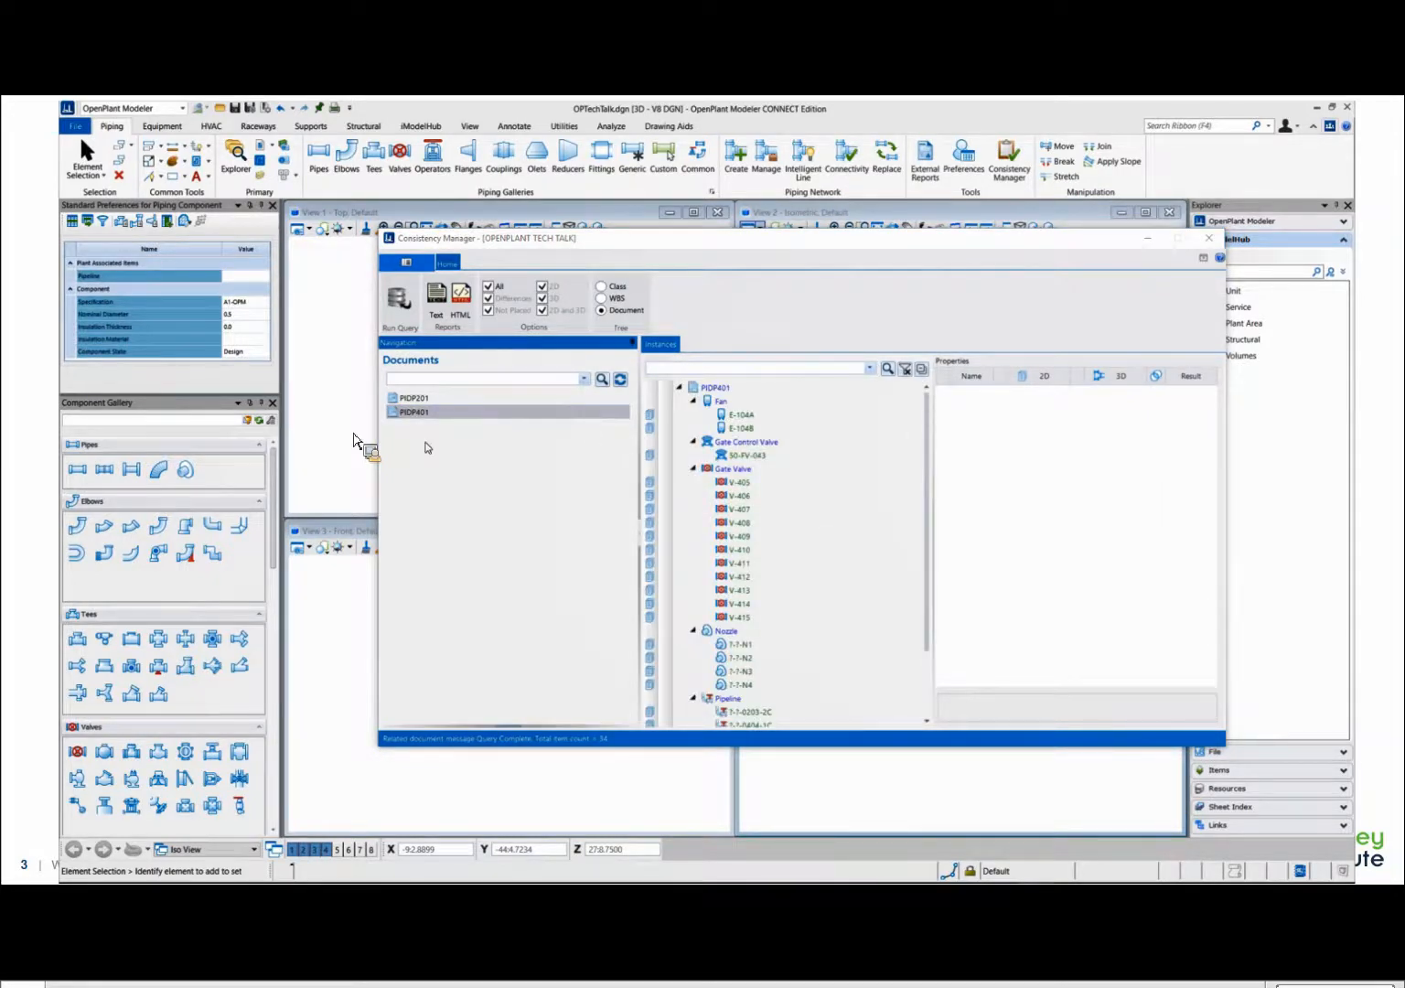
pyautogui.moveTo(928, 482); pyautogui.dragTo(929, 441)
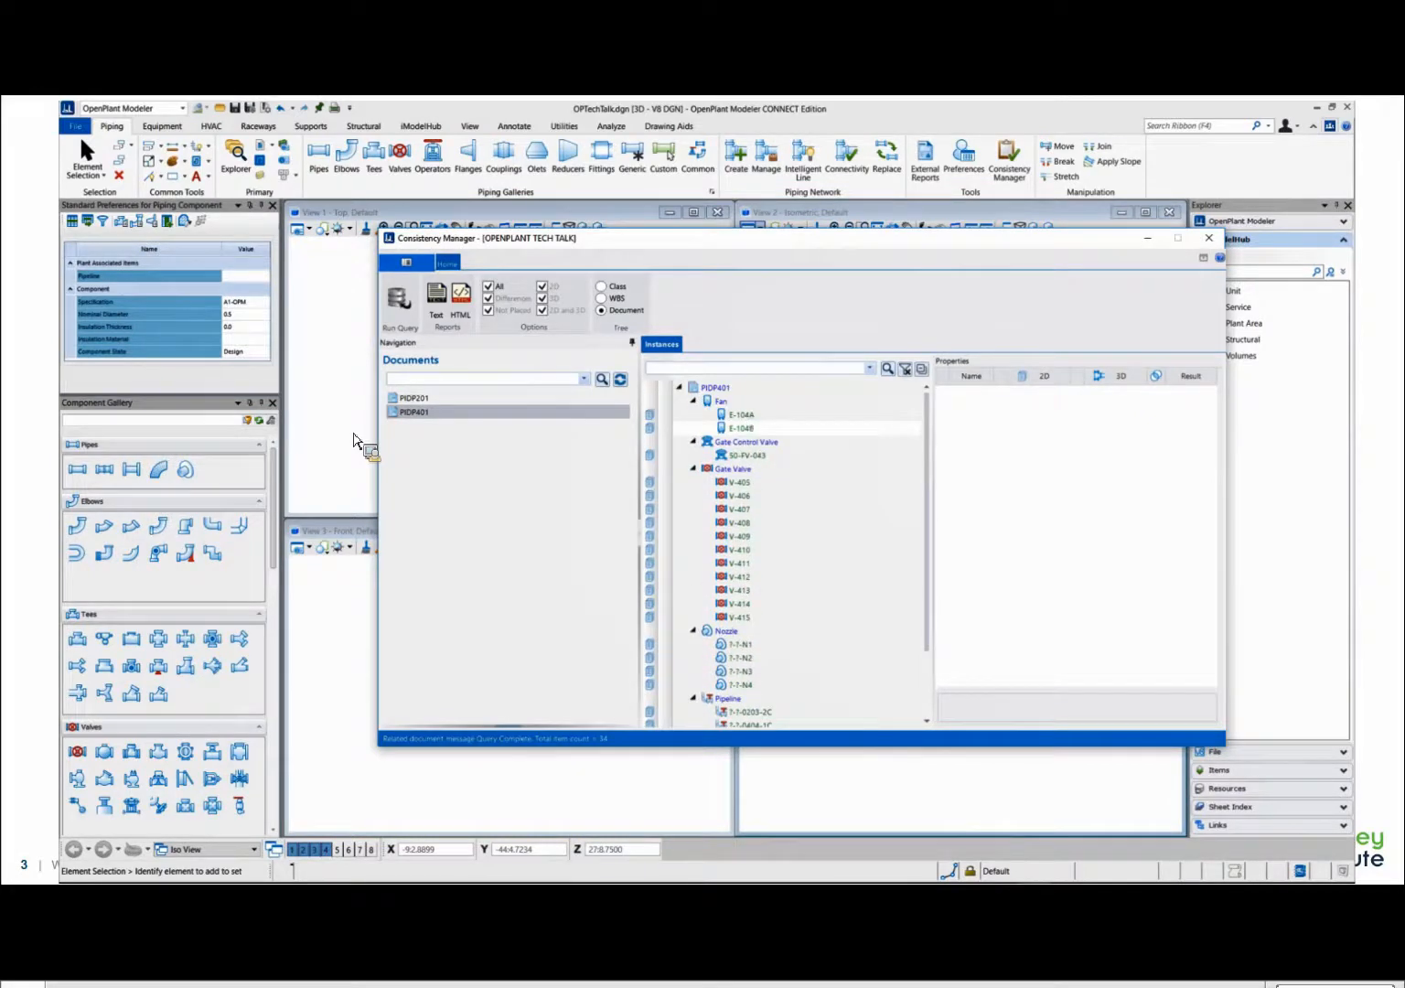
# - Compare the properties of fans E-104A and E-104B, widening the 2D column to read their full descriptions
pyautogui.click(748, 416)
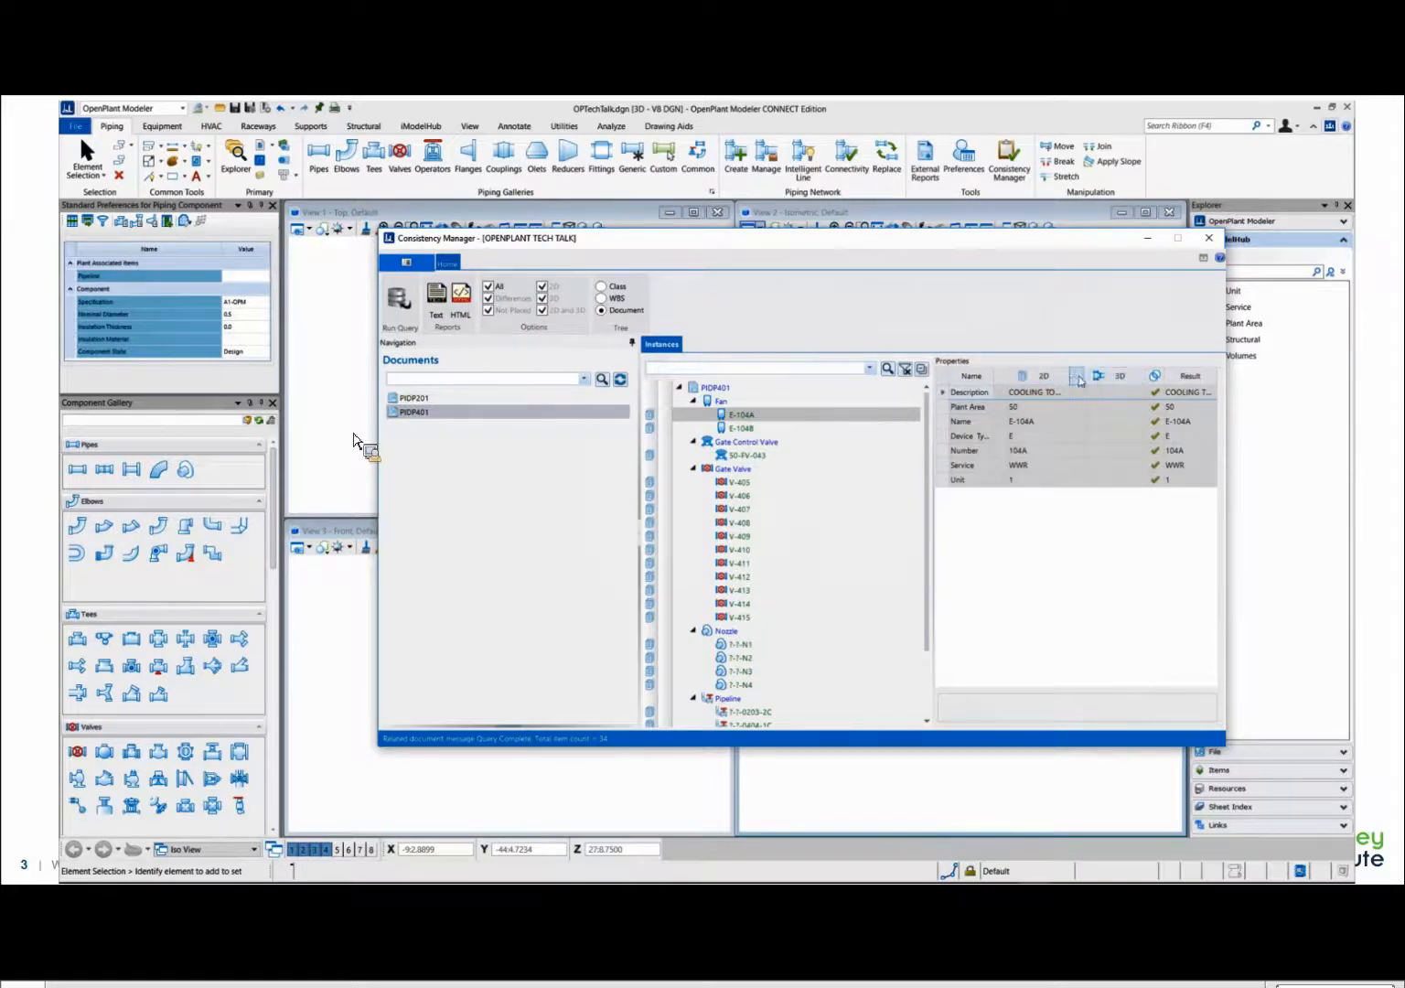
pyautogui.moveTo(1076, 375); pyautogui.dragTo(1103, 376)
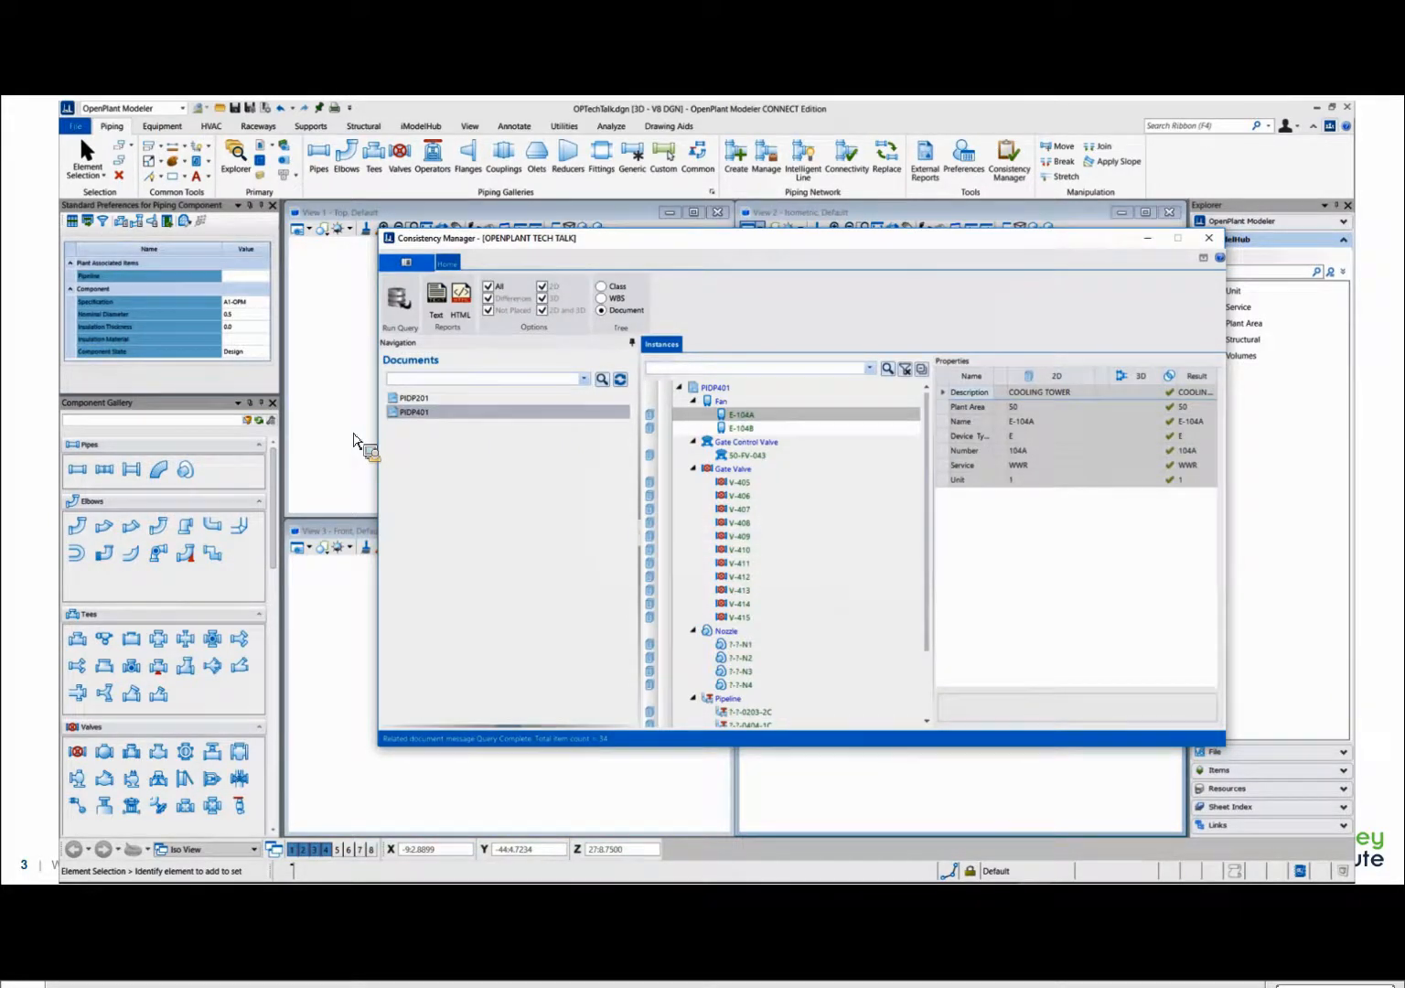
pyautogui.click(741, 428)
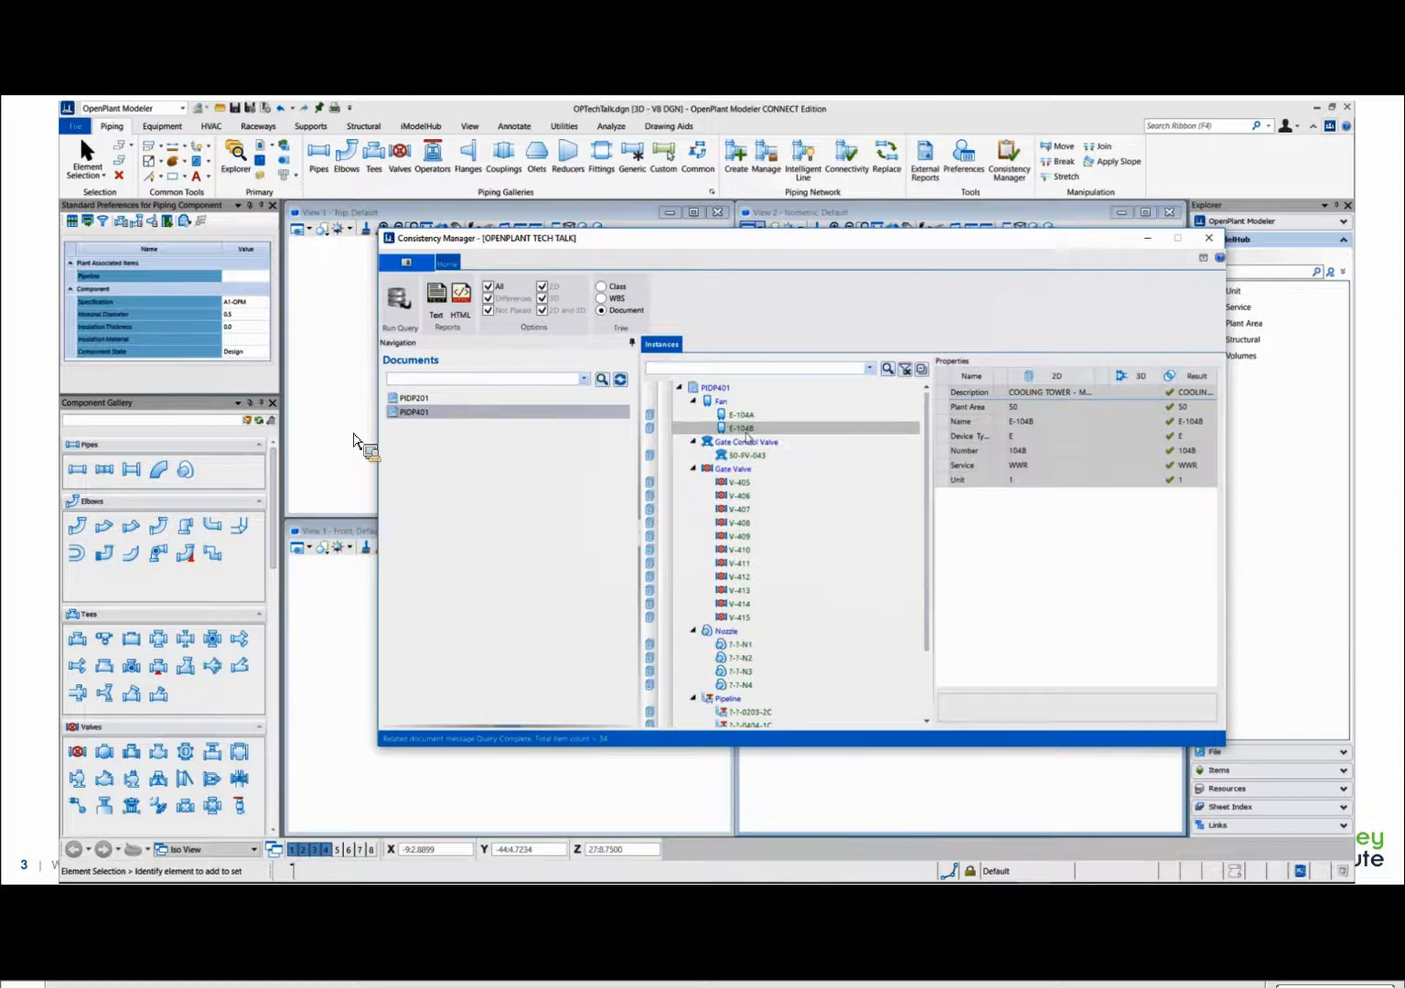
pyautogui.moveTo(1096, 377); pyautogui.dragTo(1144, 376)
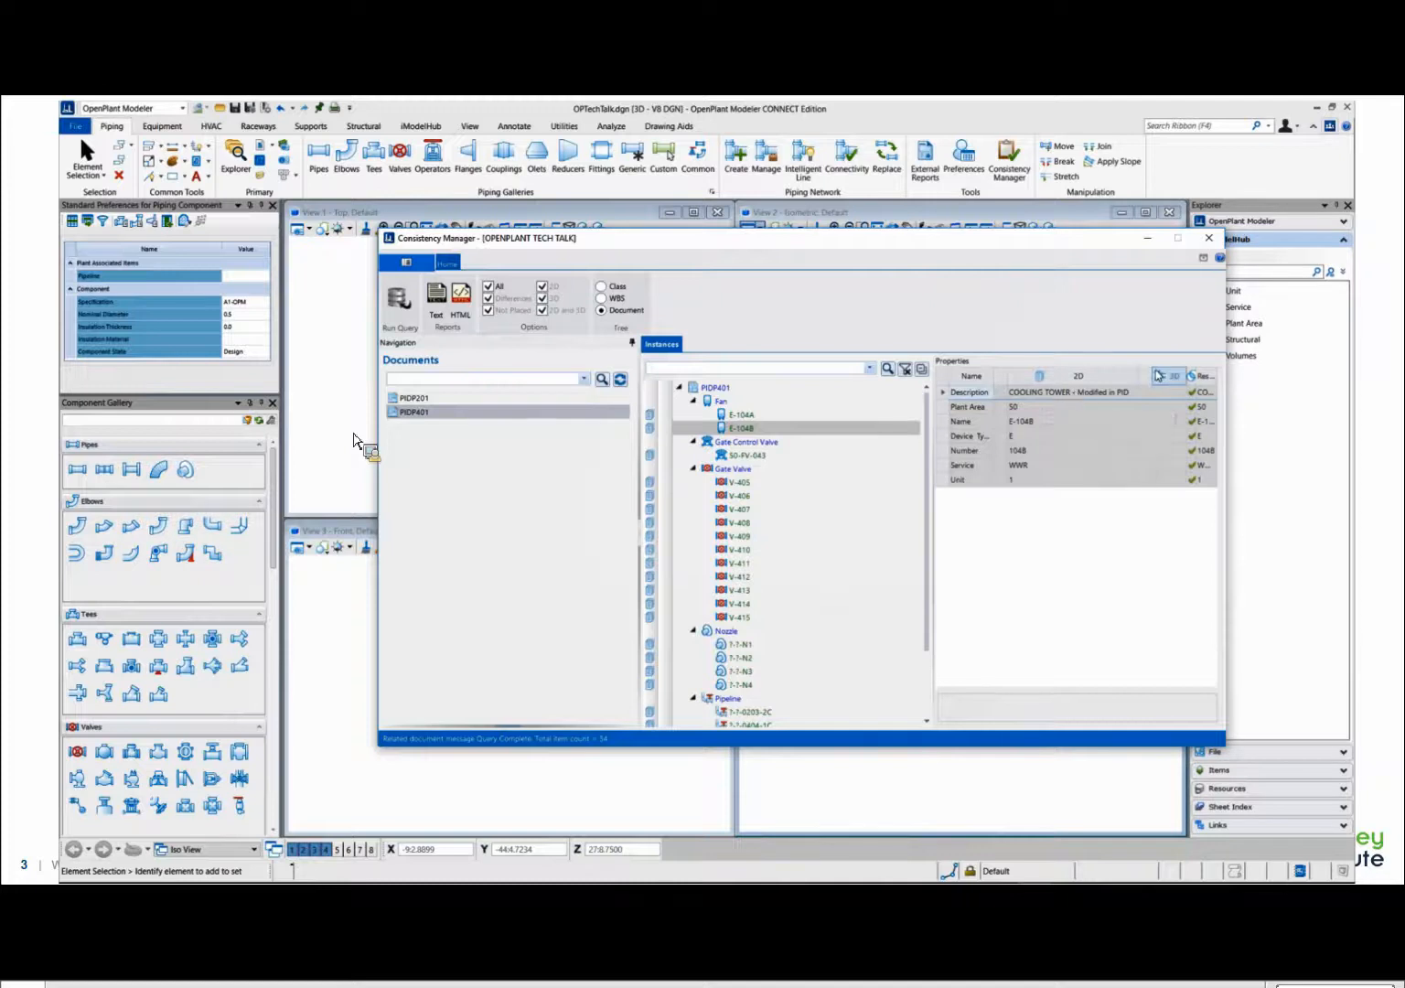
pyautogui.moveTo(1137, 374); pyautogui.dragTo(1088, 375)
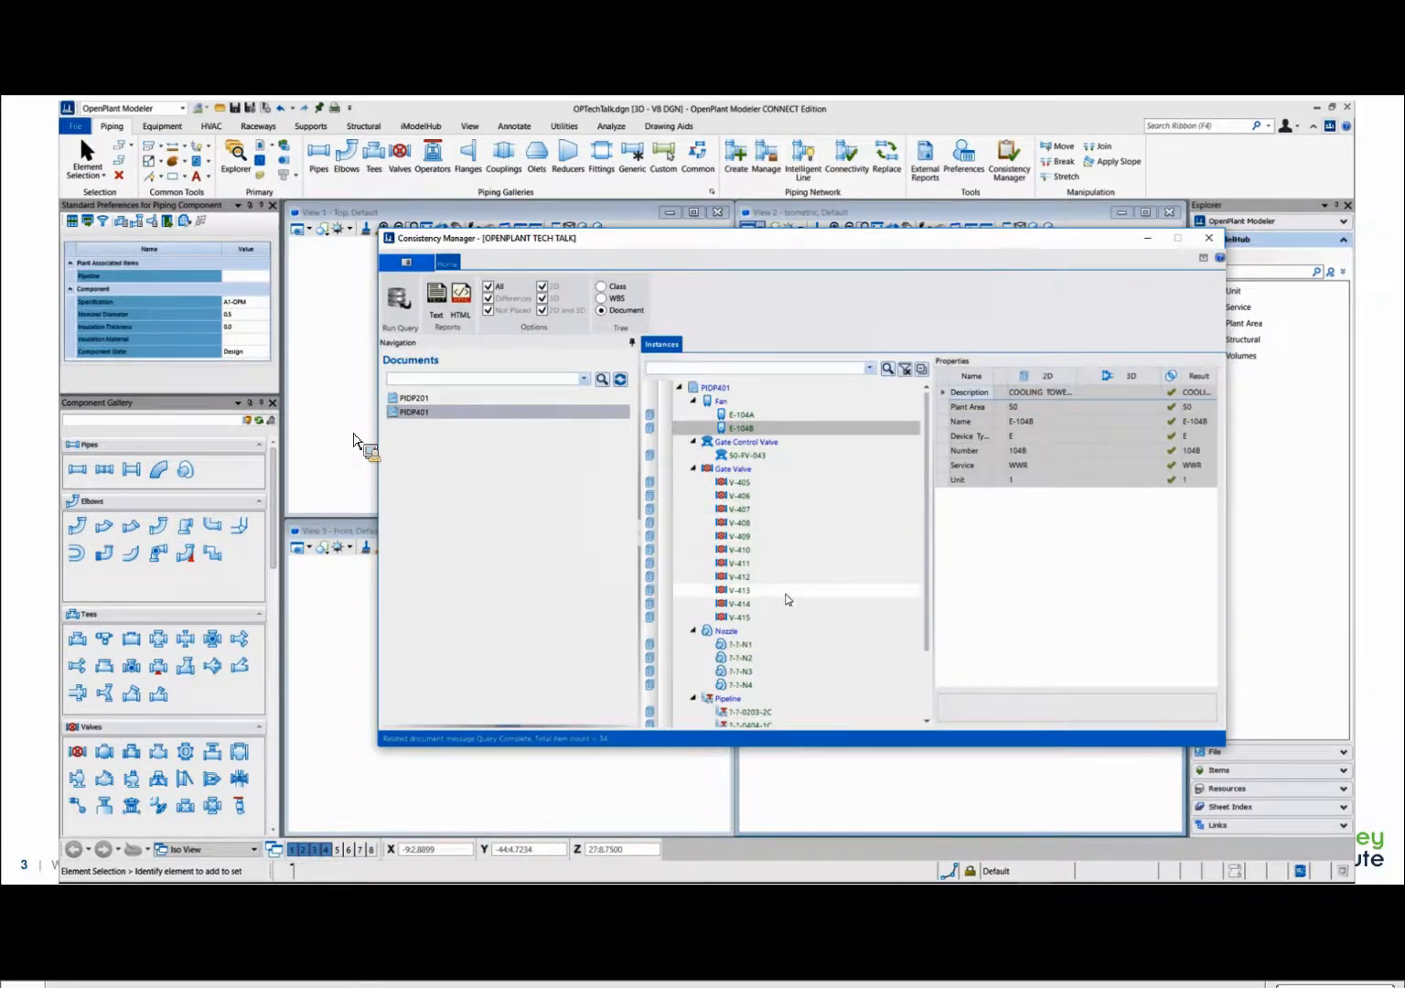
pyautogui.scroll(-2, 785, 599)
pyautogui.scroll(2, 814, 591)
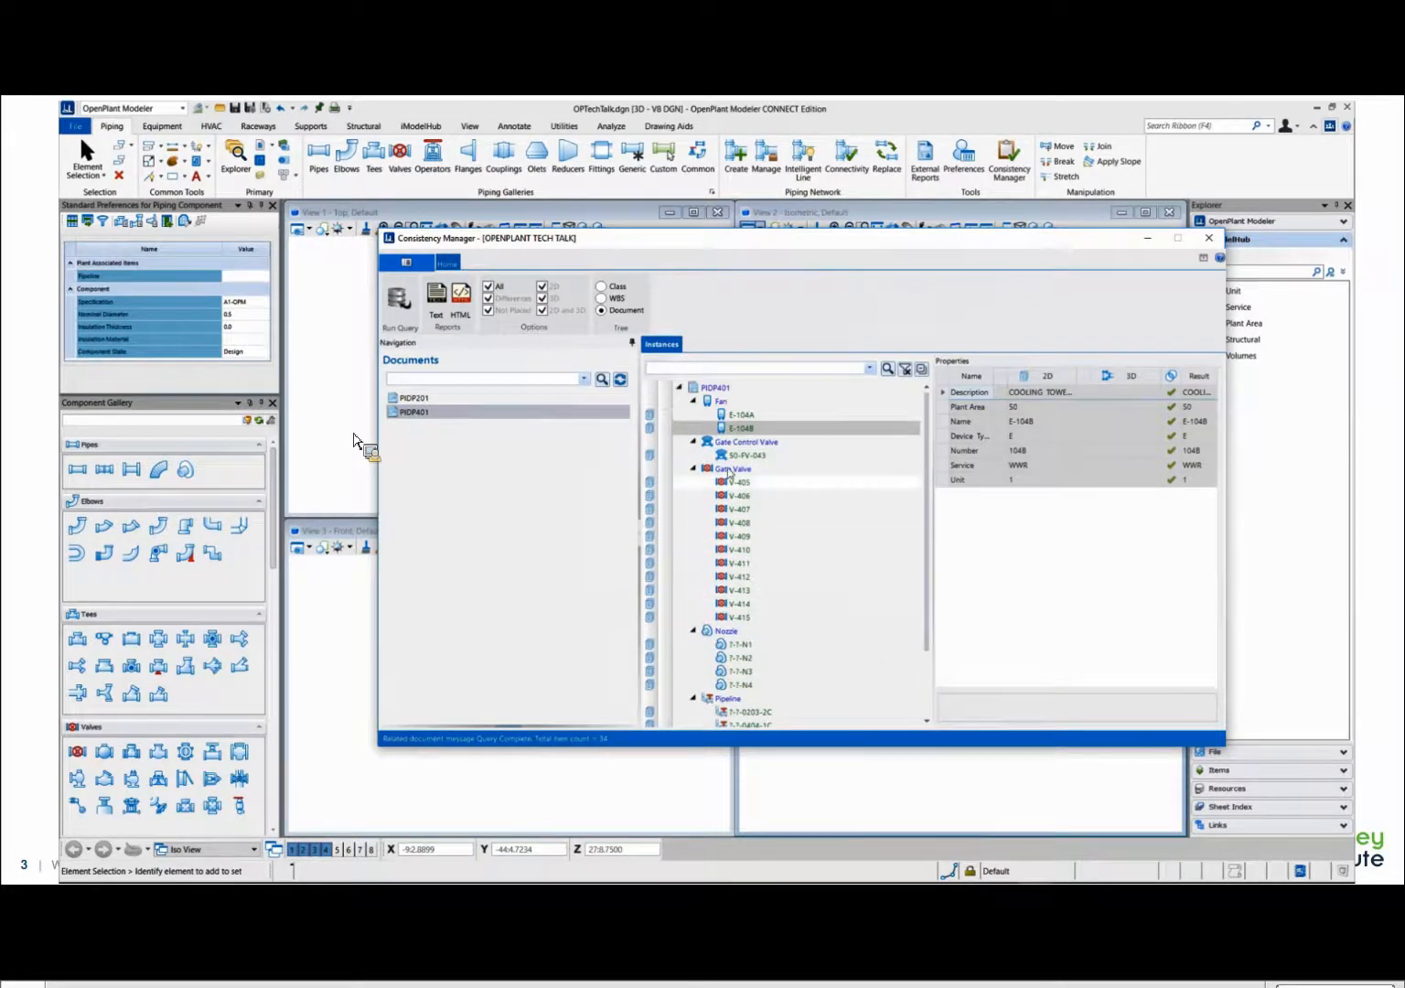
# - List the components of document PIDP201, then regroup the instances by class and rerun the query
pyautogui.click(401, 400)
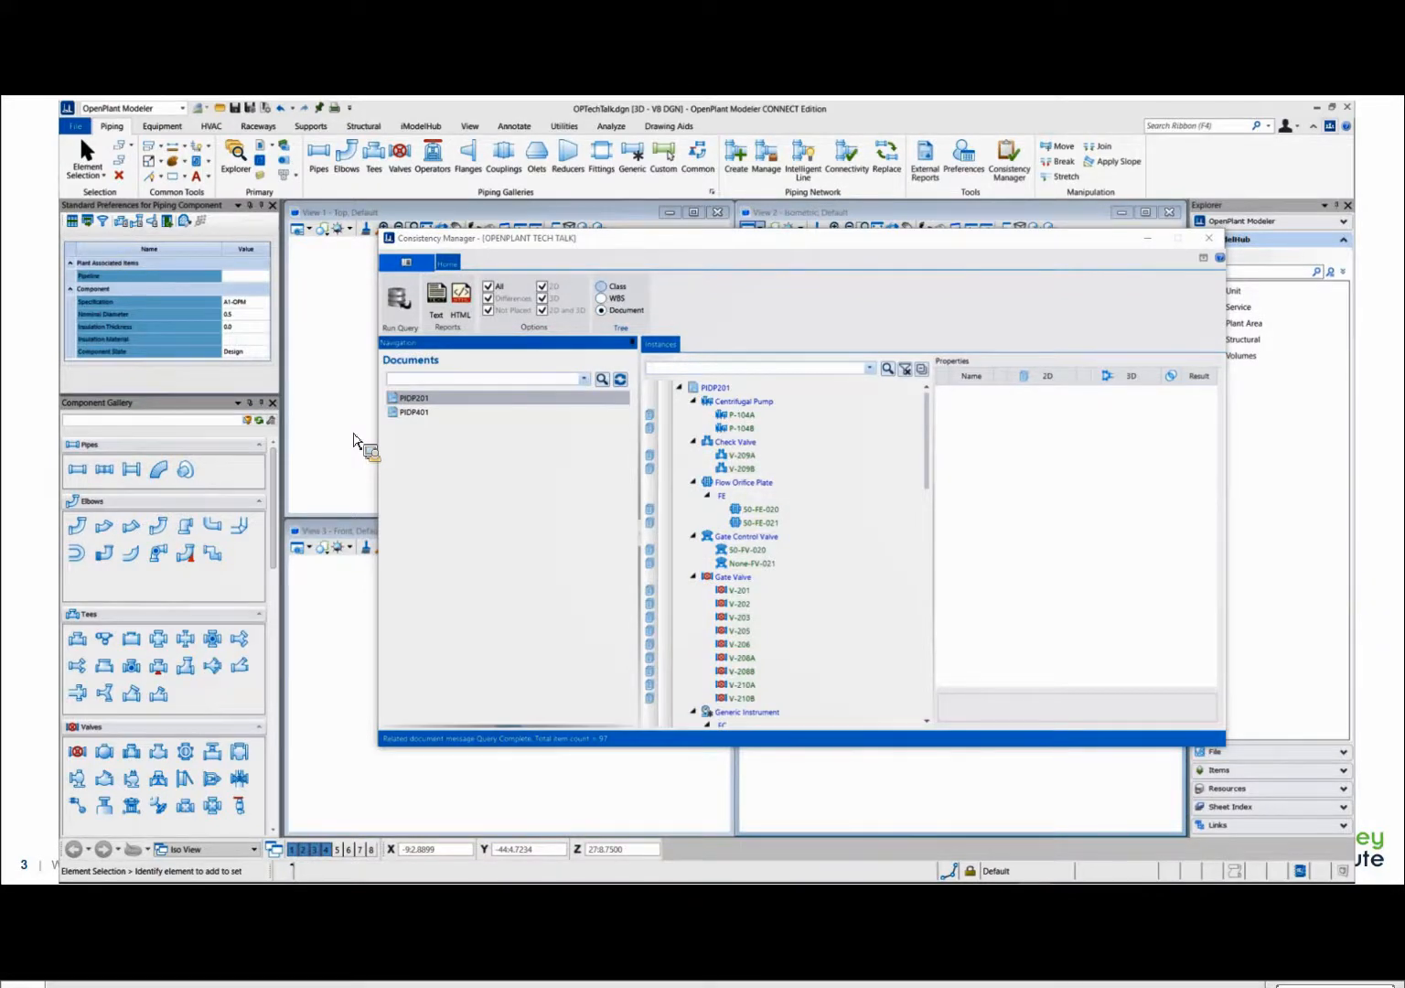
pyautogui.click(601, 287)
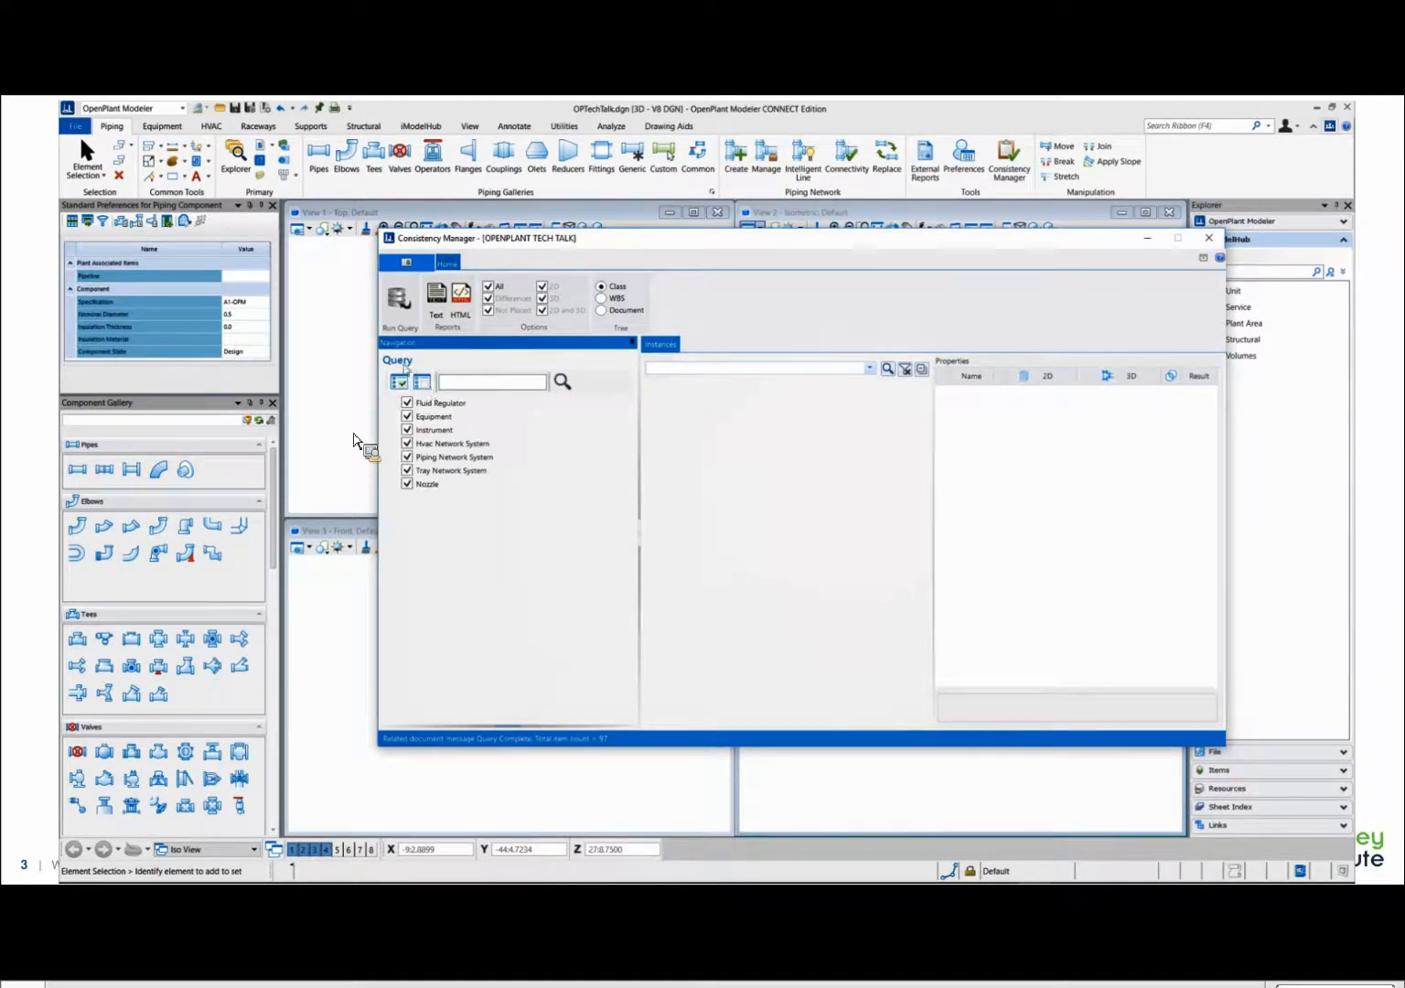
pyautogui.click(404, 305)
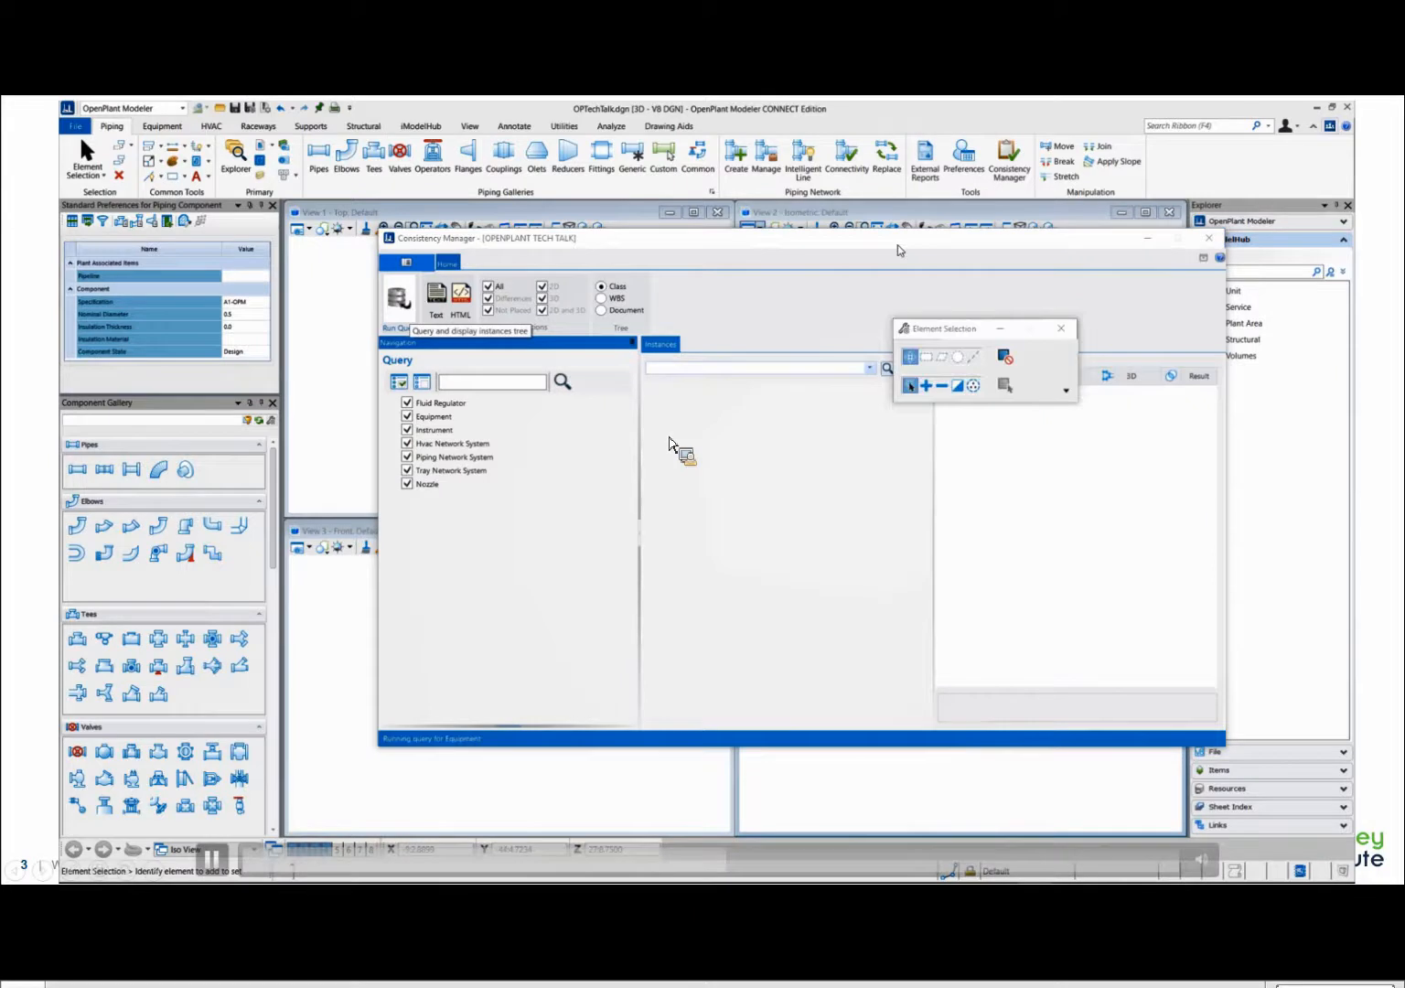
pyautogui.moveTo(975, 243); pyautogui.dragTo(713, 226)
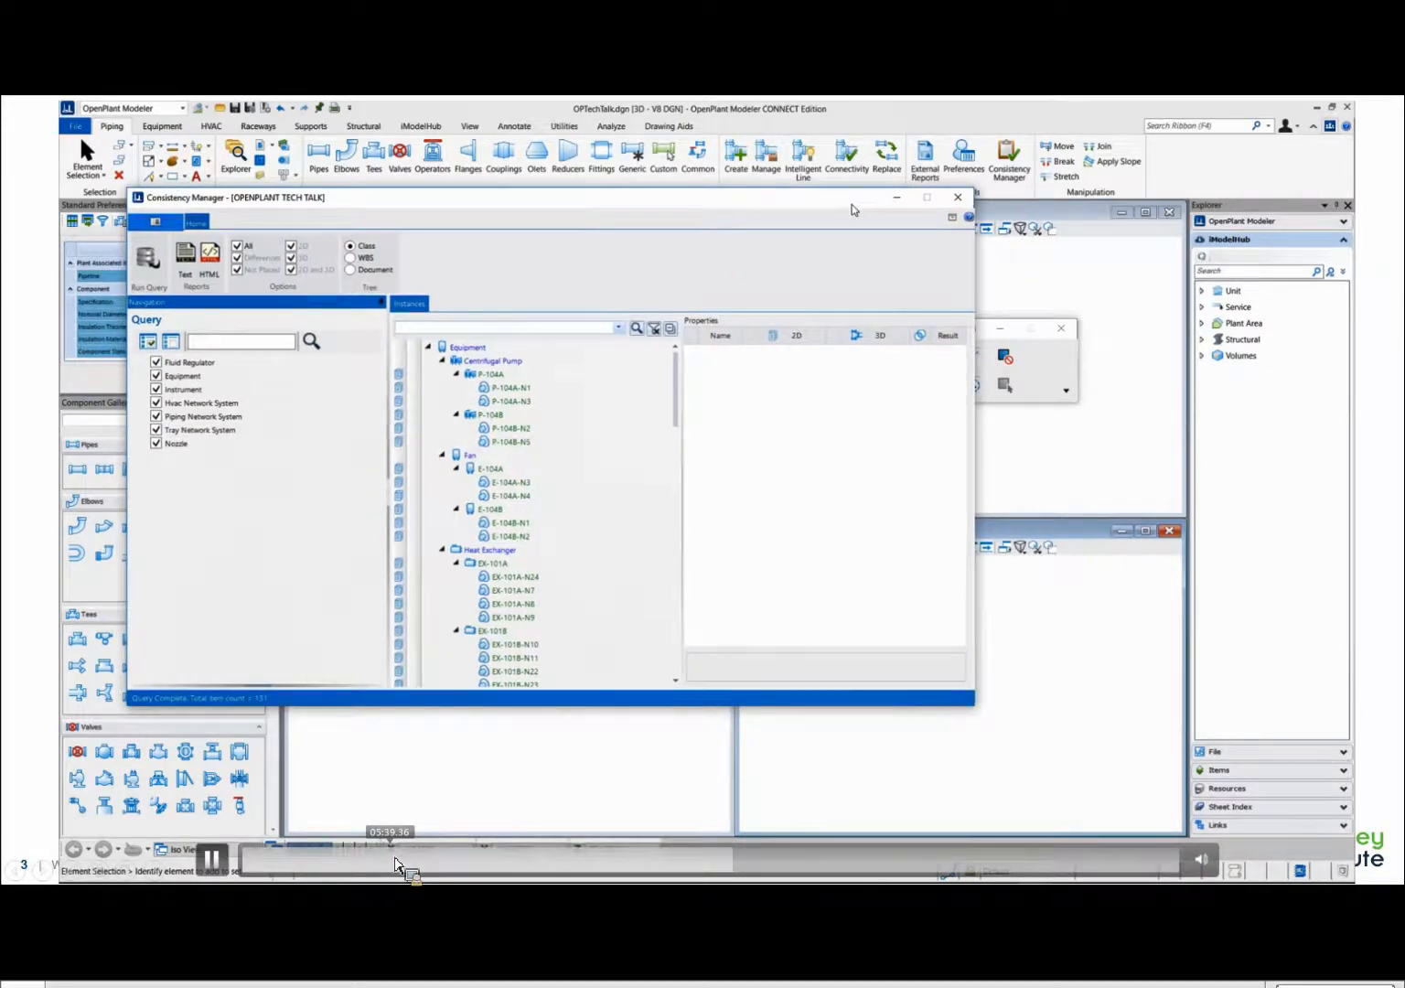
pyautogui.click(220, 869)
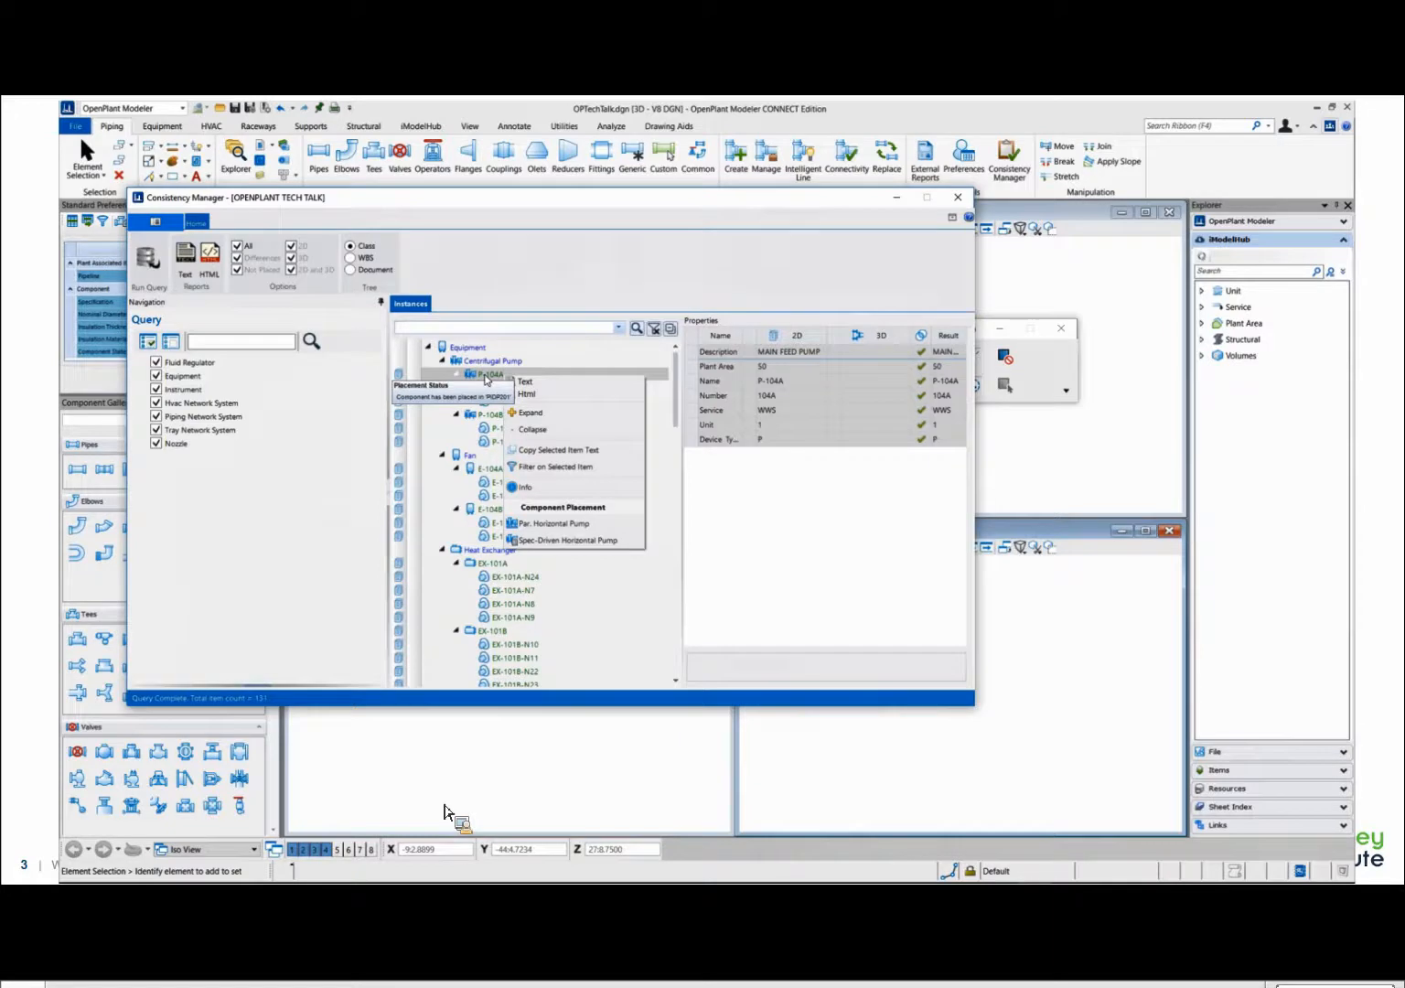
pyautogui.moveTo(267, 849)
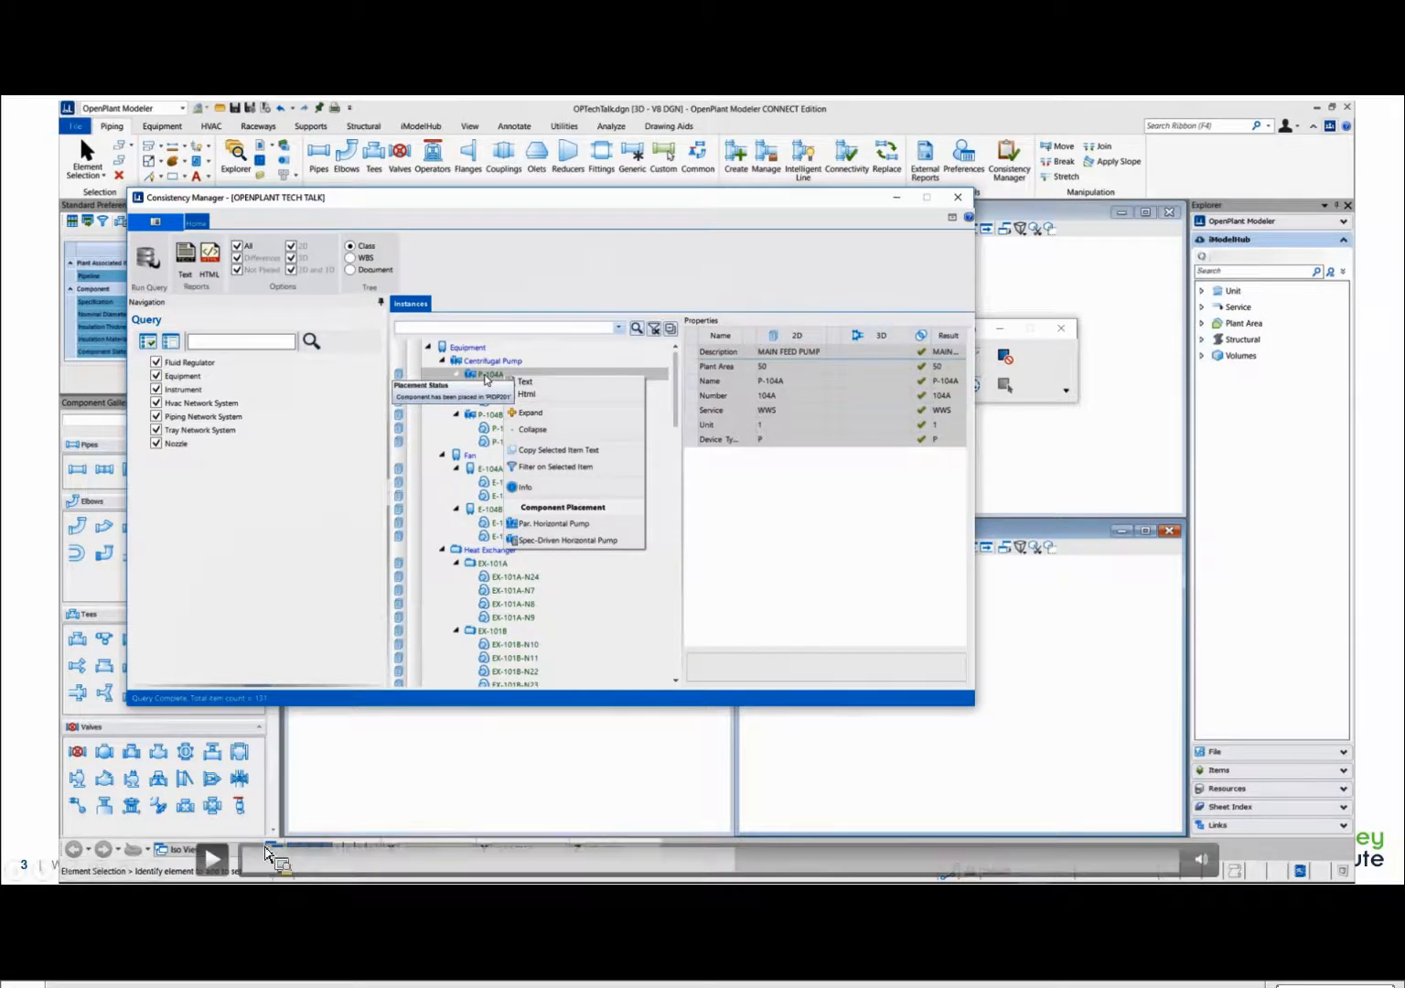
pyautogui.click(211, 859)
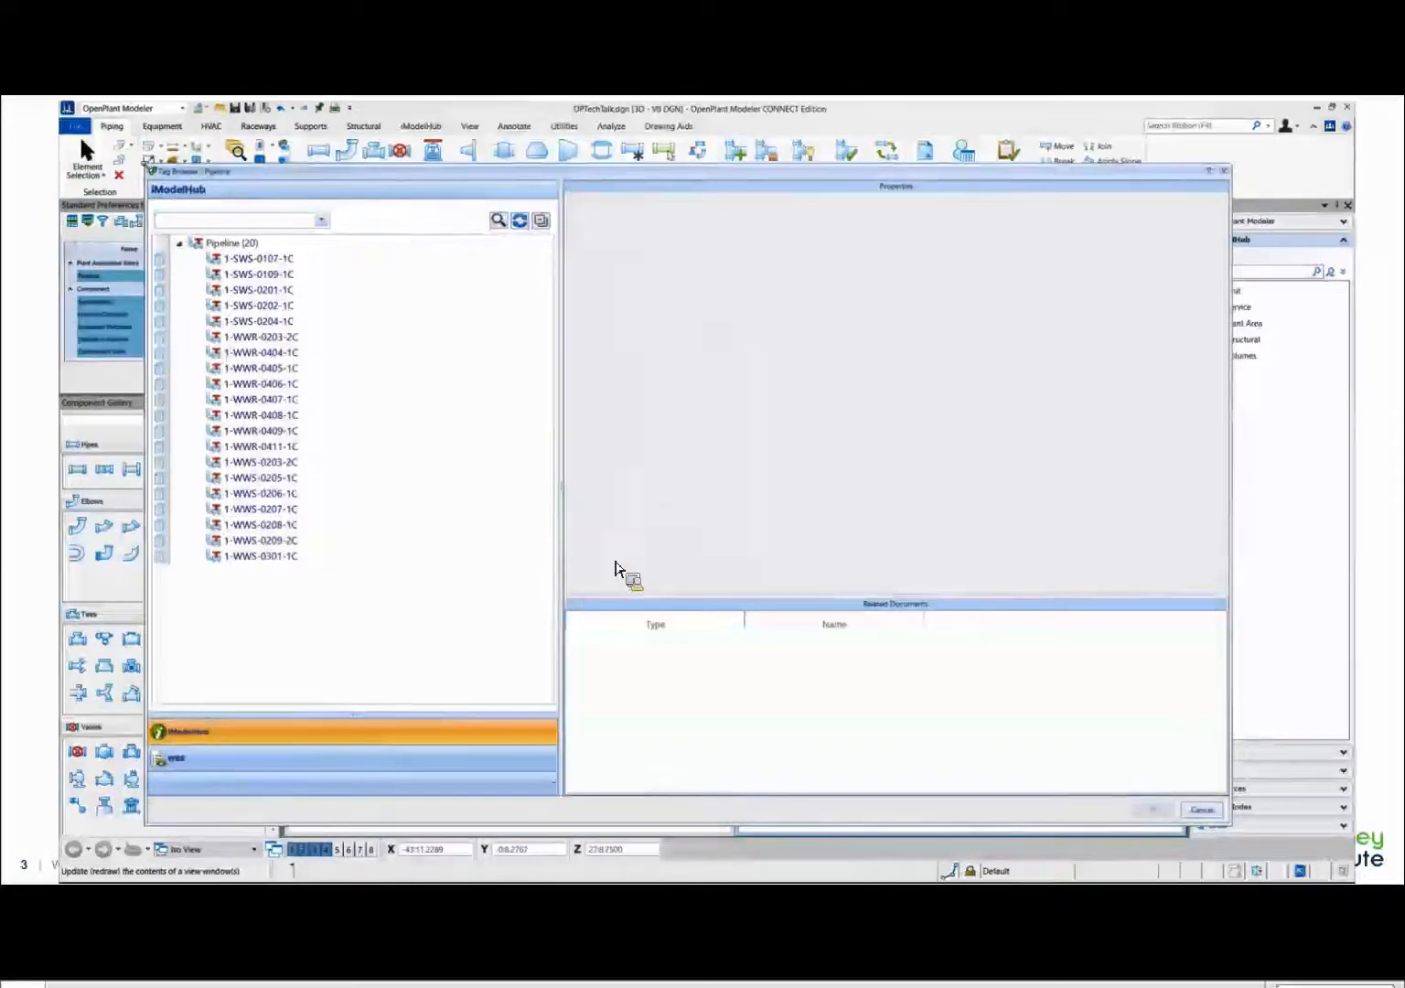
pyautogui.moveTo(673, 441)
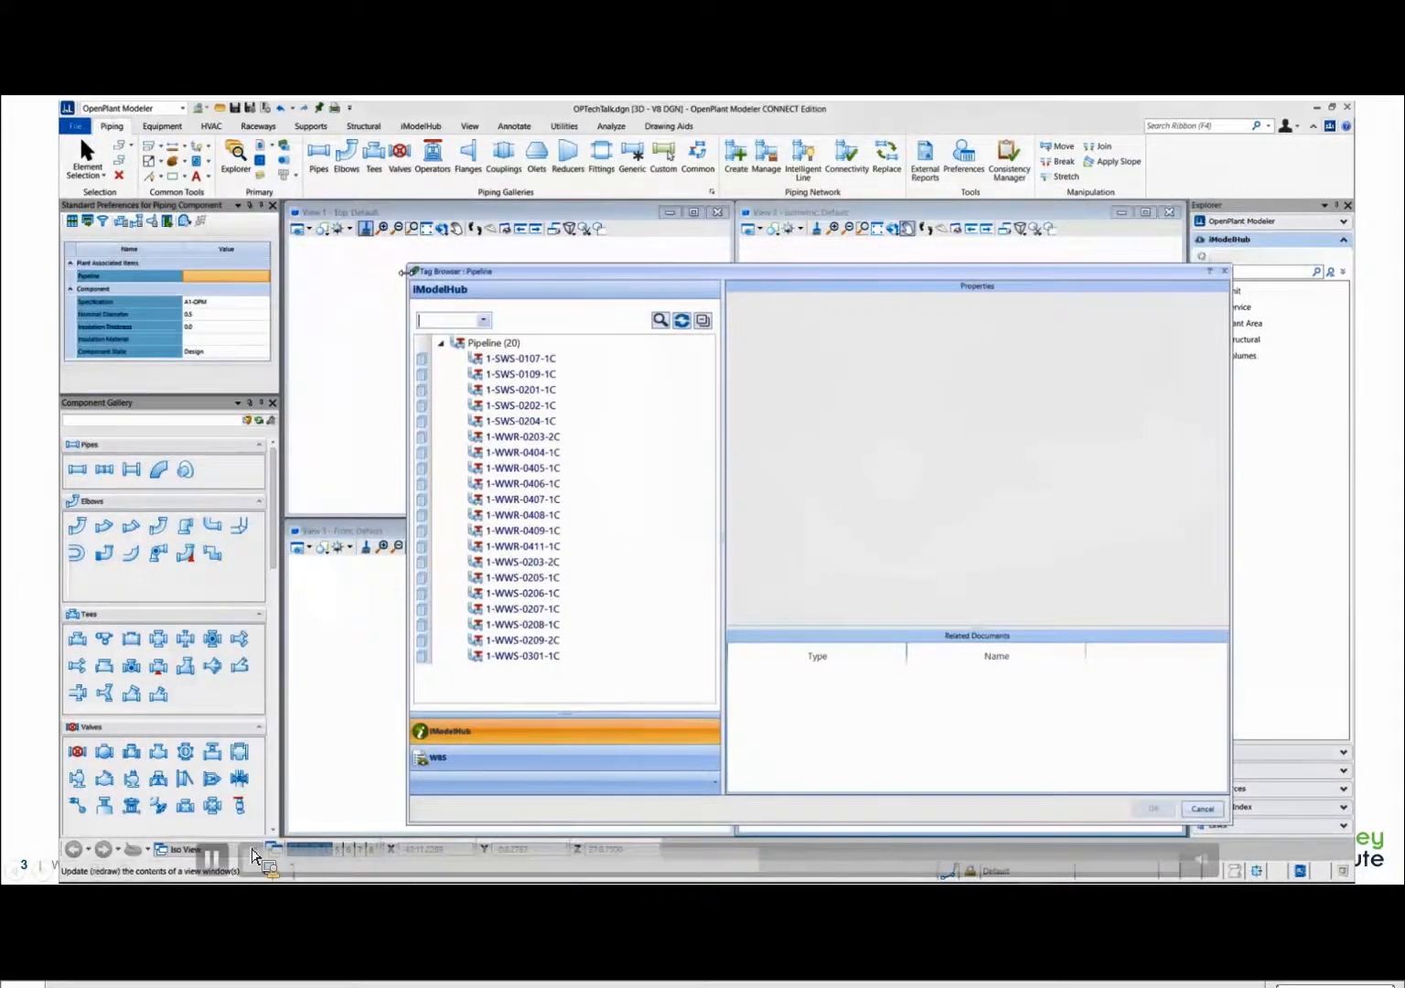
pyautogui.click(223, 855)
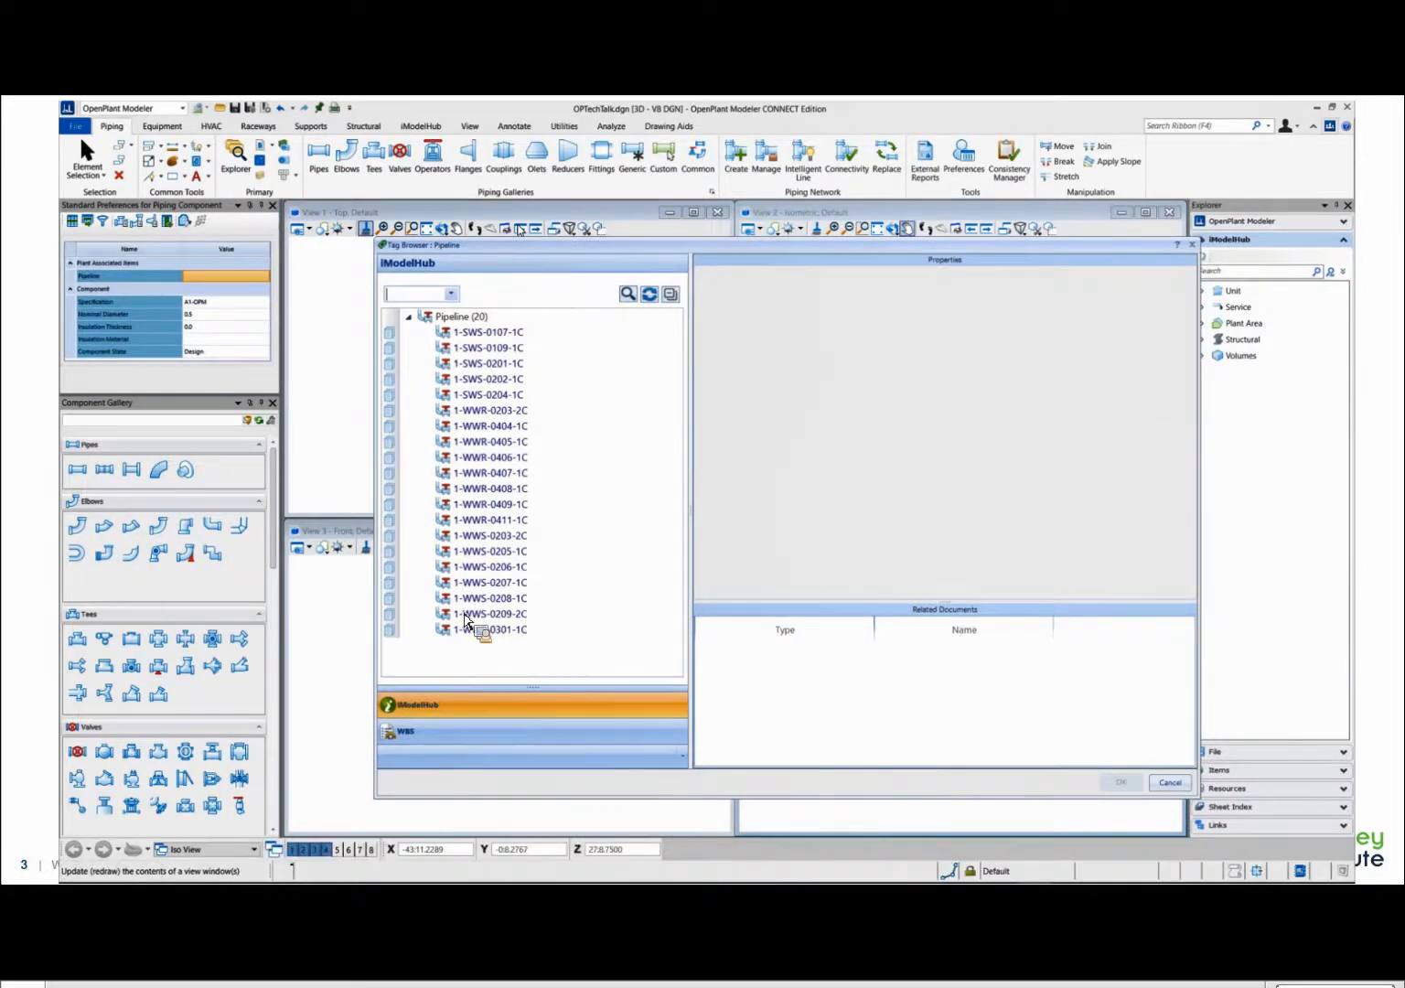
pyautogui.click(212, 859)
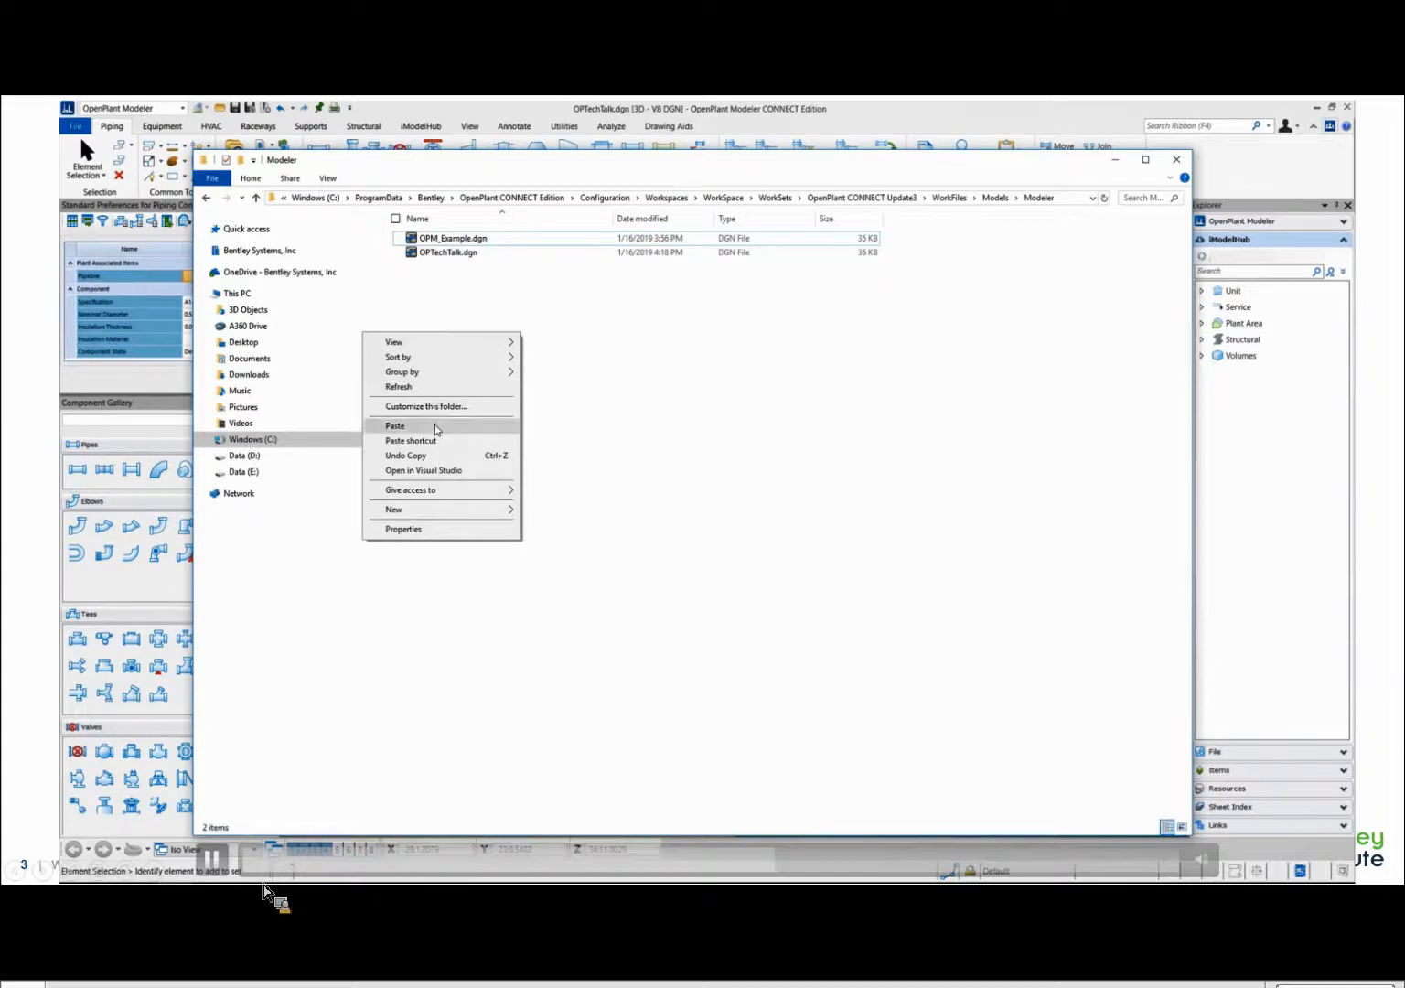
pyautogui.click(213, 857)
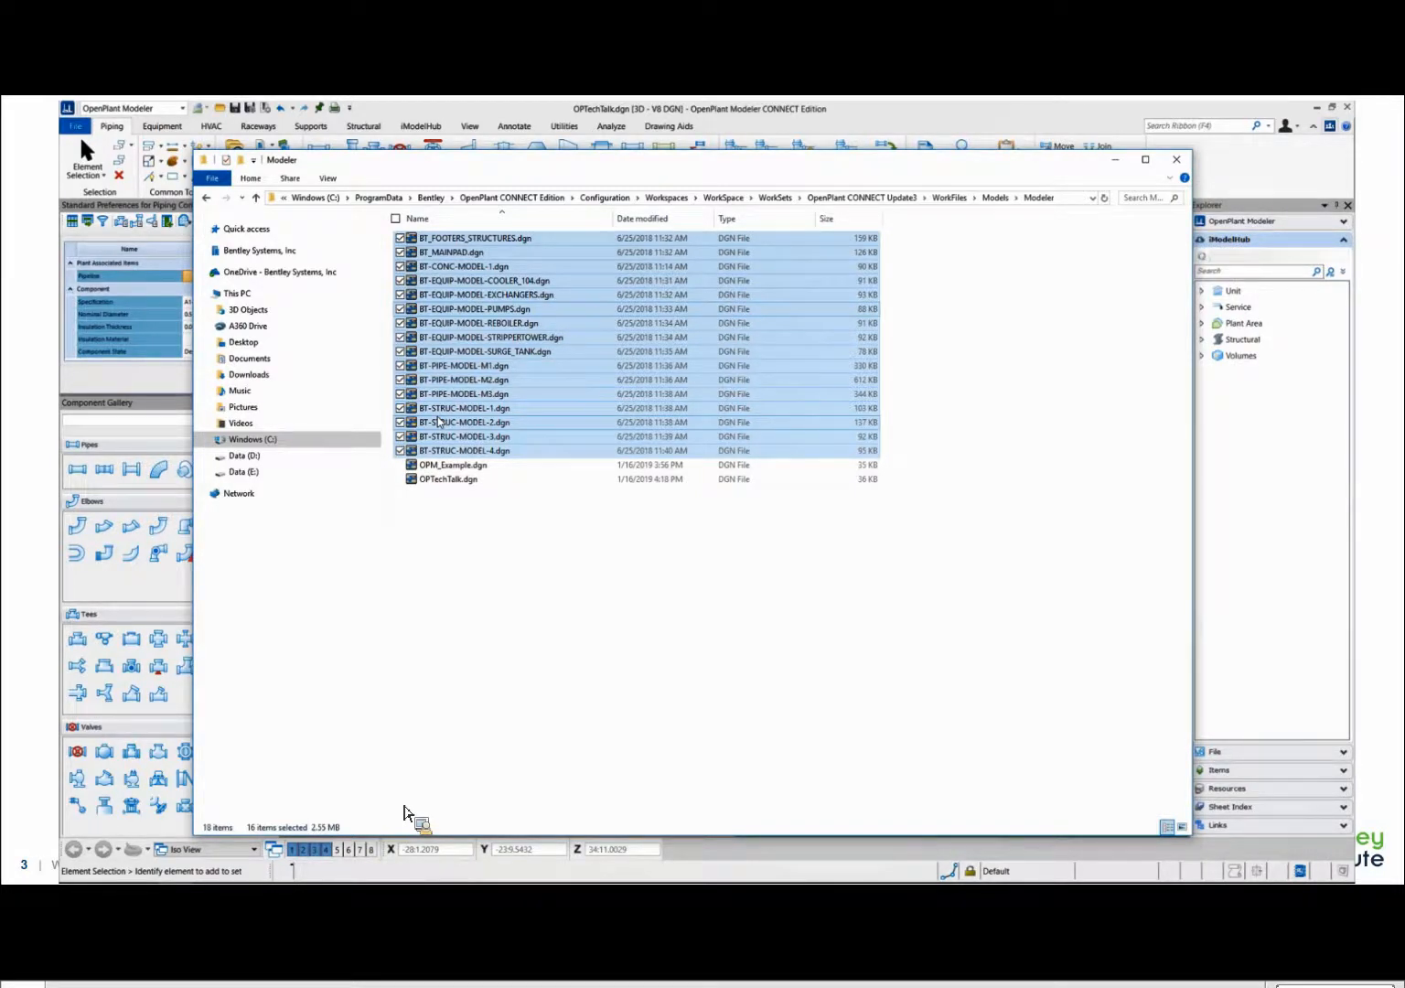
pyautogui.moveTo(255, 843)
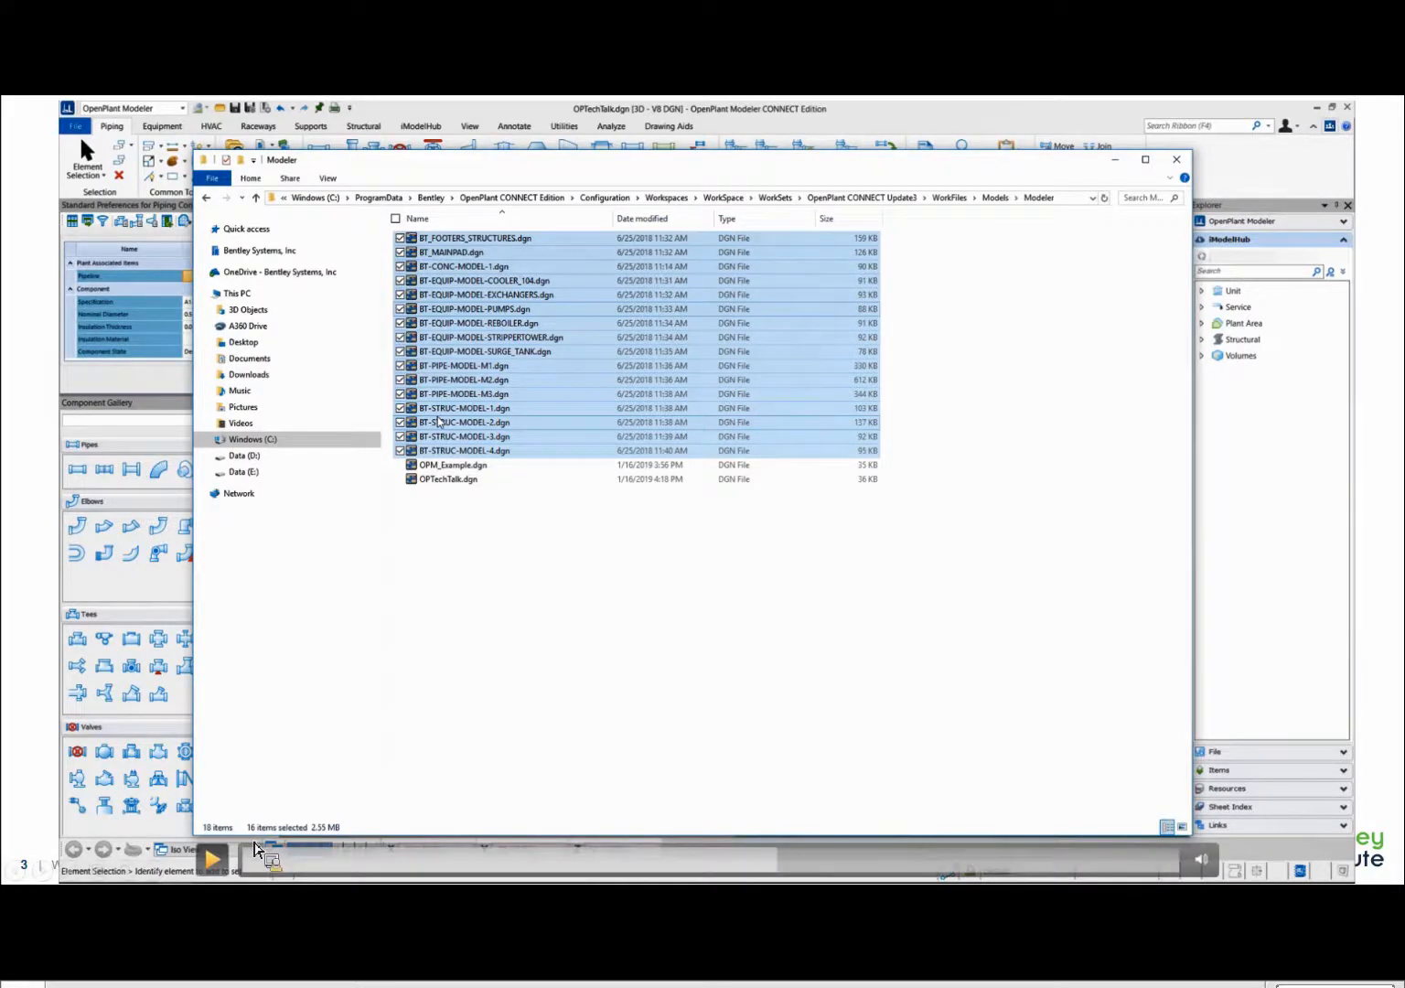
pyautogui.click(225, 860)
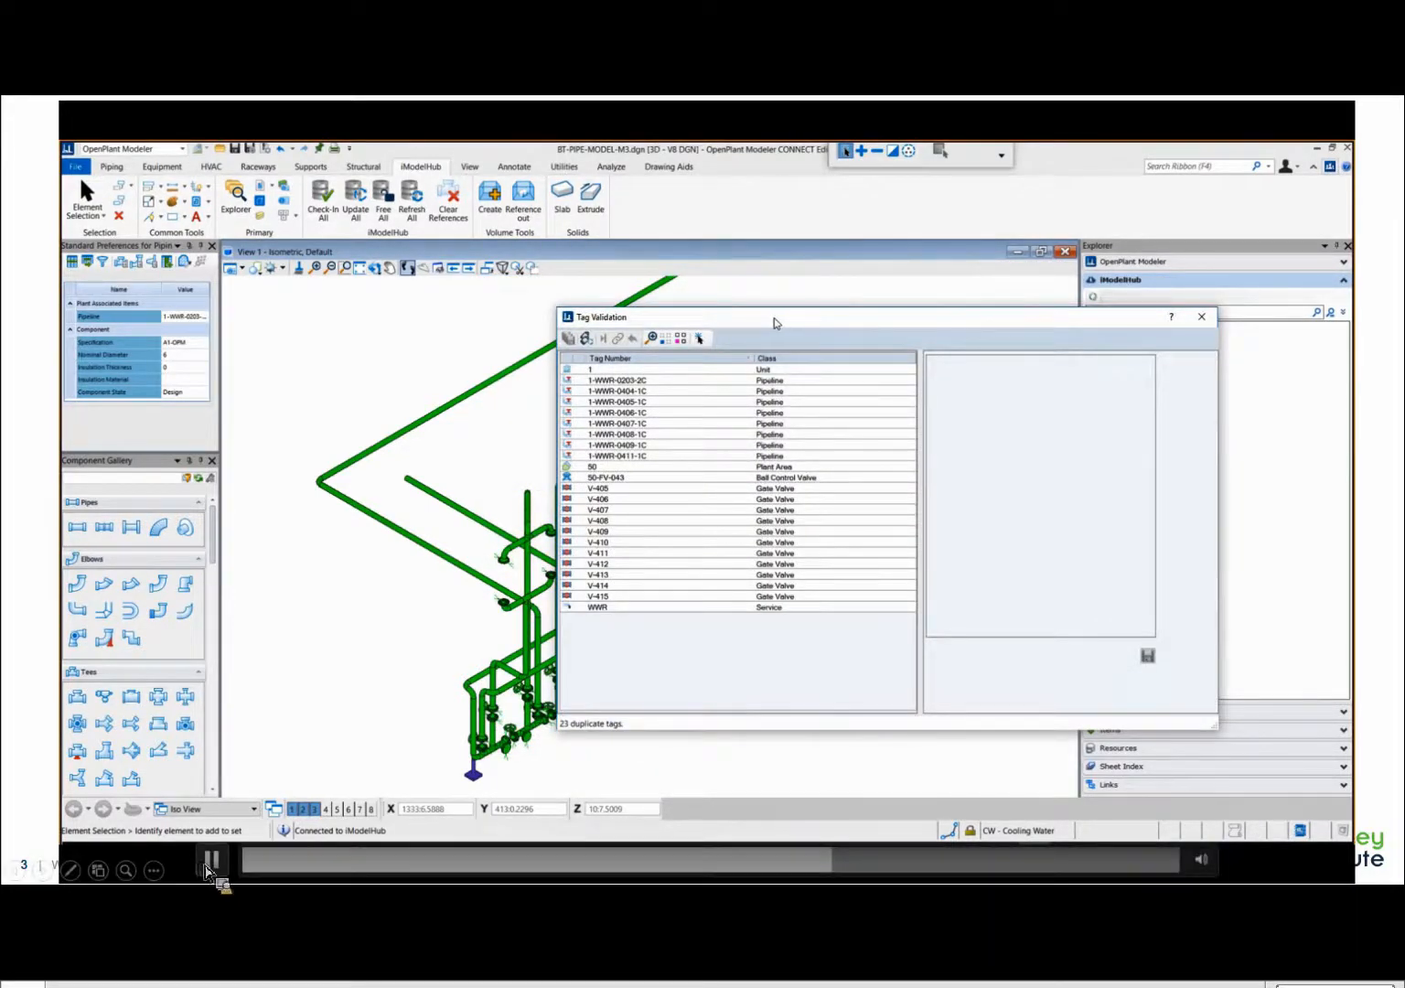
pyautogui.click(219, 859)
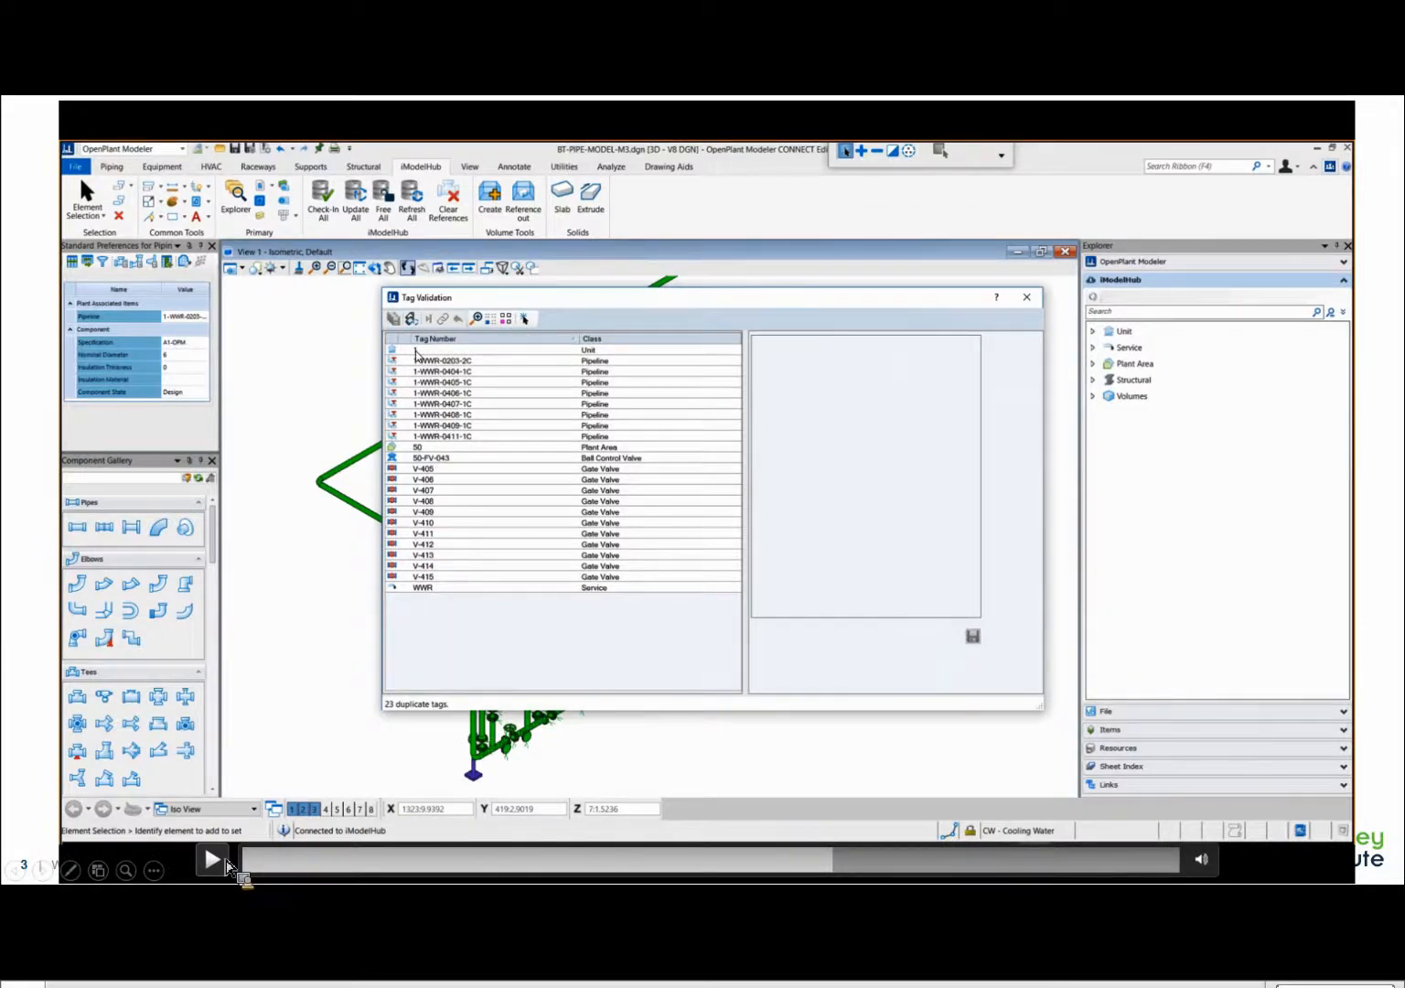
pyautogui.click(211, 859)
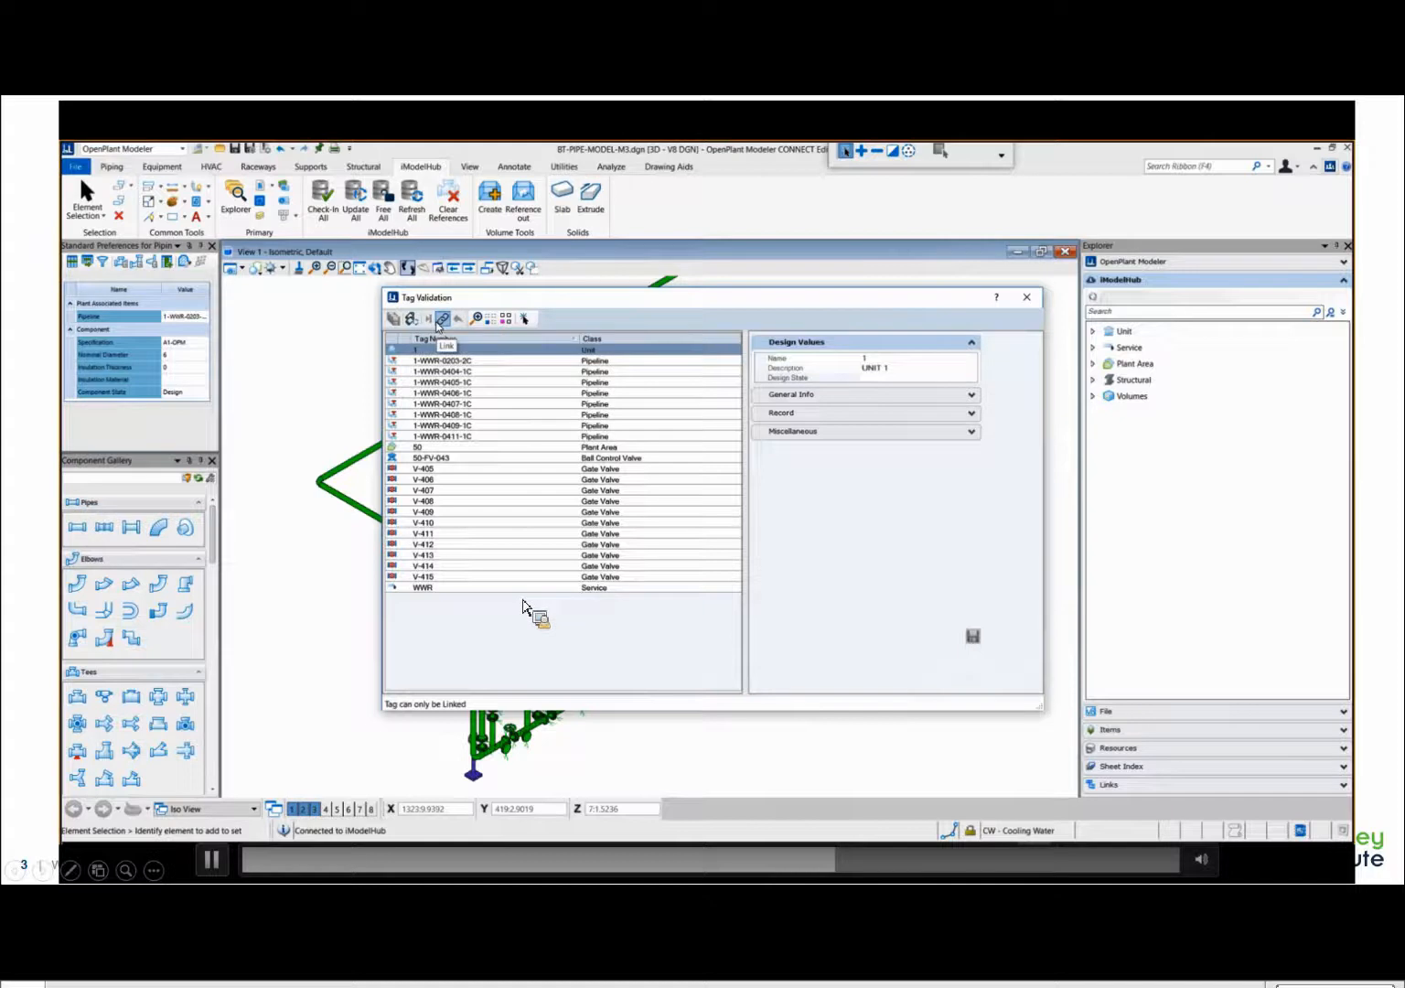
pyautogui.click(220, 865)
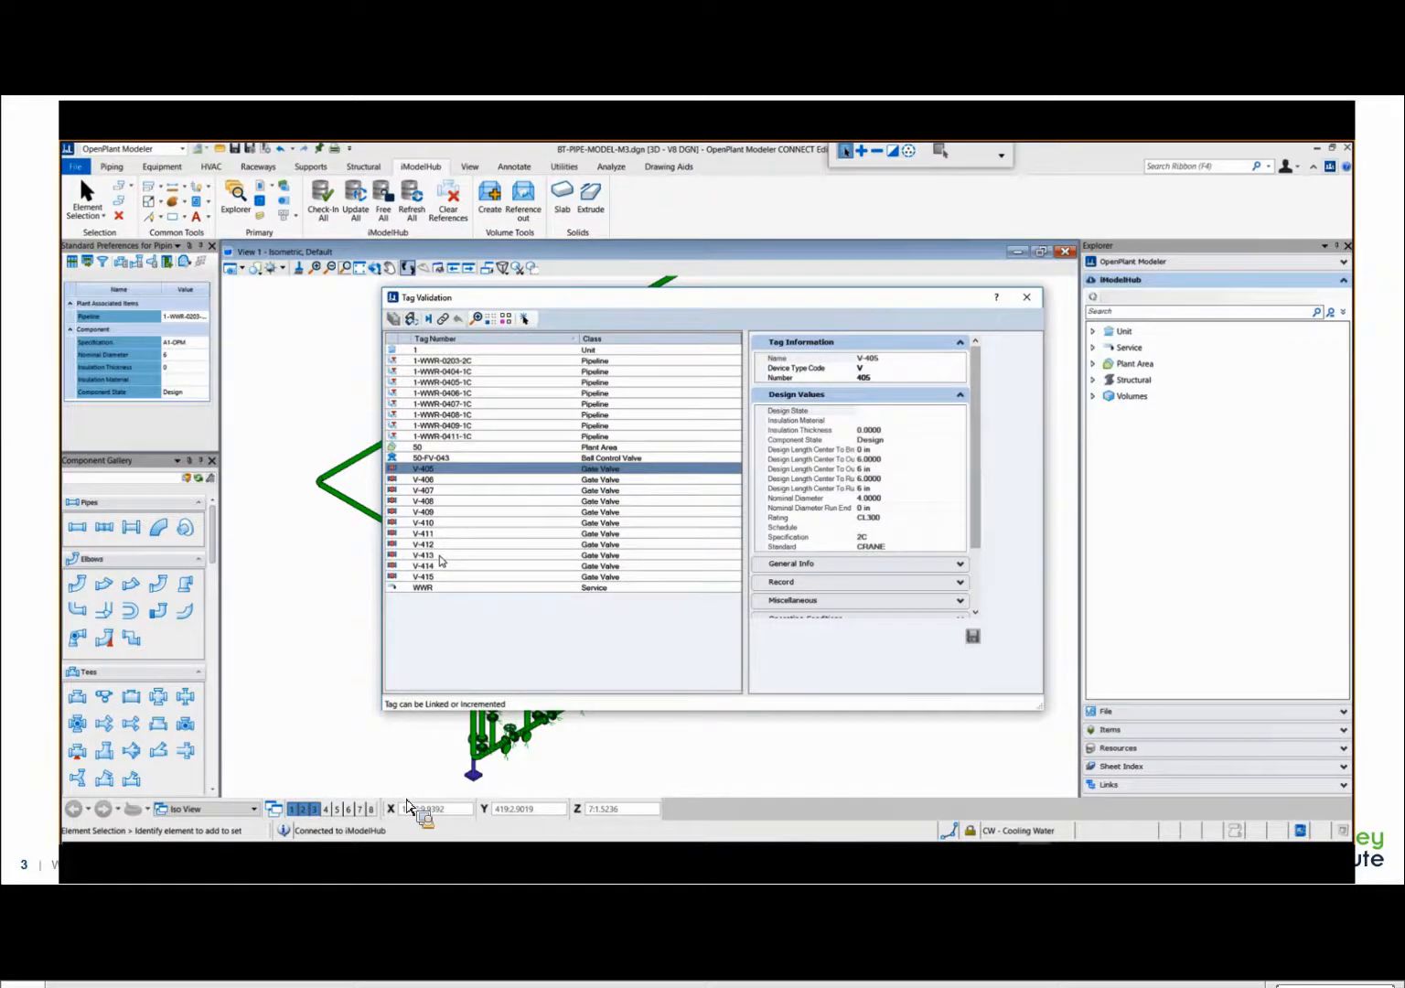
pyautogui.moveTo(628, 756)
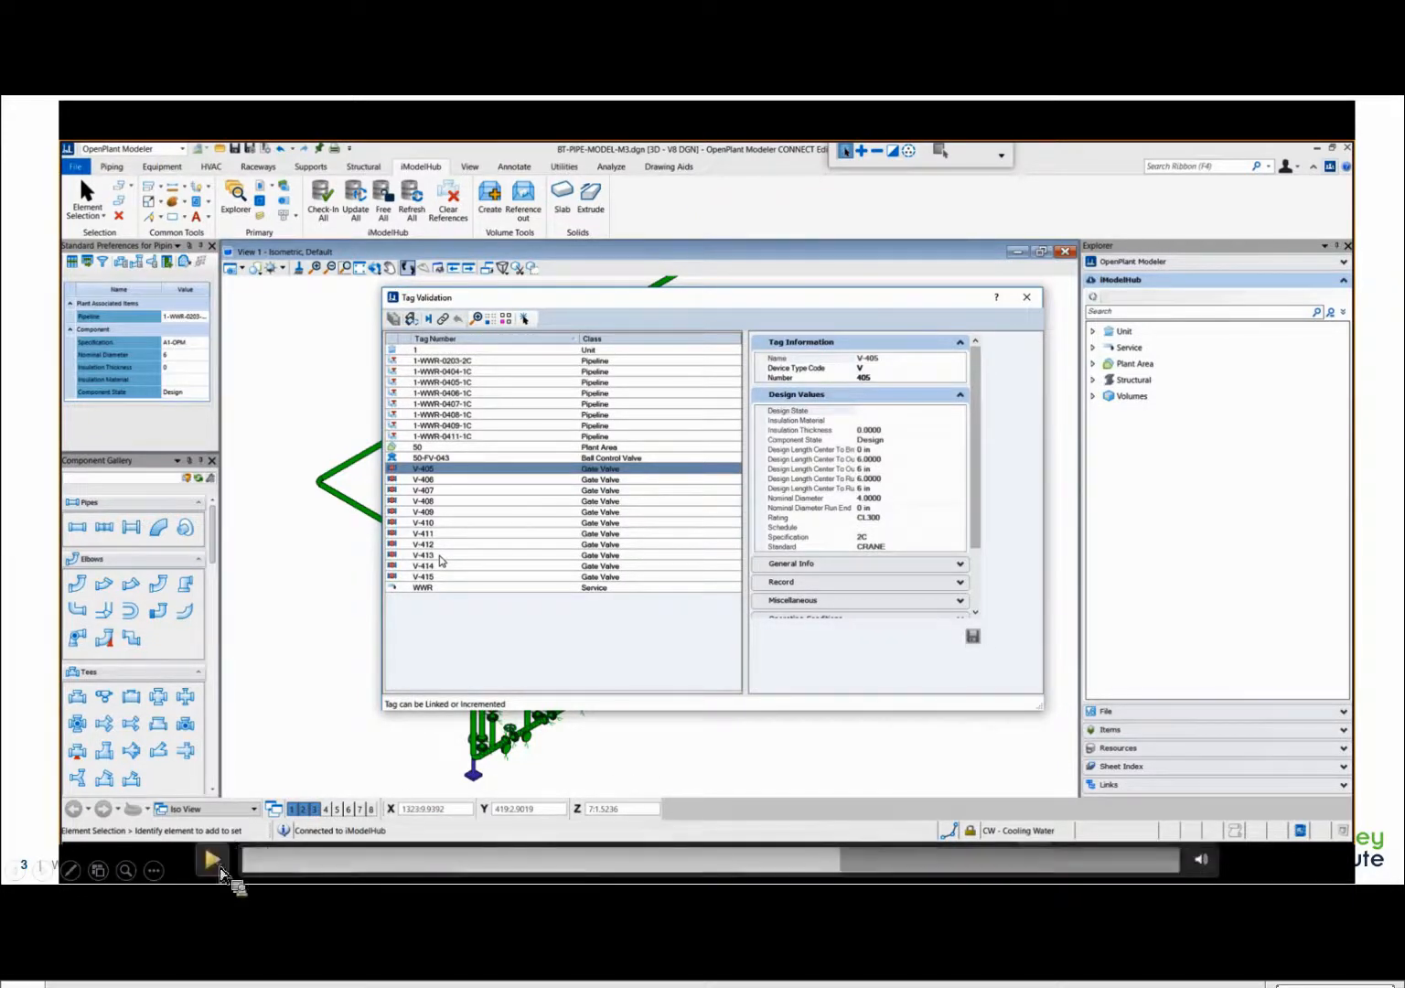
pyautogui.click(216, 863)
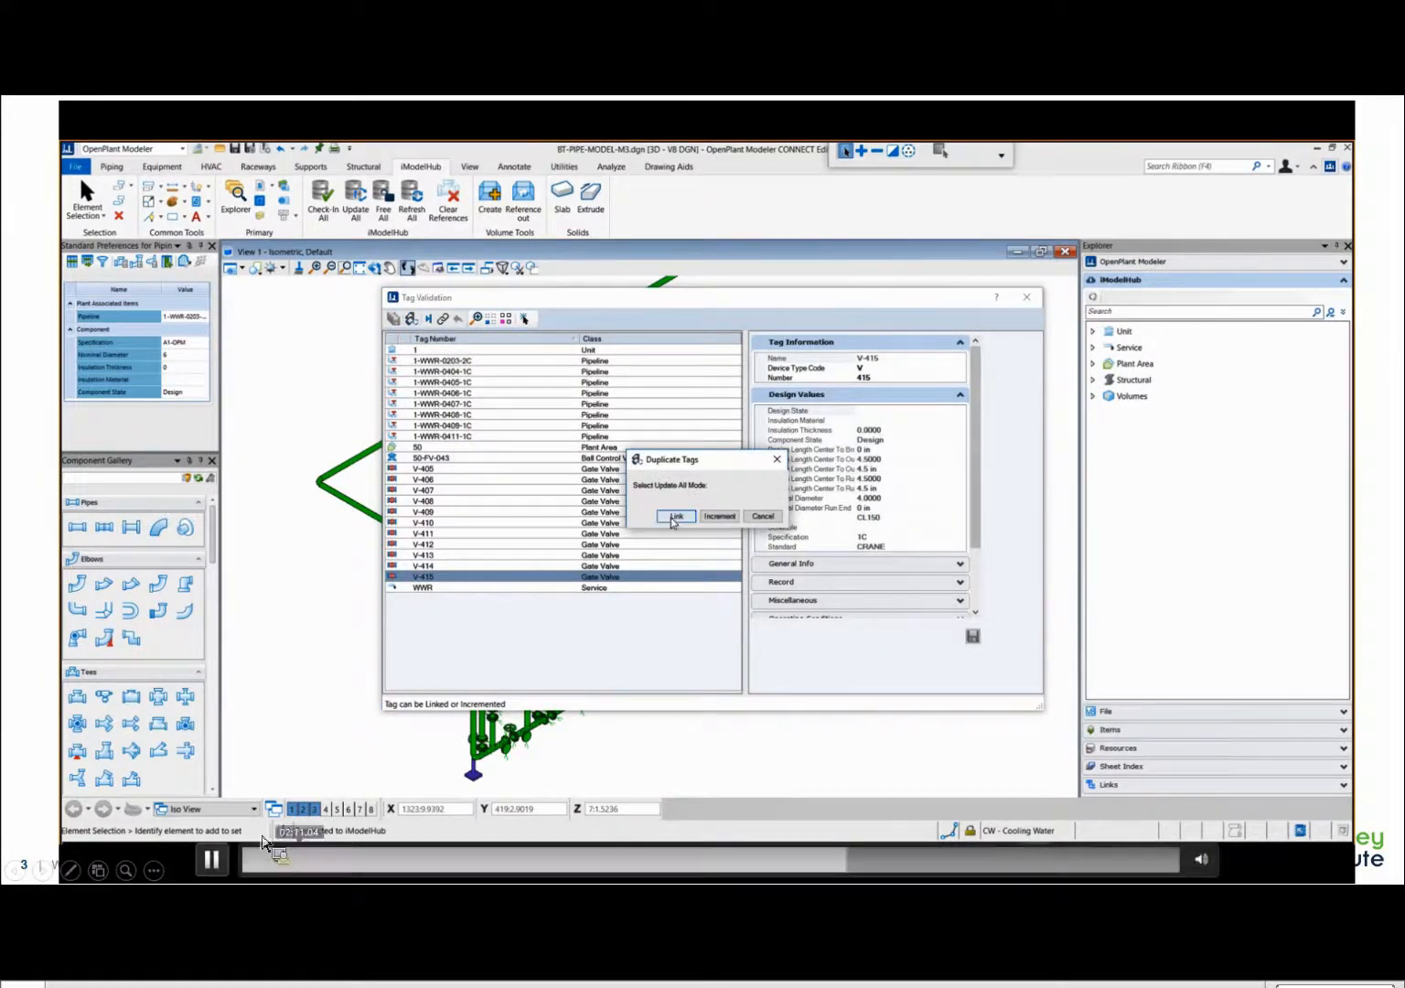
pyautogui.click(296, 794)
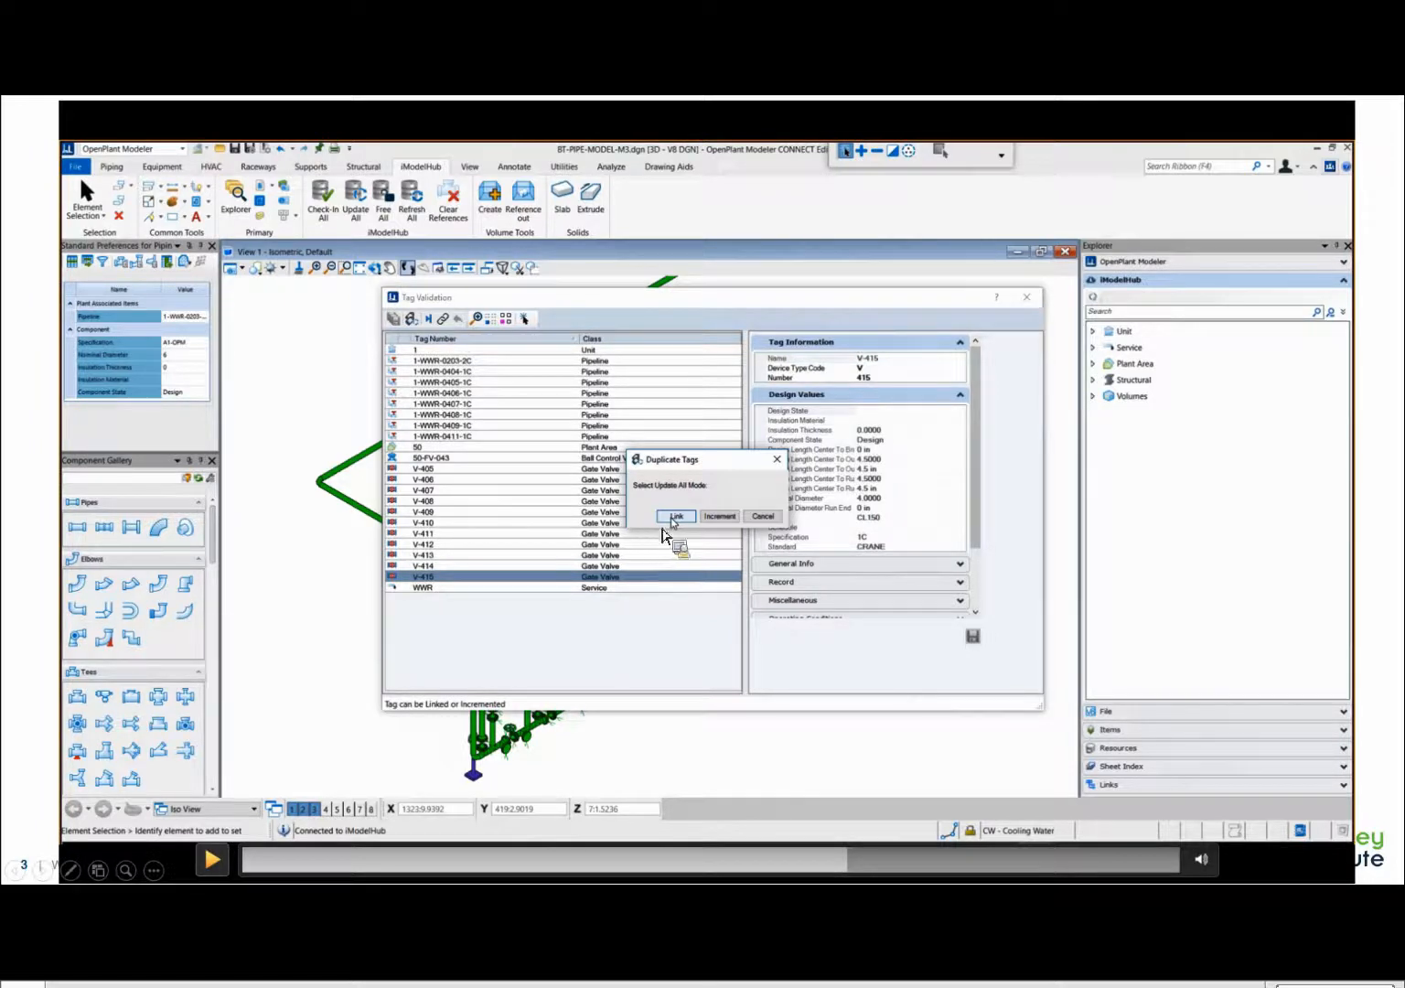
pyautogui.click(212, 859)
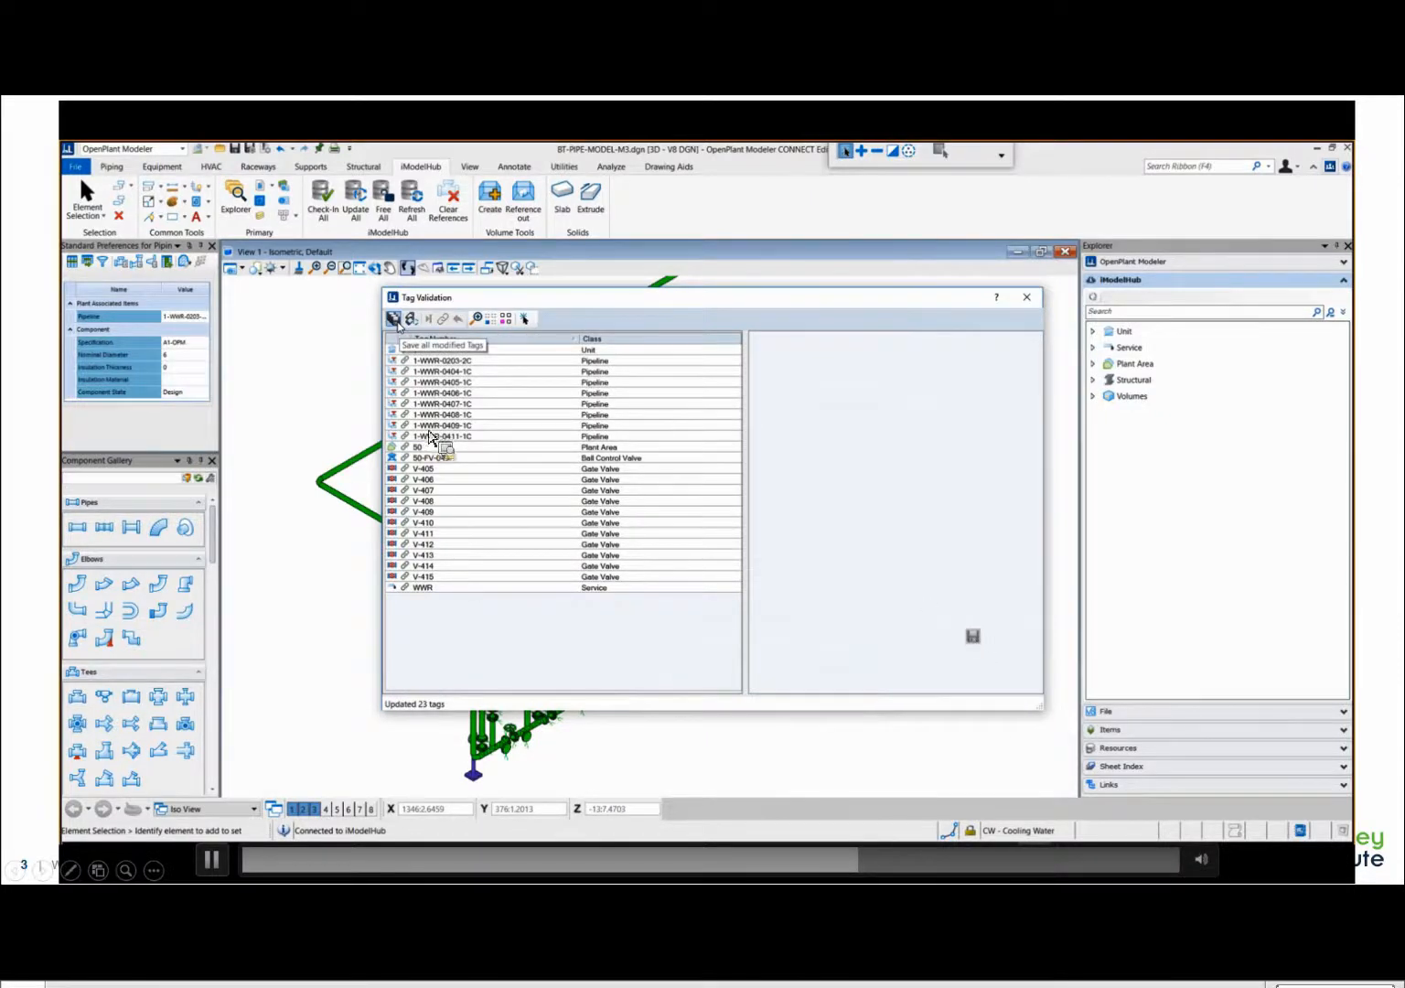
# - Examine the tag information and design values of pipeline 1-WWR-0407-1C in Tag Validation
pyautogui.click(551, 403)
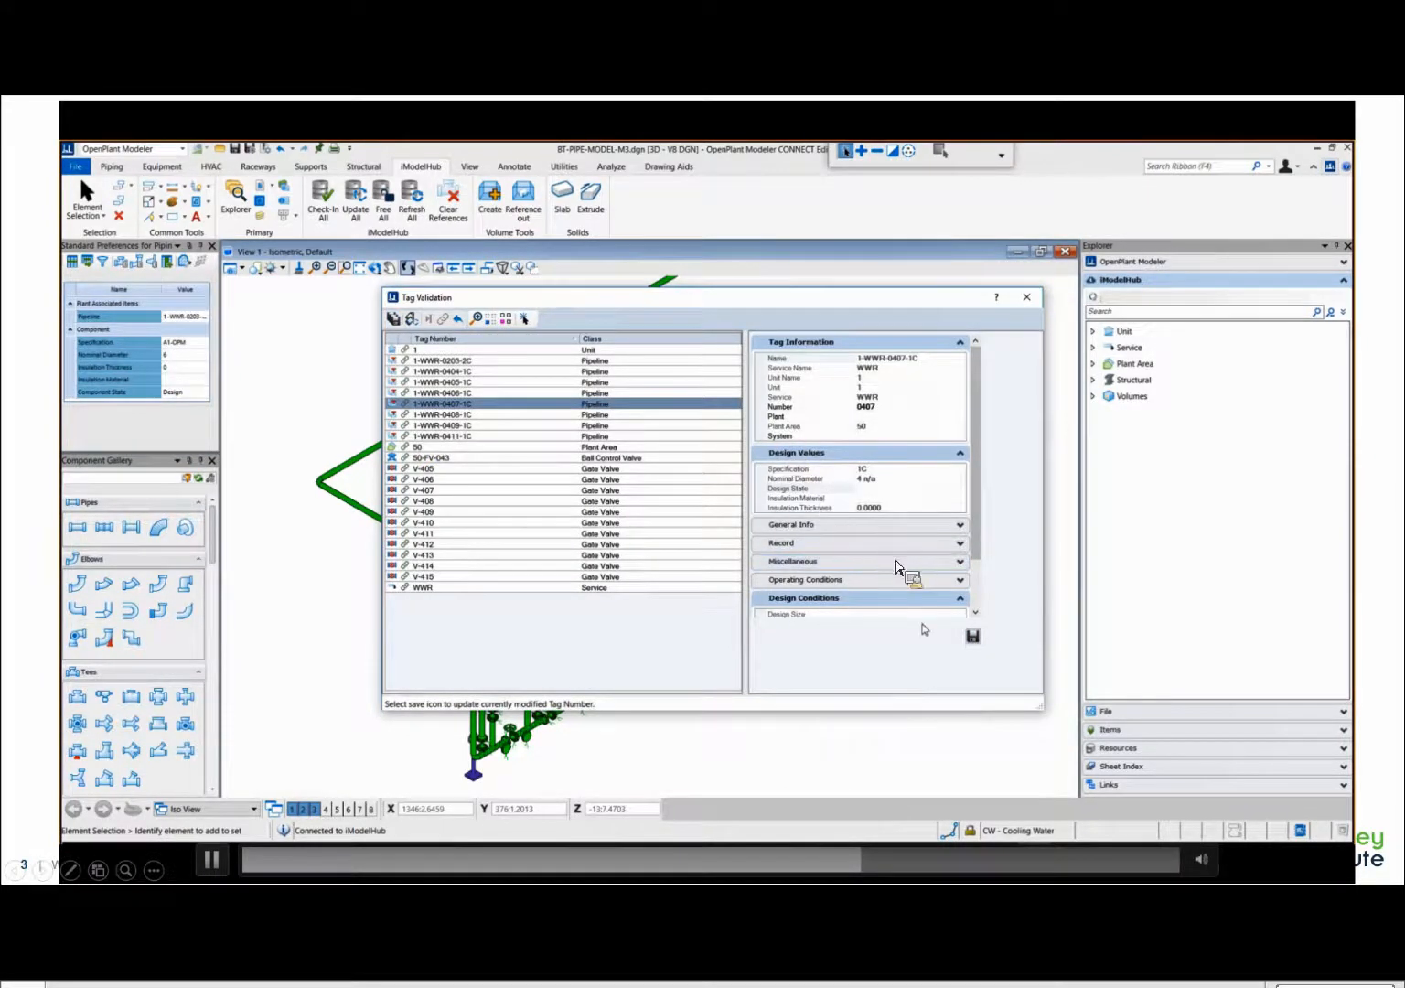
pyautogui.click(973, 611)
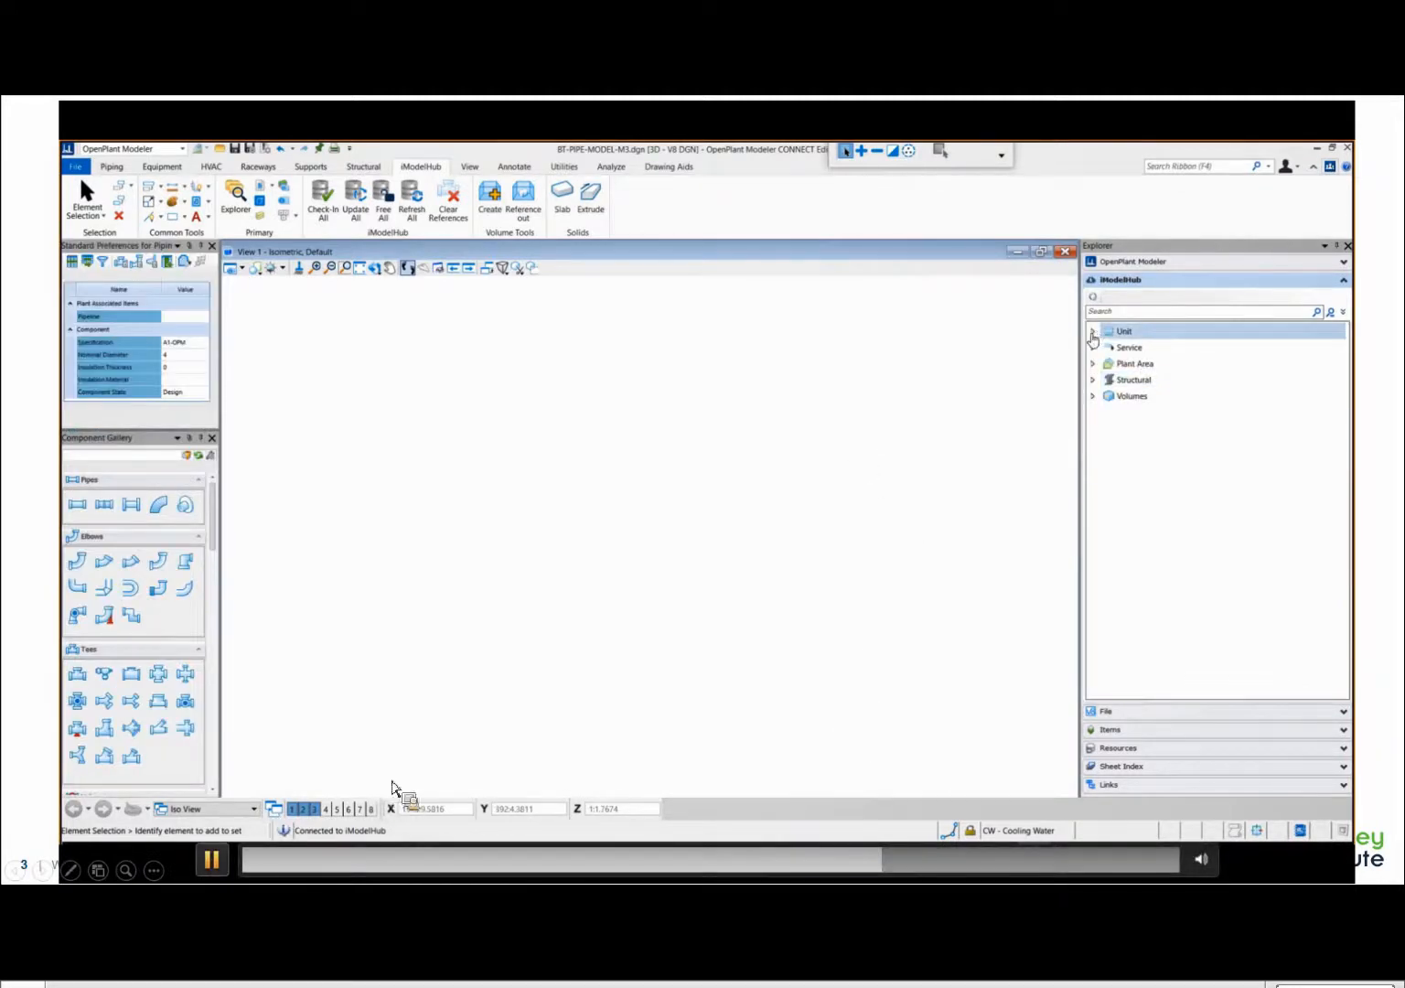
pyautogui.click(211, 859)
pyautogui.click(222, 872)
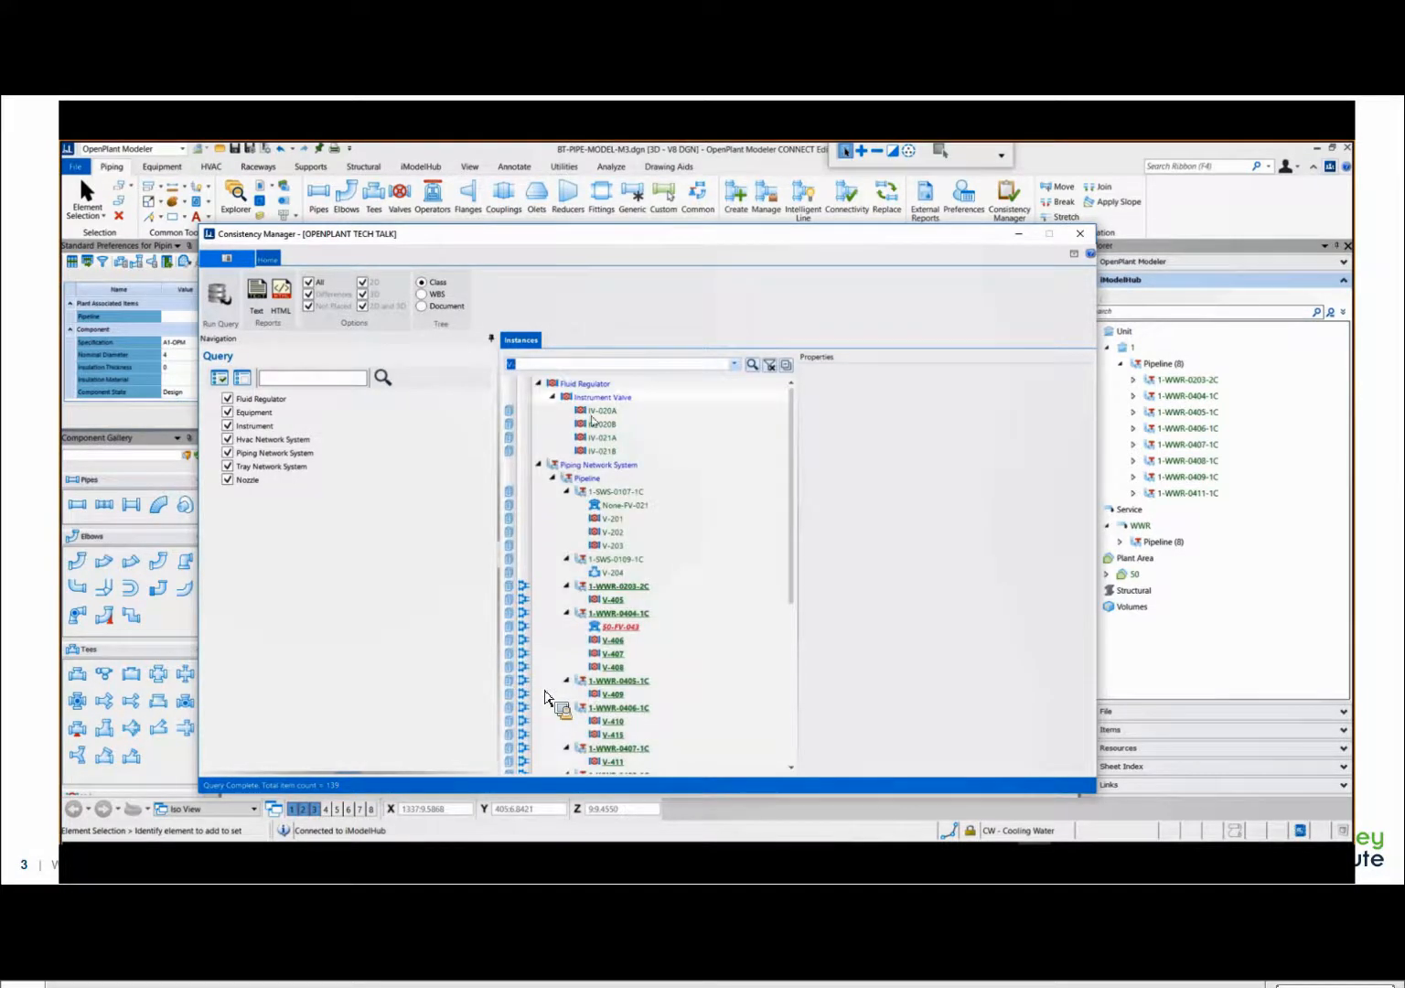
# - Look through the valves listed under the pipelines and compare the 2D and 3D properties of valve V-406
pyautogui.scroll(-2, 627, 646)
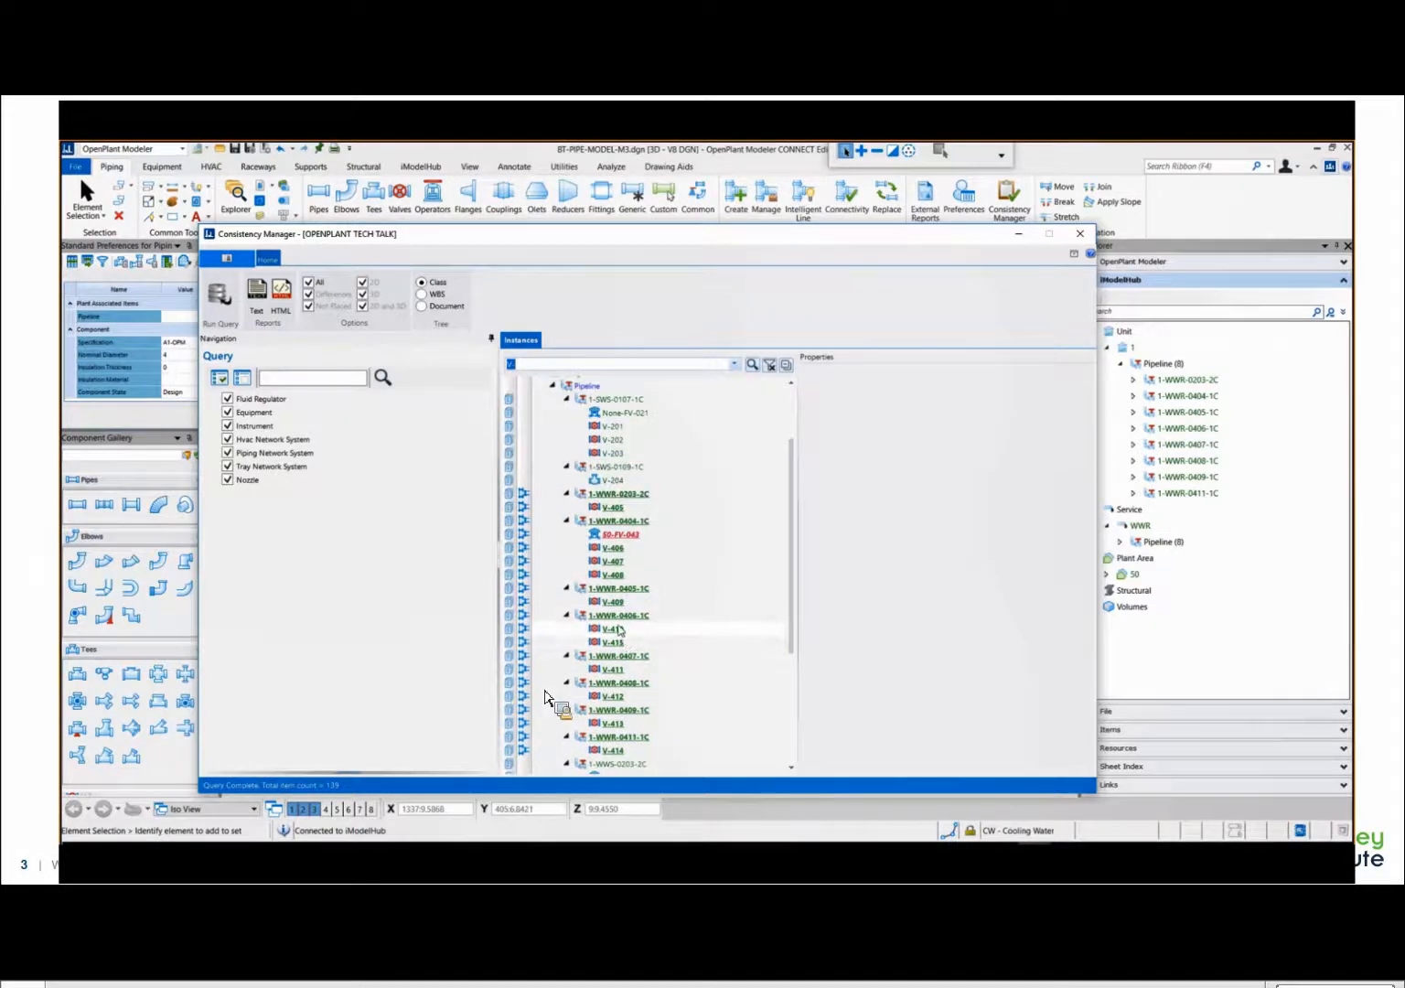
pyautogui.click(617, 550)
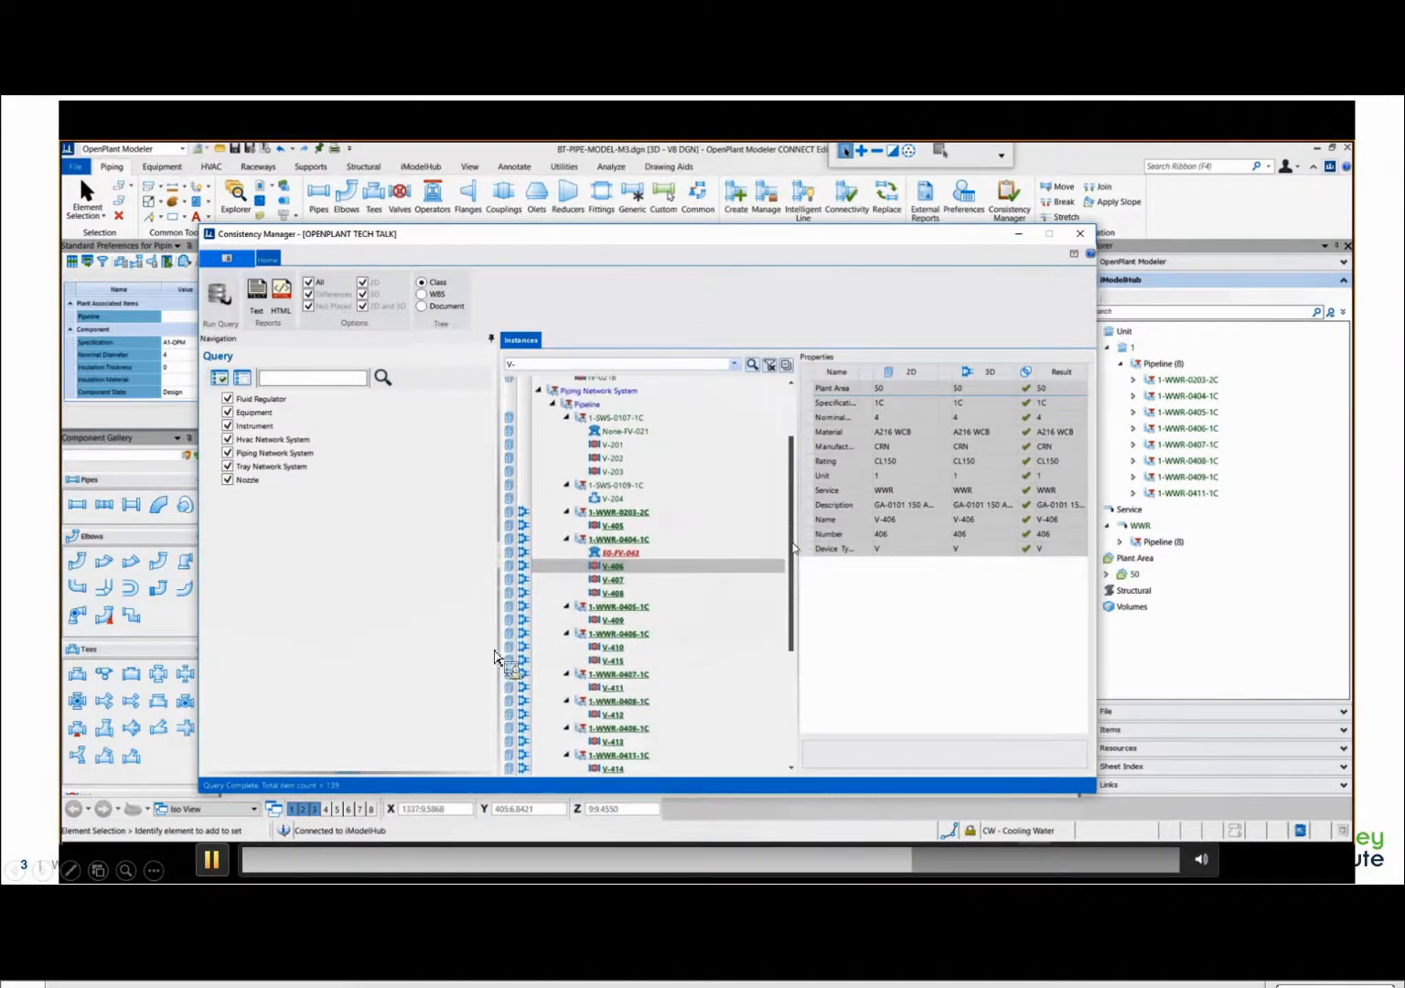
pyautogui.click(225, 858)
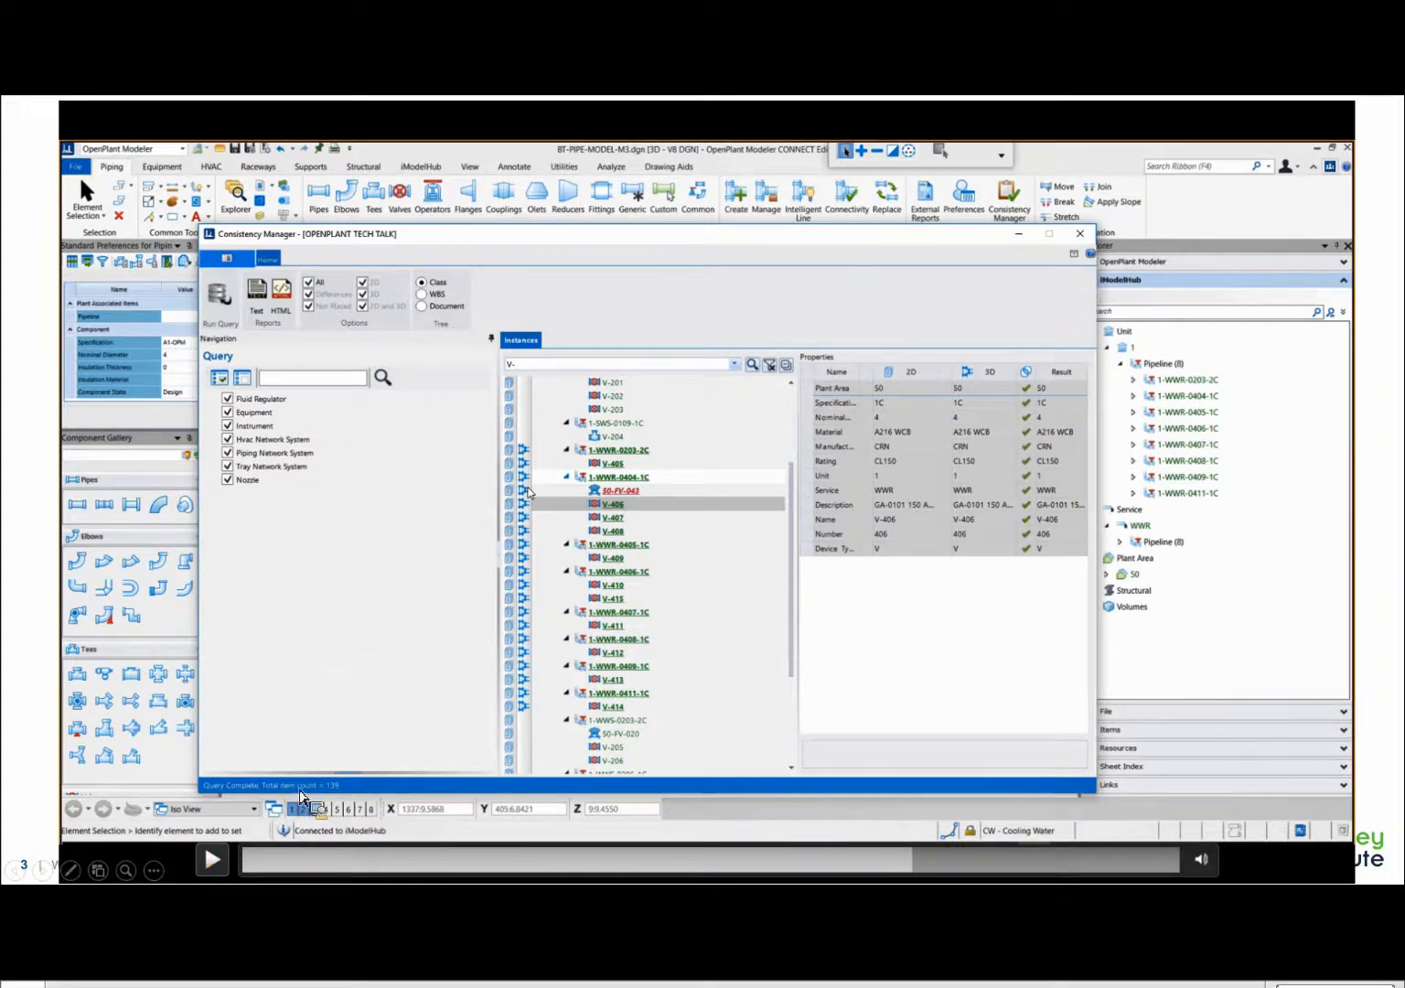
pyautogui.click(213, 861)
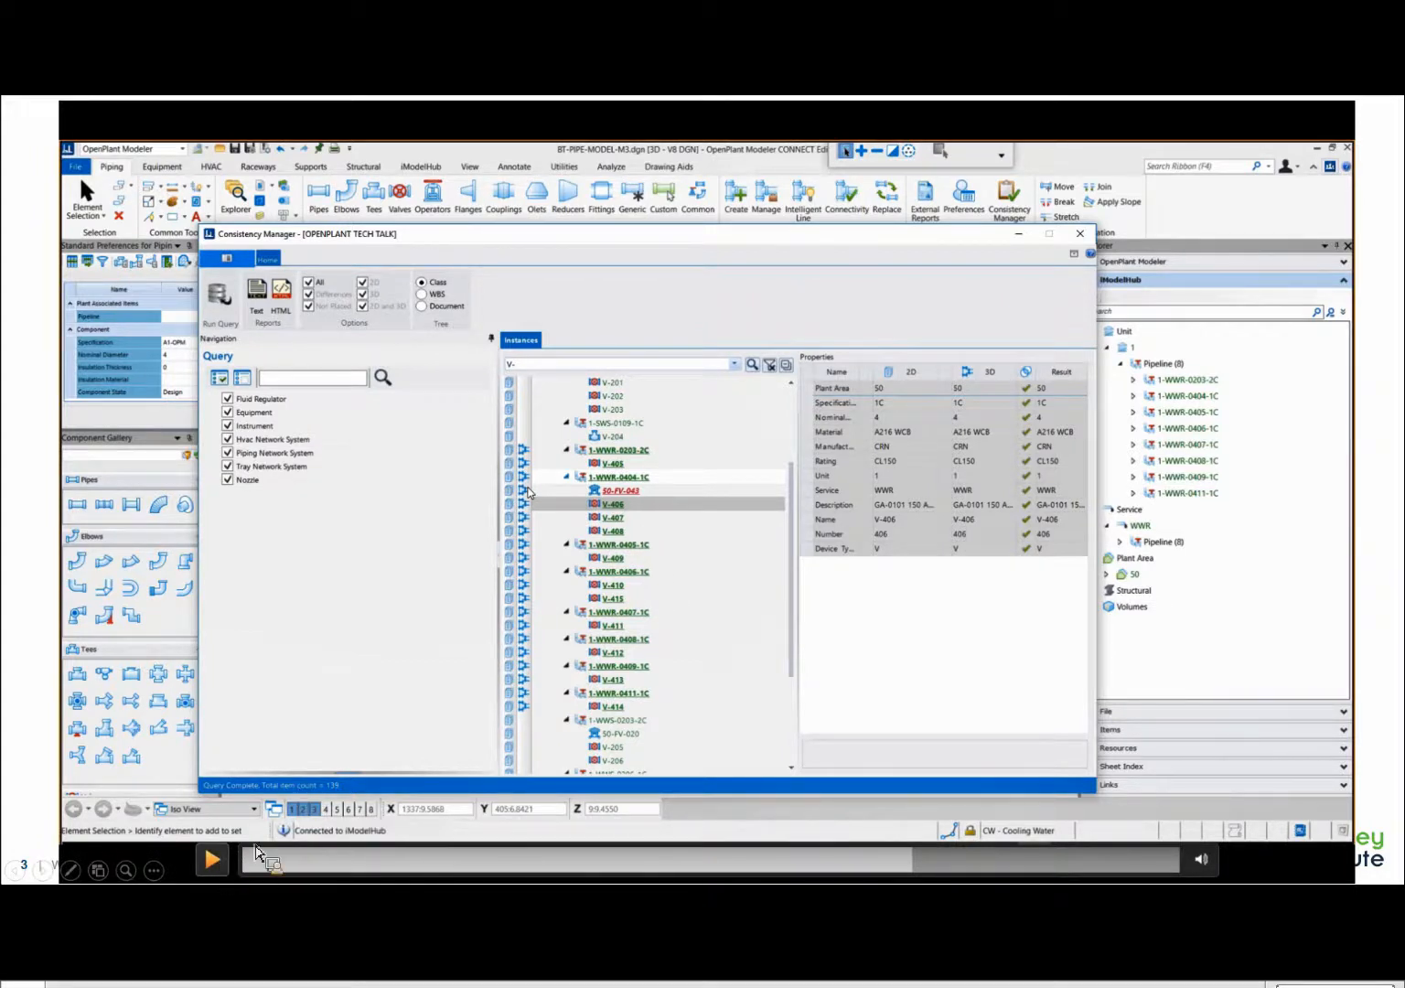
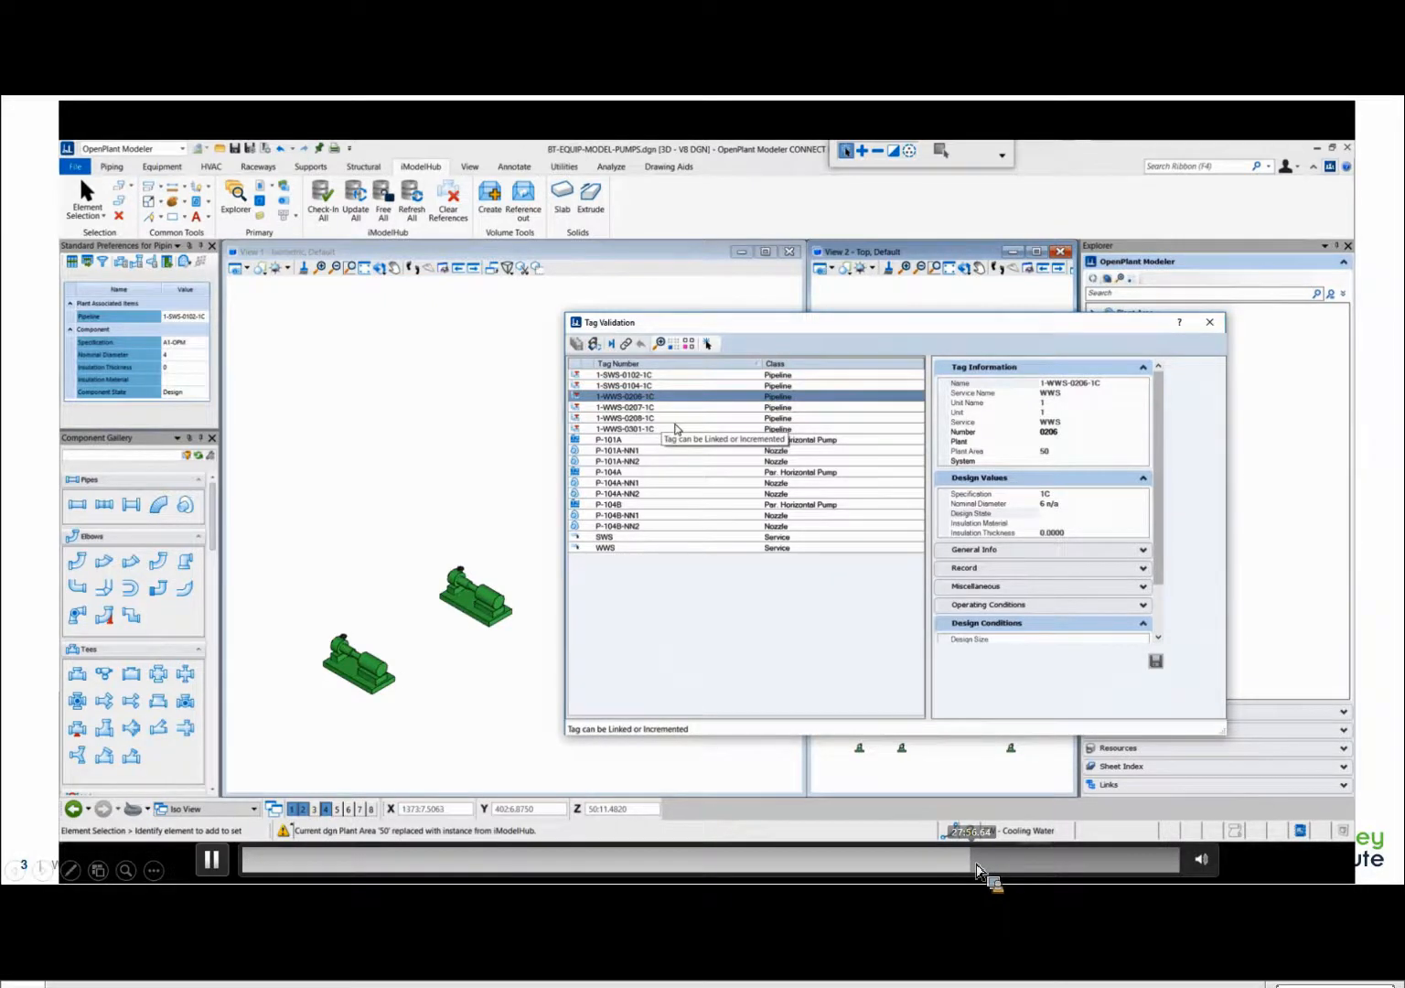
pyautogui.moveTo(981, 865)
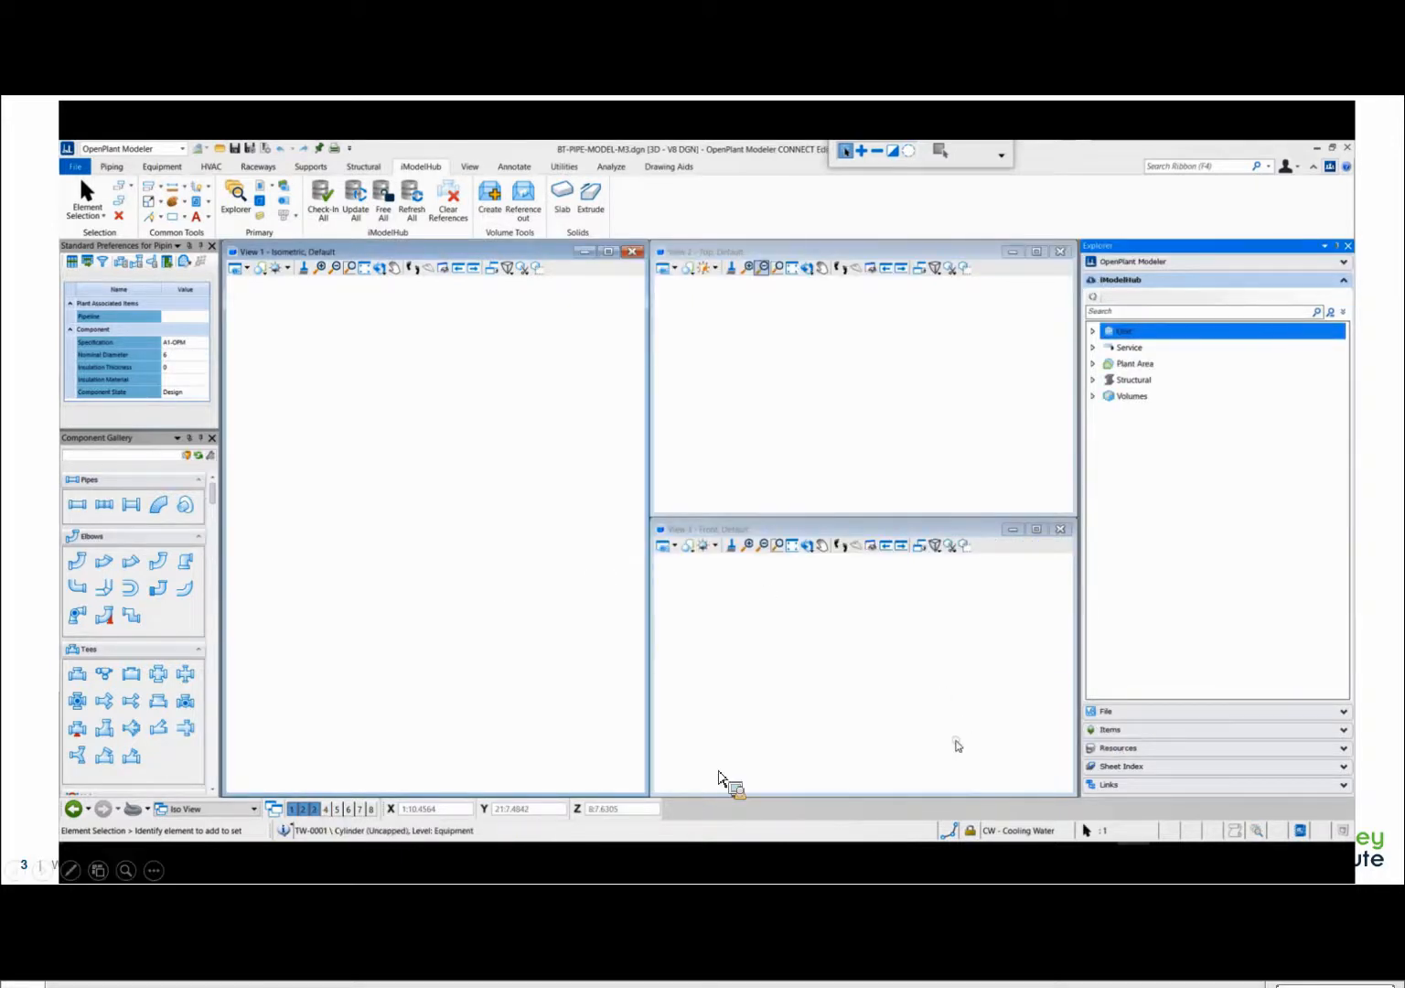
pyautogui.click(211, 860)
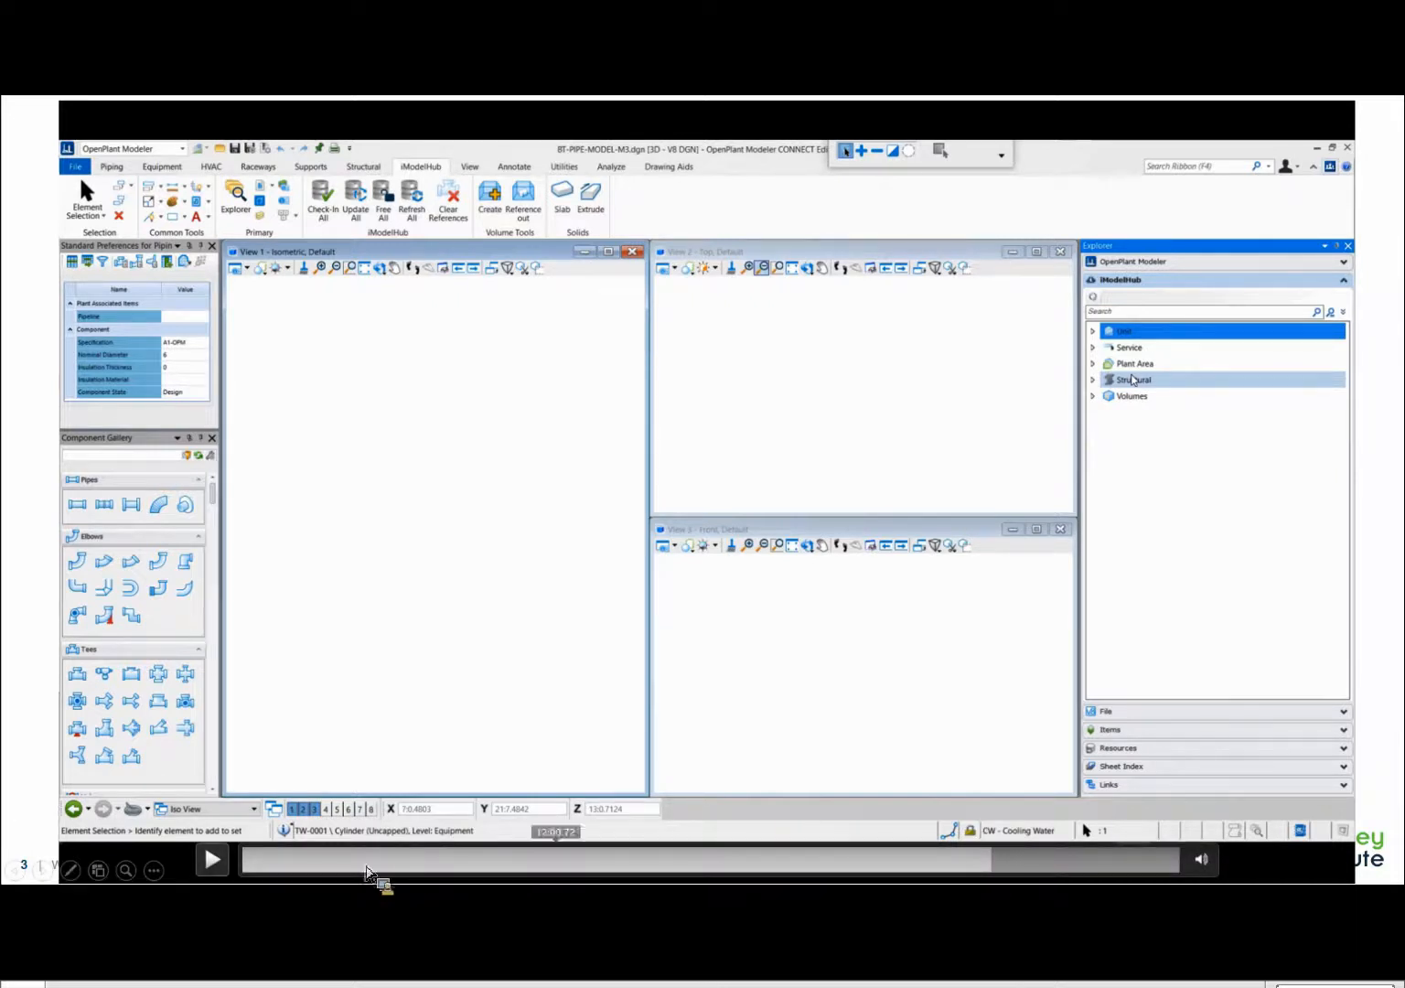
pyautogui.click(243, 876)
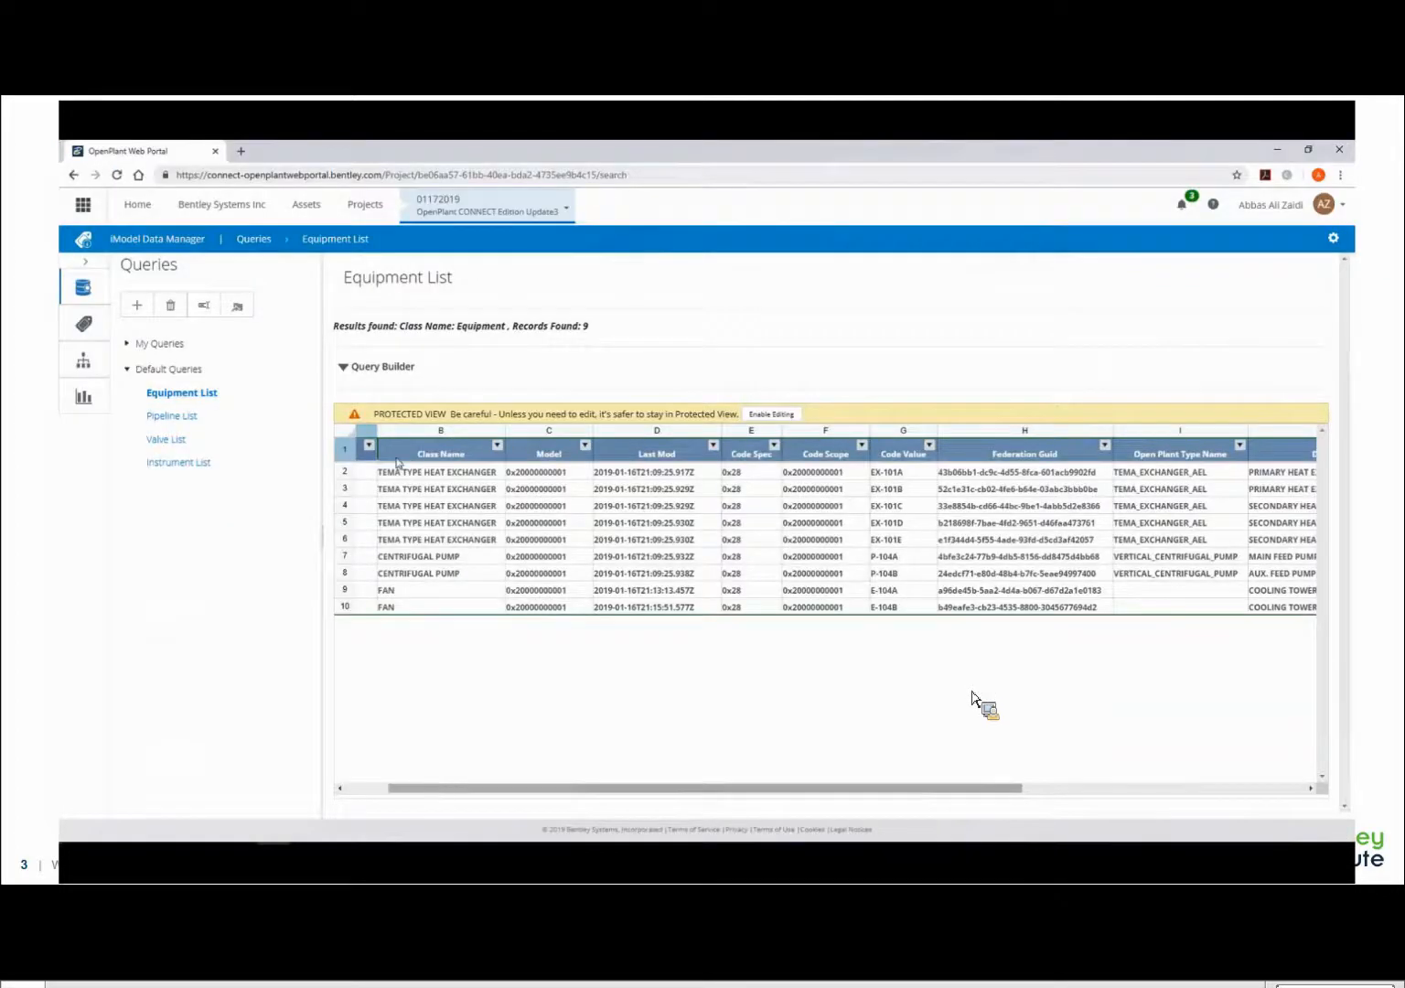
pyautogui.moveTo(287, 836)
pyautogui.click(211, 860)
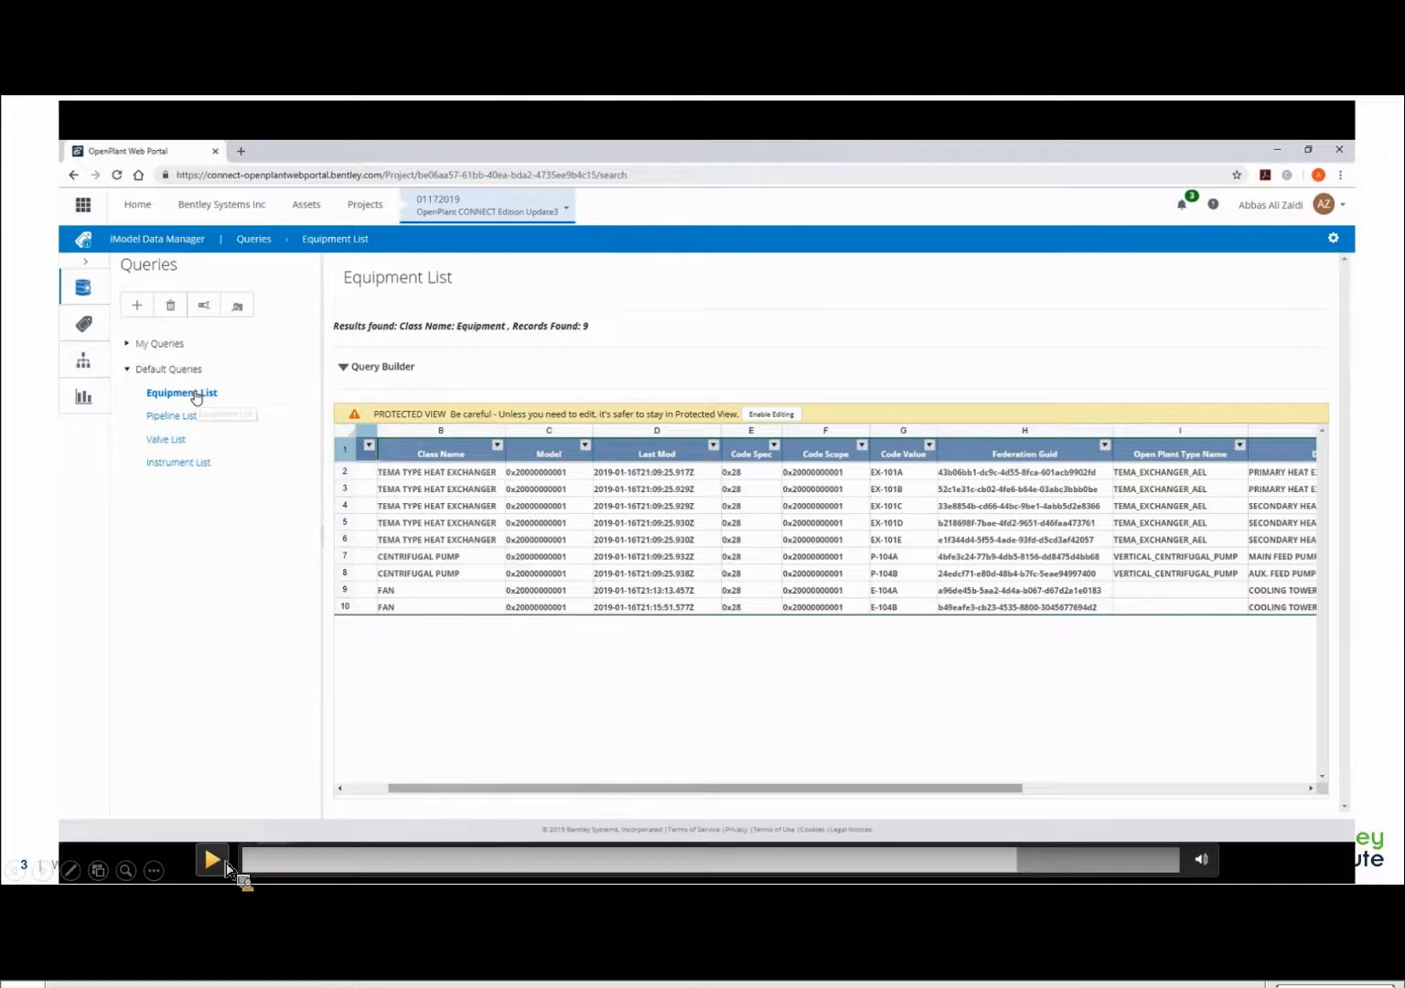
pyautogui.click(223, 865)
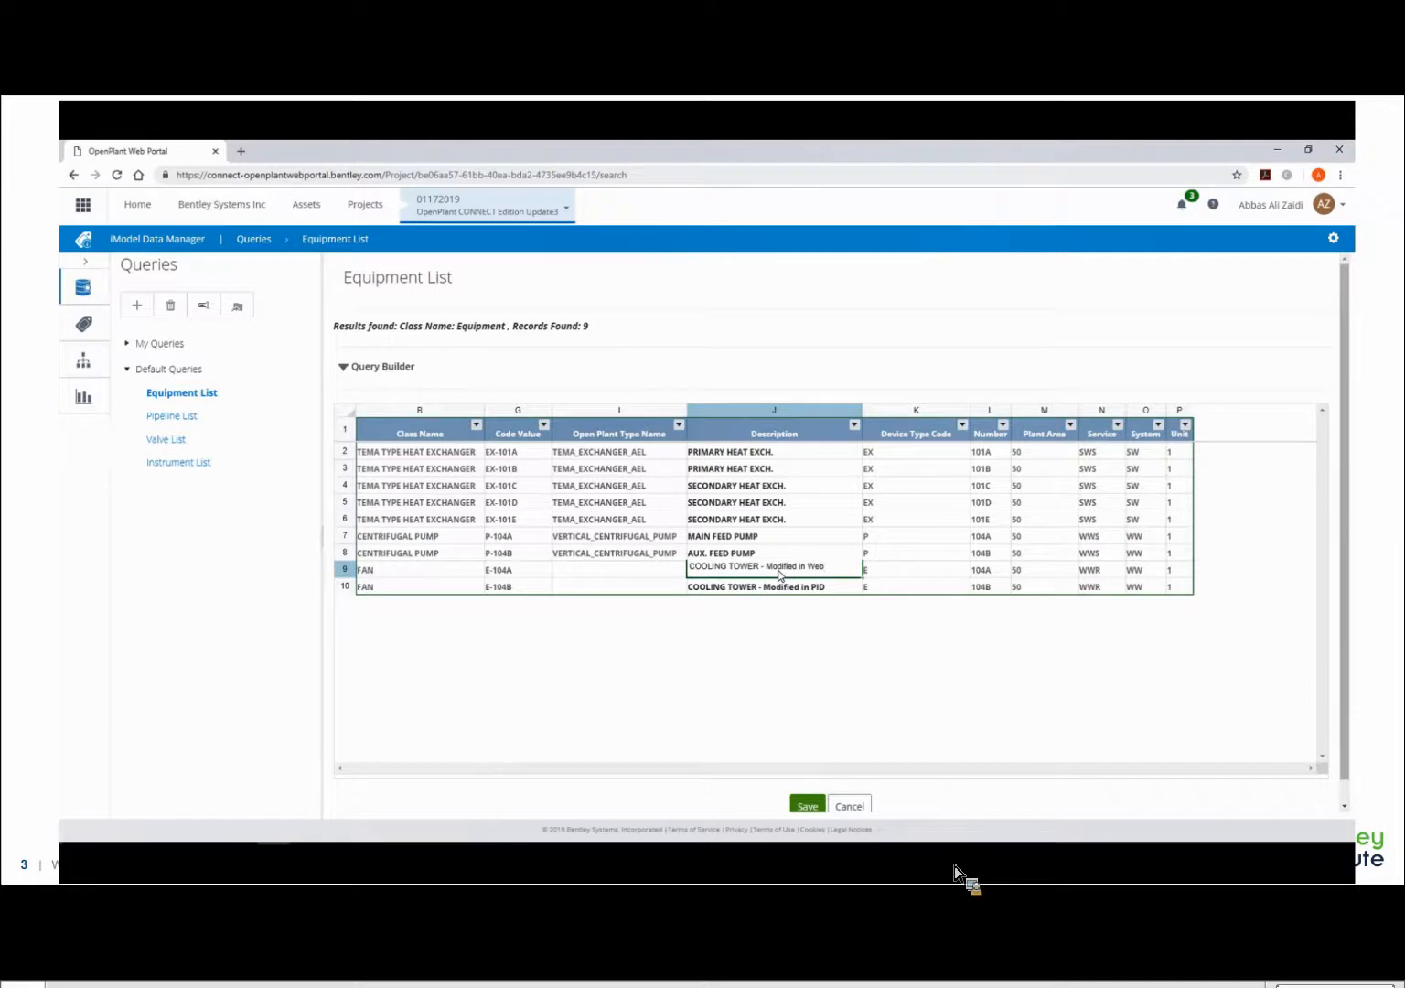
# - Save fan E-104A's description "COOLING TOWER - Modified in Web" to the iModel and select its cell in the Equipment List
pyautogui.click(901, 572)
pyautogui.click(808, 805)
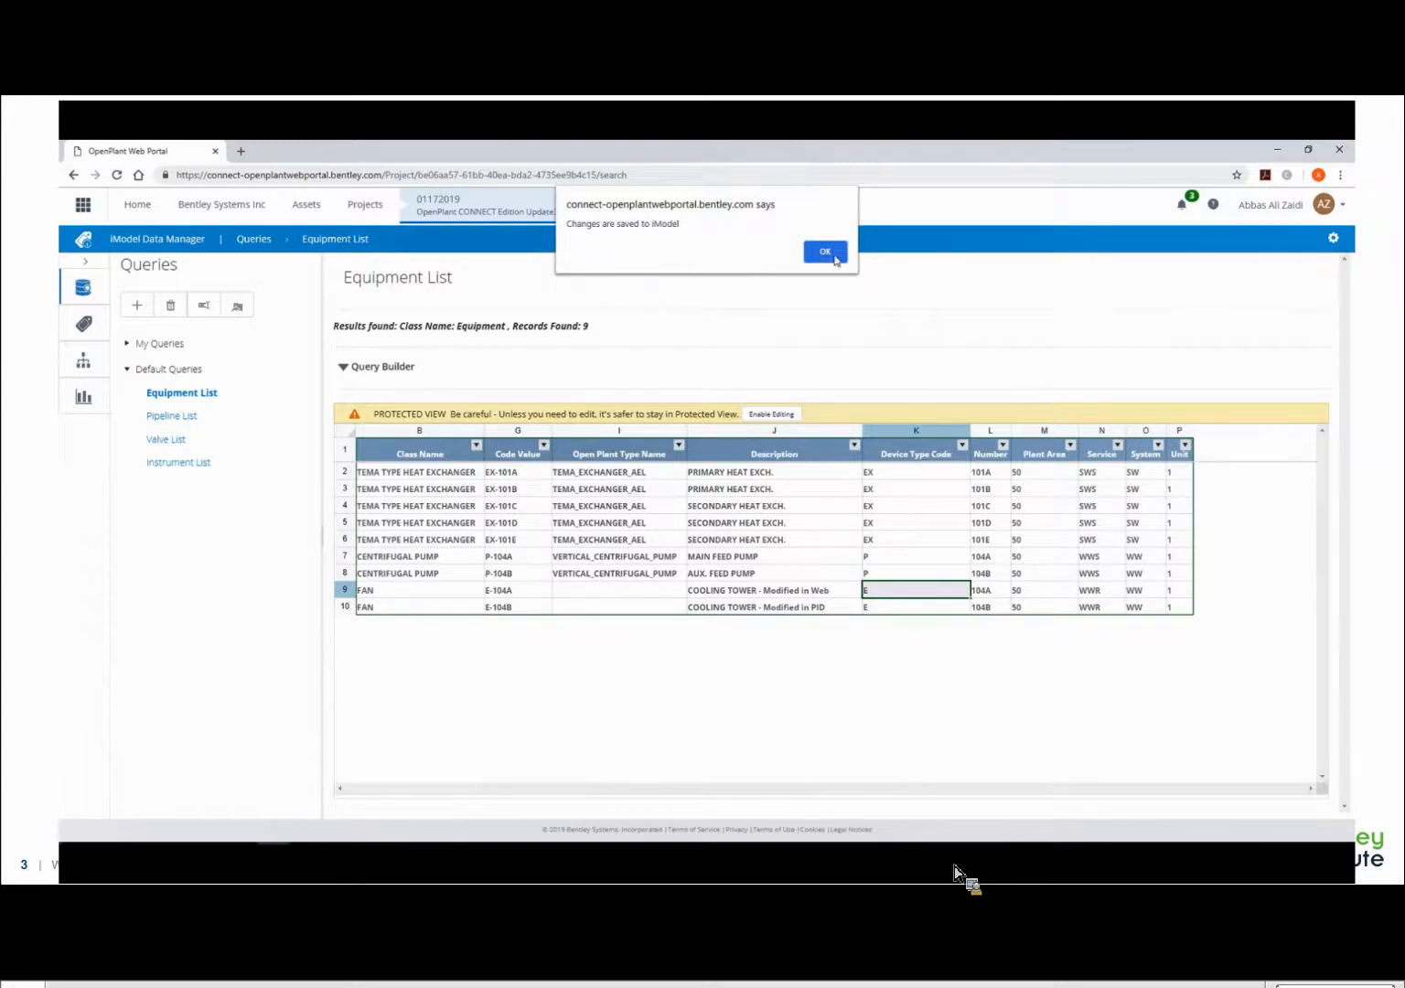
pyautogui.click(825, 253)
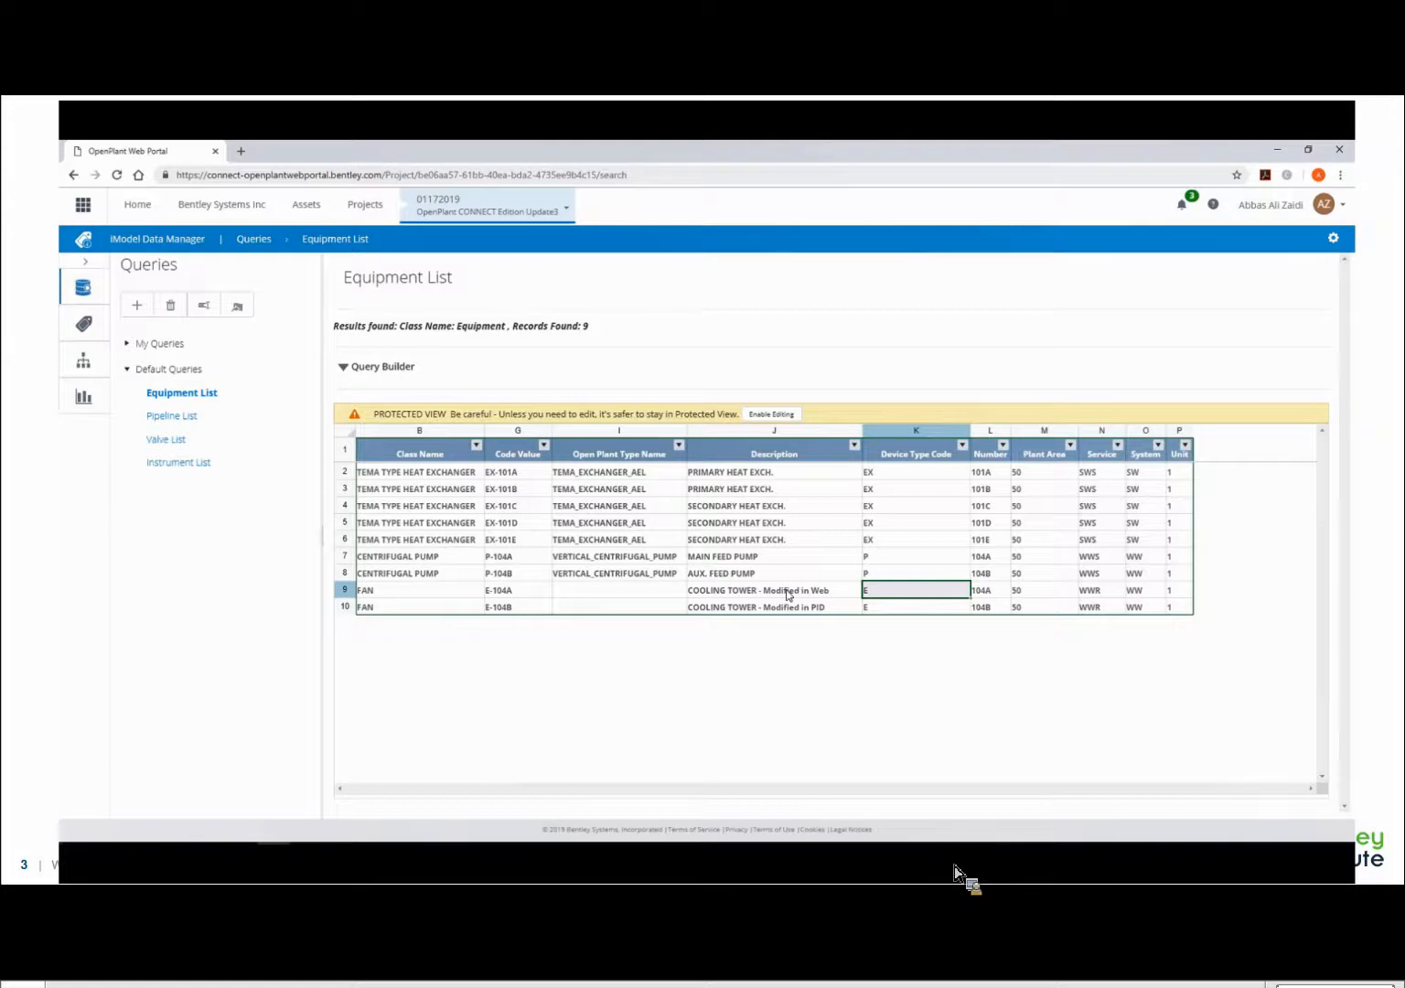
pyautogui.click(787, 594)
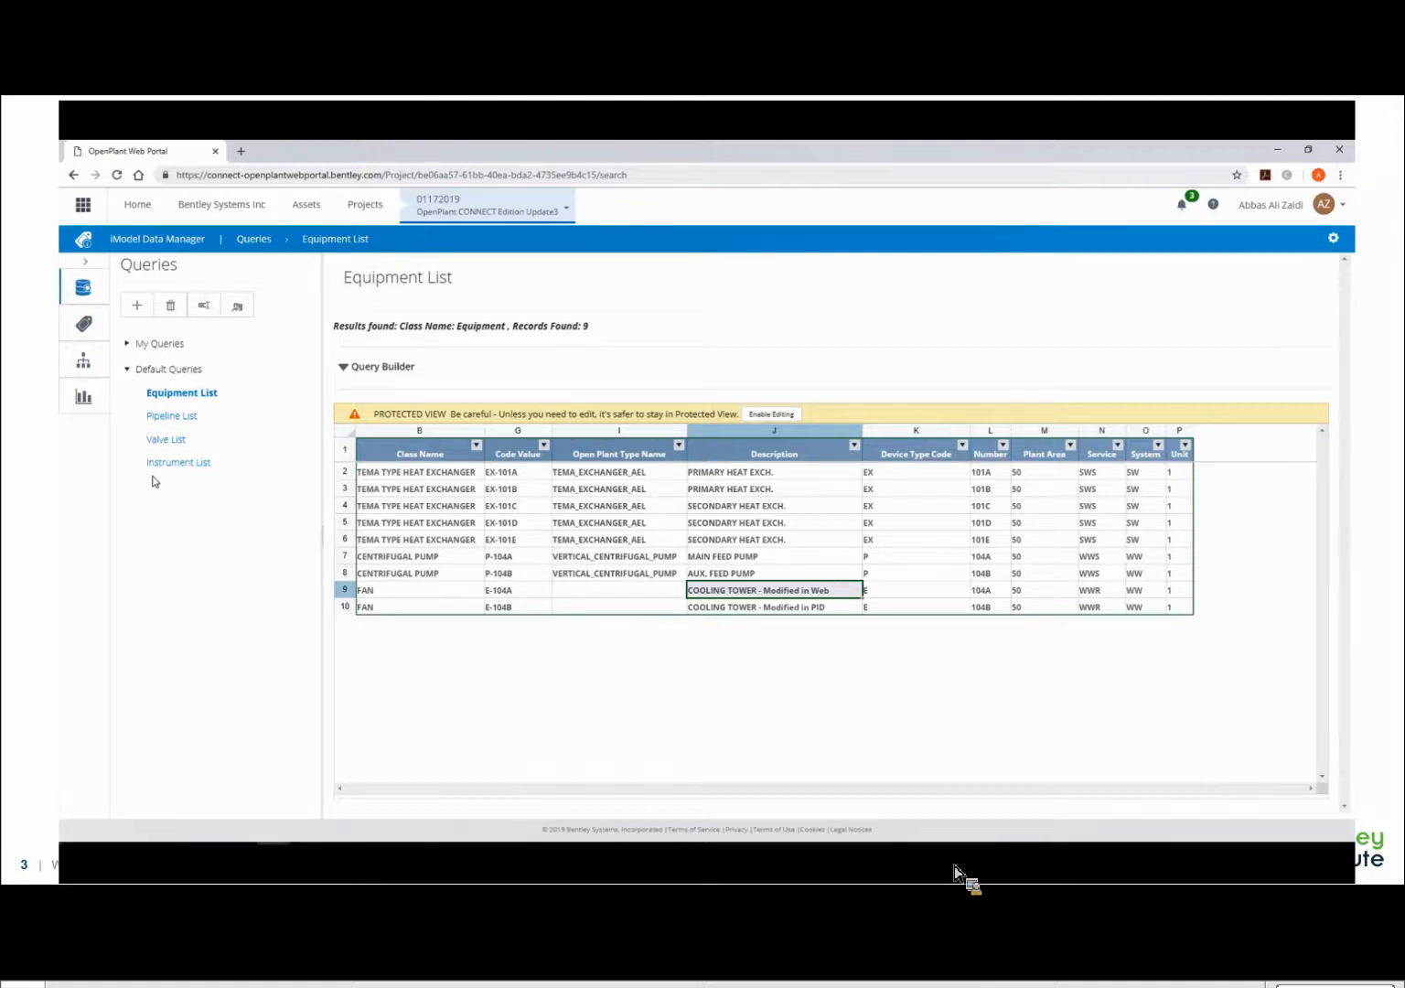
pyautogui.moveTo(981, 865)
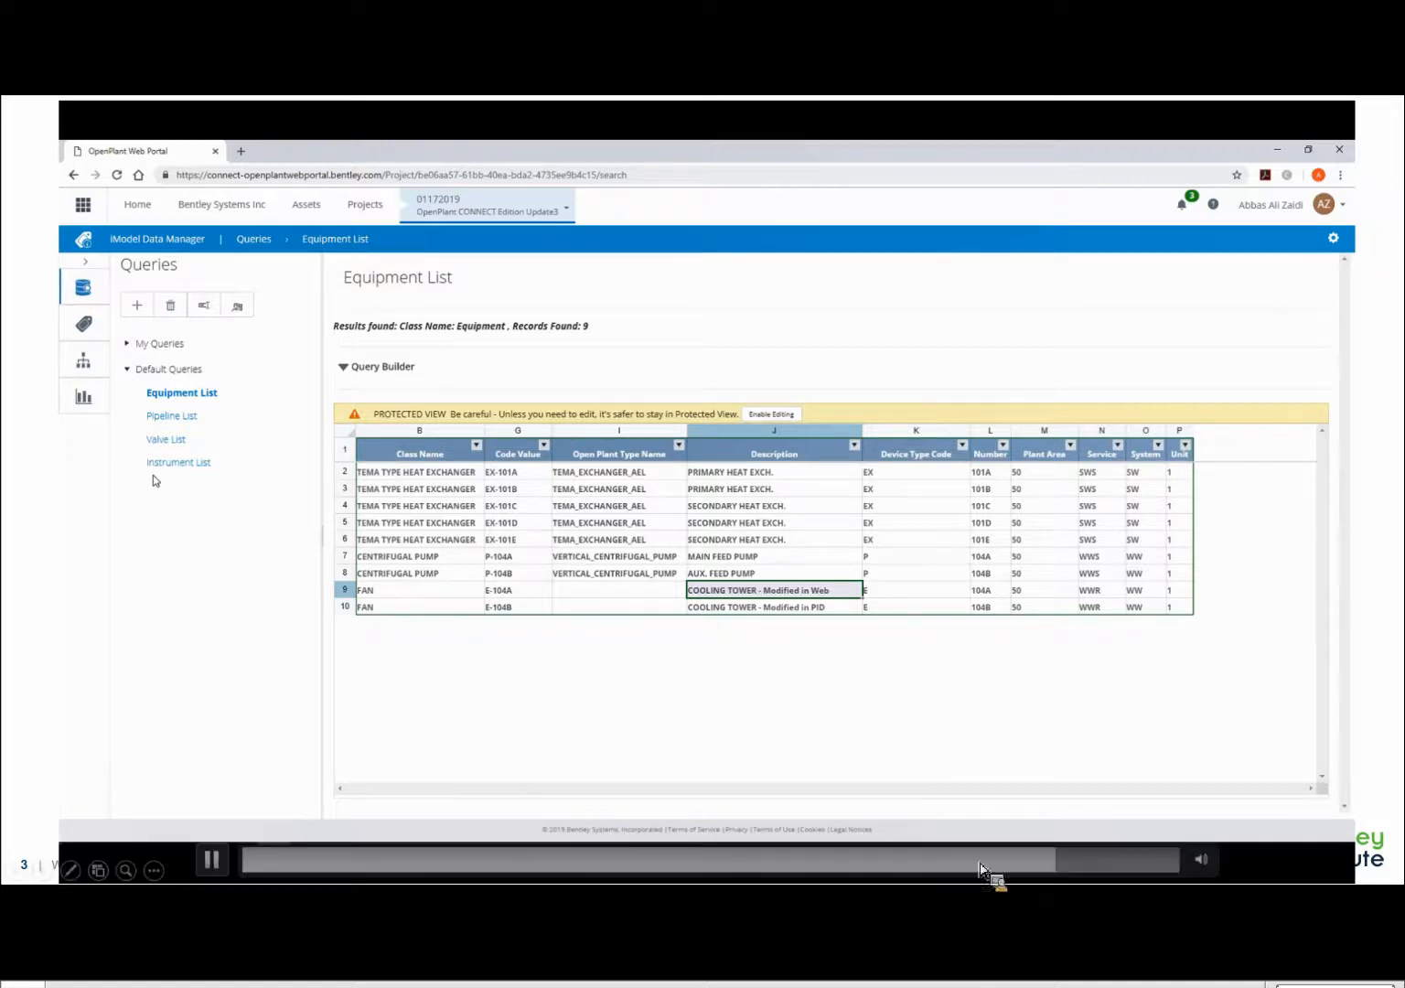
pyautogui.click(1070, 866)
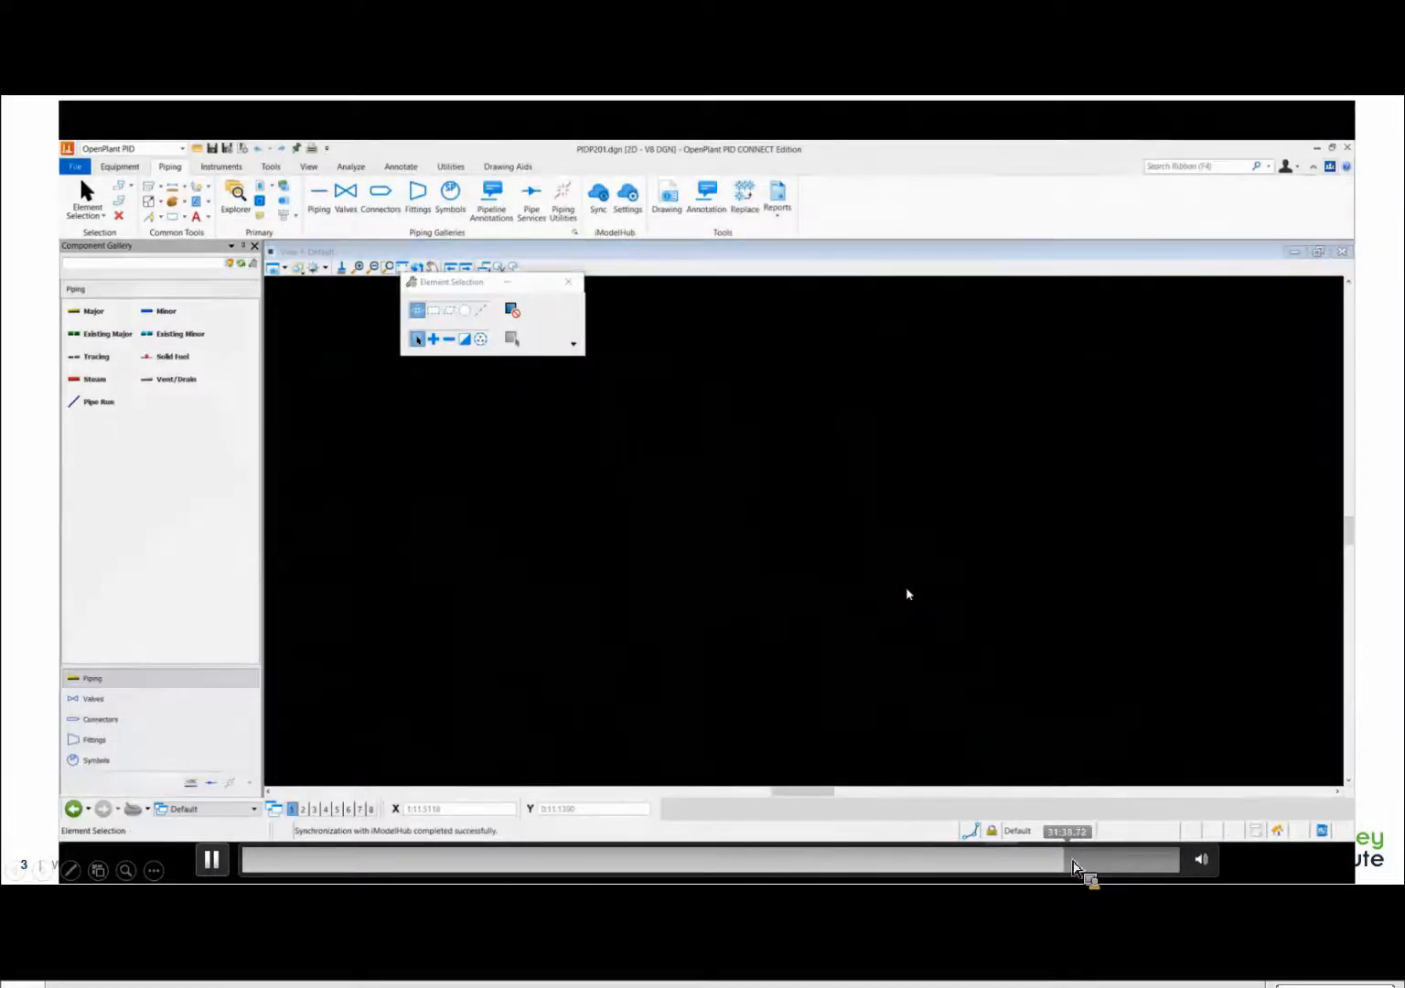
pyautogui.click(1074, 861)
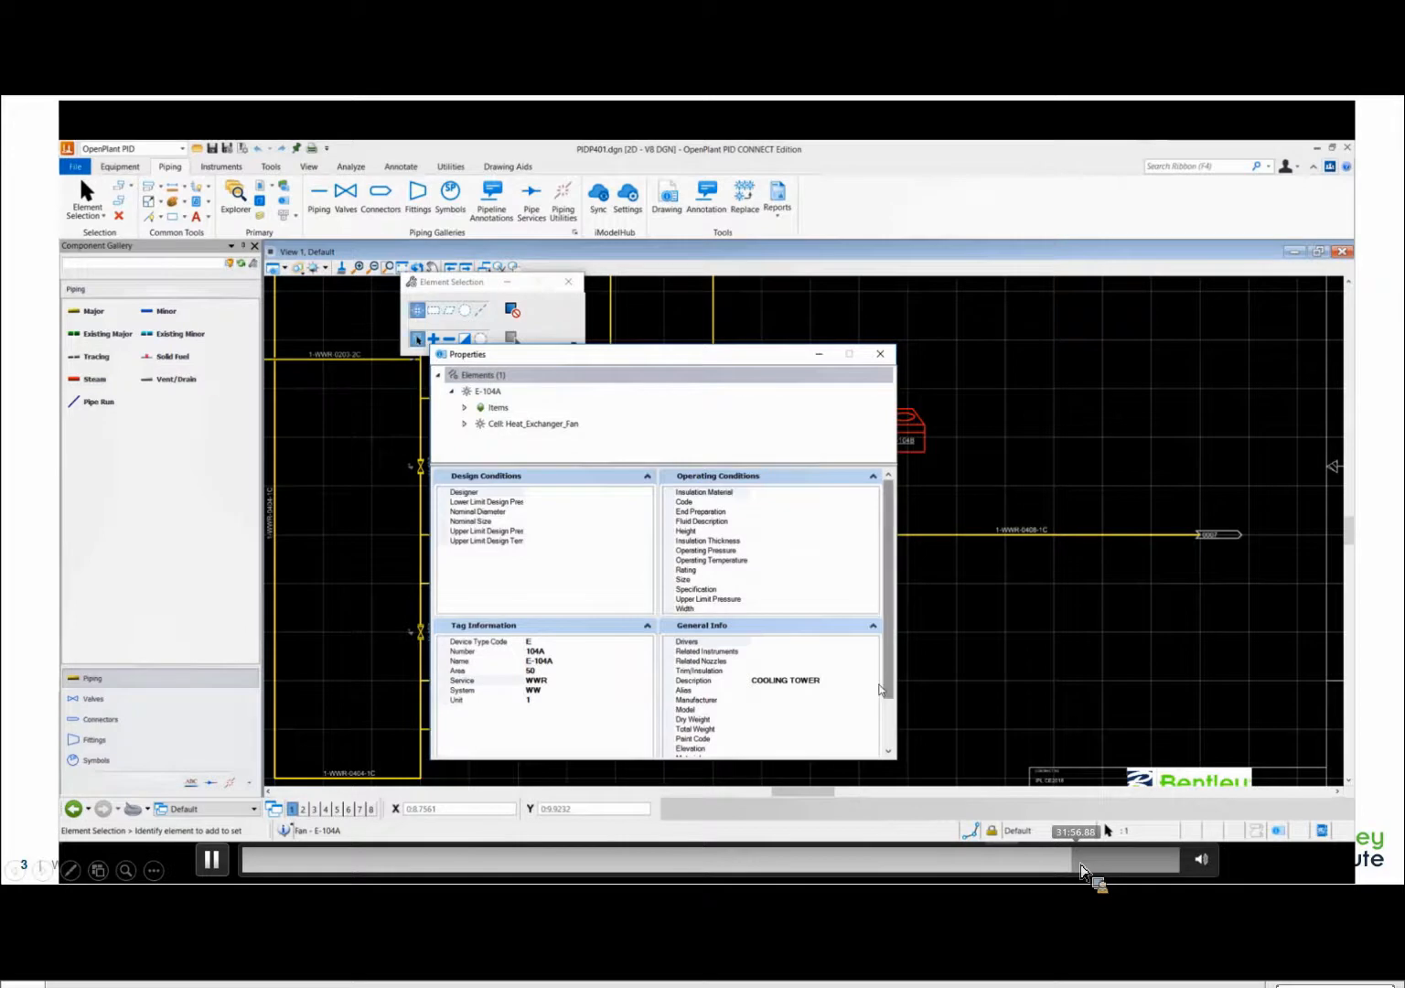
# - Examine the general information and description in the properties of fan E-104A in drawing PIDP401
pyautogui.scroll(-2, 851, 684)
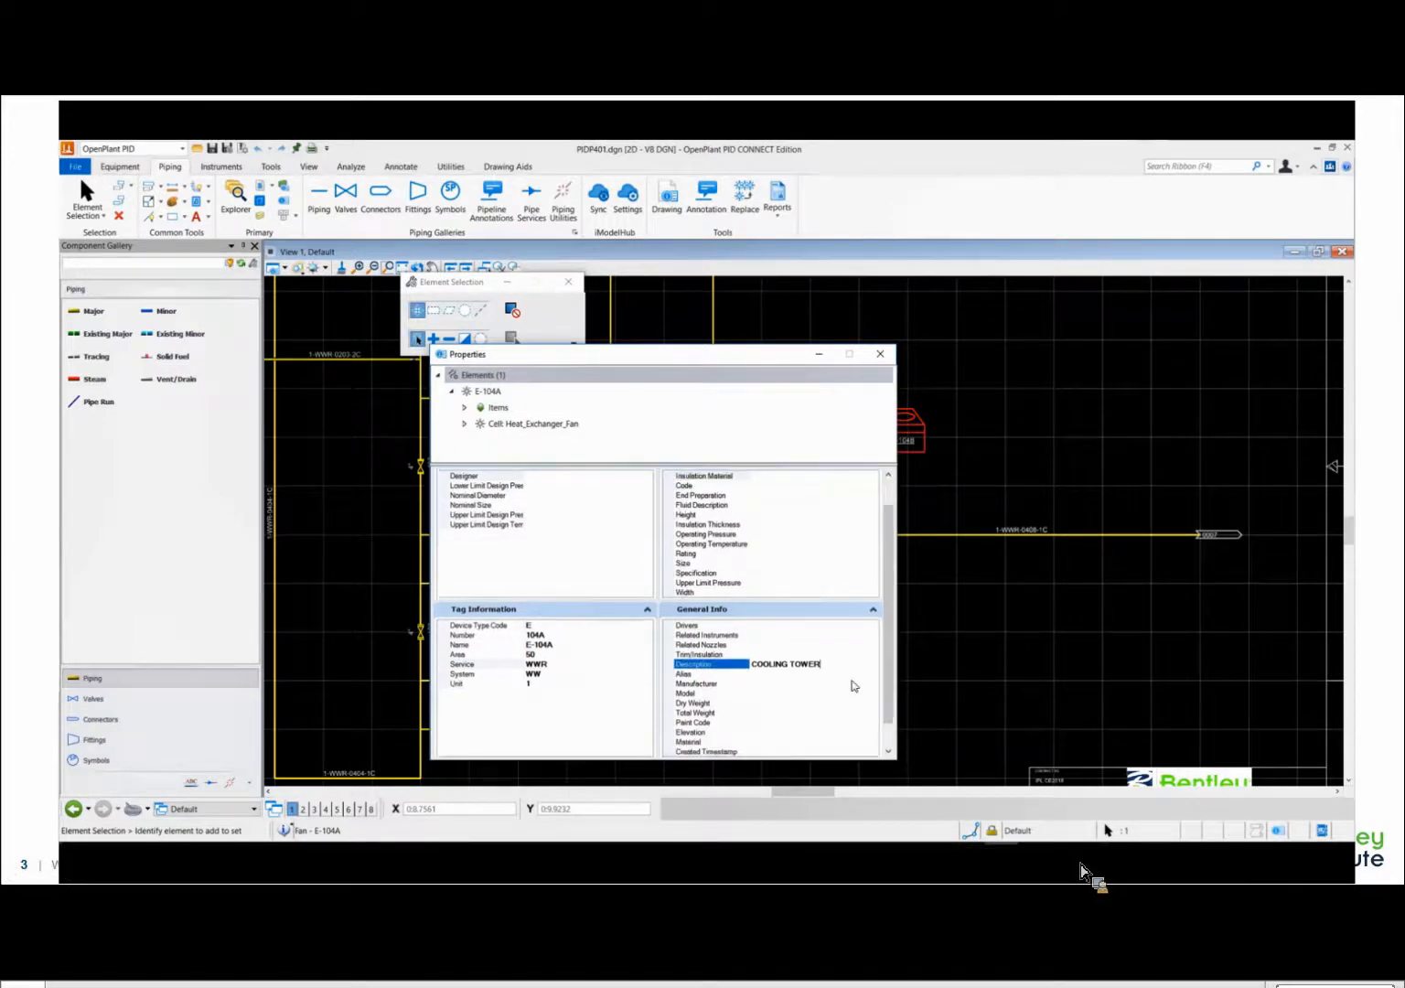
pyautogui.scroll(2, 852, 685)
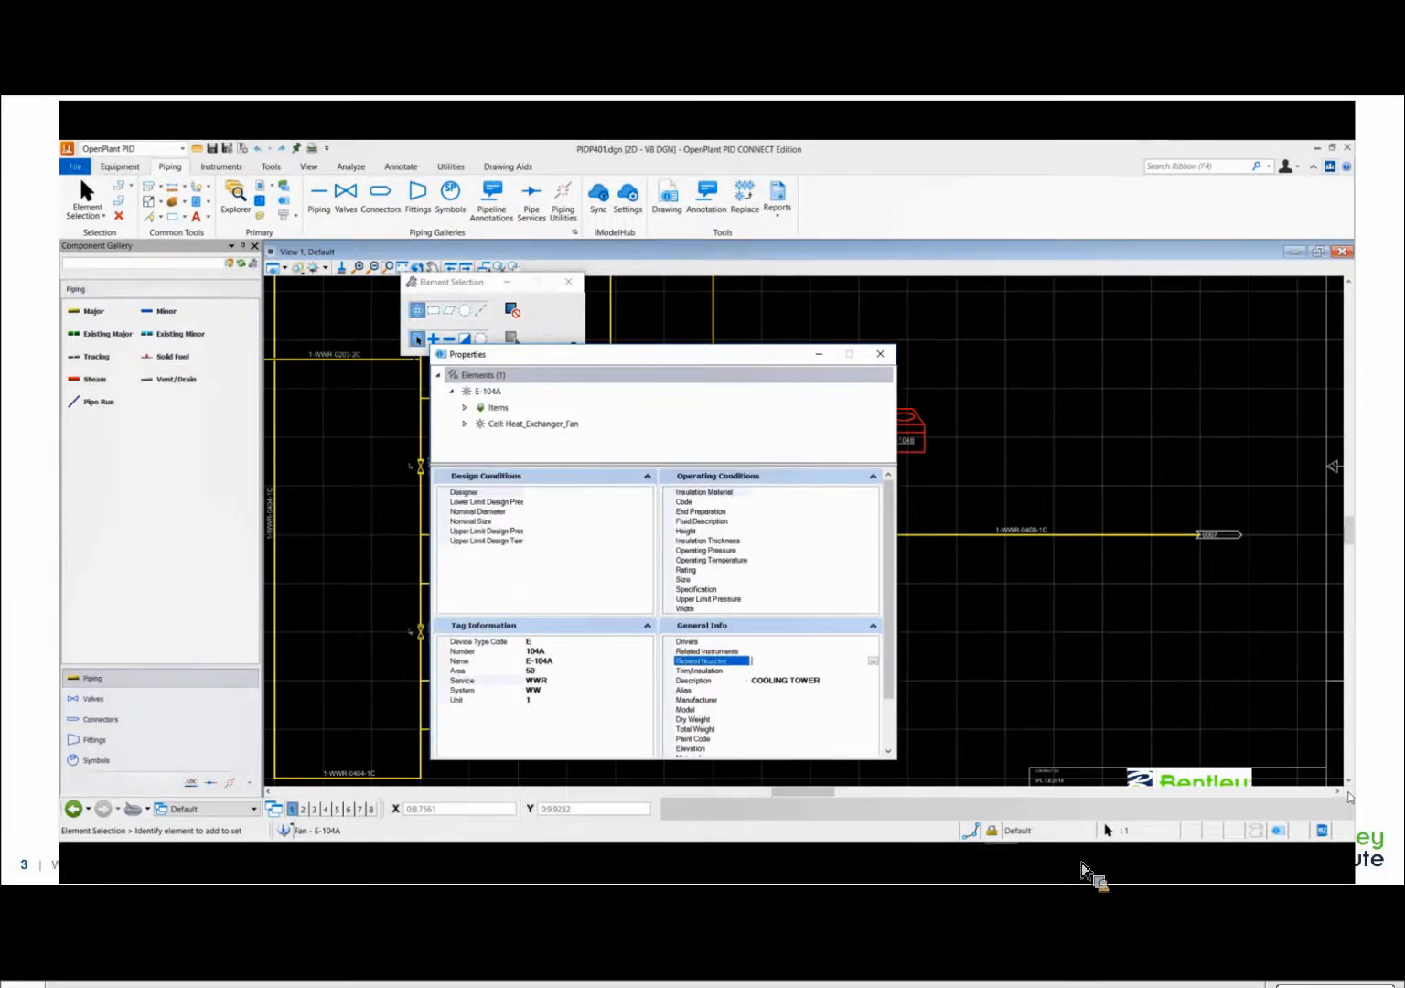
pyautogui.moveTo(1075, 878)
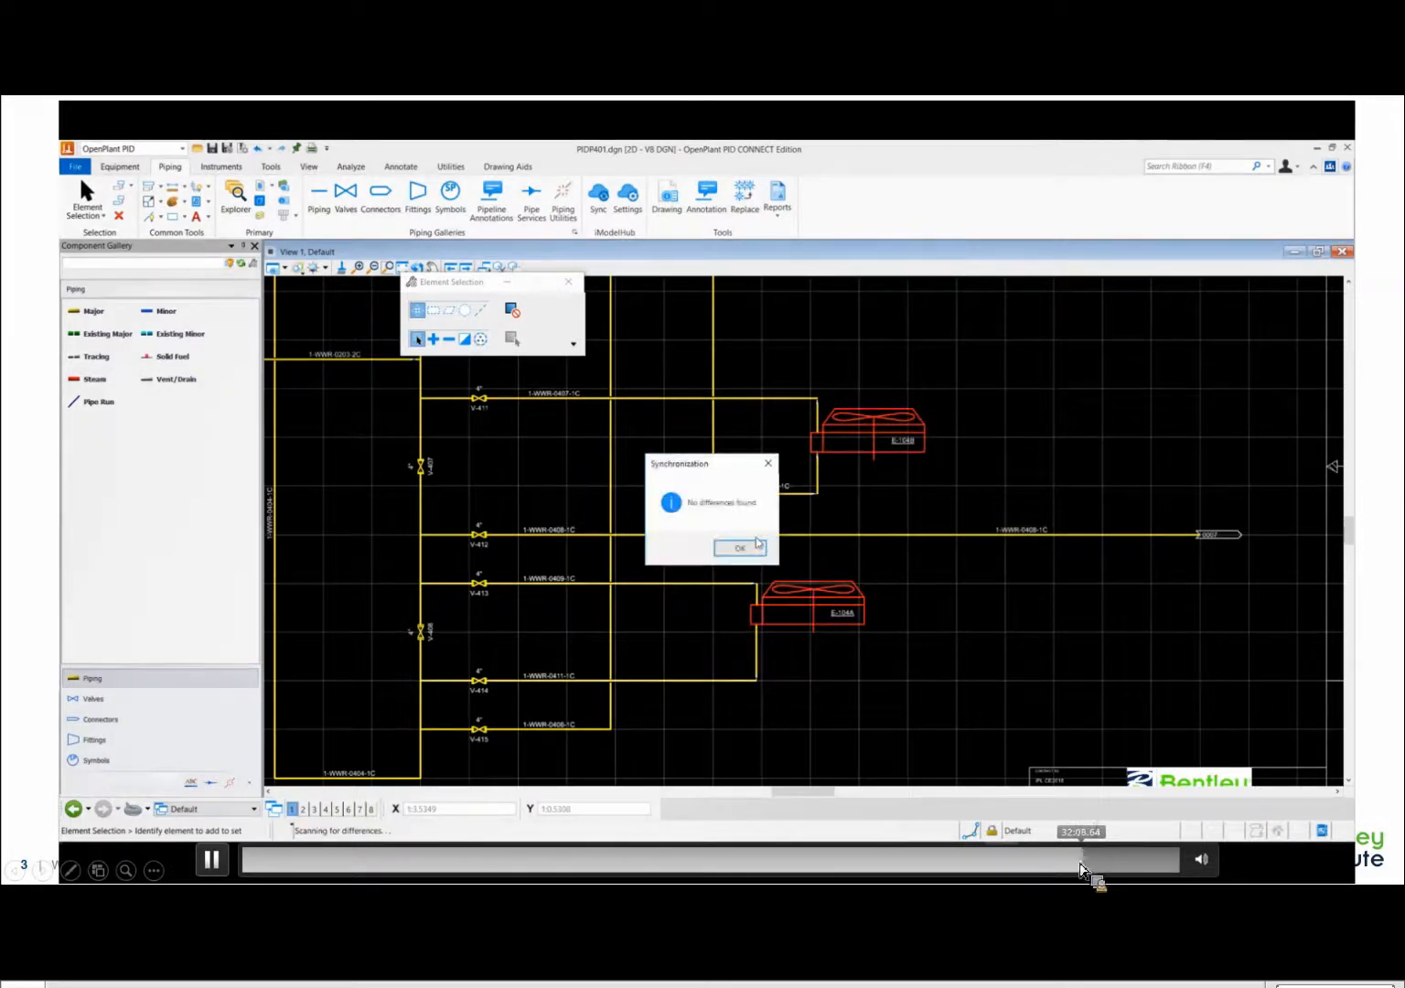
pyautogui.click(1094, 865)
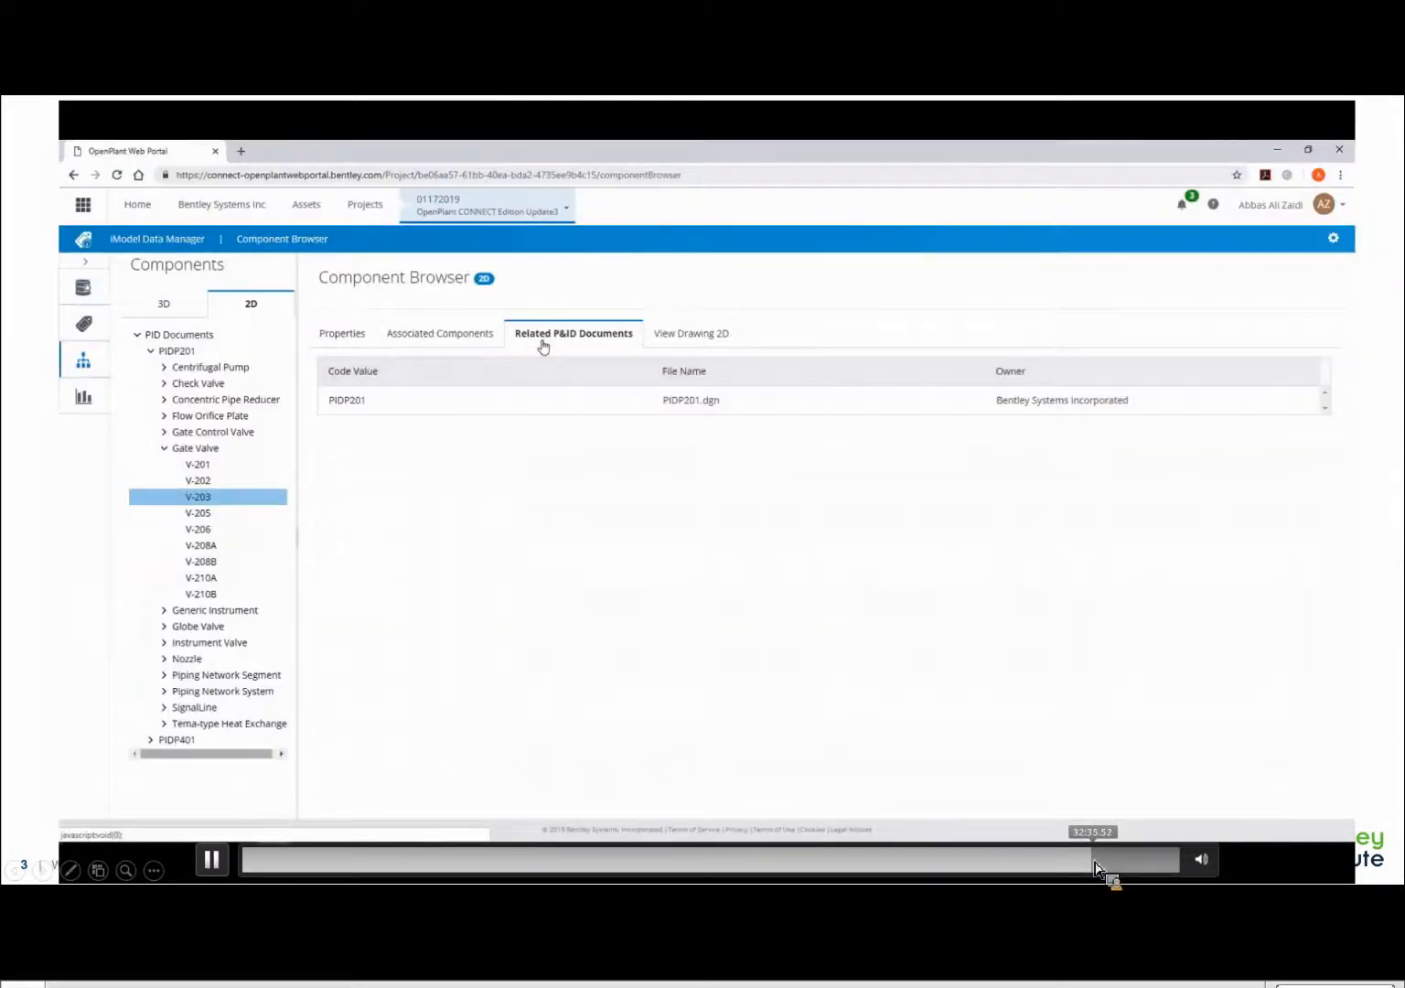
pyautogui.click(1081, 864)
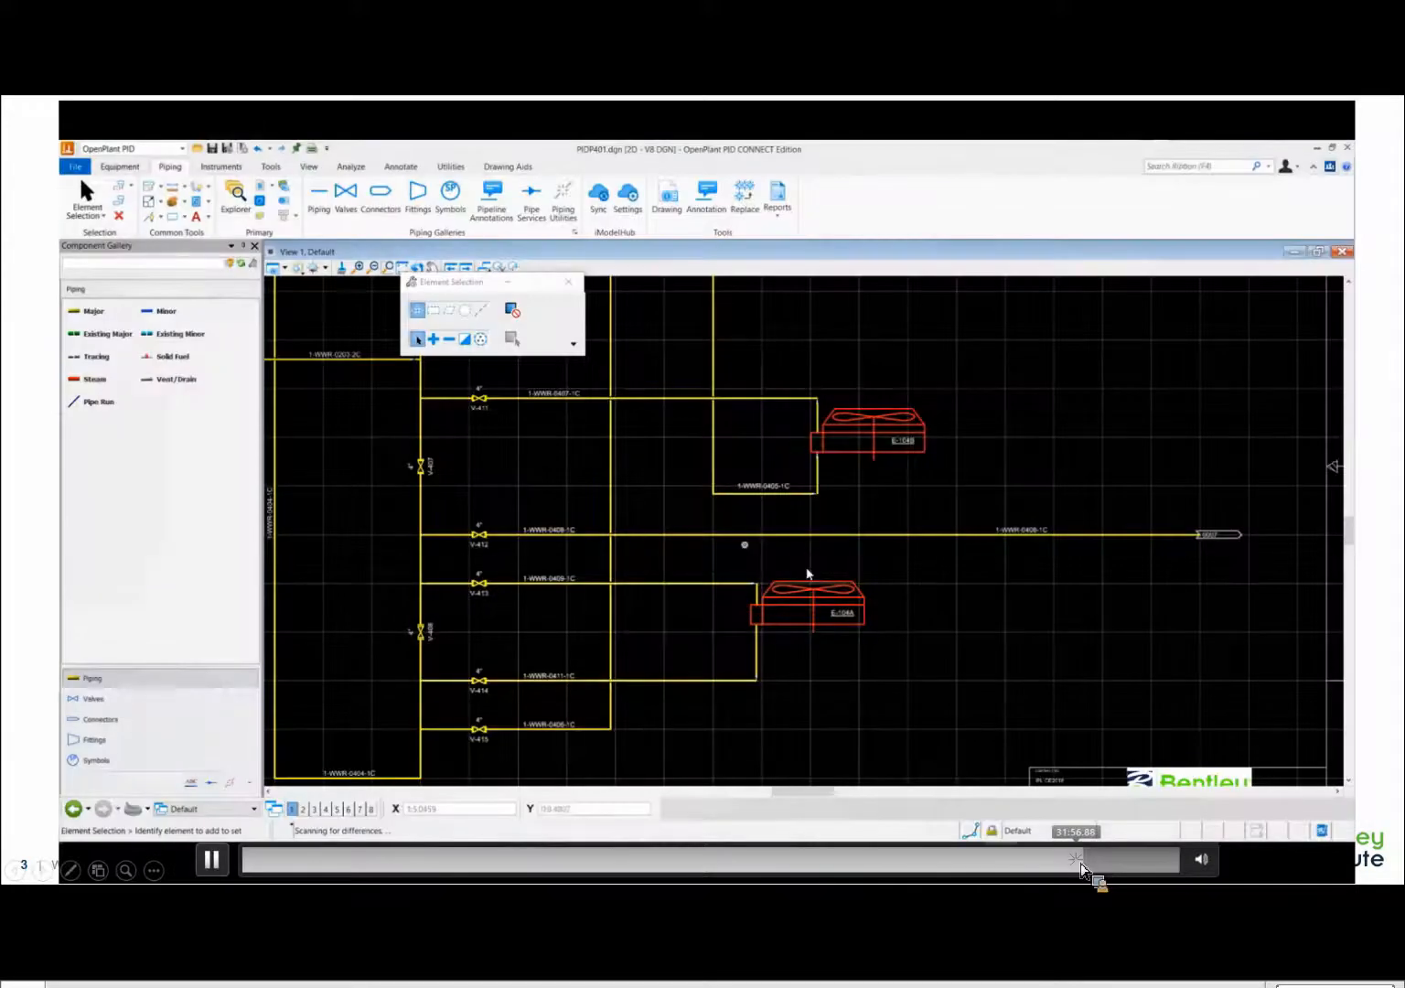
pyautogui.click(1076, 863)
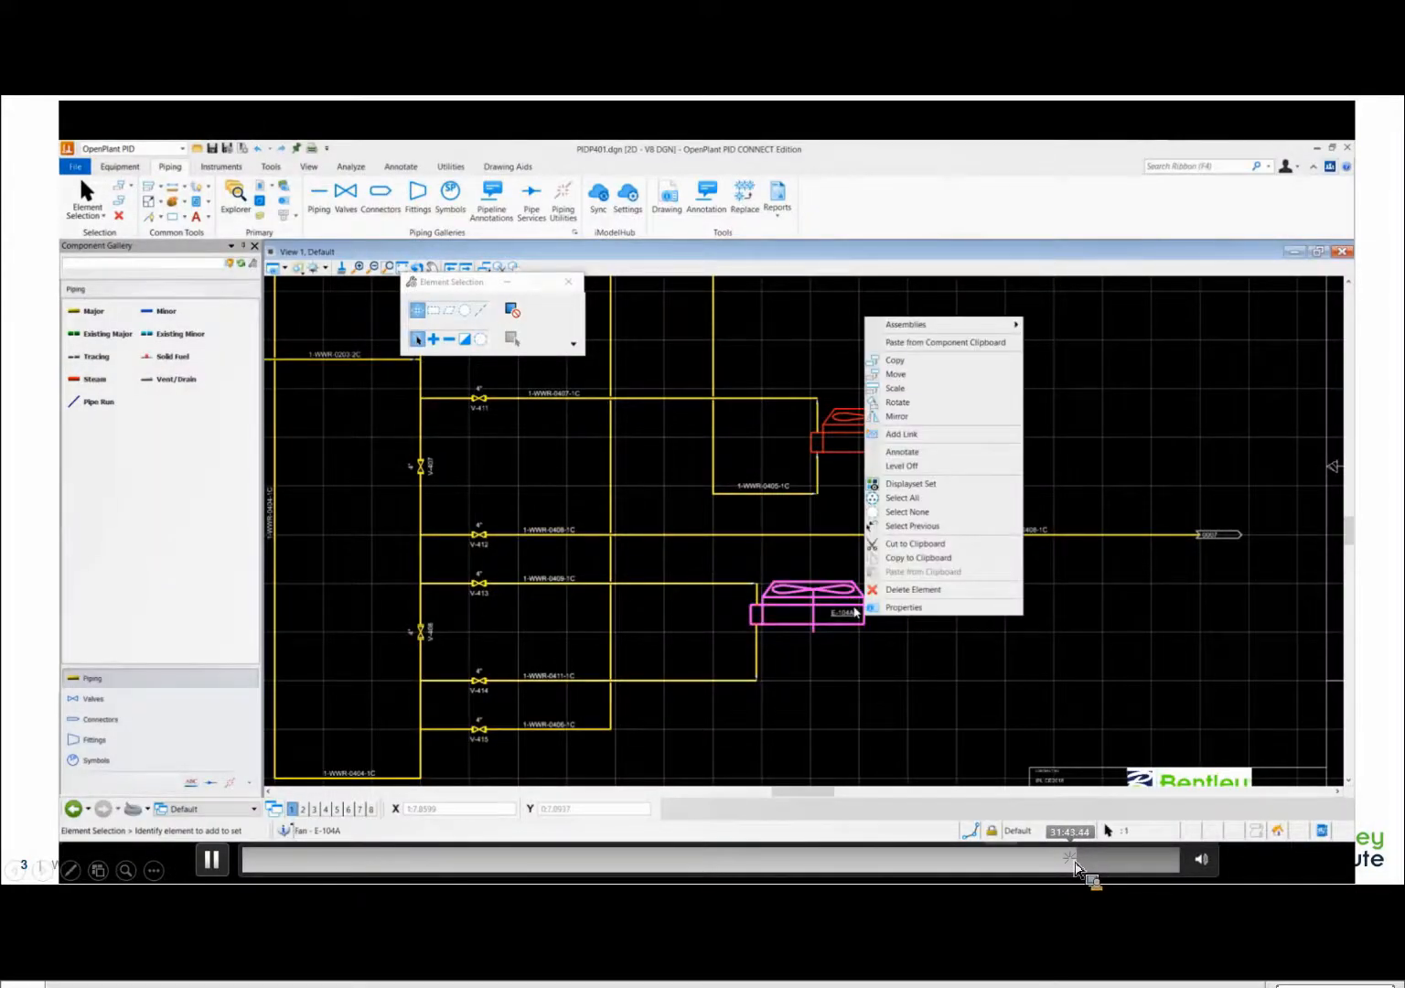
pyautogui.click(1071, 865)
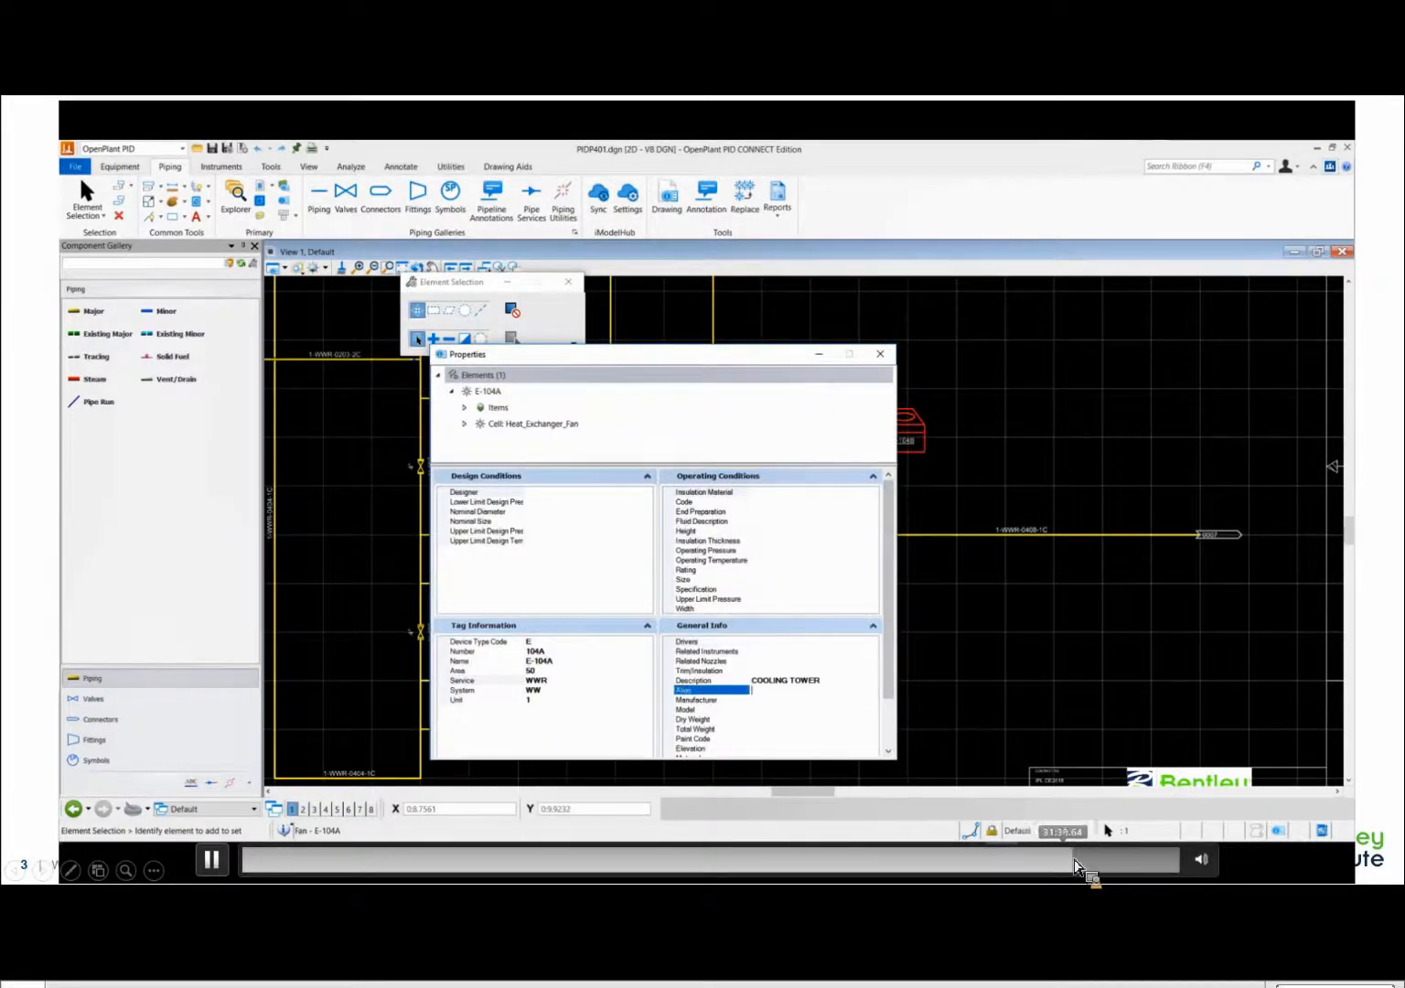
pyautogui.click(1080, 867)
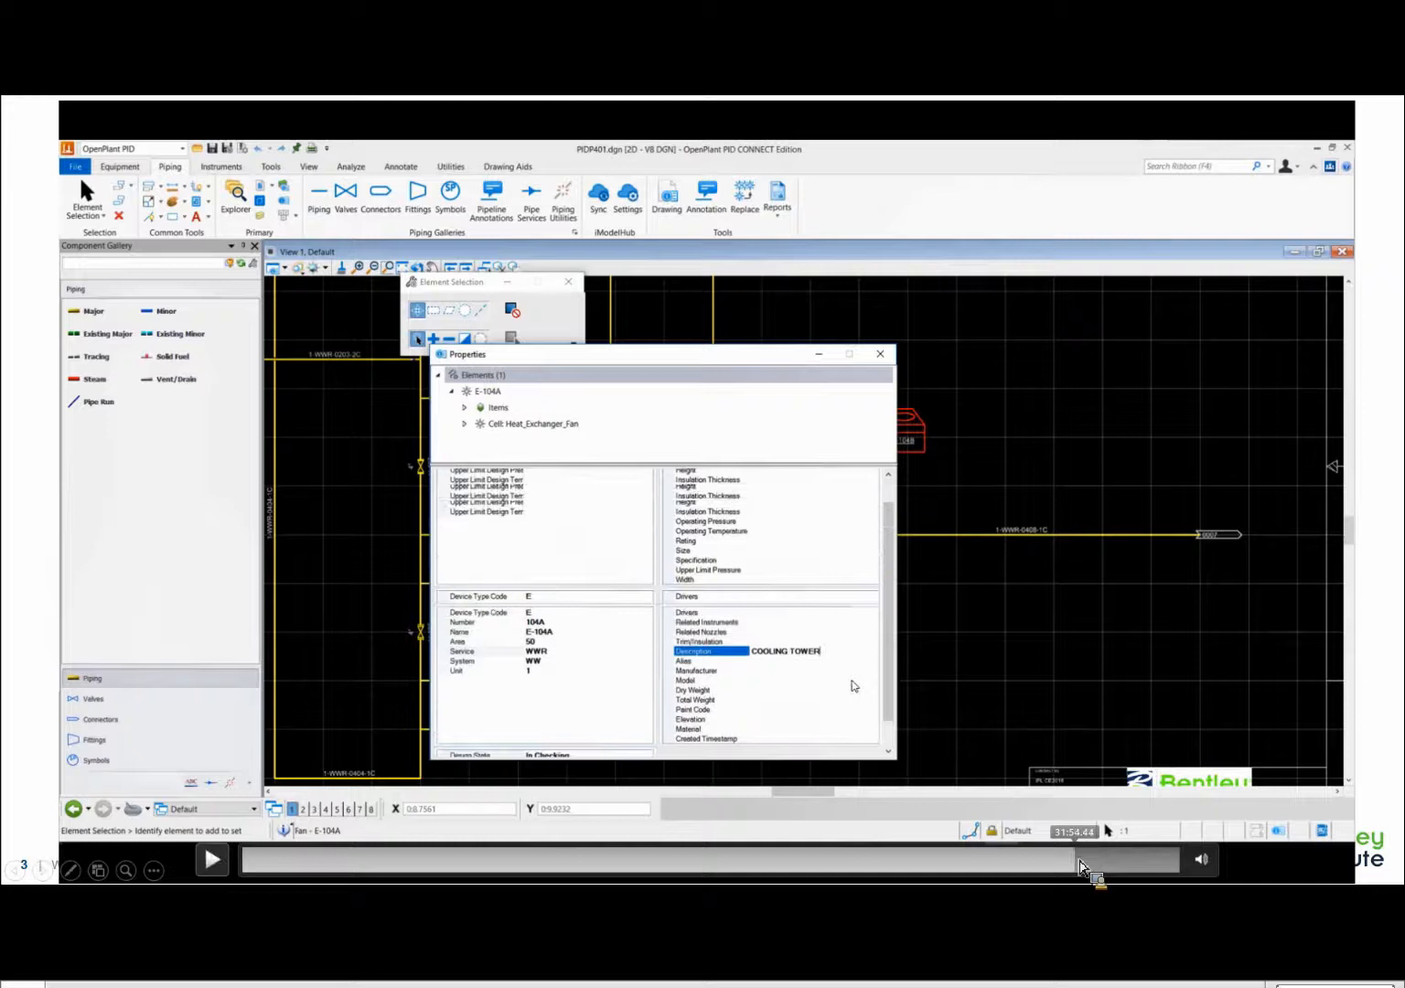
pyautogui.click(1081, 868)
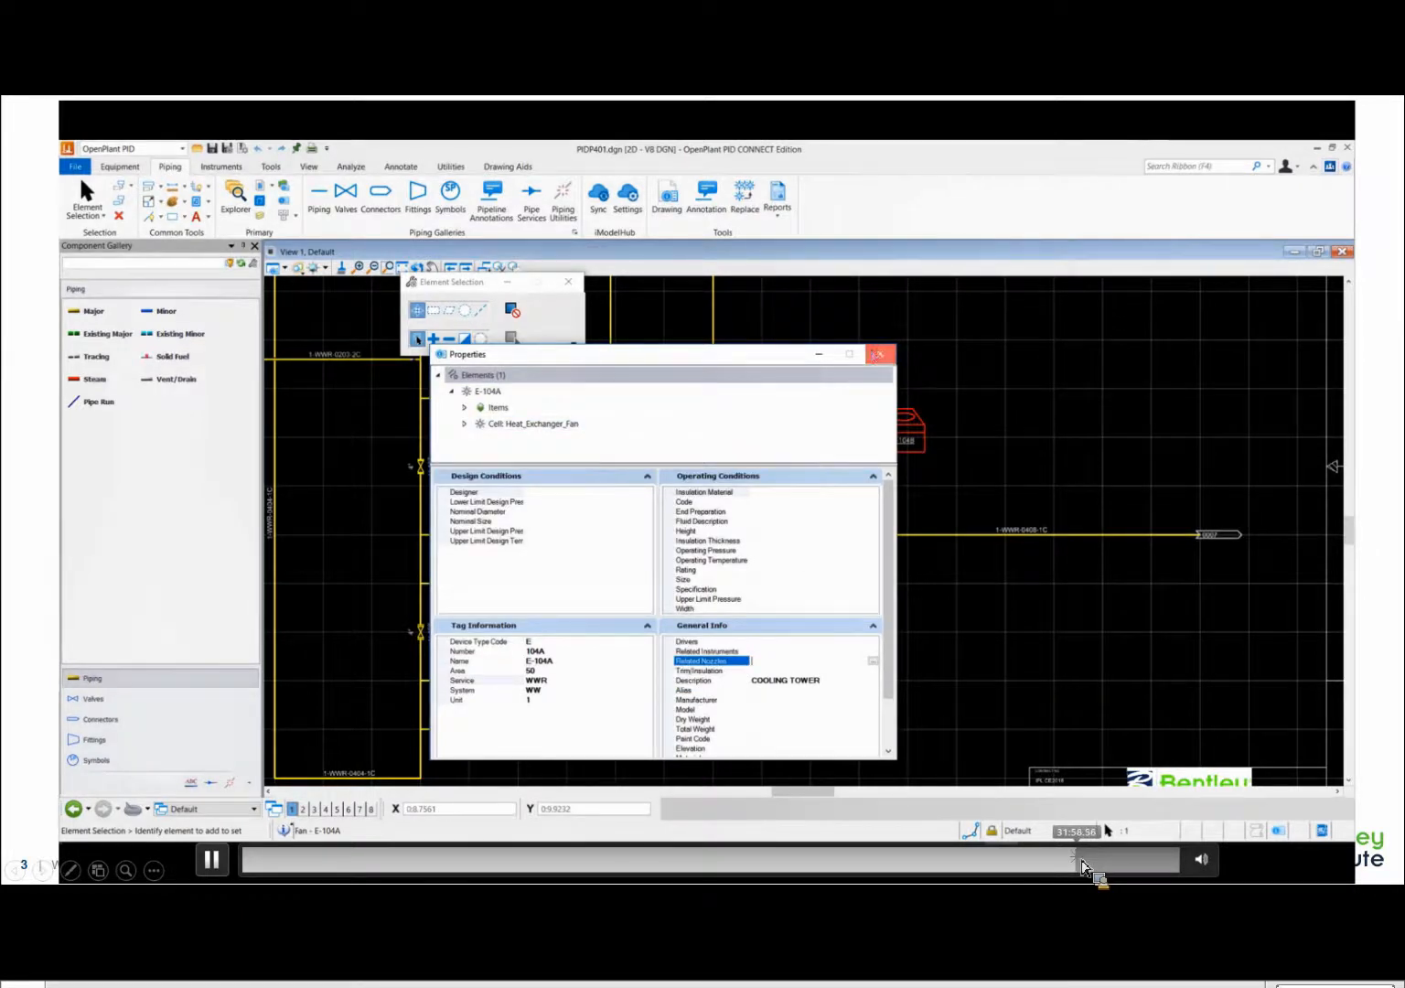
pyautogui.click(1082, 867)
pyautogui.click(1092, 861)
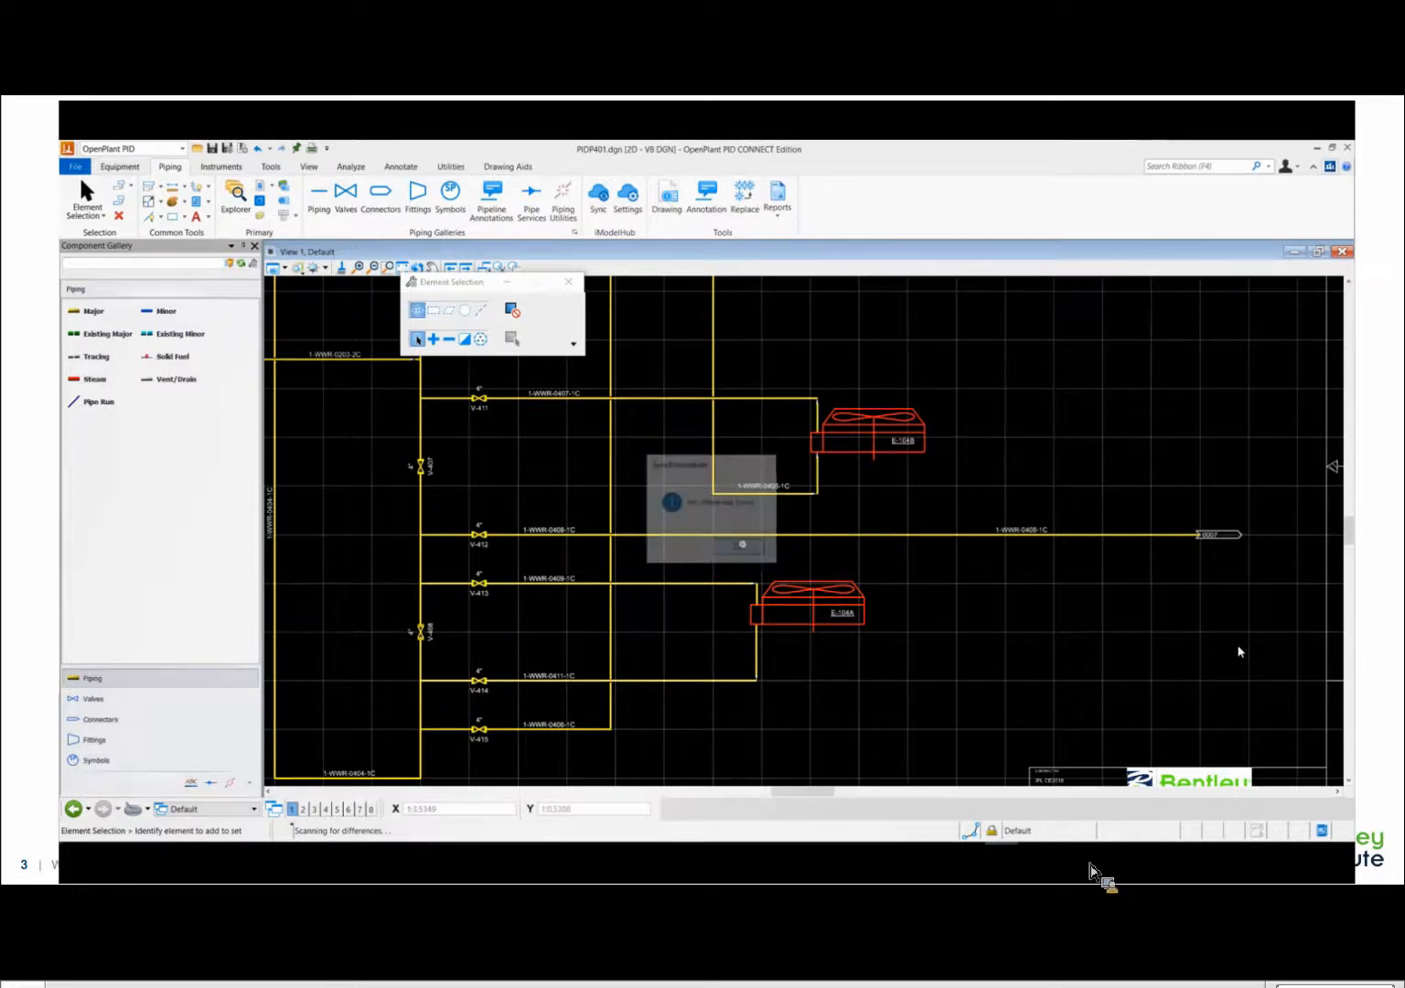
pyautogui.click(1089, 865)
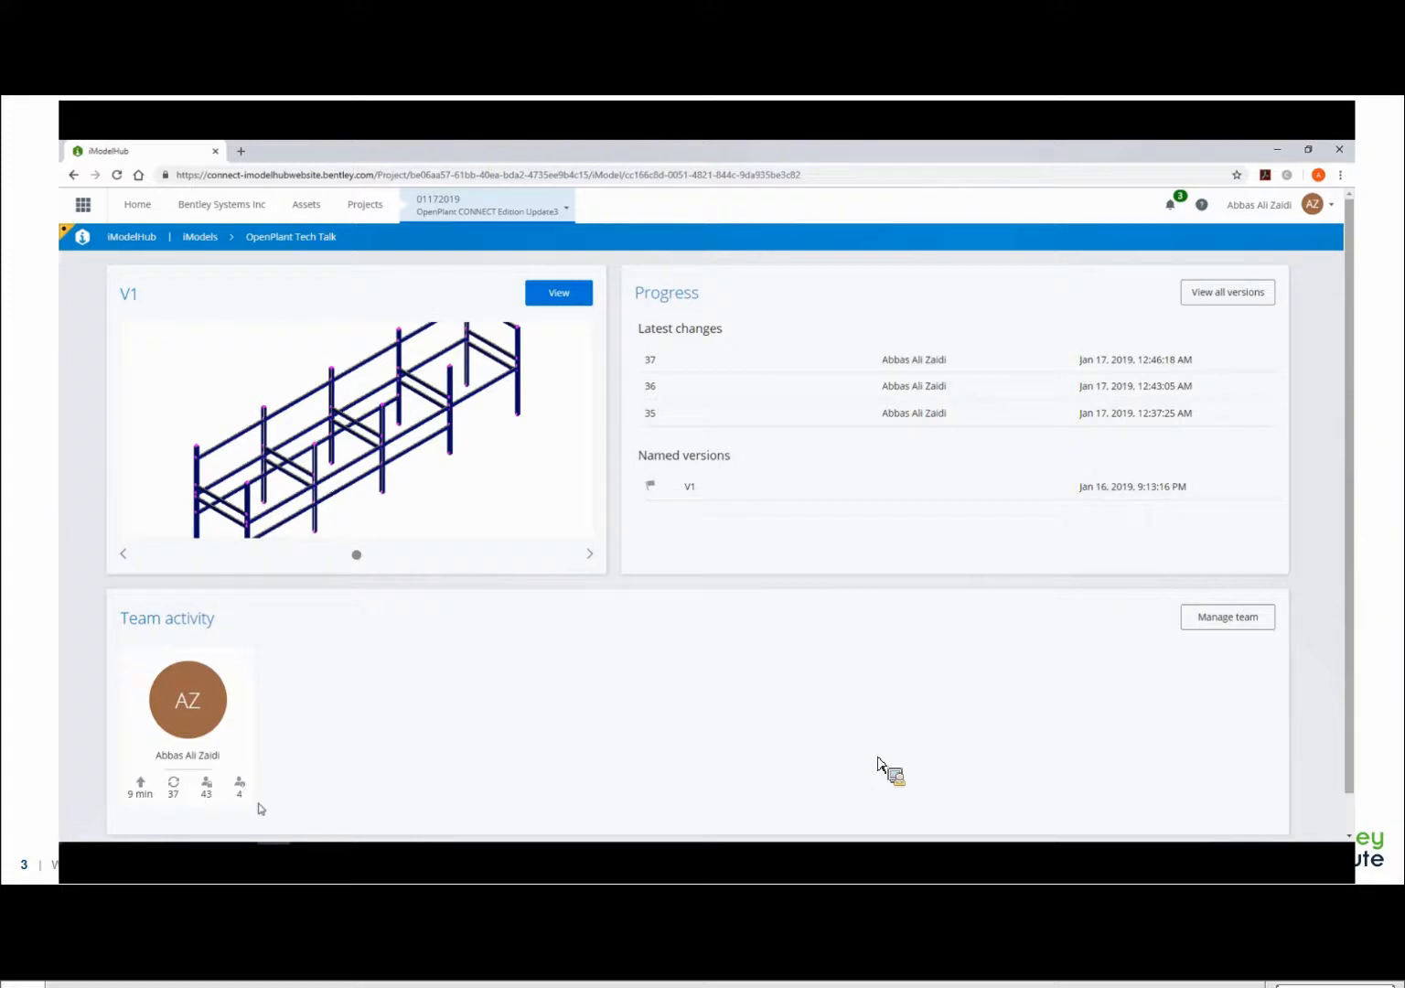
pyautogui.moveTo(670, 852)
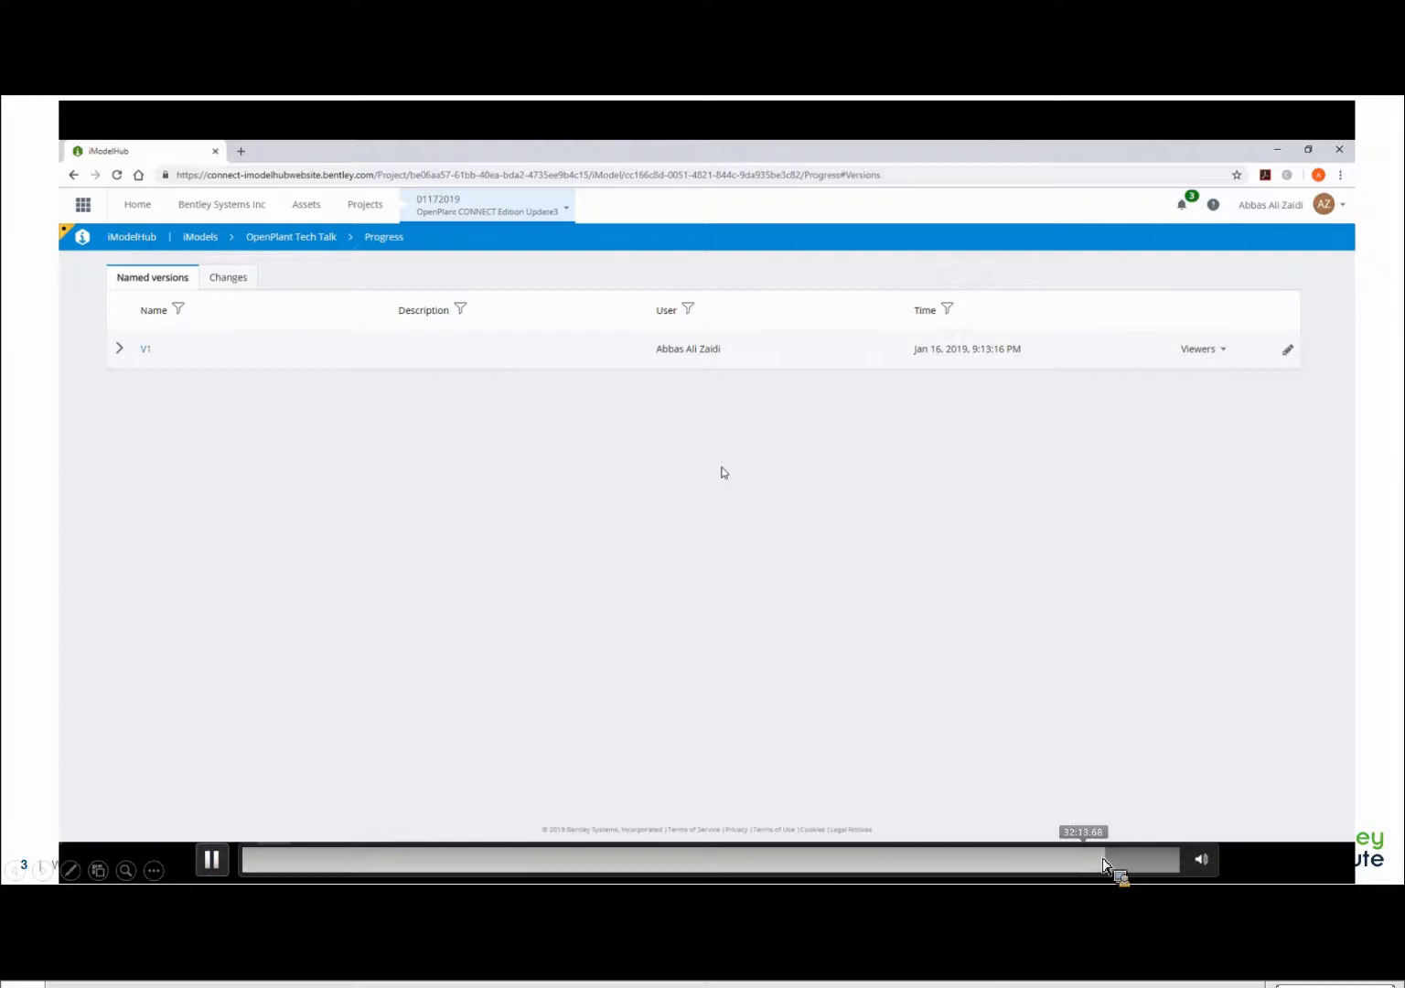
pyautogui.click(1101, 858)
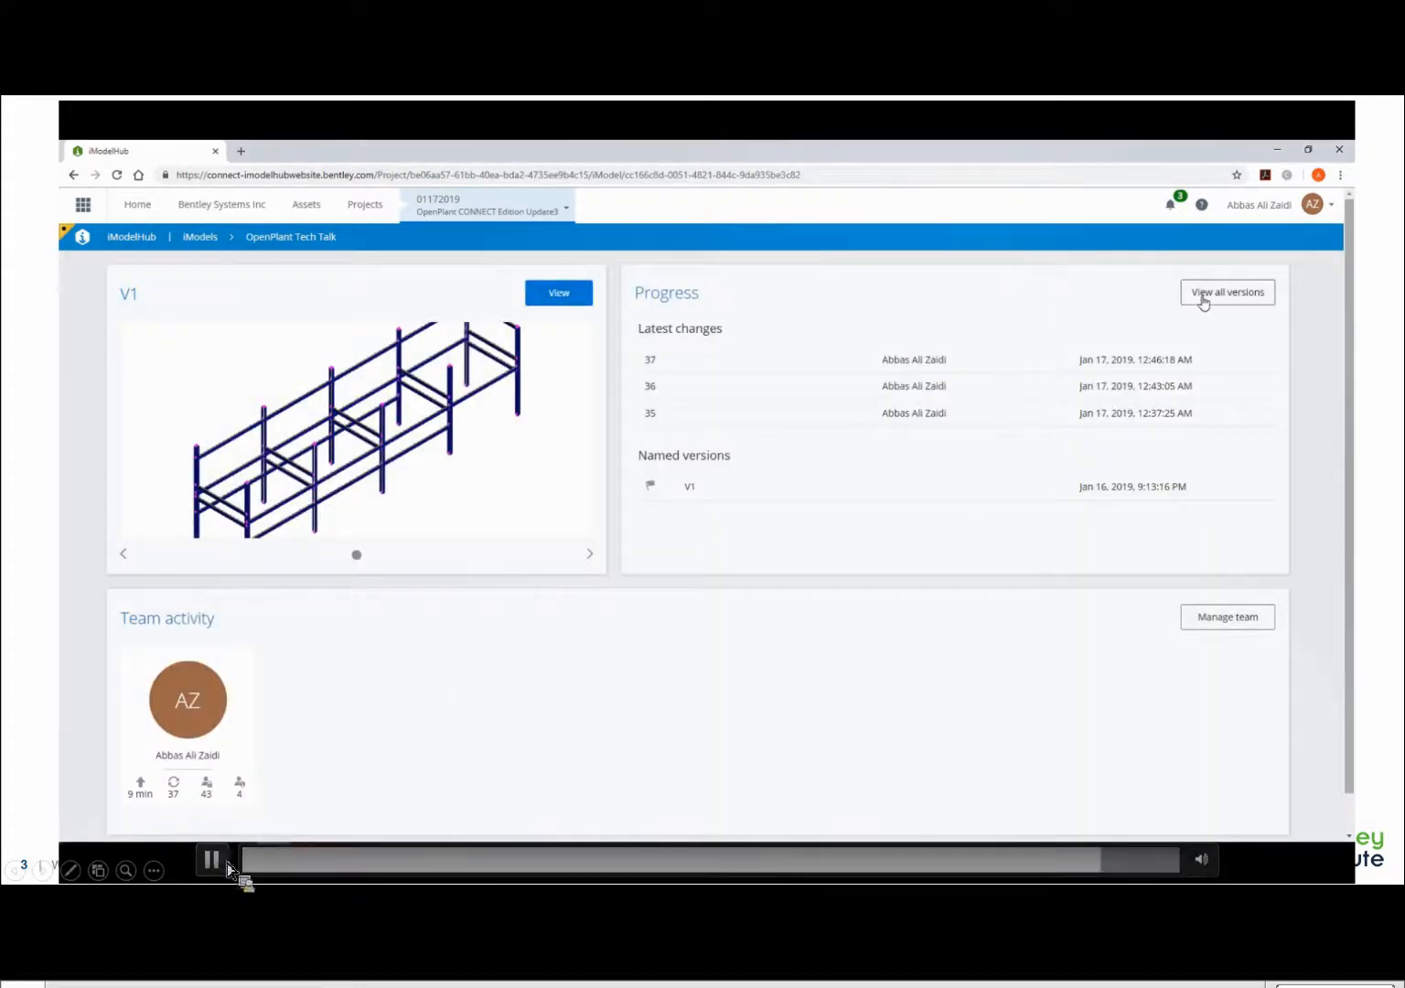
pyautogui.click(224, 857)
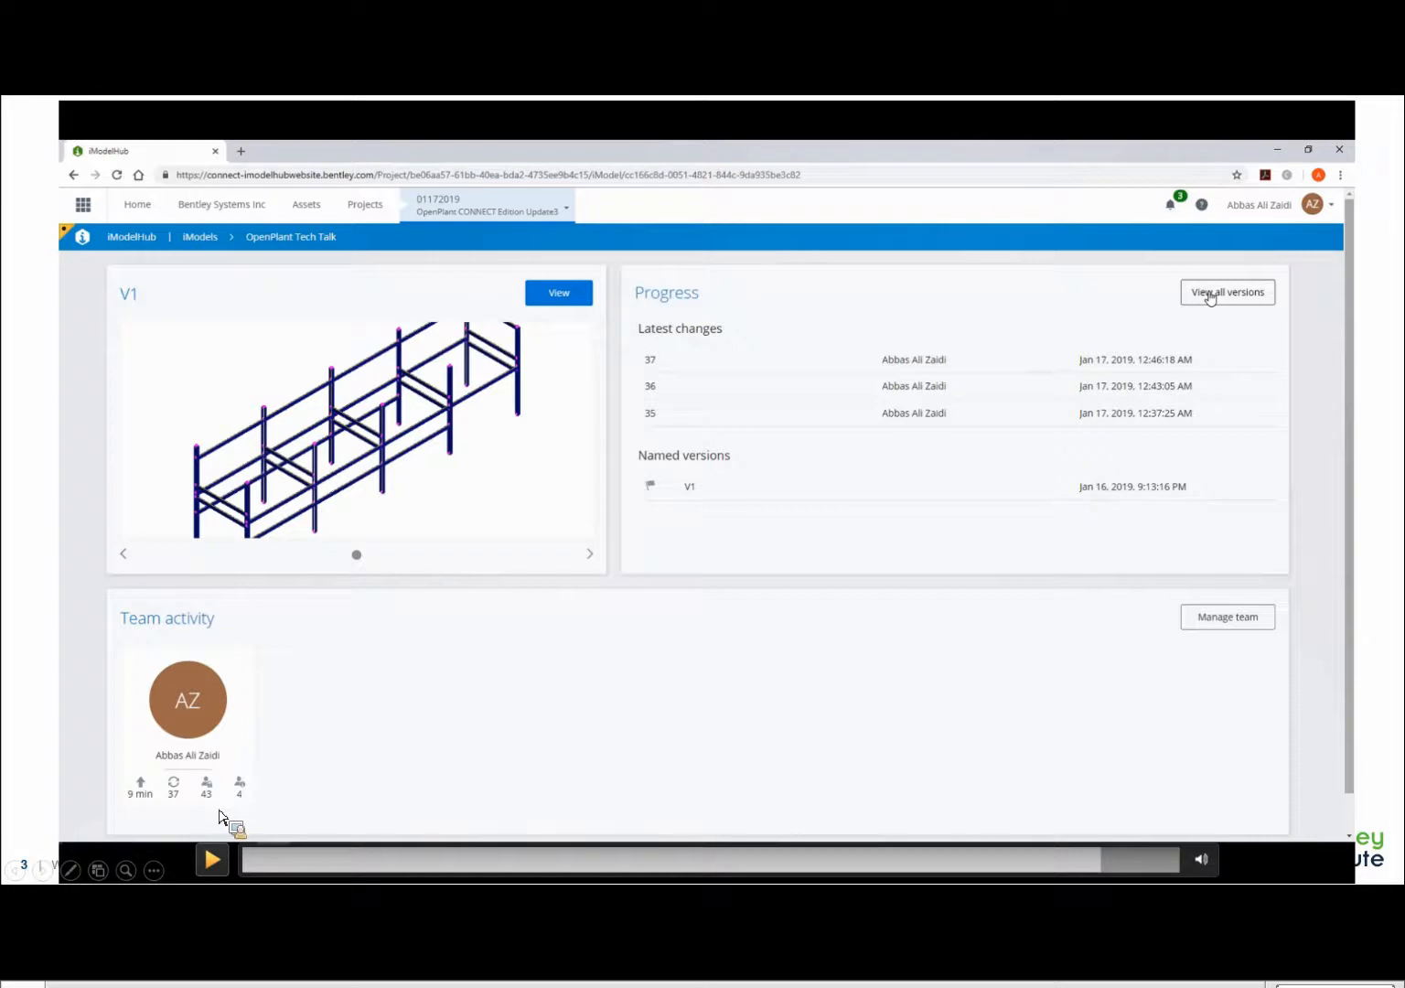
pyautogui.click(212, 860)
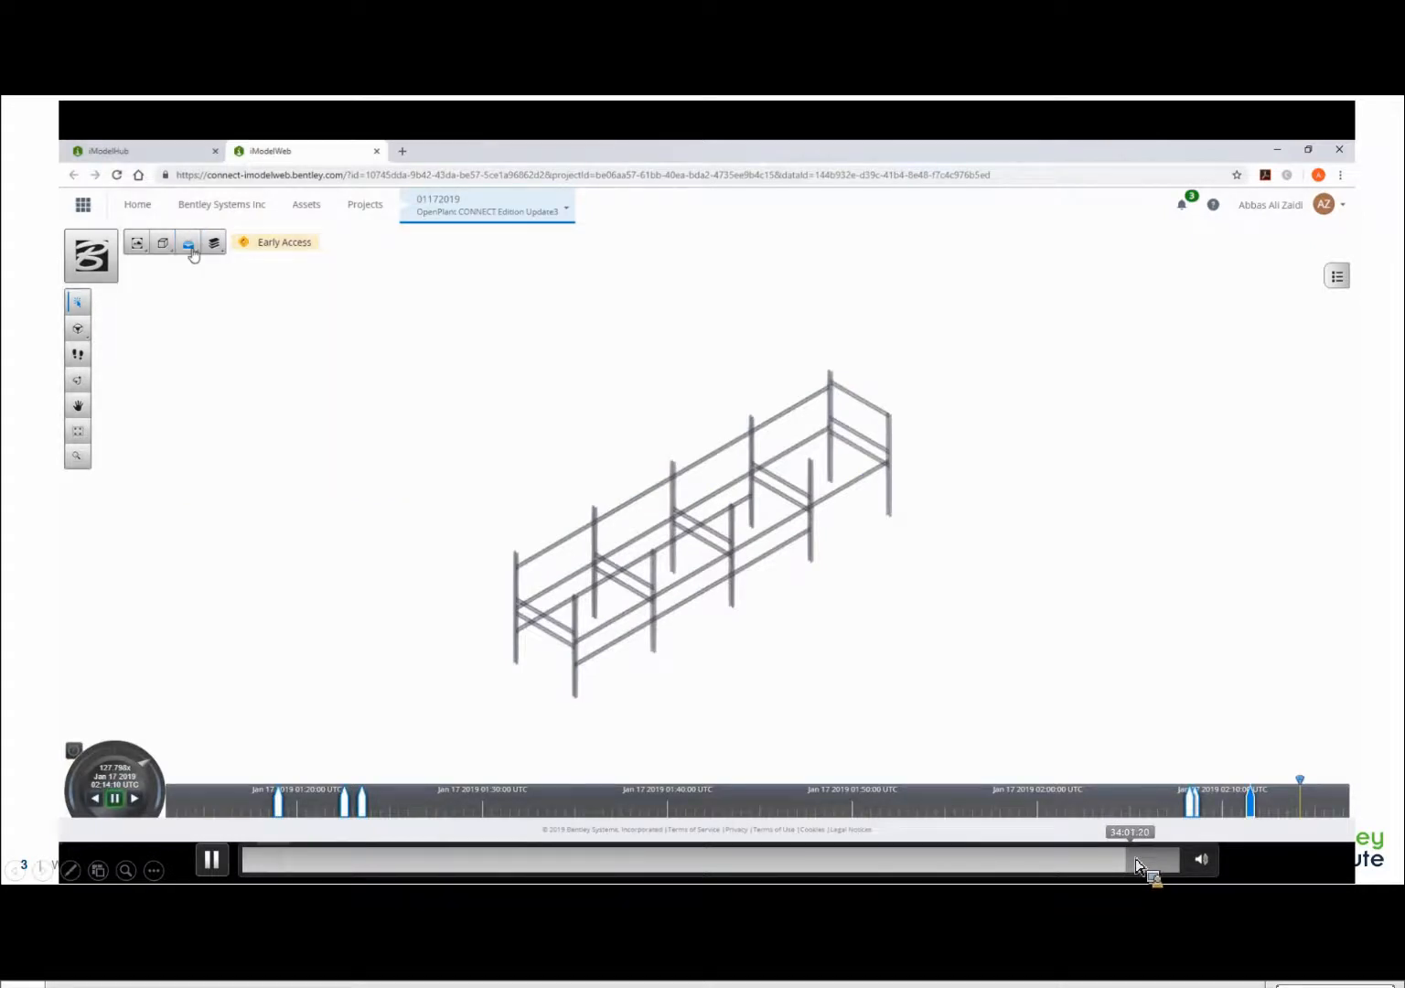
pyautogui.click(1136, 865)
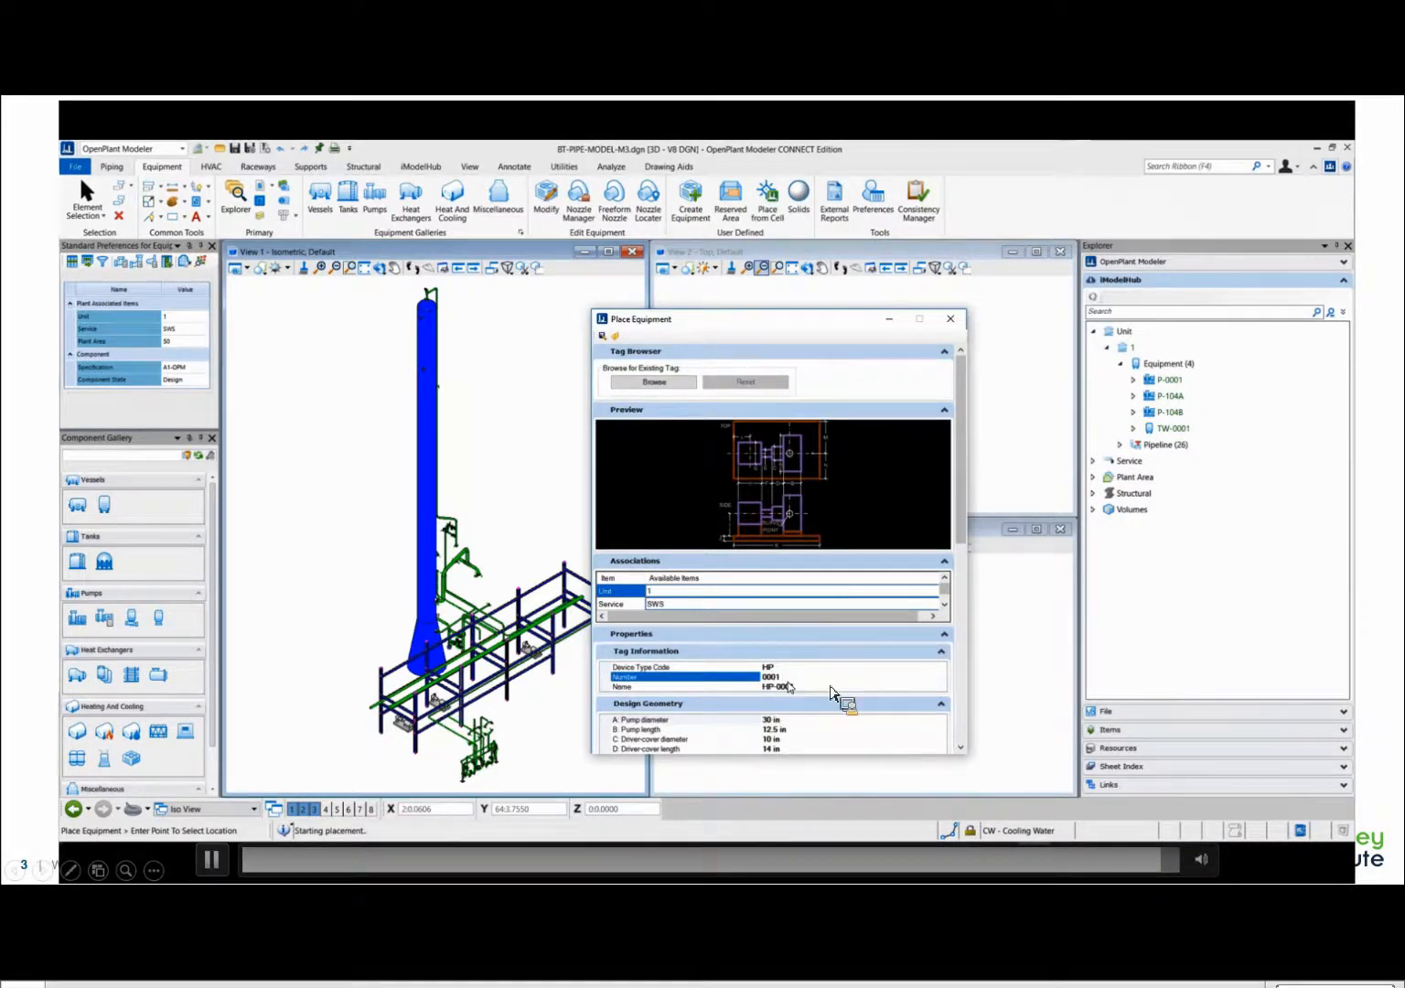
pyautogui.click(1172, 861)
pyautogui.click(1174, 864)
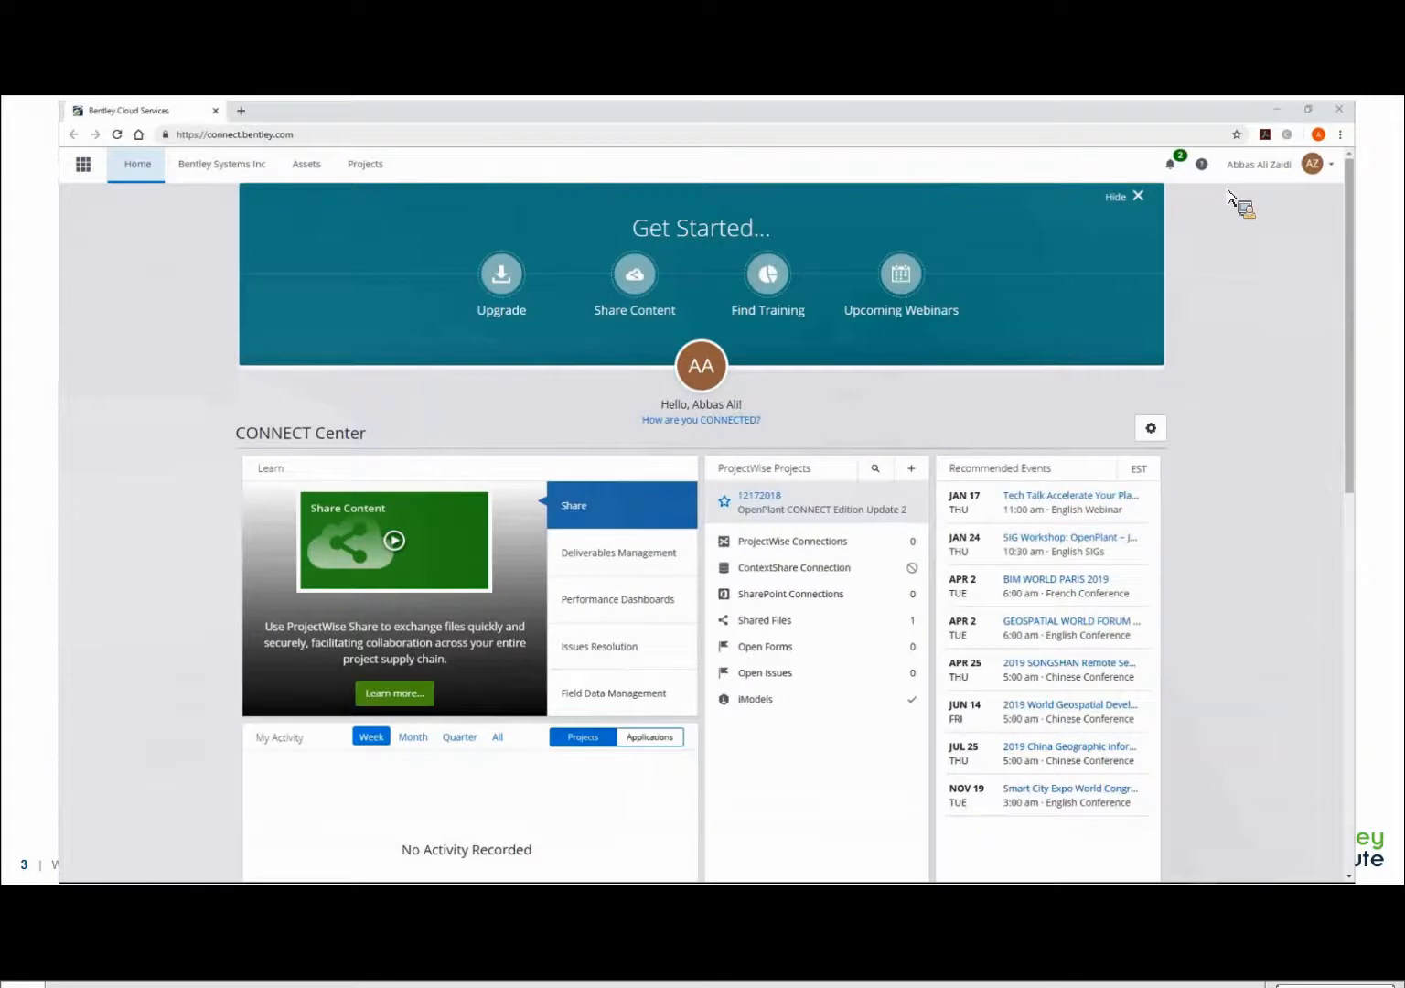
pyautogui.press('Right')
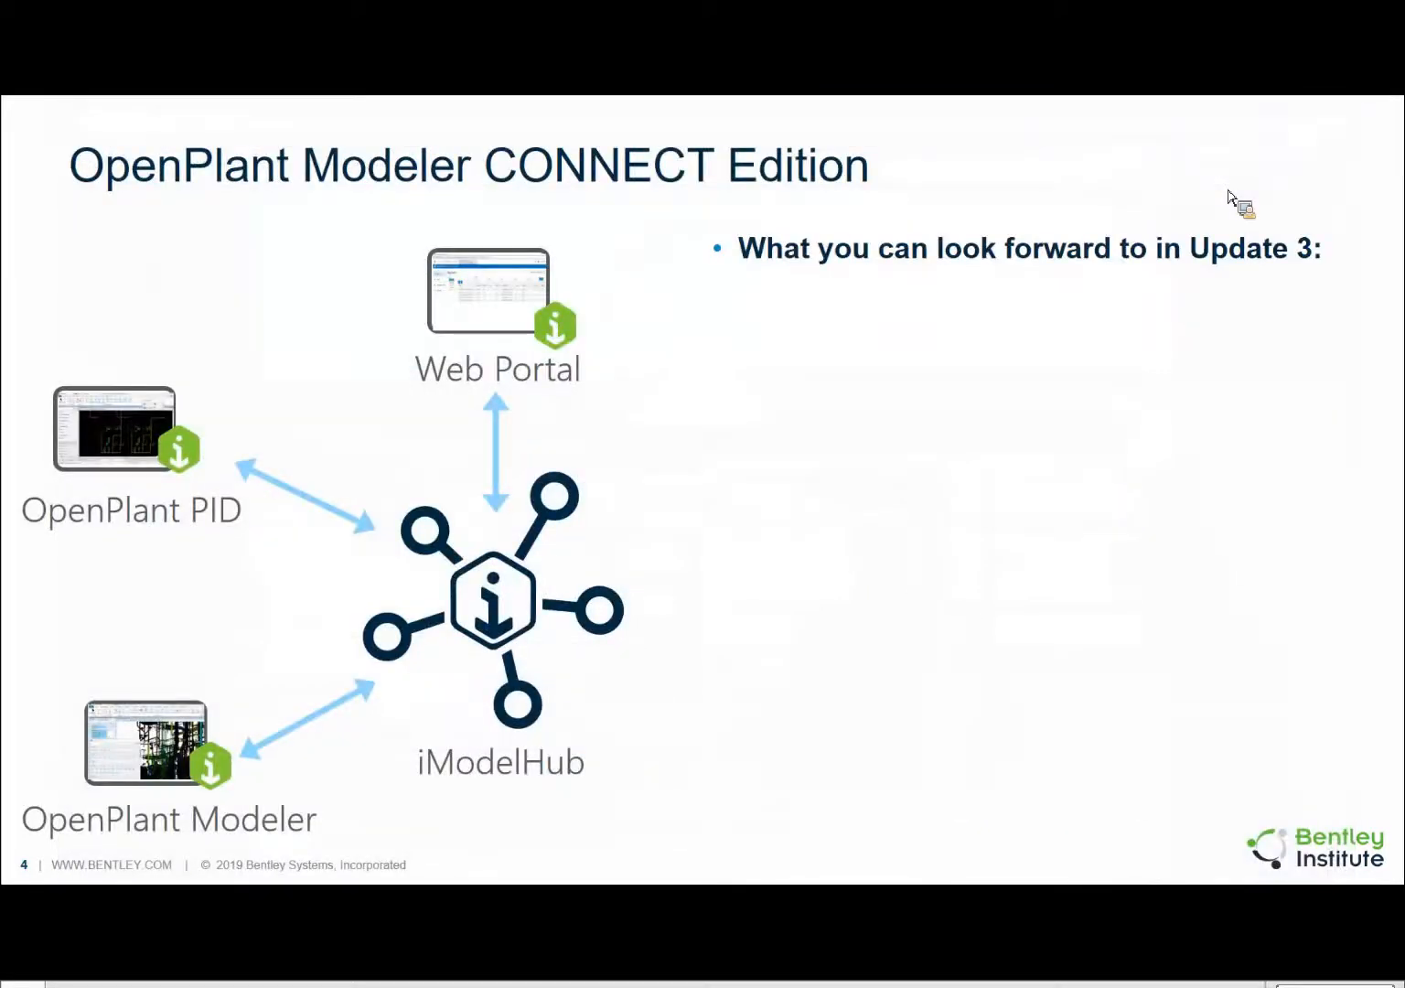